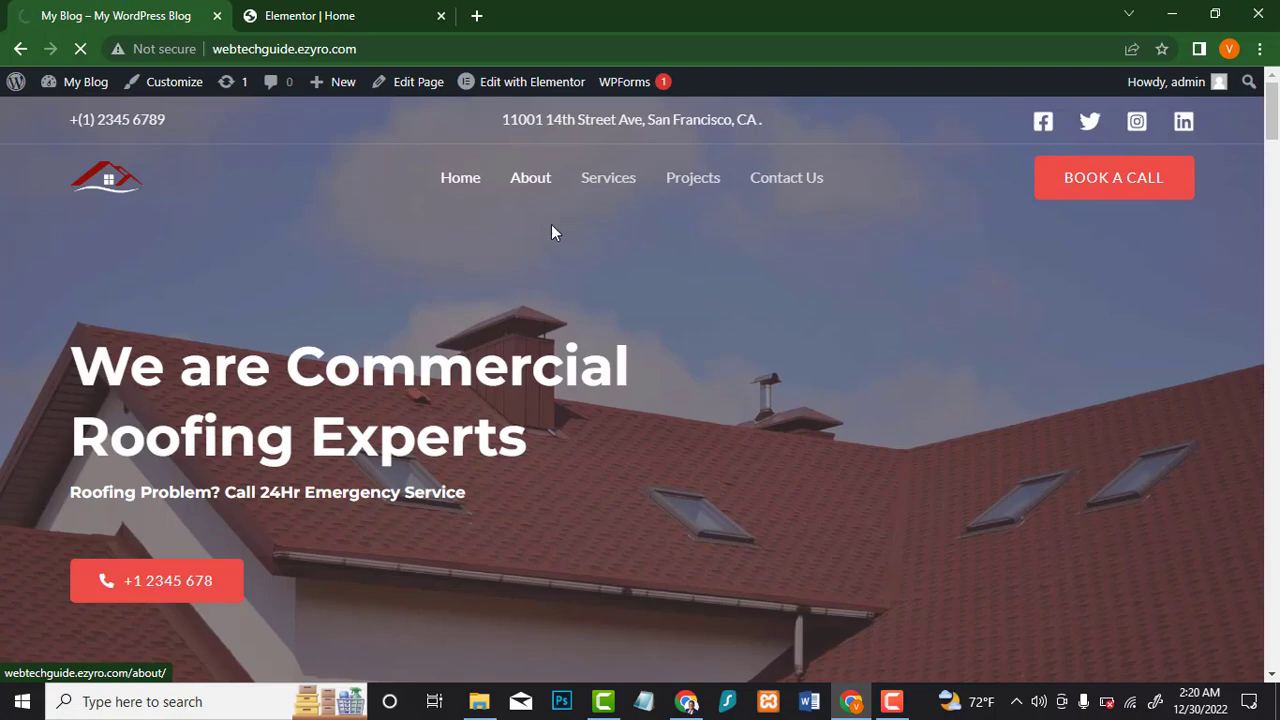
# Scroll through the roofing site's Home page
pyautogui.scroll(-8, 550, 252)
pyautogui.scroll(-15, 550, 258)
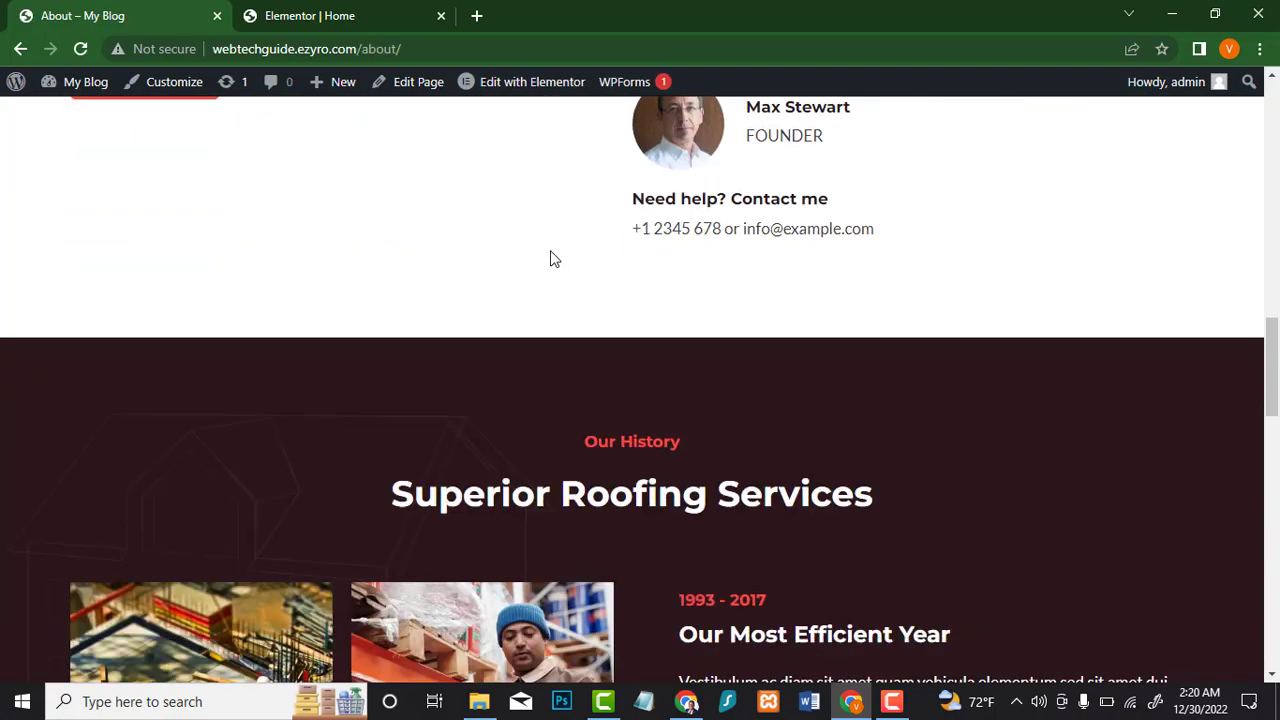
pyautogui.scroll(20, 550, 262)
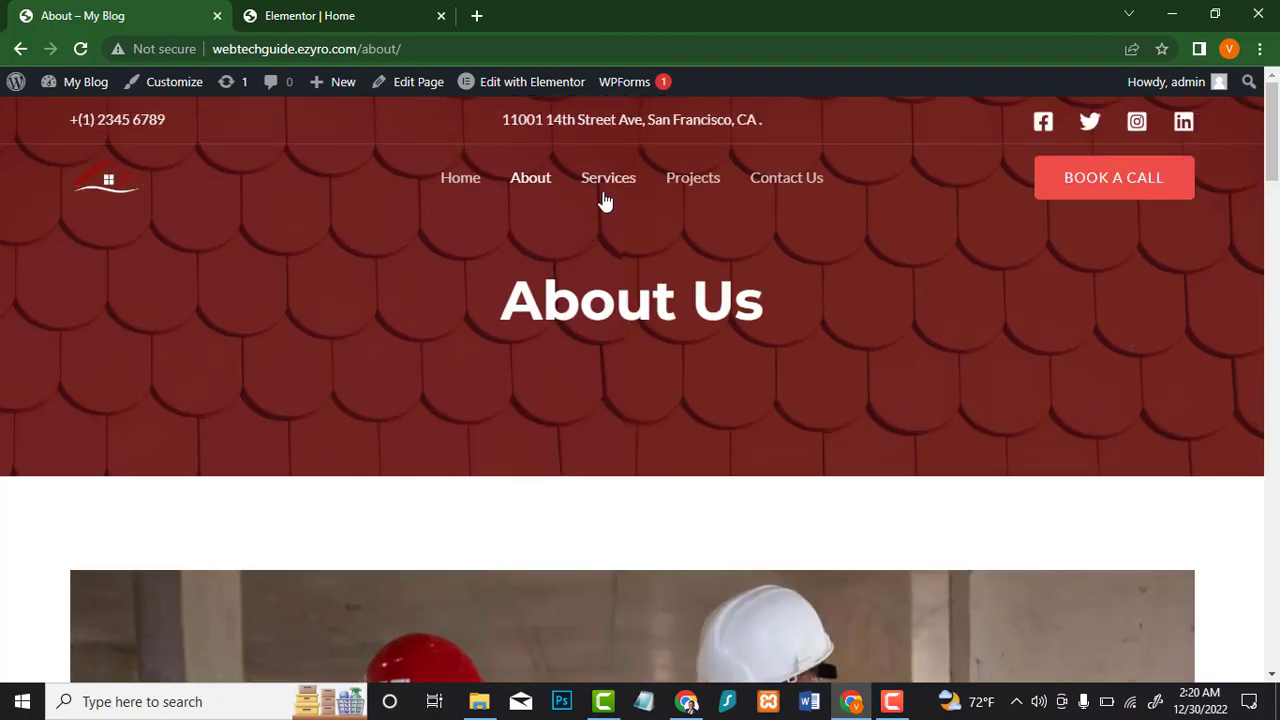
# Browse the roofing site's Services page from top to bottom
pyautogui.click(610, 180)
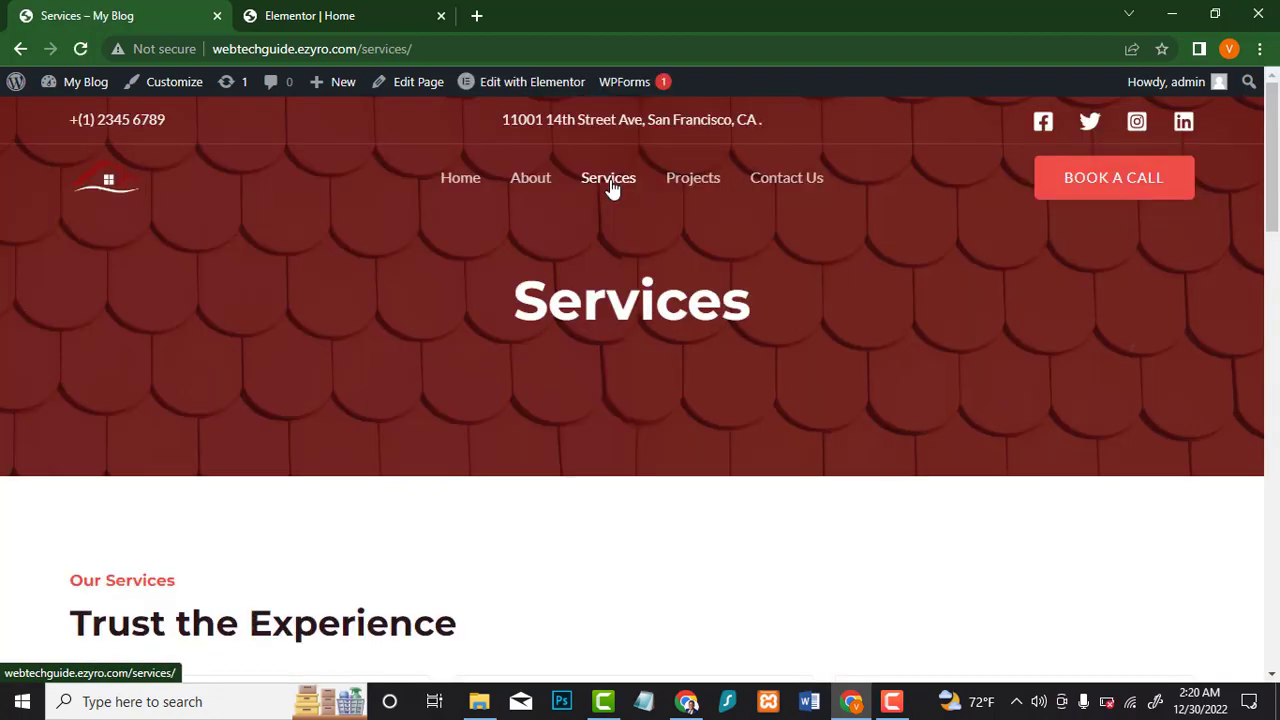
pyautogui.scroll(-20, 561, 322)
pyautogui.scroll(-3, 561, 322)
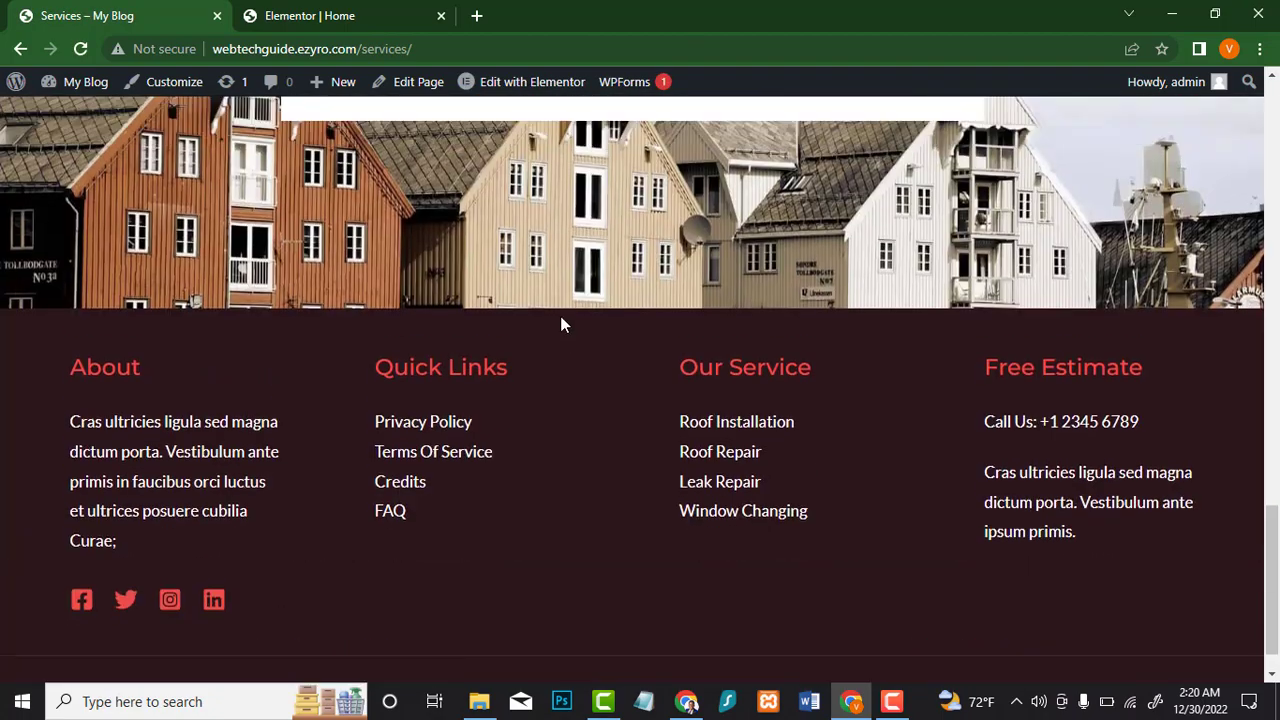
pyautogui.scroll(20, 561, 318)
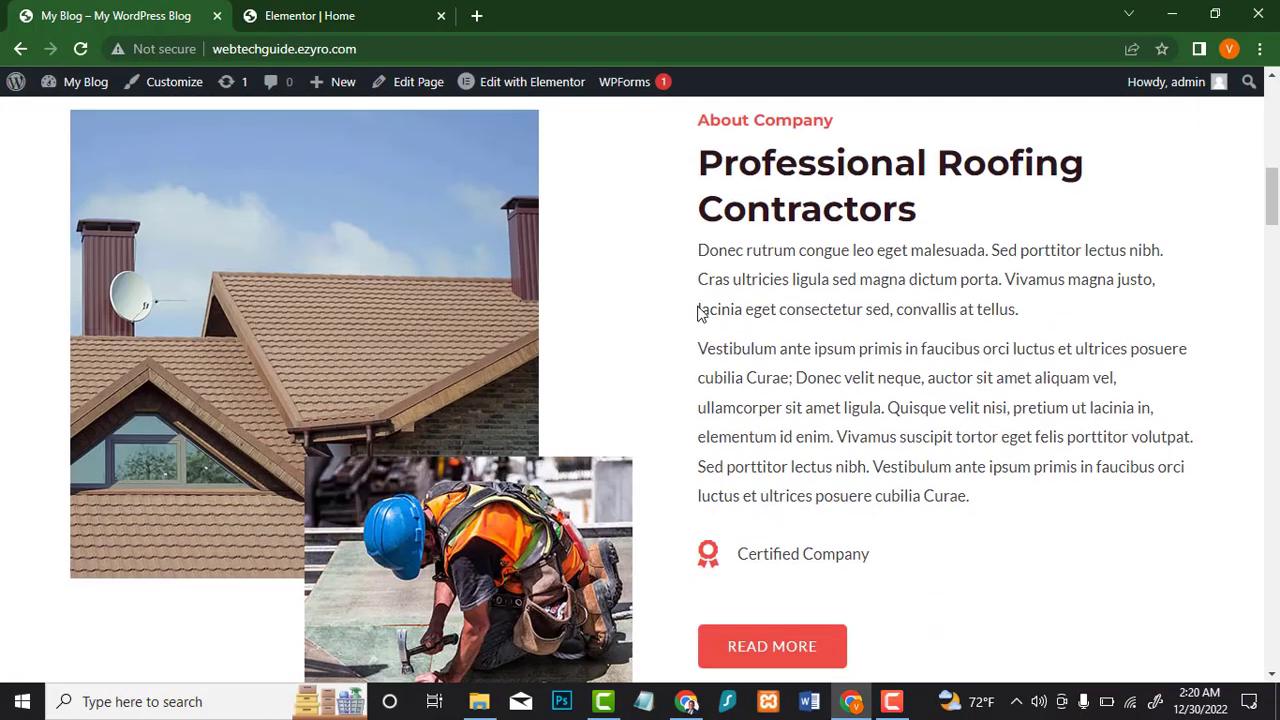
pyautogui.scroll(-15, 698, 314)
pyautogui.scroll(-20, 698, 314)
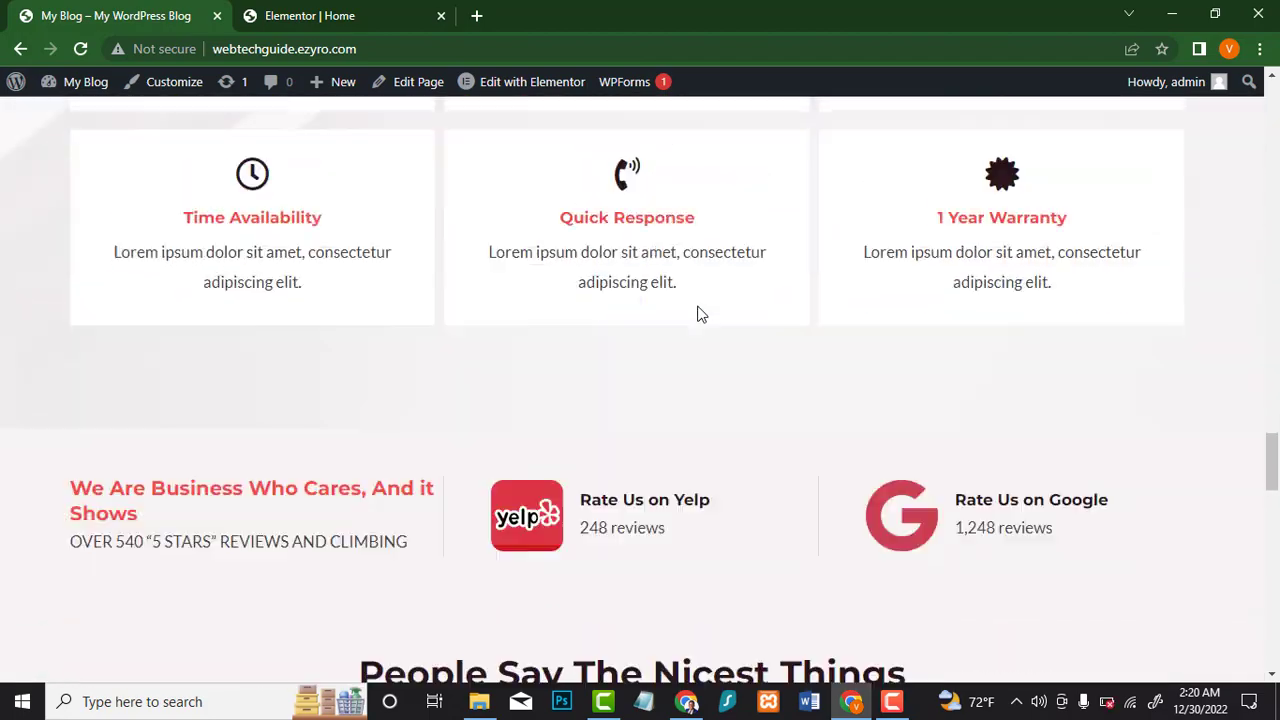
pyautogui.scroll(-1, 702, 330)
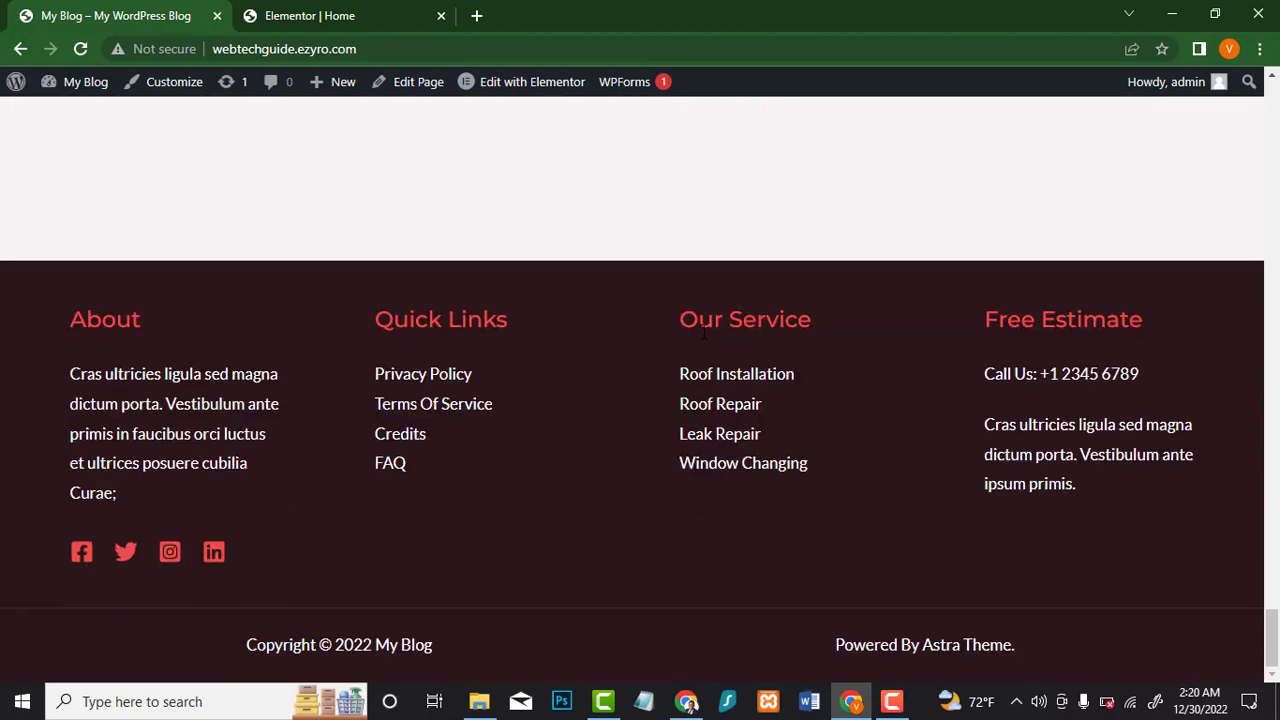
pyautogui.scroll(15, 704, 316)
pyautogui.scroll(5, 704, 316)
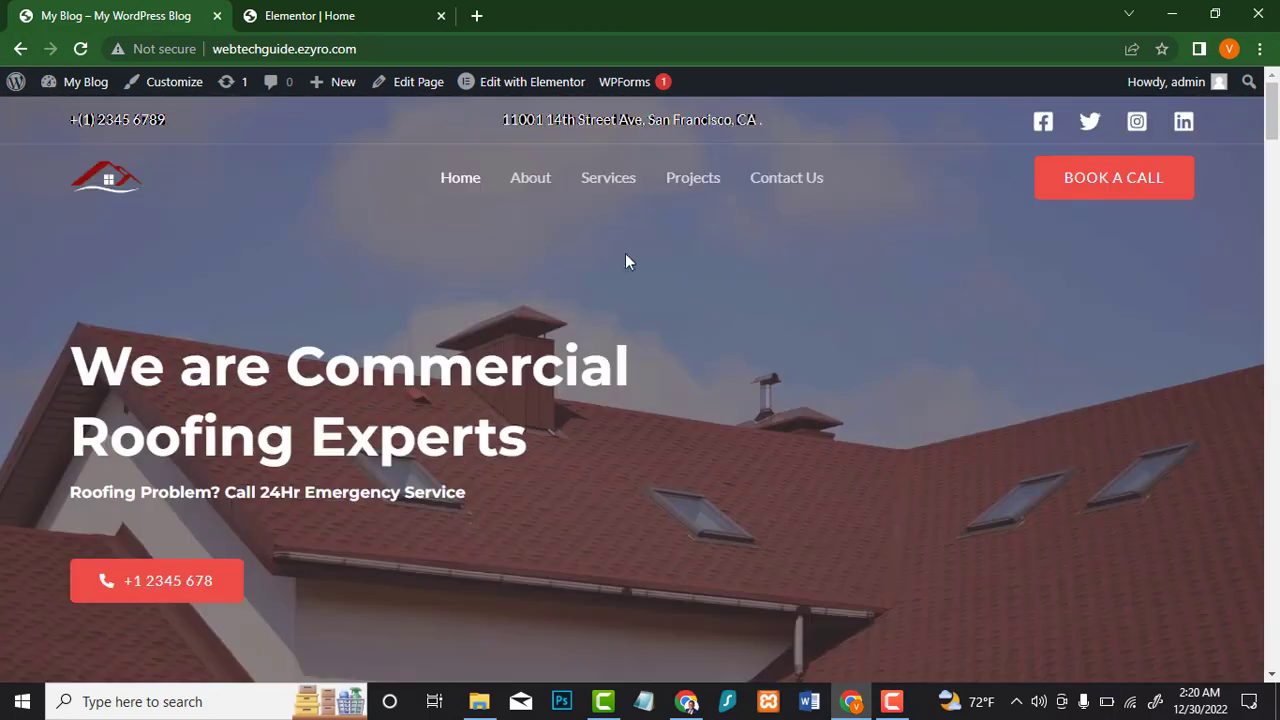
# Browse the roofing site's About page
pyautogui.click(536, 178)
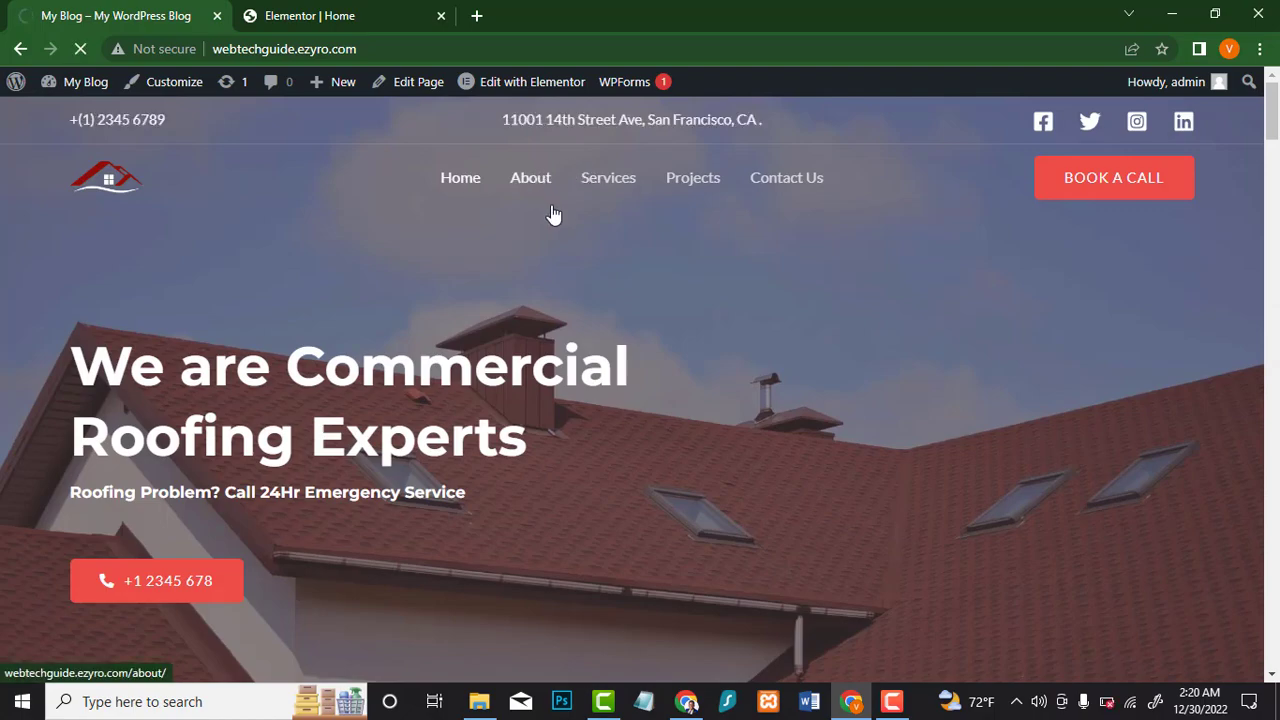
pyautogui.scroll(-10, 550, 250)
pyautogui.scroll(-10, 550, 255)
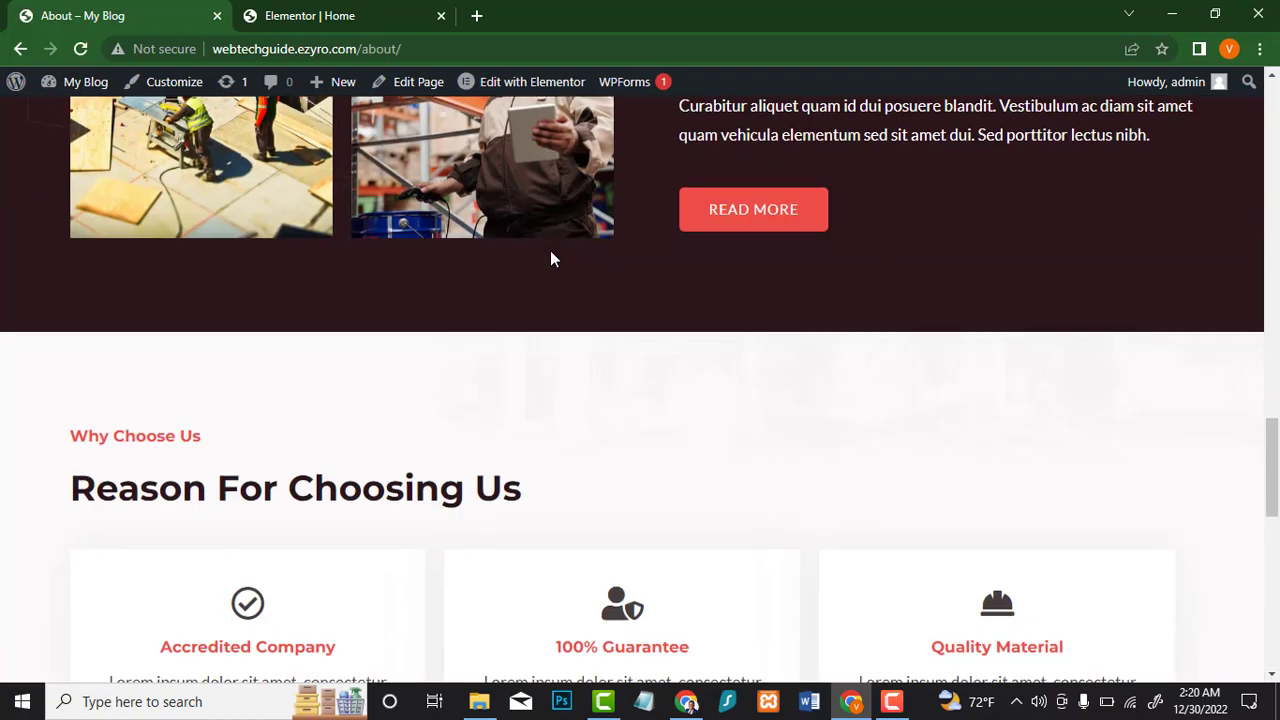
pyautogui.scroll(12, 550, 258)
pyautogui.scroll(8, 551, 258)
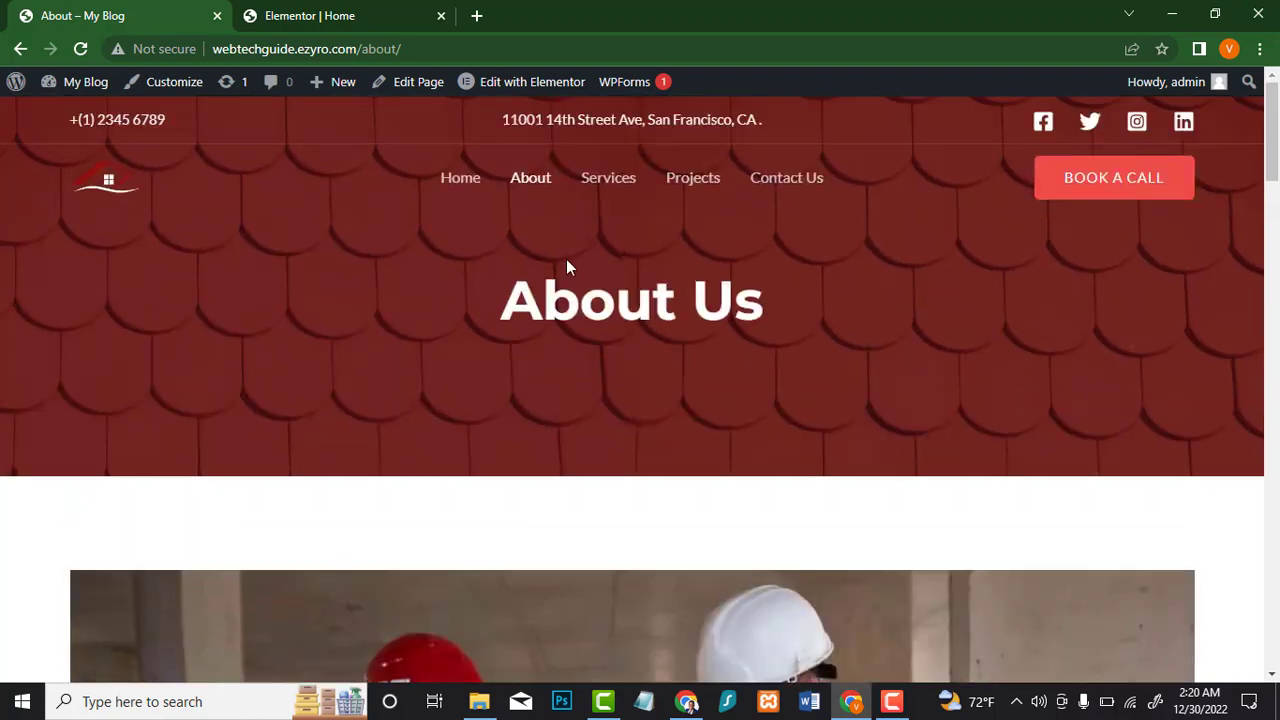
# Revisit the Services page, then go to the Projects page
pyautogui.click(610, 186)
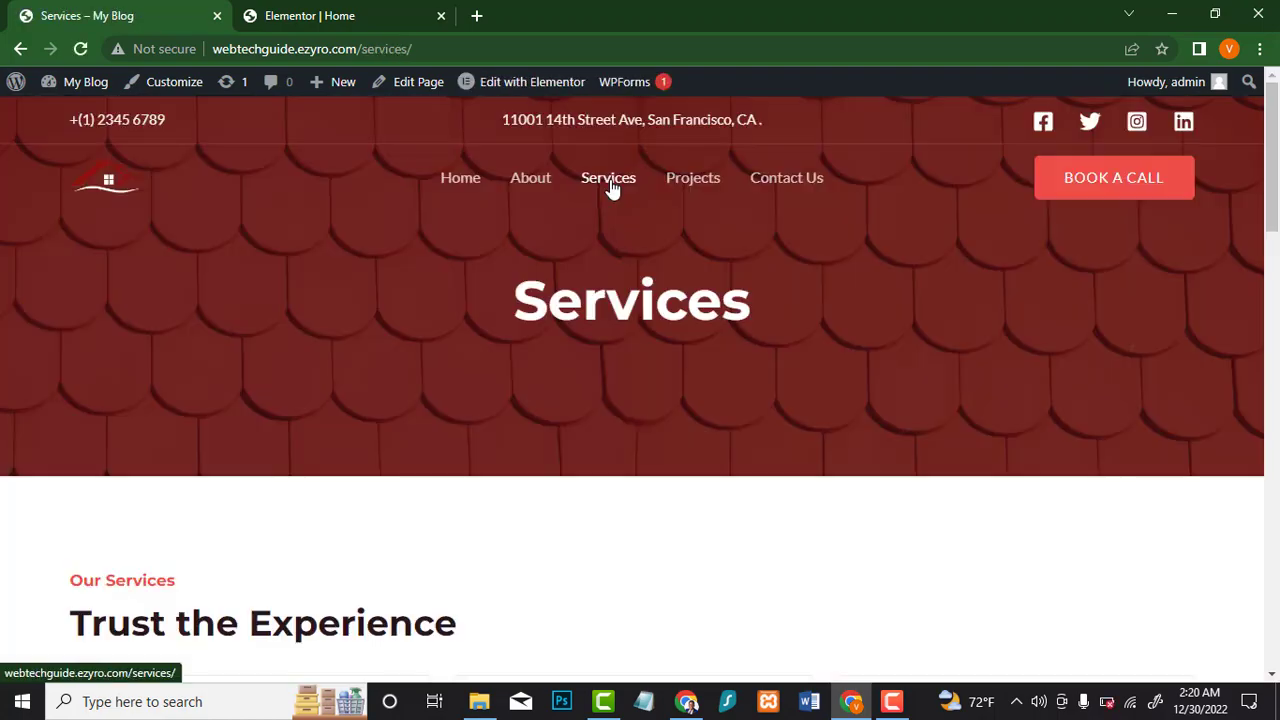
pyautogui.scroll(-15, 561, 325)
pyautogui.scroll(15, 563, 315)
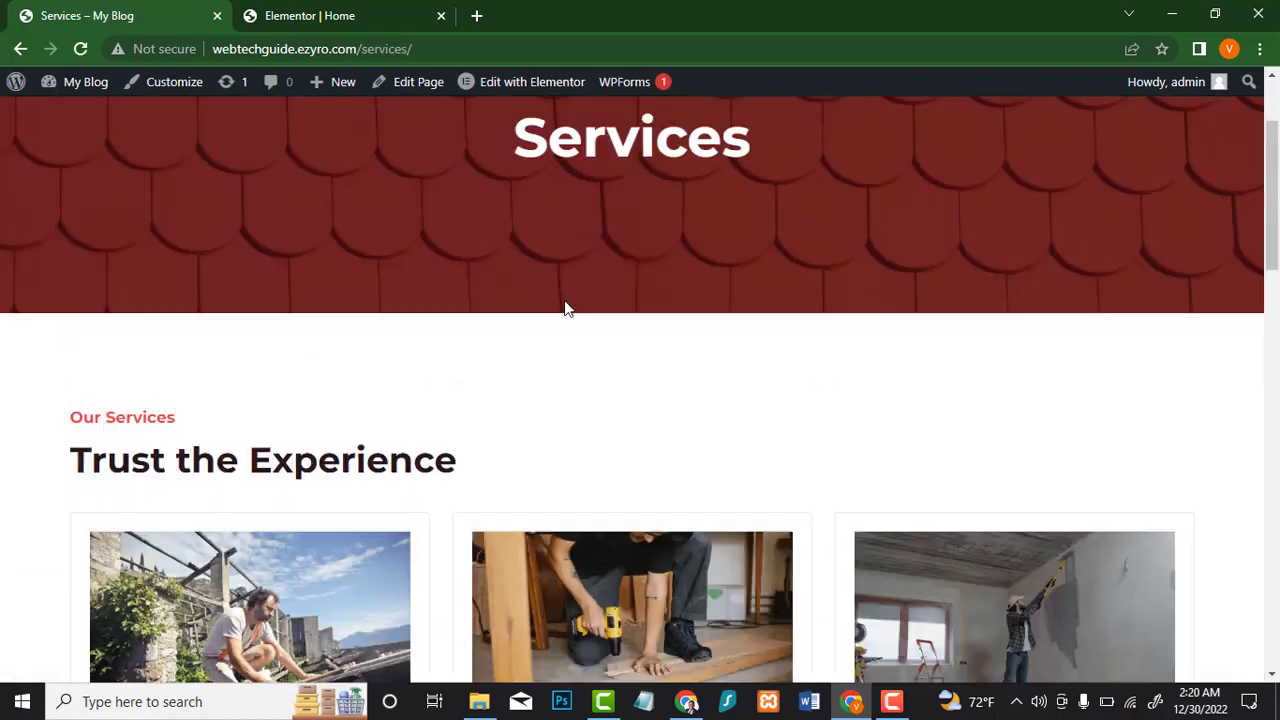
pyautogui.click(688, 184)
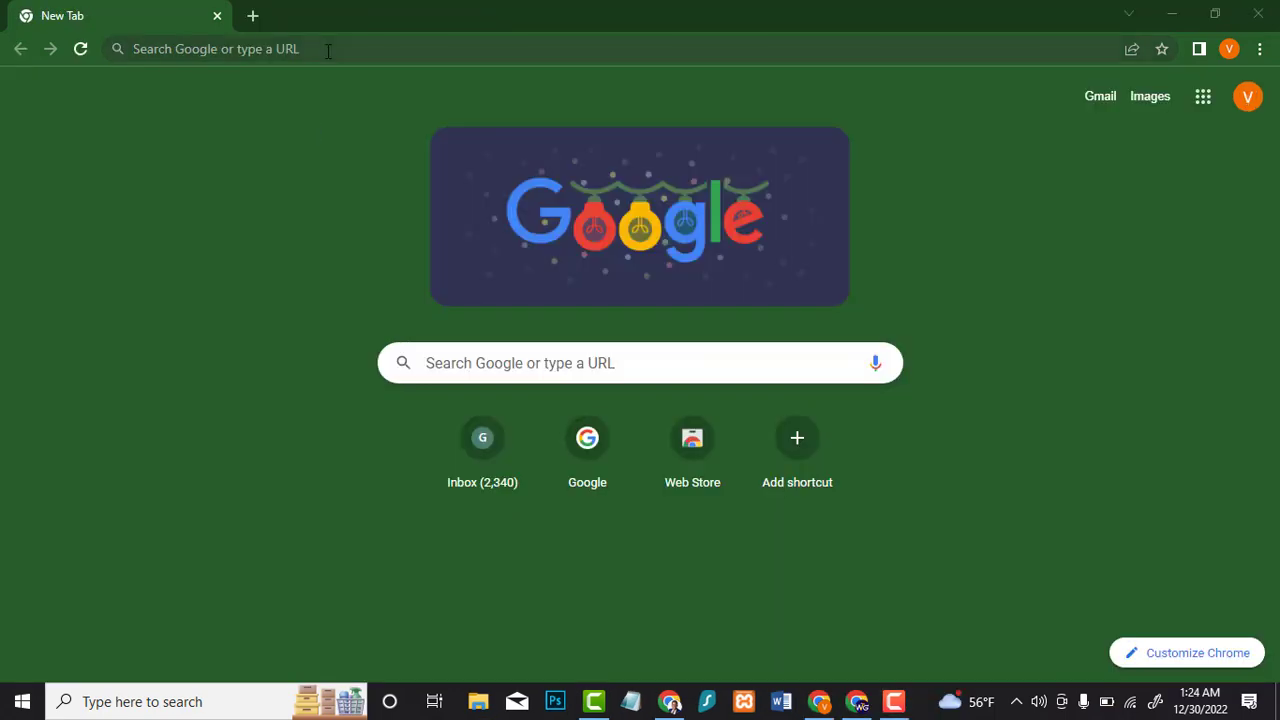
# Load profreehost.com from Chrome's address bar
pyautogui.click(327, 51)
pyautogui.write('pr')
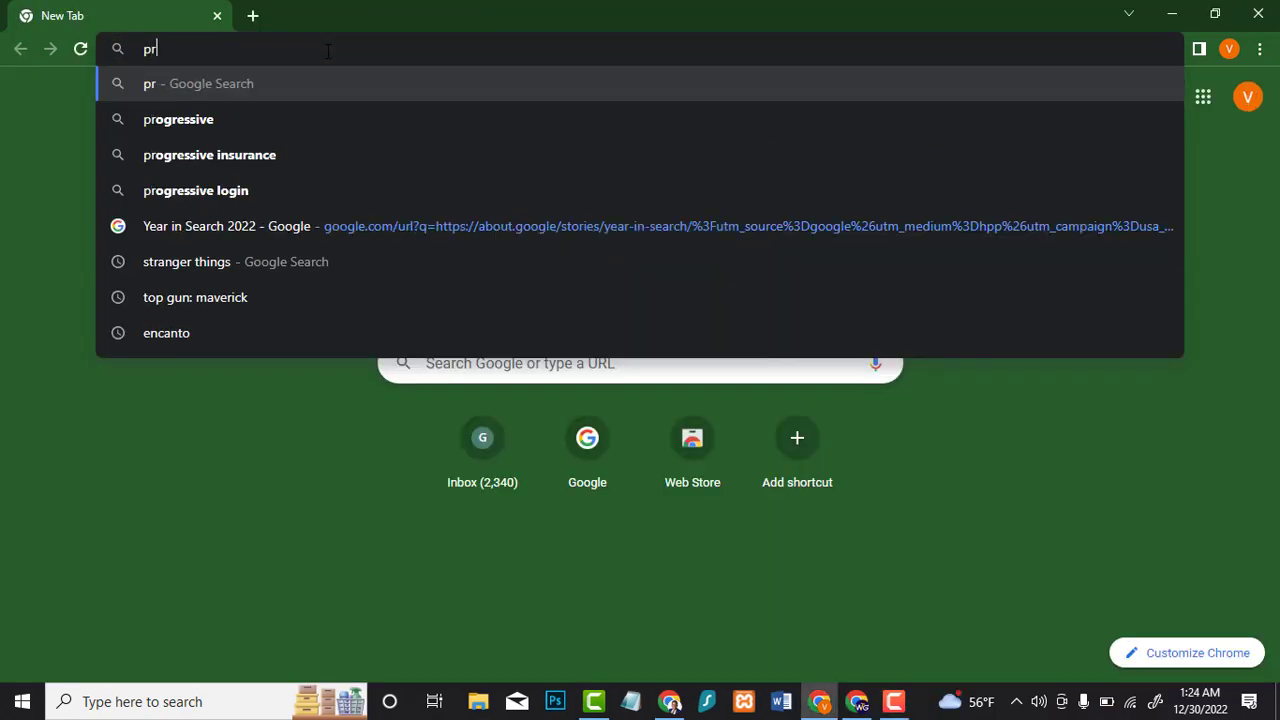
pyautogui.write('ofree')
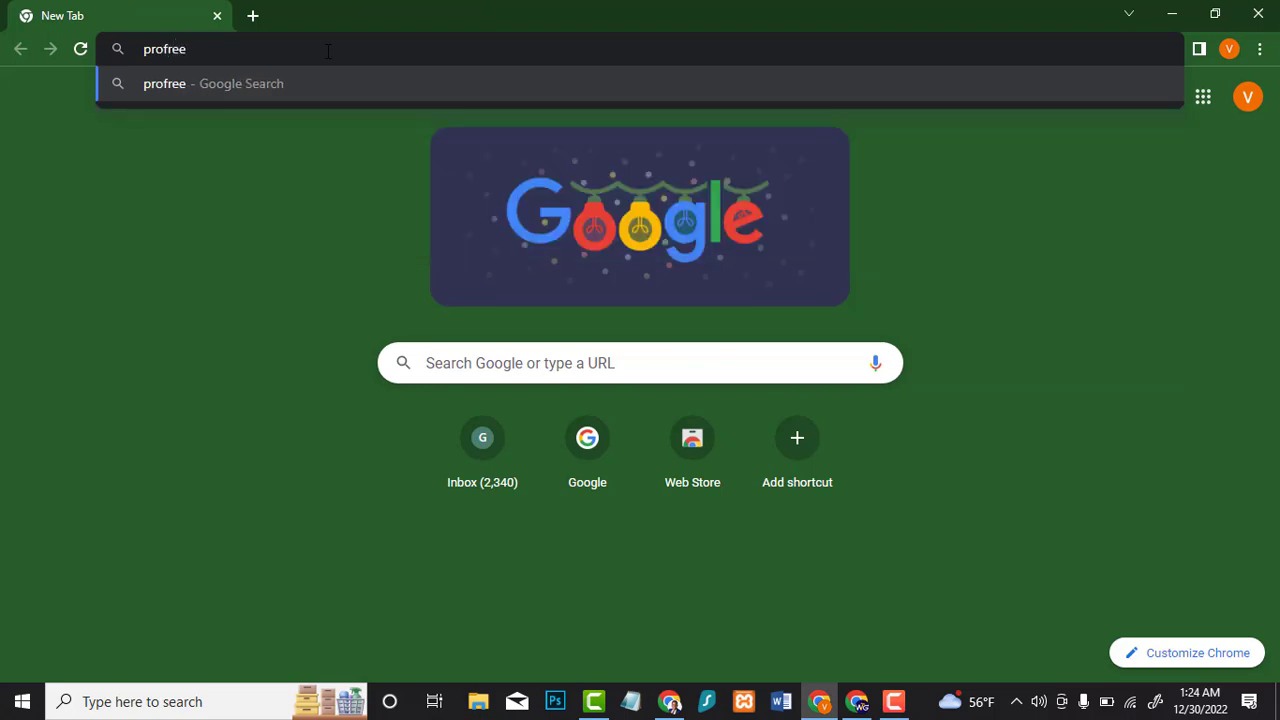
pyautogui.write('host')
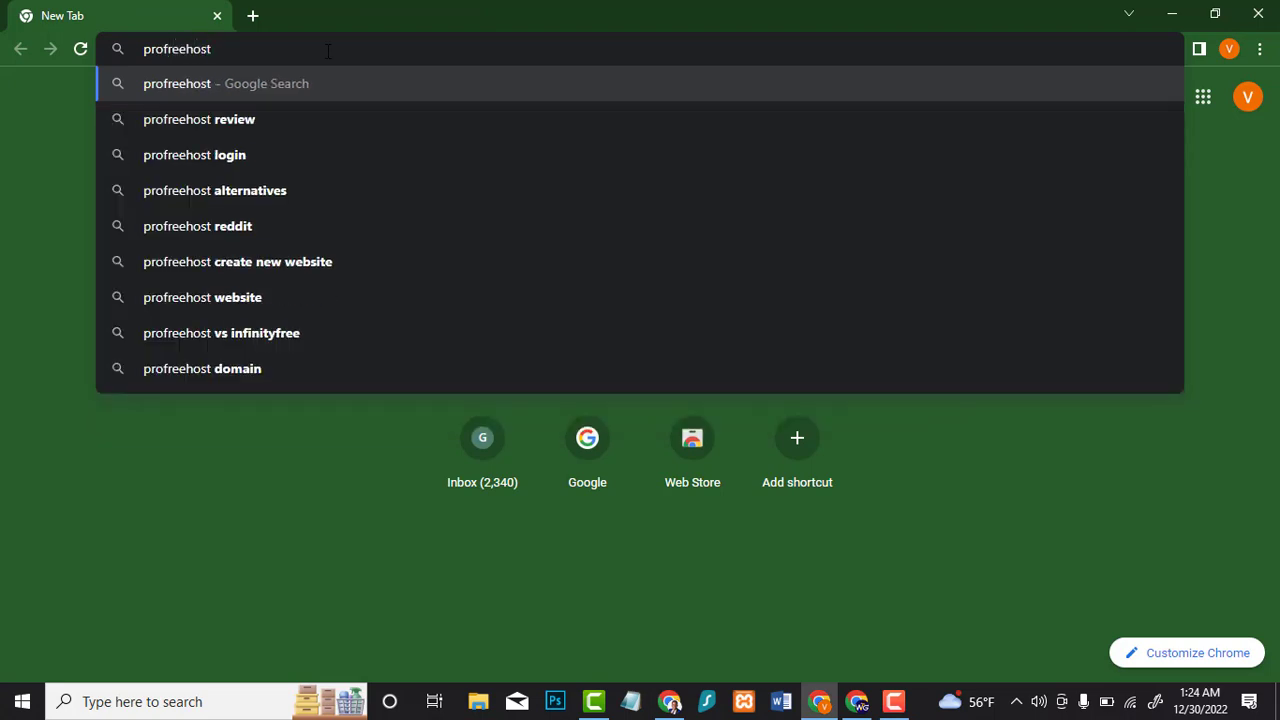
pyautogui.write('.com')
pyautogui.press('Return')
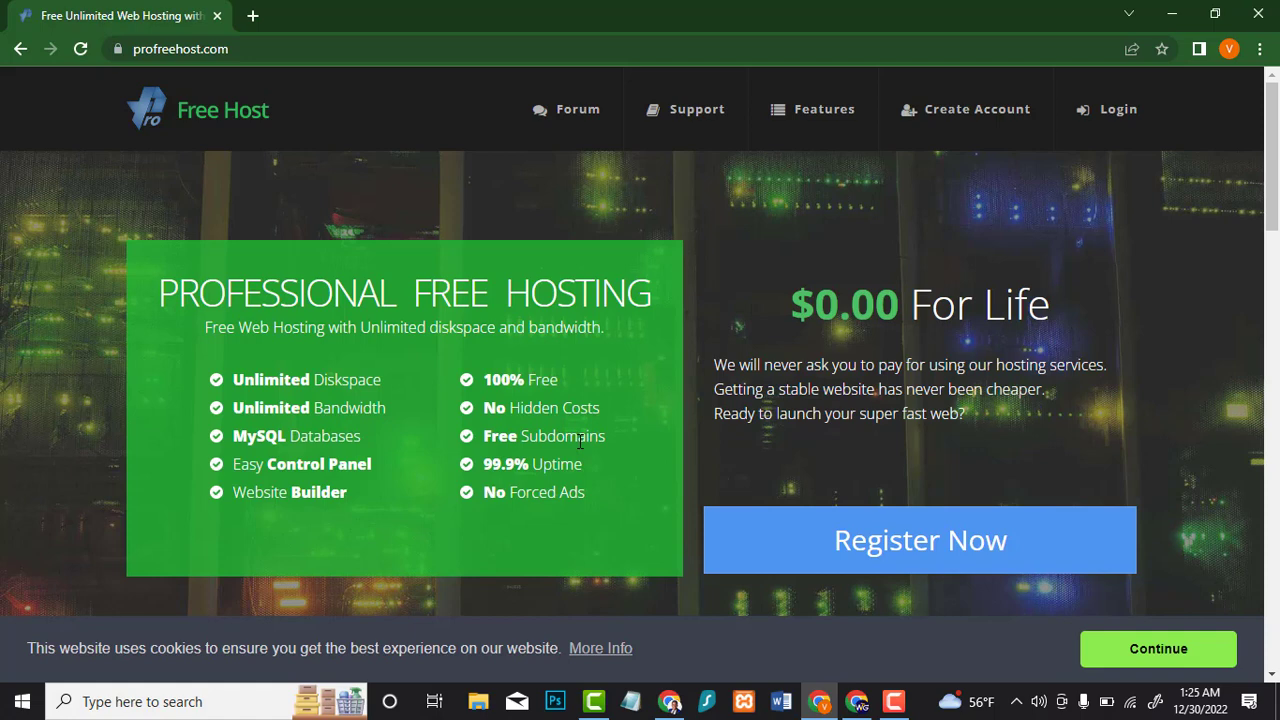
# Open the Register Now page on the ProFreeHost home page
pyautogui.click(964, 556)
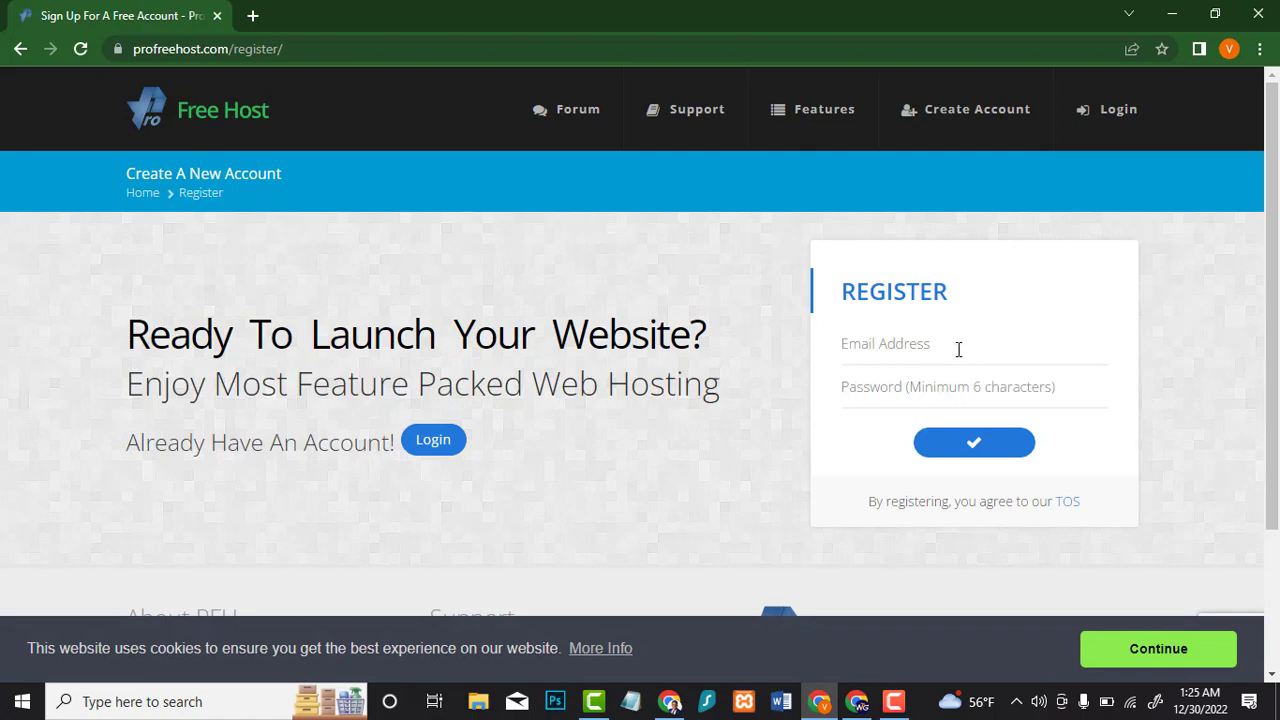
# Enter the Gmail address and an account password, then submit the registration
pyautogui.click(958, 348)
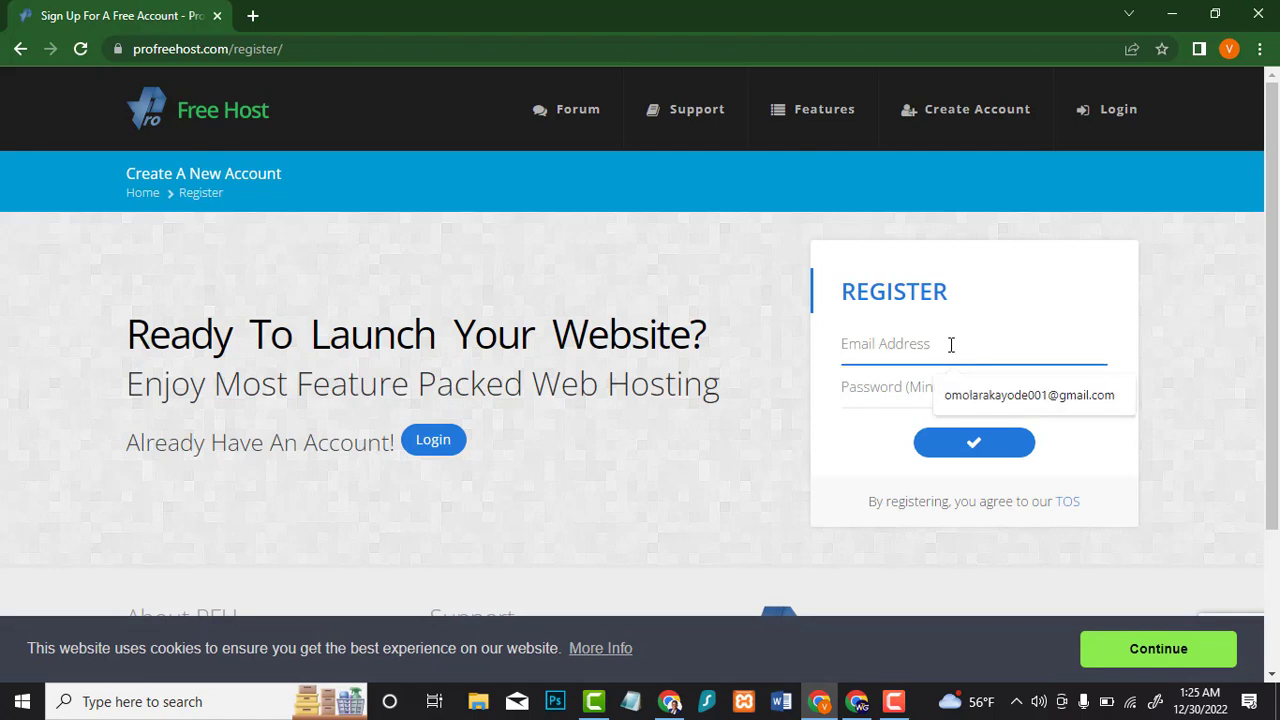
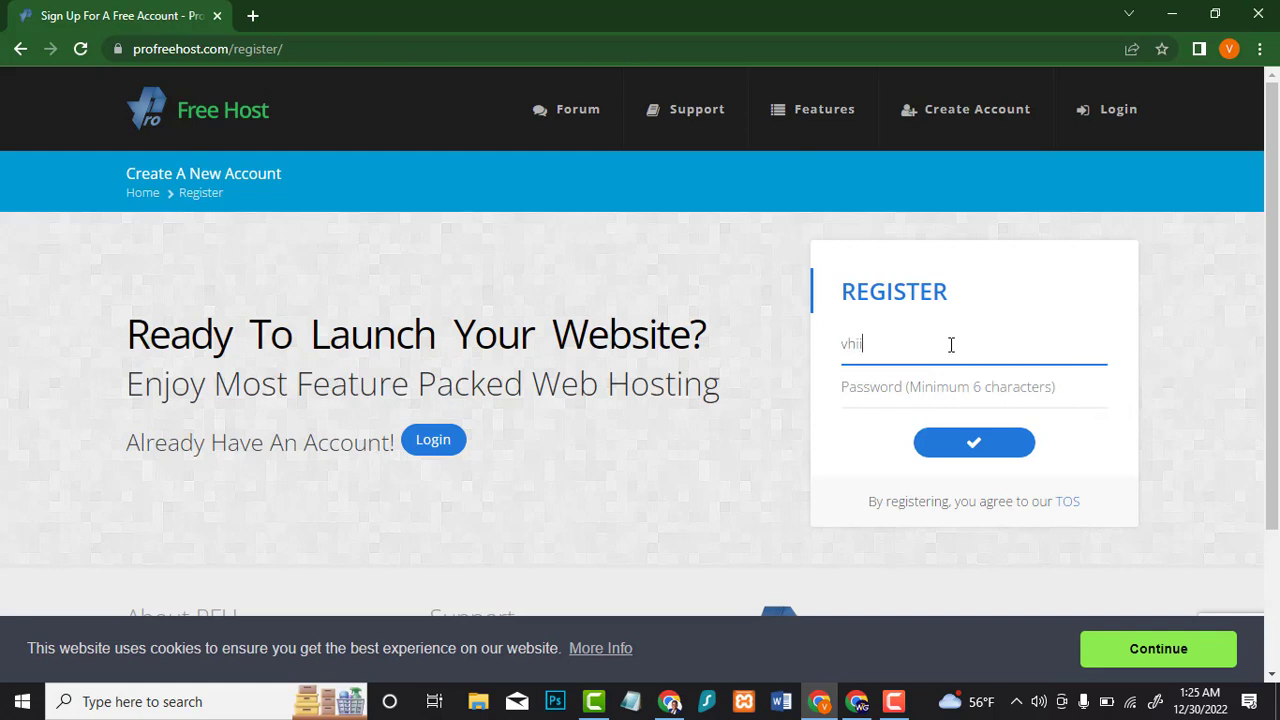
pyautogui.click(933, 384)
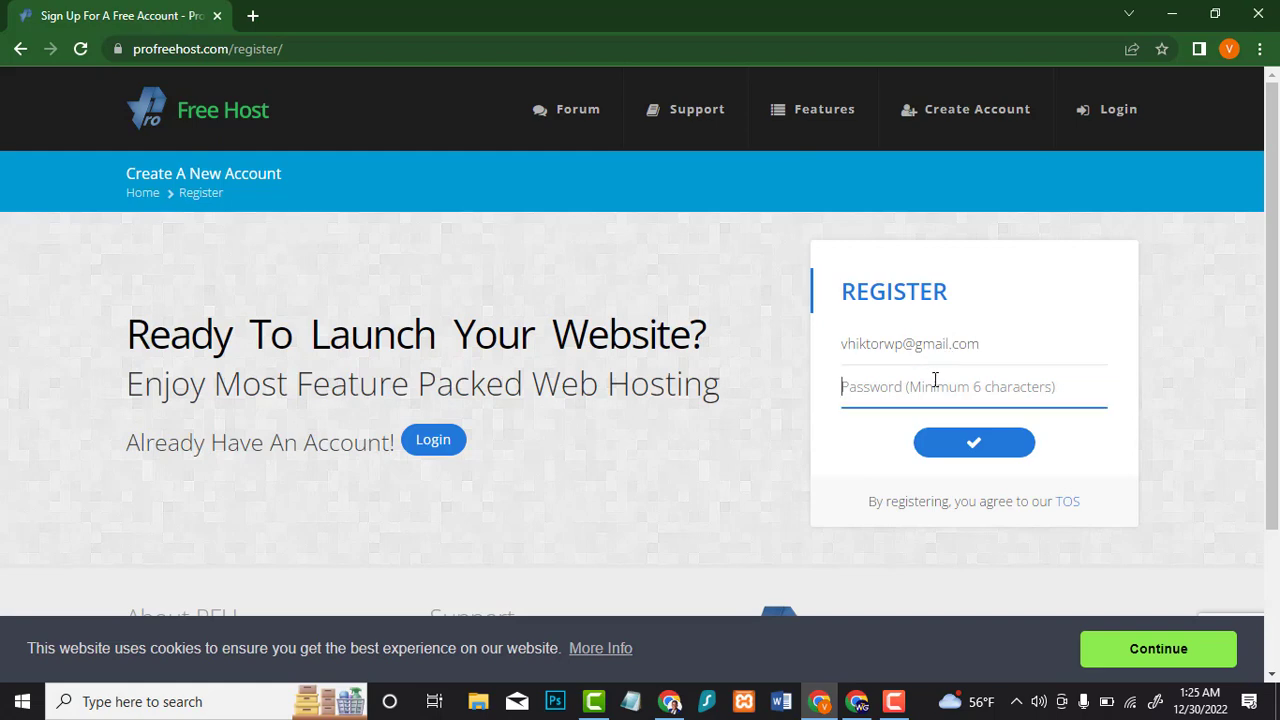
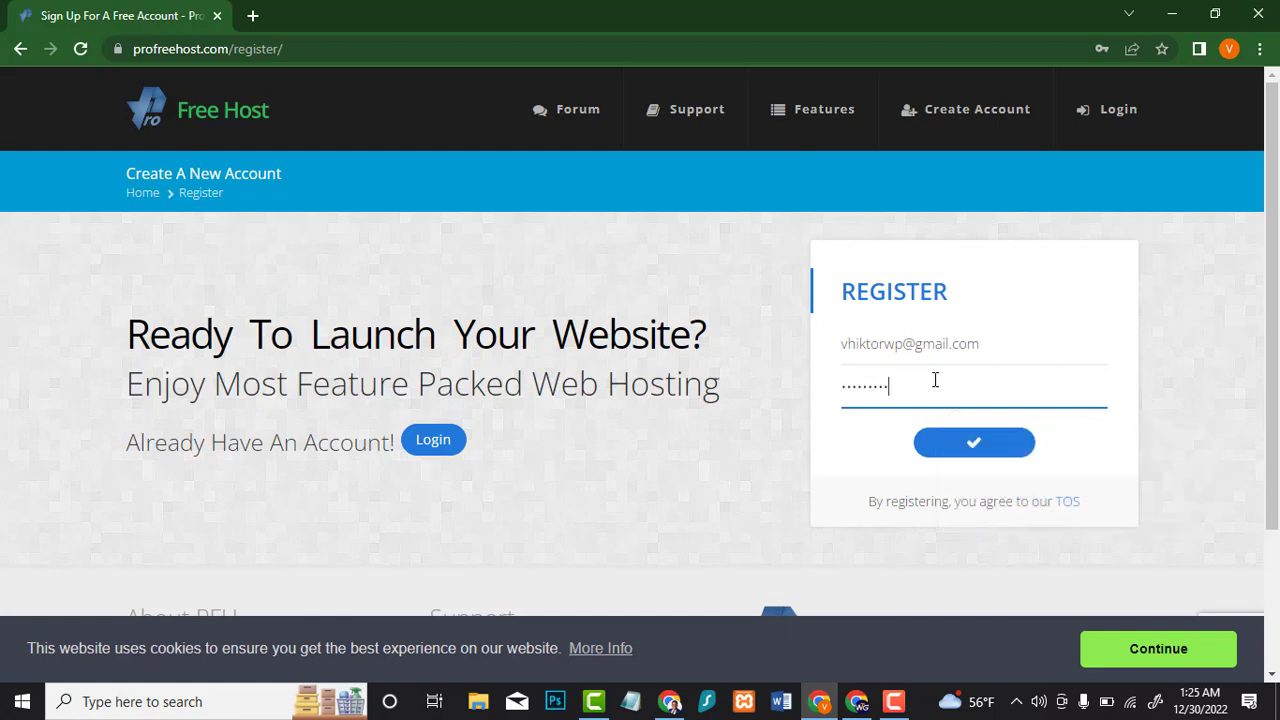
pyautogui.click(966, 447)
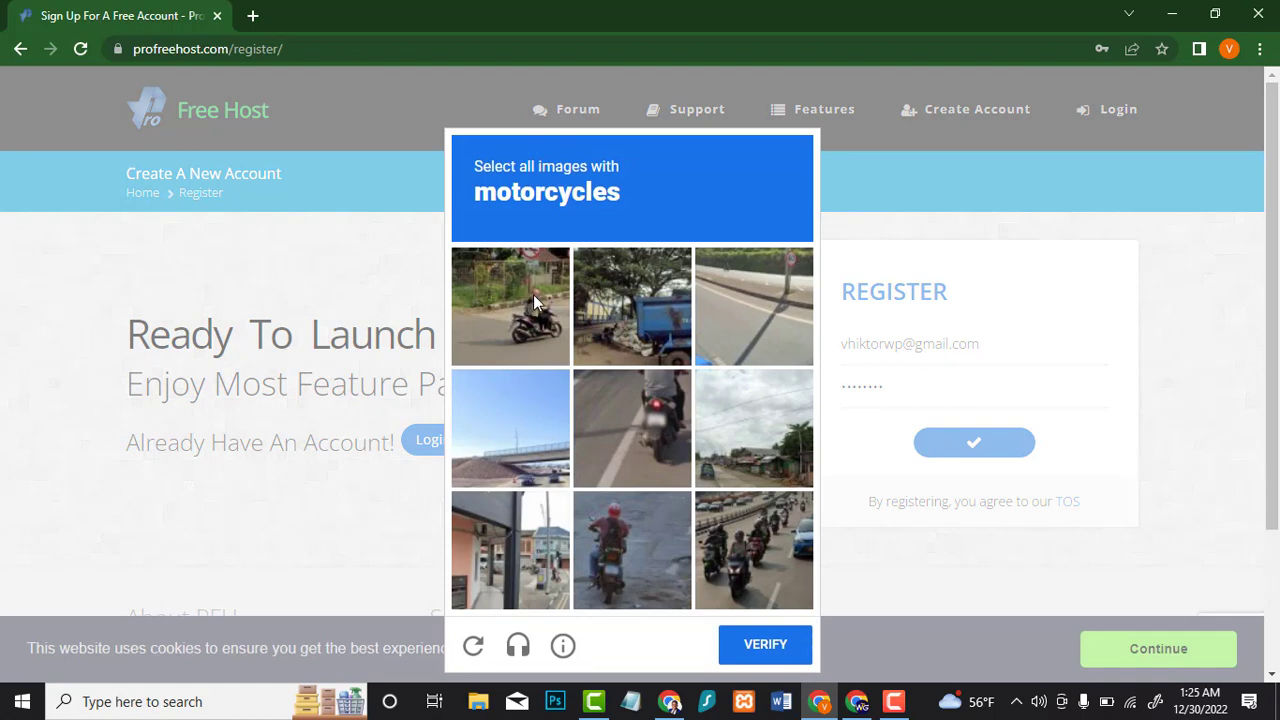
# Pass the motorcycle reCAPTCHA, save the password in Chrome, and open a new tab
pyautogui.click(536, 300)
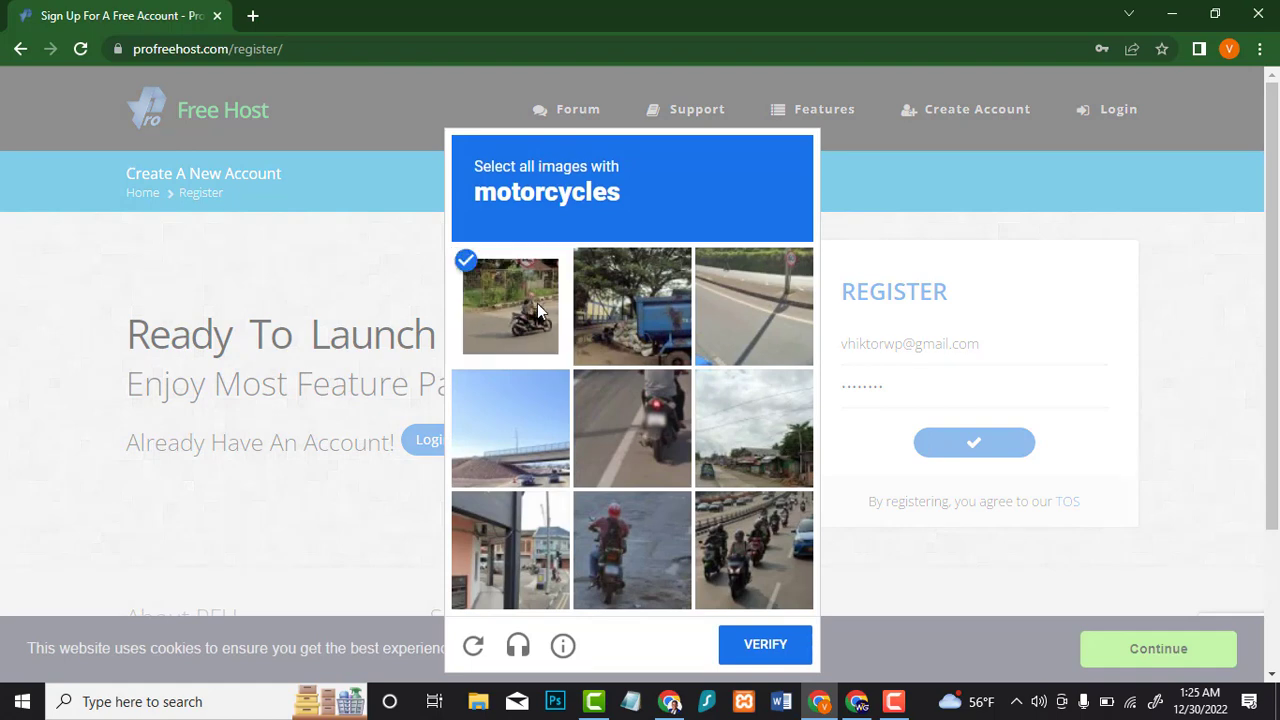
pyautogui.click(645, 433)
pyautogui.click(635, 546)
pyautogui.click(754, 550)
pyautogui.click(765, 646)
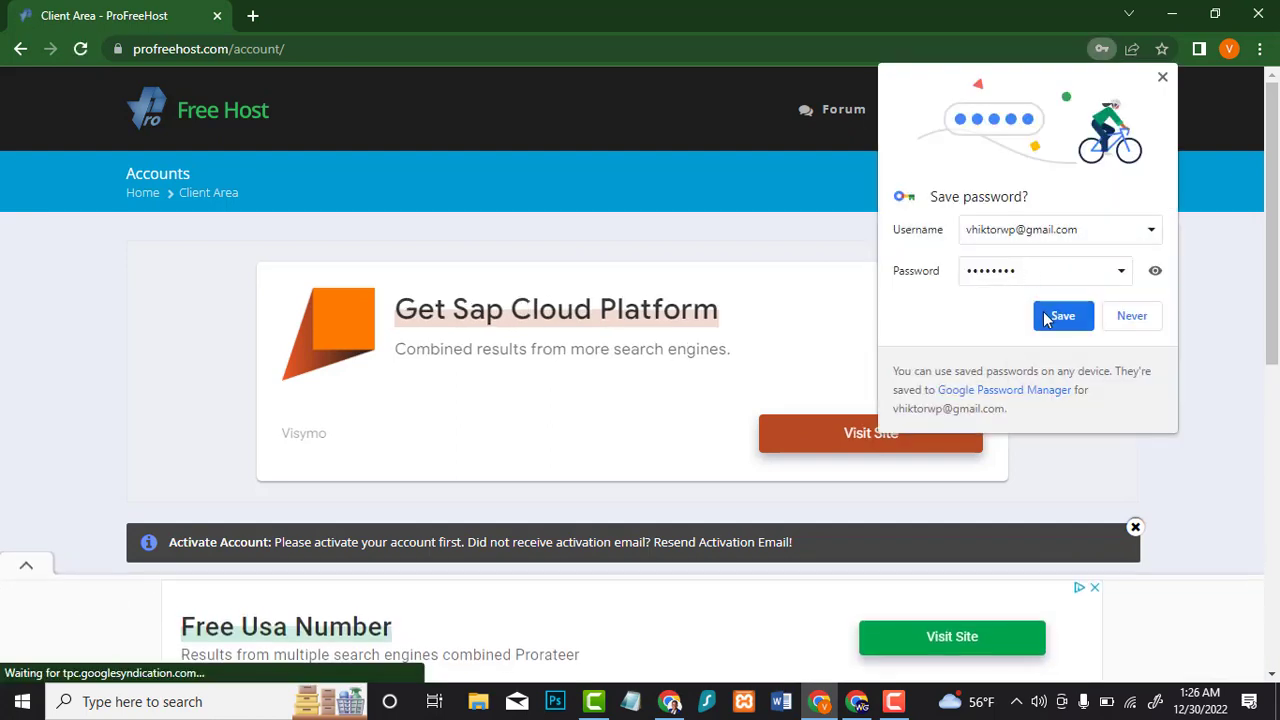
pyautogui.click(1060, 316)
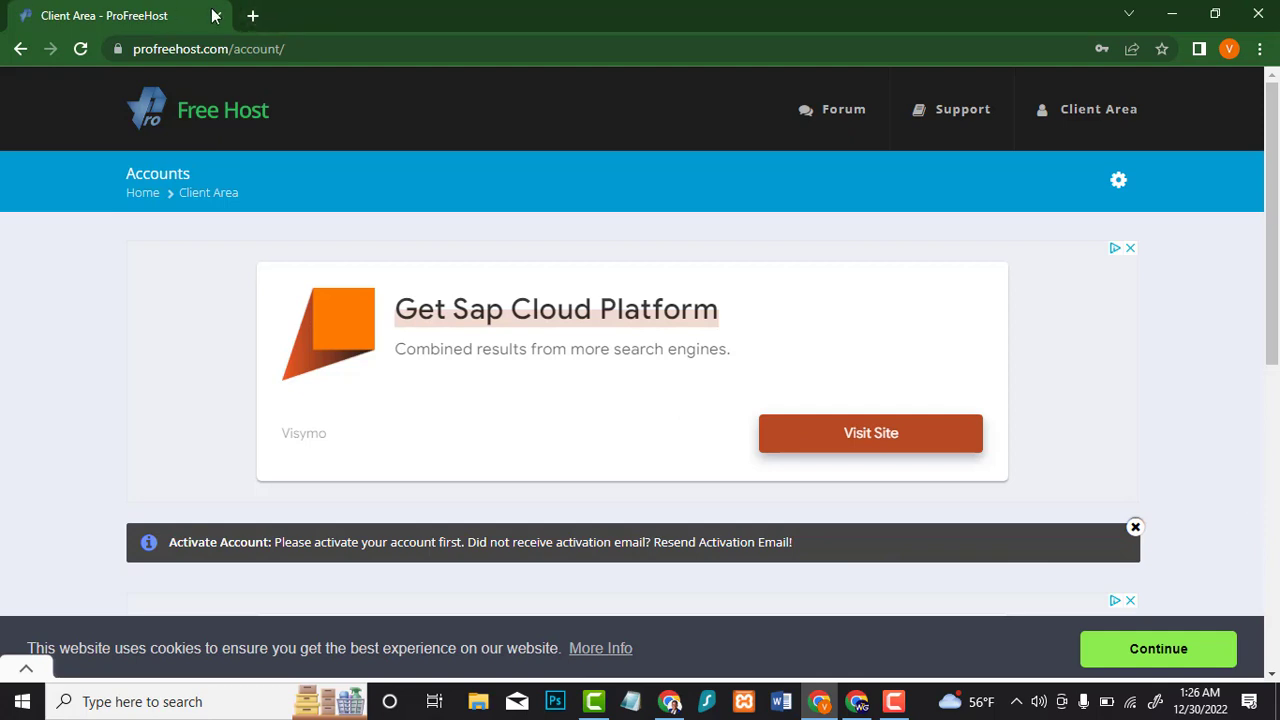
pyautogui.click(253, 14)
# Go to Gmail, open the ProFreeHost Account Activation email, and click Activate Account
pyautogui.write('gm')
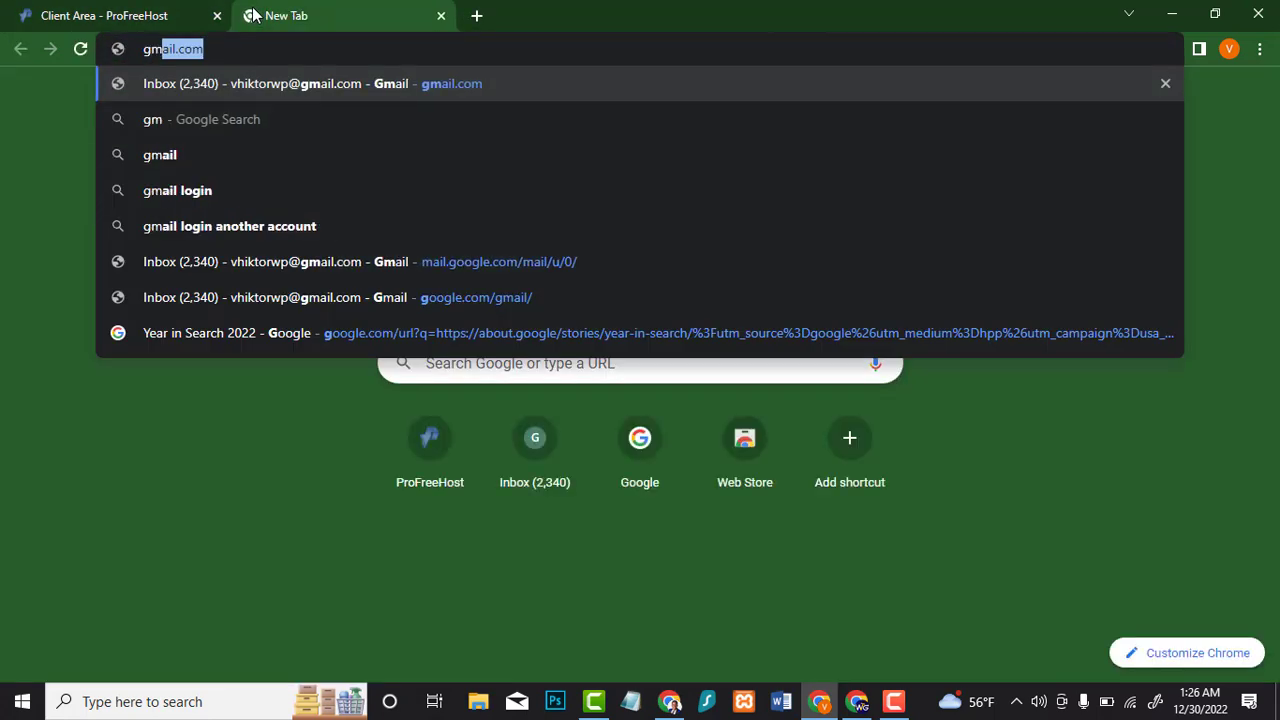
pyautogui.click(253, 14)
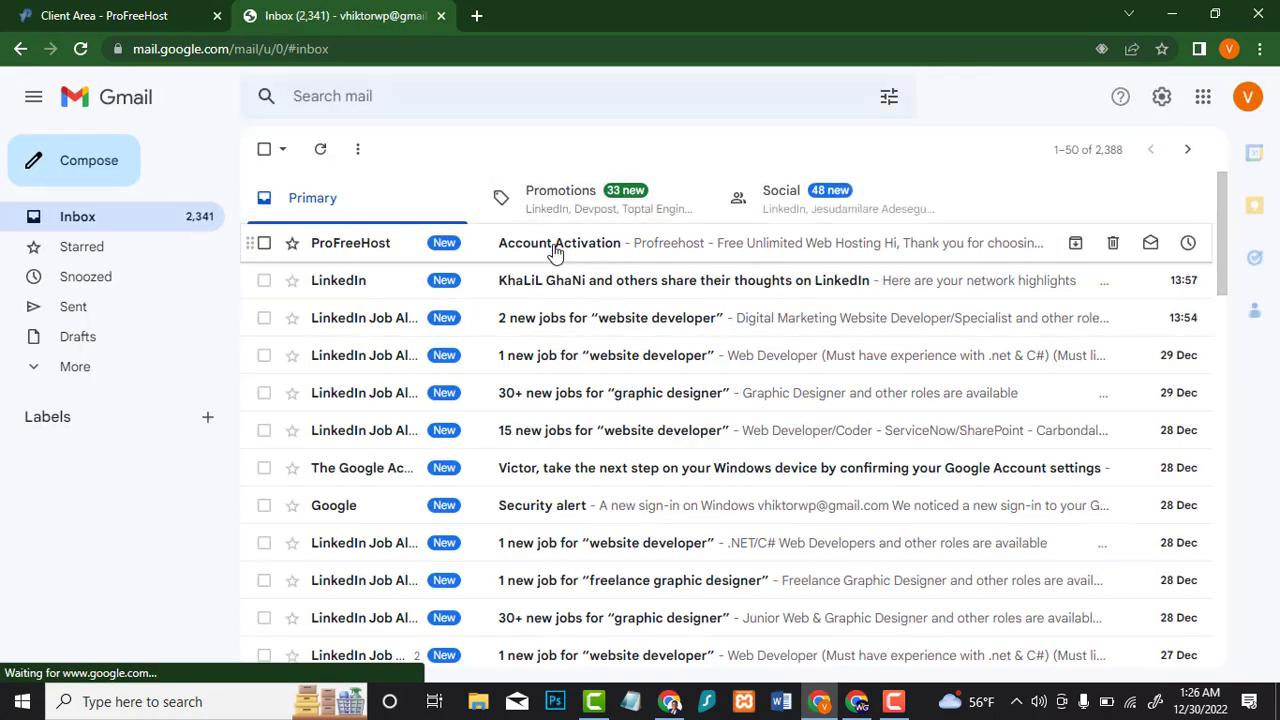
pyautogui.click(545, 248)
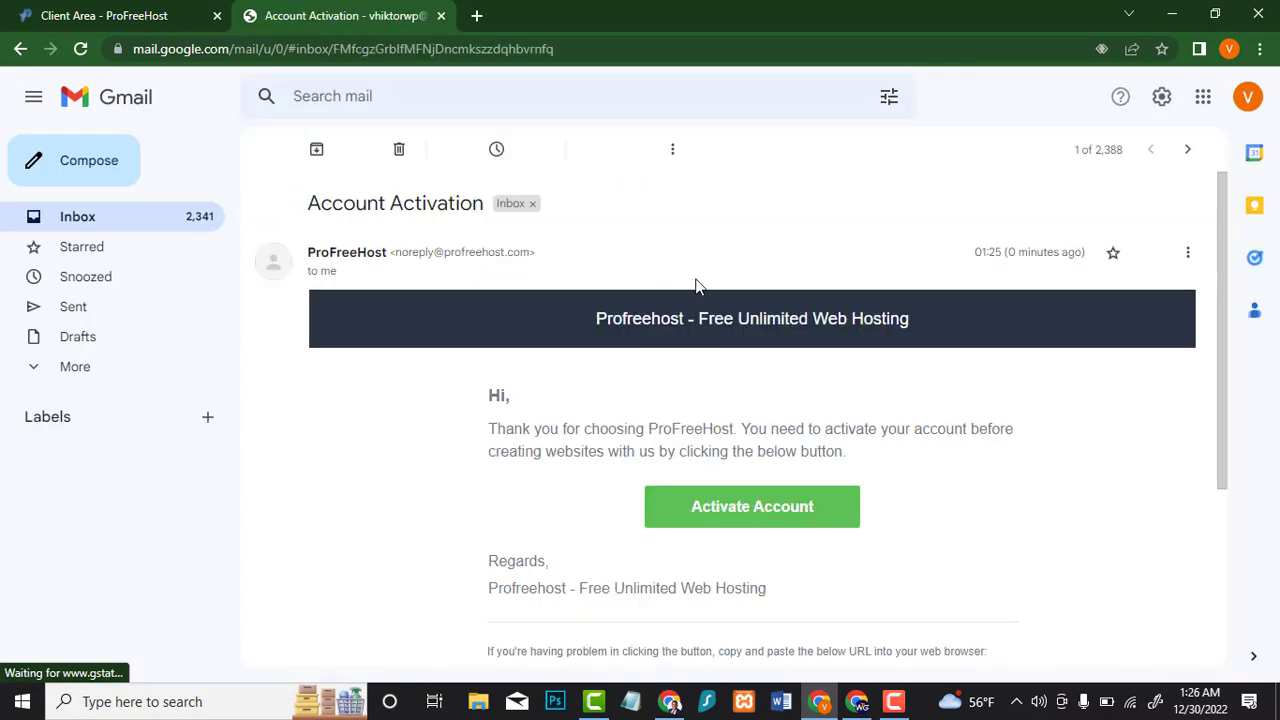
pyautogui.click(716, 512)
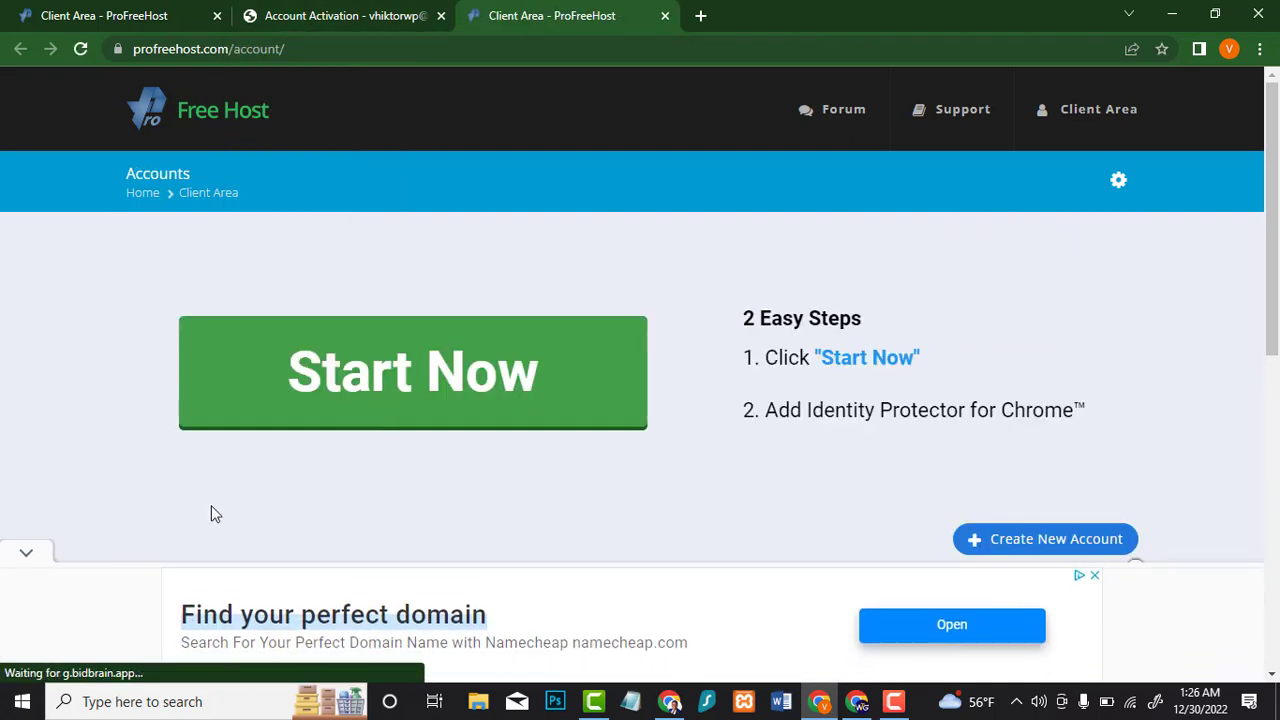
# Dismiss the bottom domain ad, choose Create New Account, and close the full-page ad
pyautogui.click(26, 558)
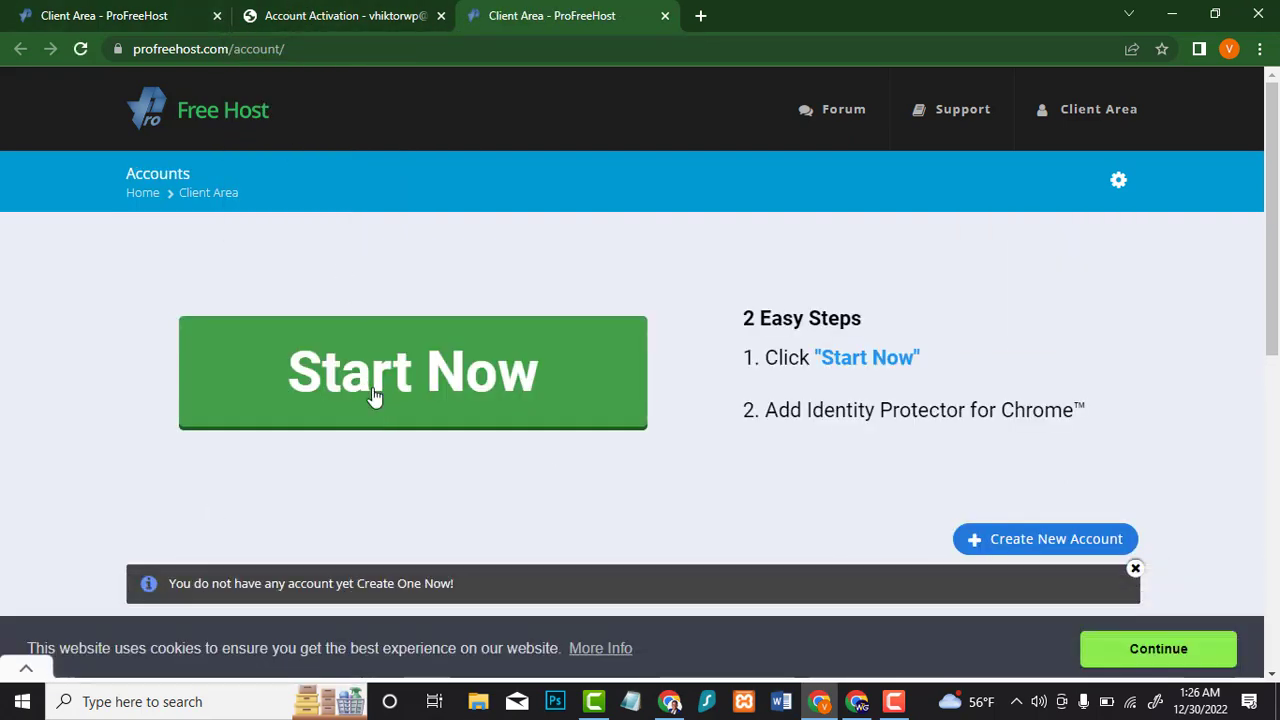
pyautogui.scroll(-1, 372, 405)
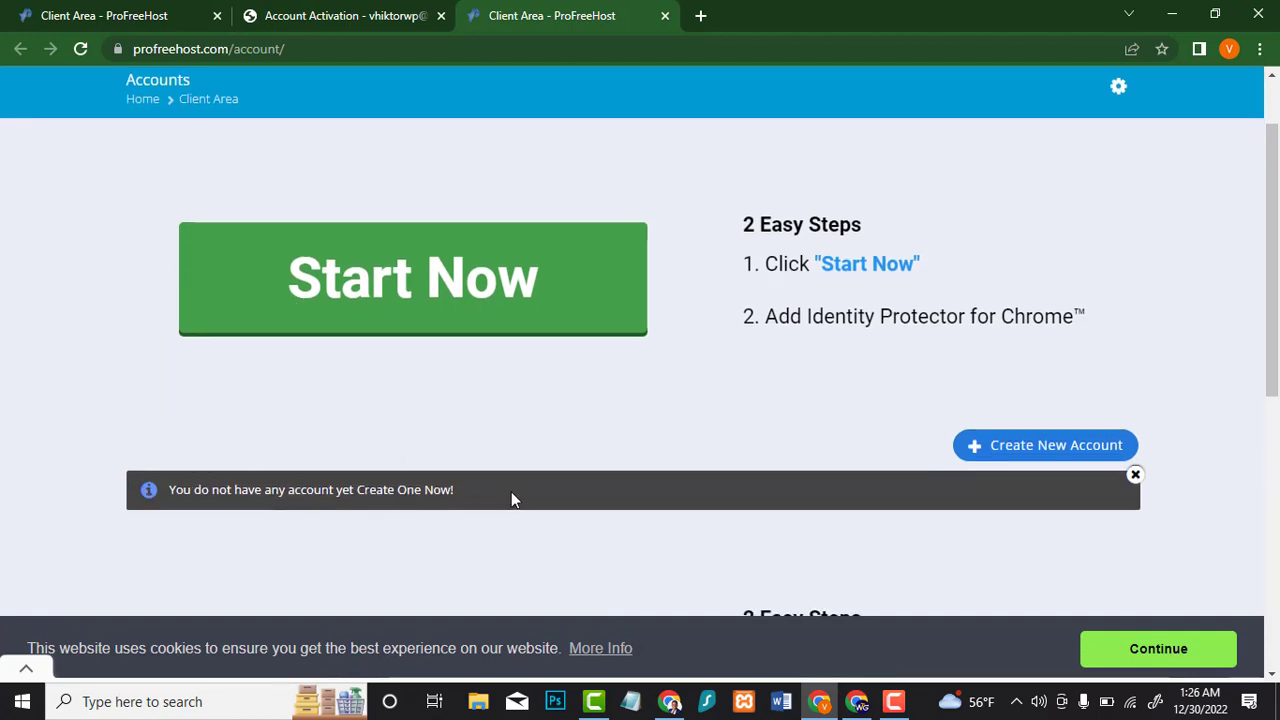
pyautogui.click(1127, 455)
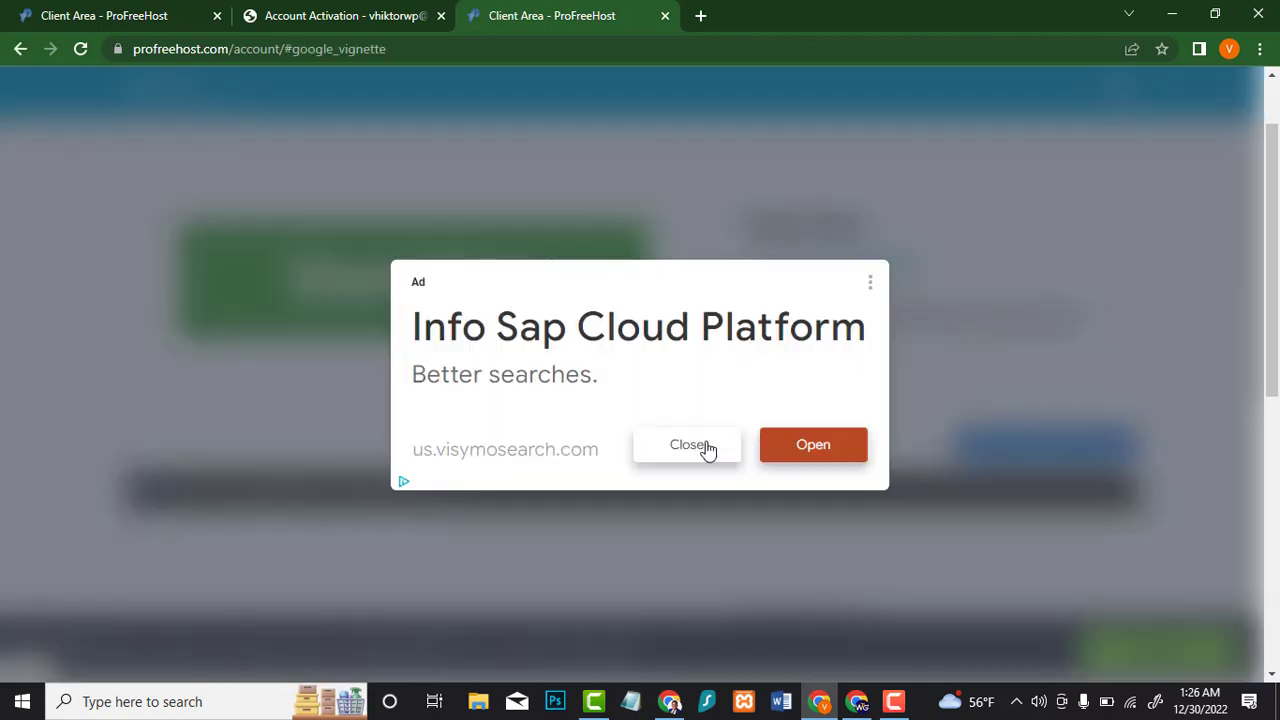
pyautogui.click(697, 444)
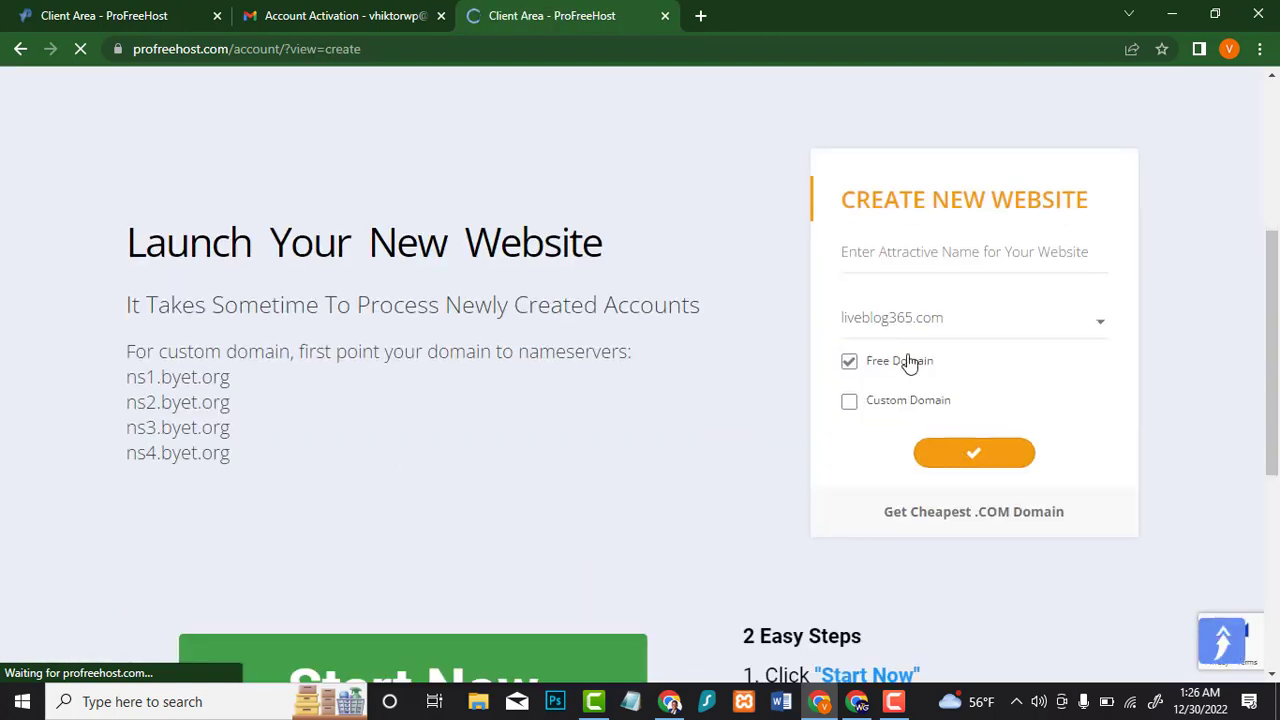
# Enter webtechguide as the website name and try the liveblog365.com and unaux.com domains
pyautogui.click(997, 252)
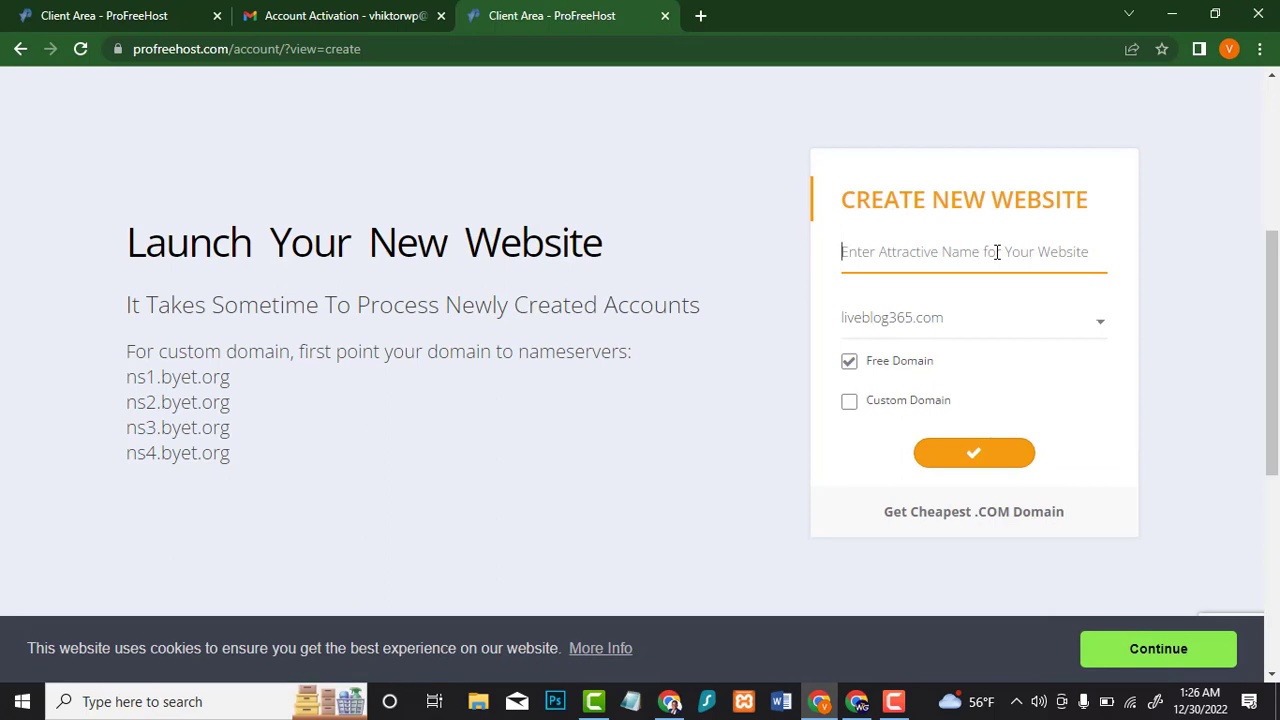
pyautogui.write('we')
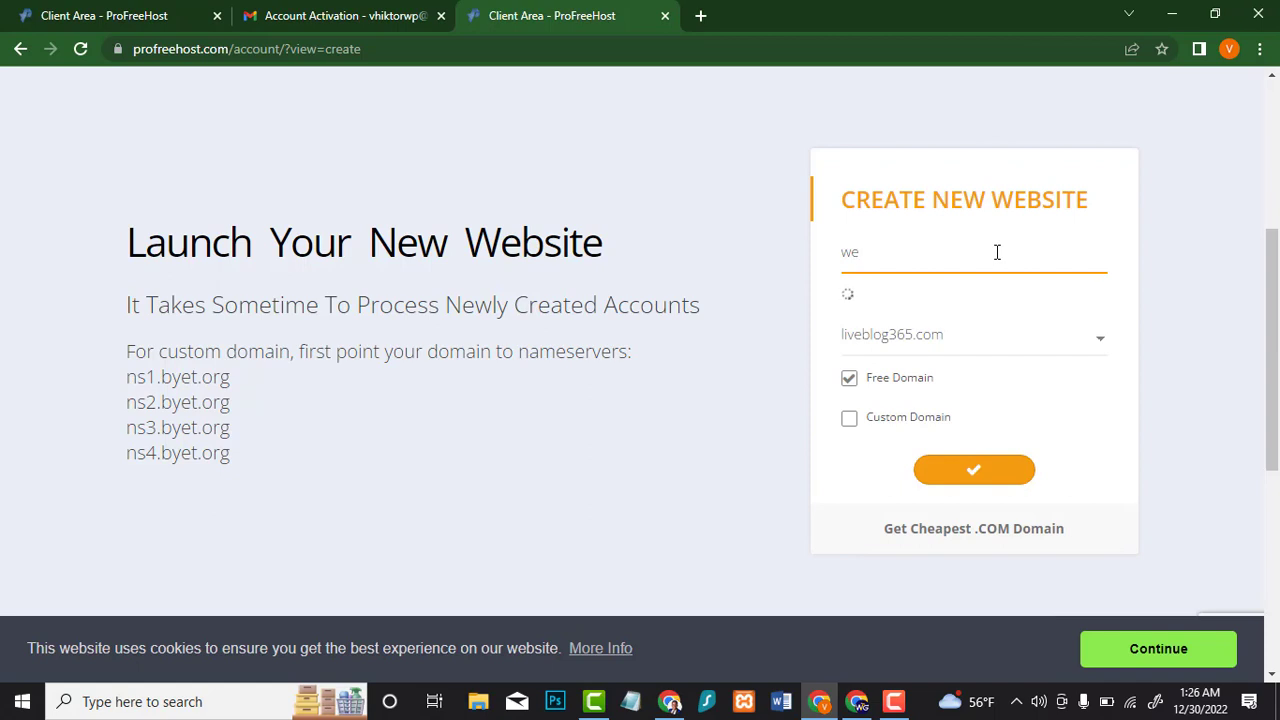
pyautogui.write('btechguide')
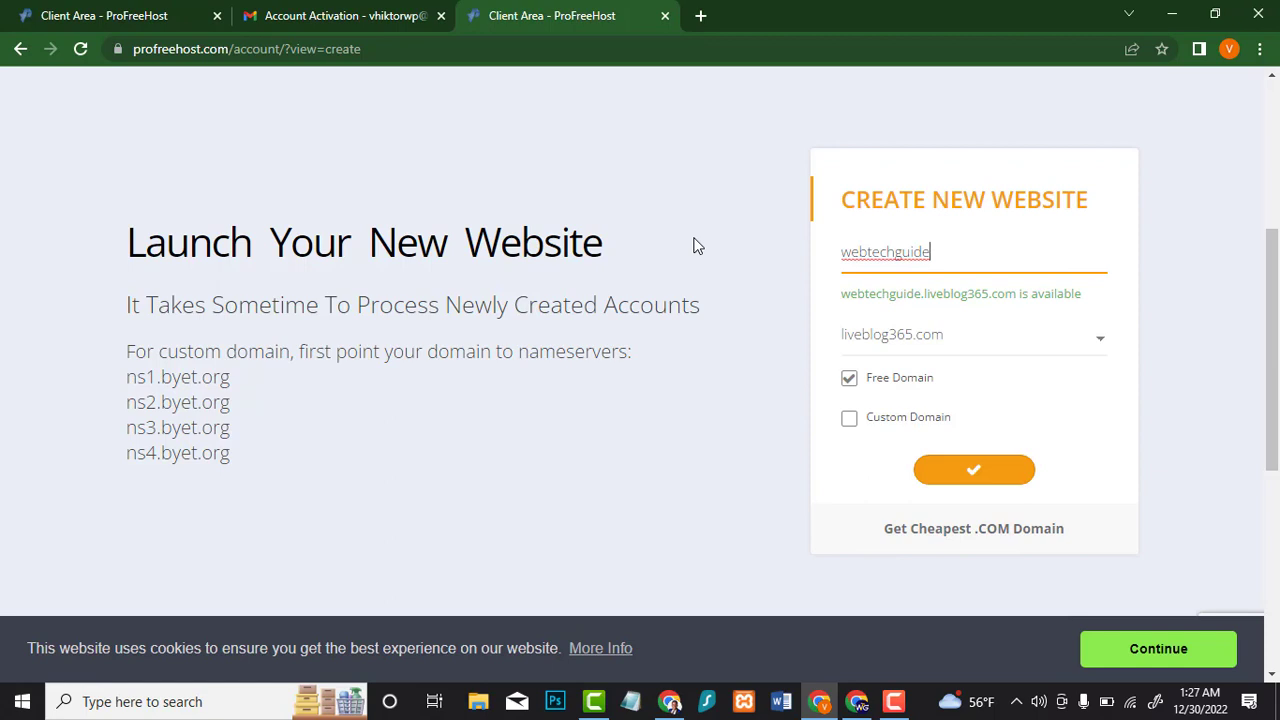
pyautogui.click(950, 348)
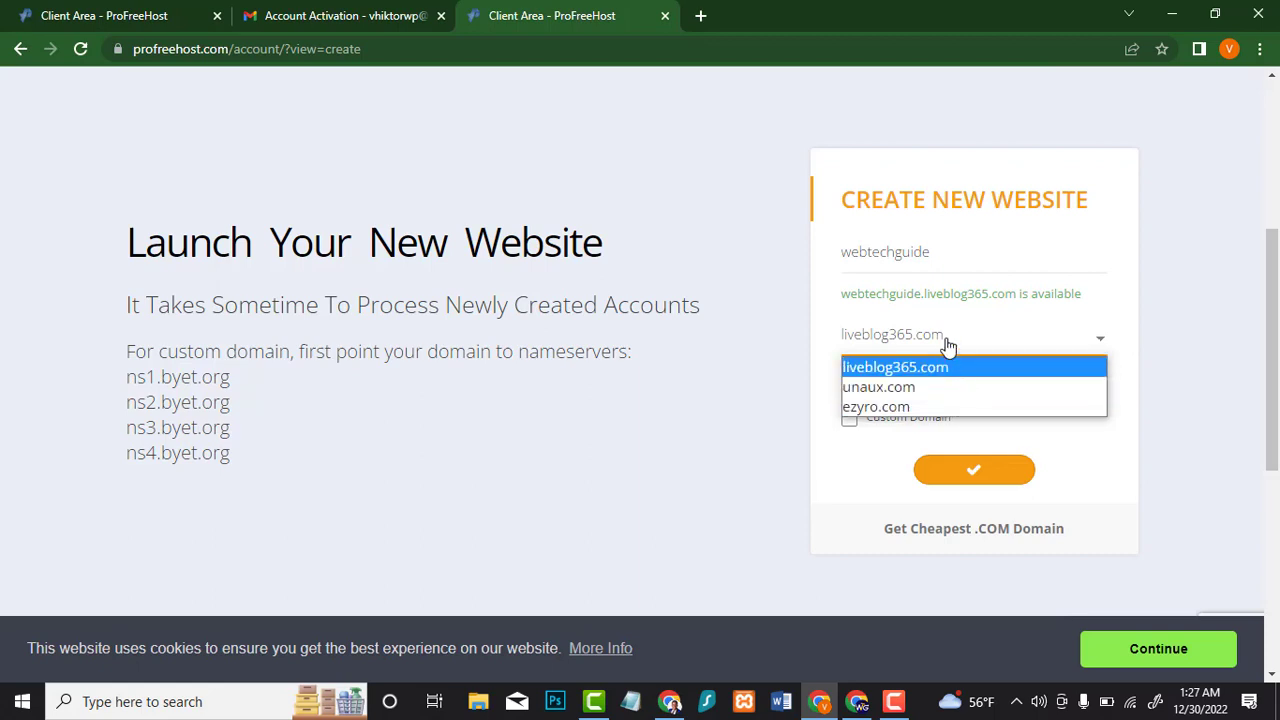
pyautogui.click(851, 310)
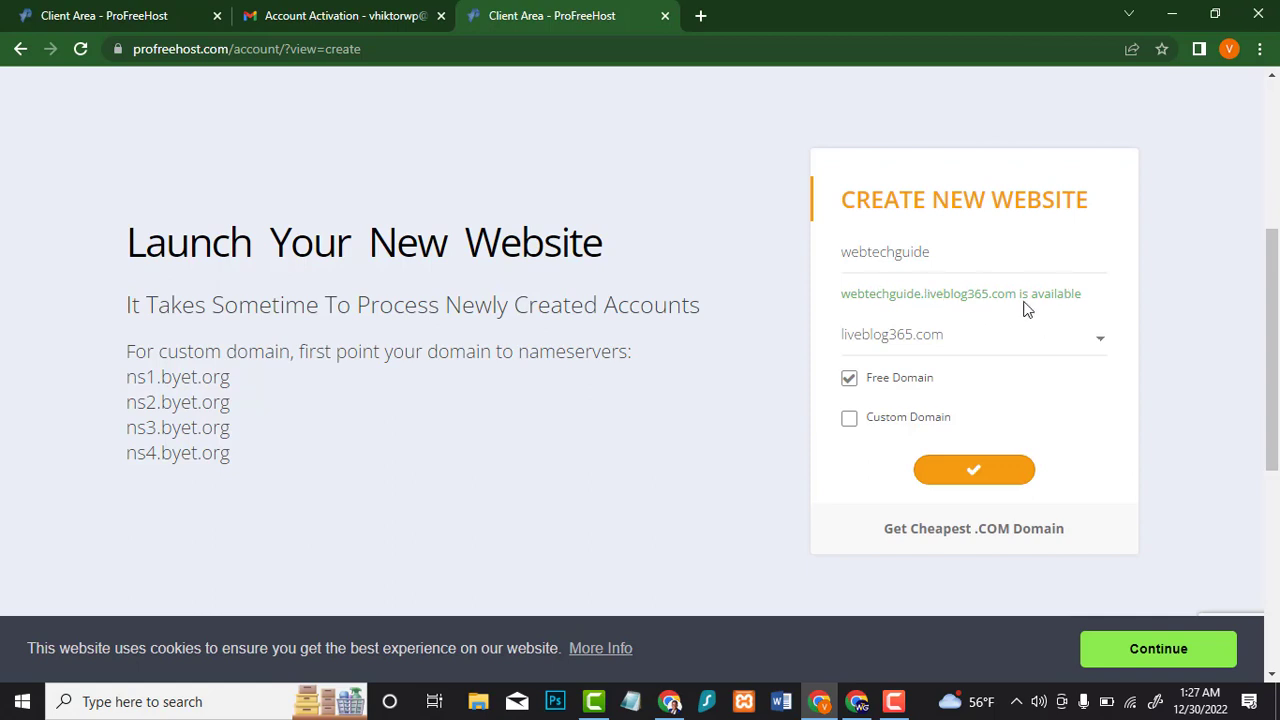
pyautogui.click(975, 345)
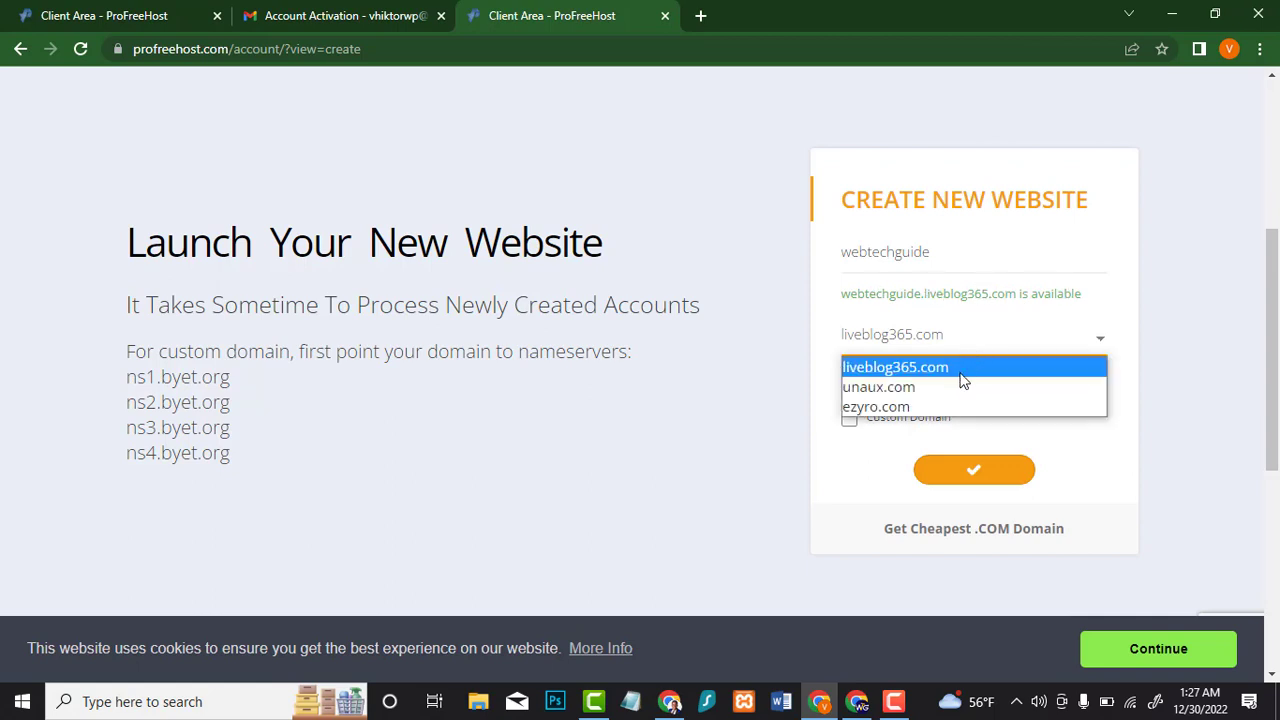
pyautogui.click(915, 386)
# Switch the domain to ezyro.com and correct the name back to webtechguide
pyautogui.click(950, 258)
pyautogui.write('s')
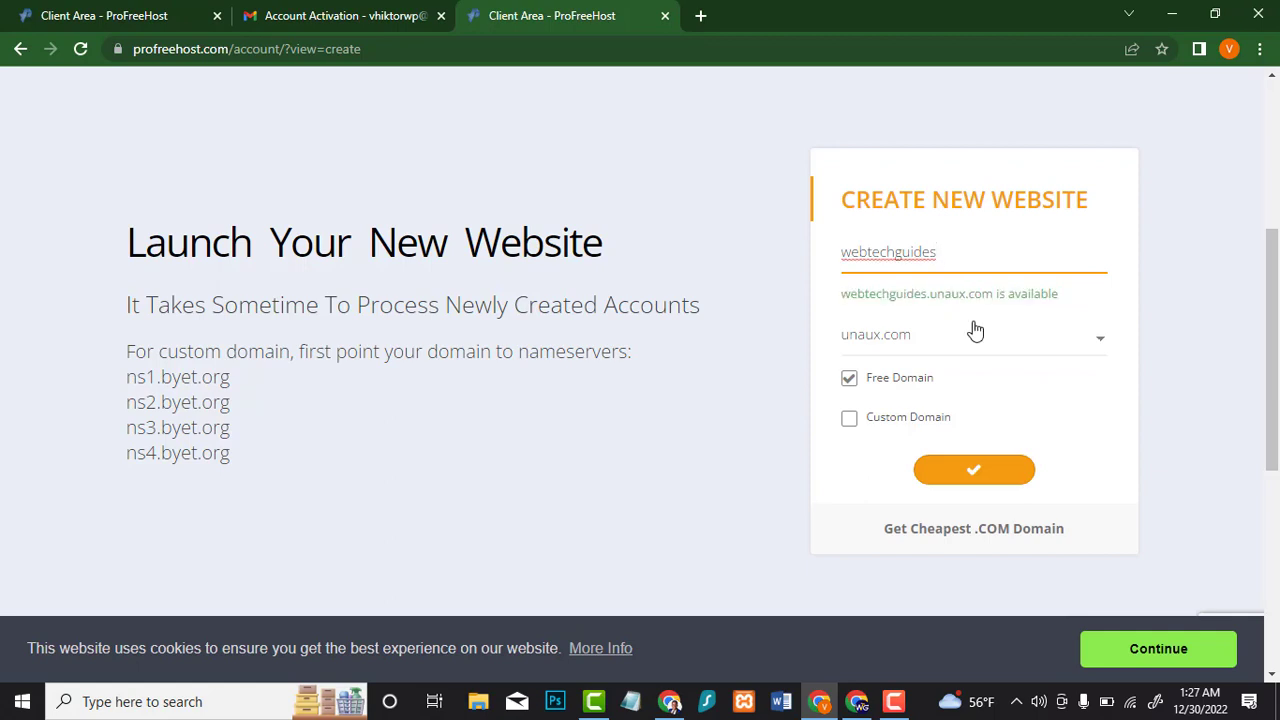
pyautogui.moveTo(930, 298); pyautogui.dragTo(962, 296)
pyautogui.click(980, 328)
pyautogui.click(934, 298)
pyautogui.click(935, 345)
pyautogui.click(935, 404)
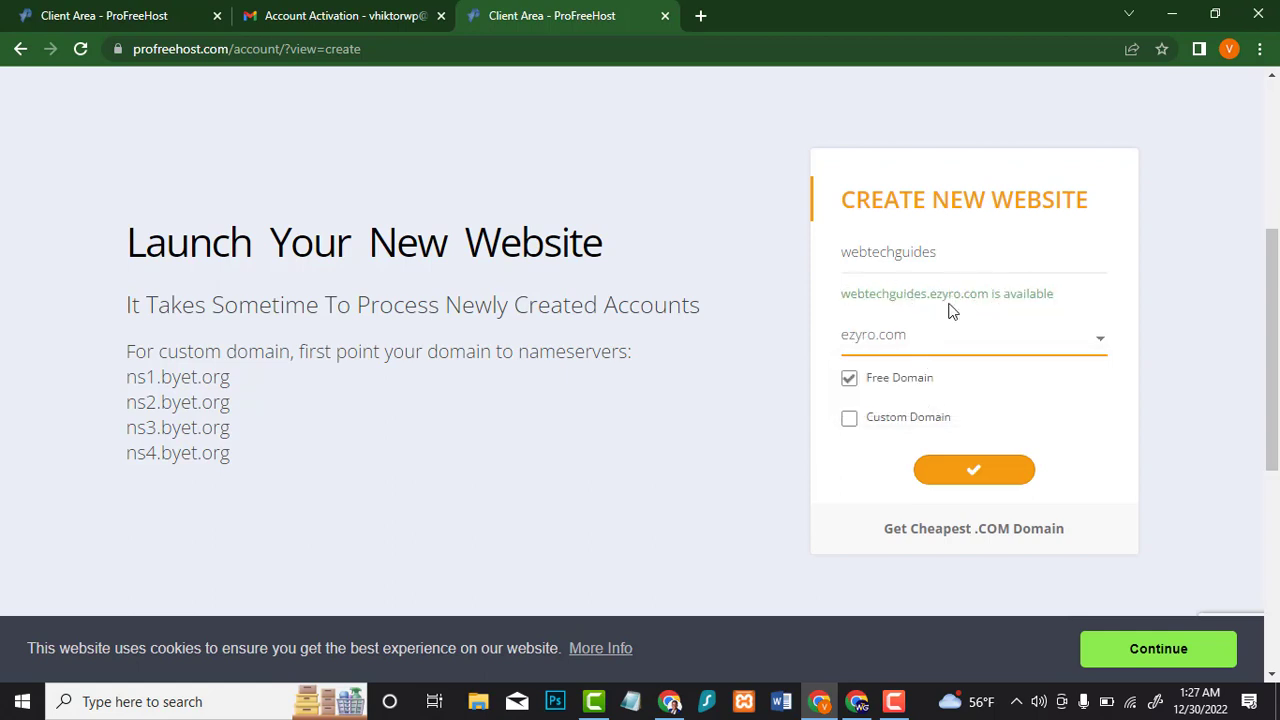
pyautogui.click(985, 256)
pyautogui.press('BackSpace')
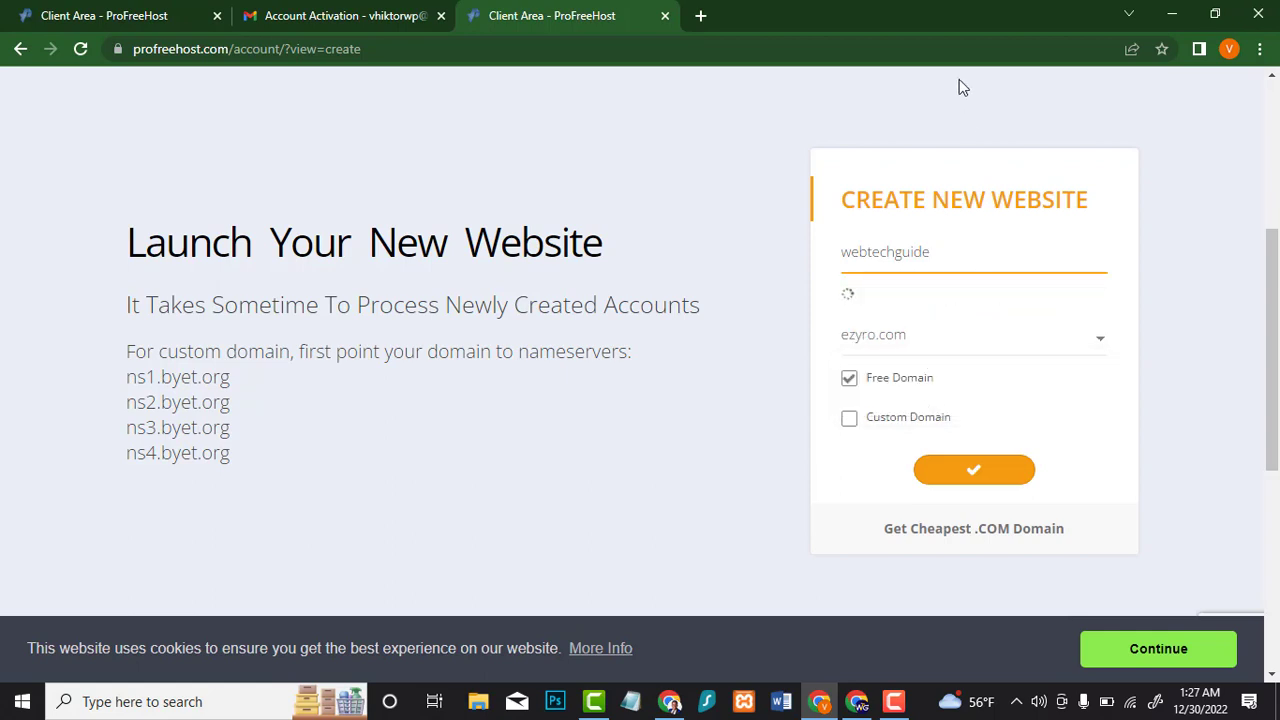
pyautogui.click(882, 193)
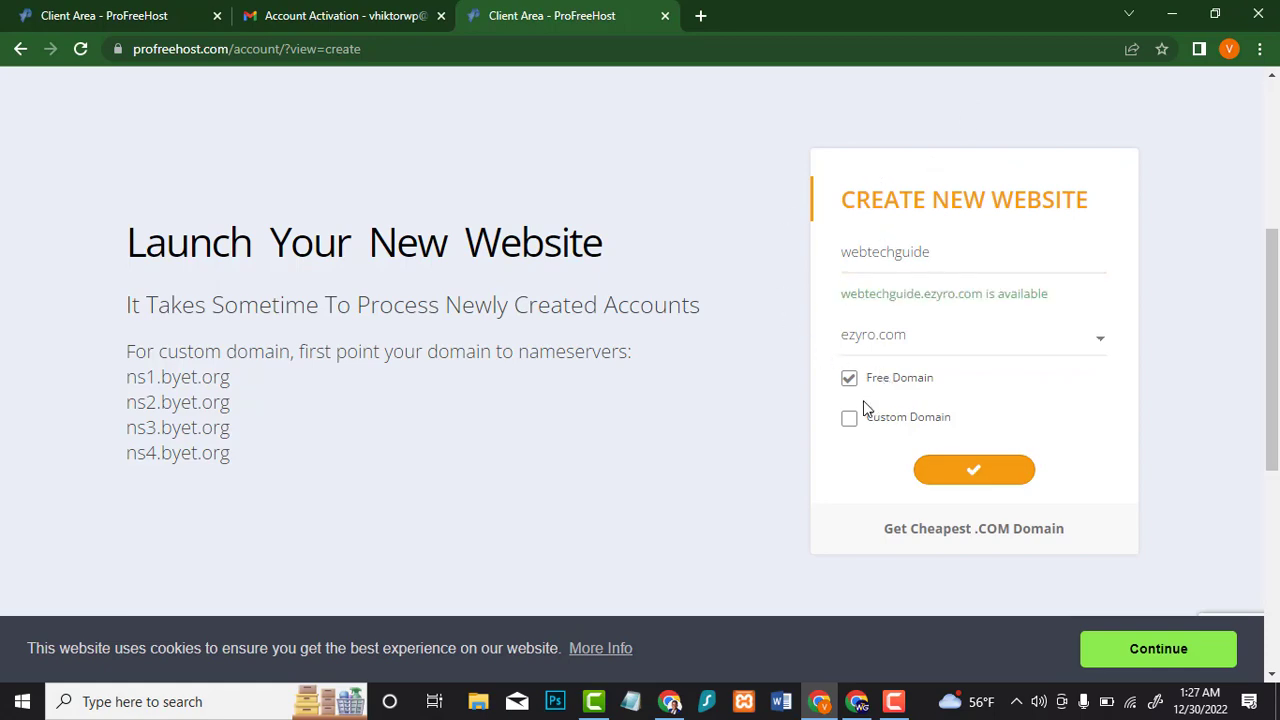
# Submit webtechguide.ezyro.com and solve the motorcycle reCAPTCHA with three image picks
pyautogui.click(970, 470)
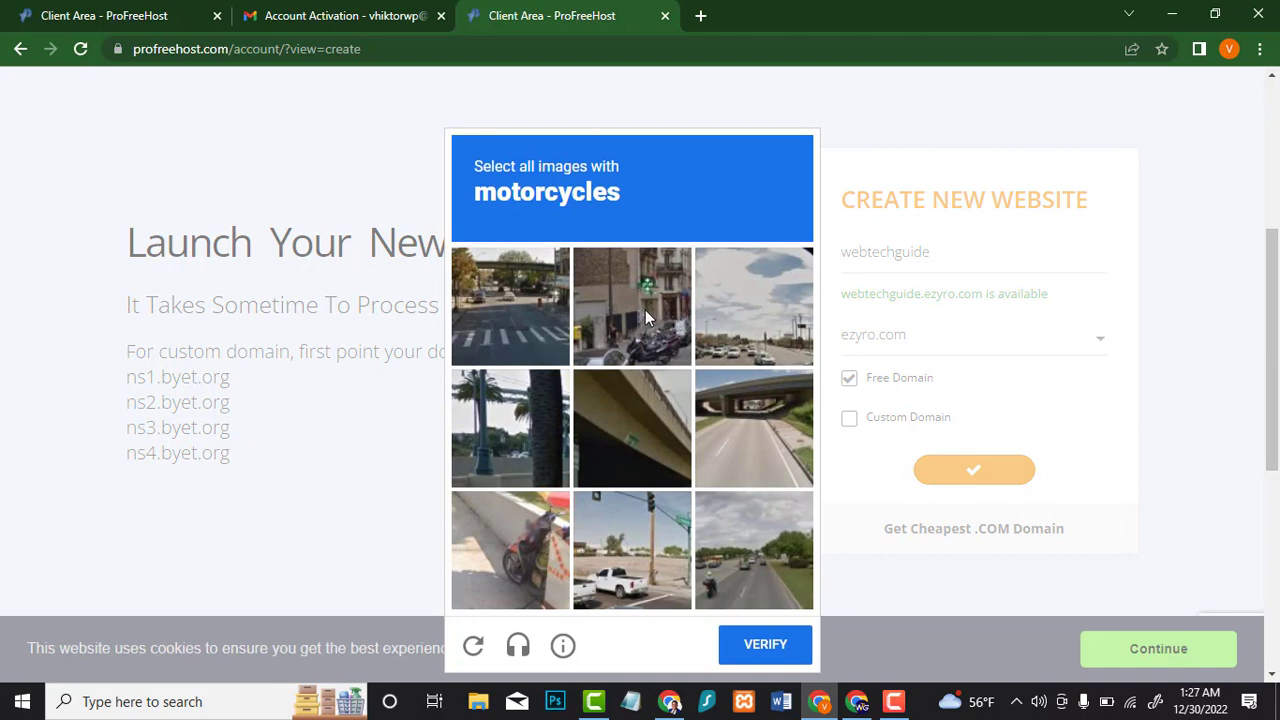
pyautogui.click(647, 323)
pyautogui.click(491, 514)
pyautogui.click(752, 548)
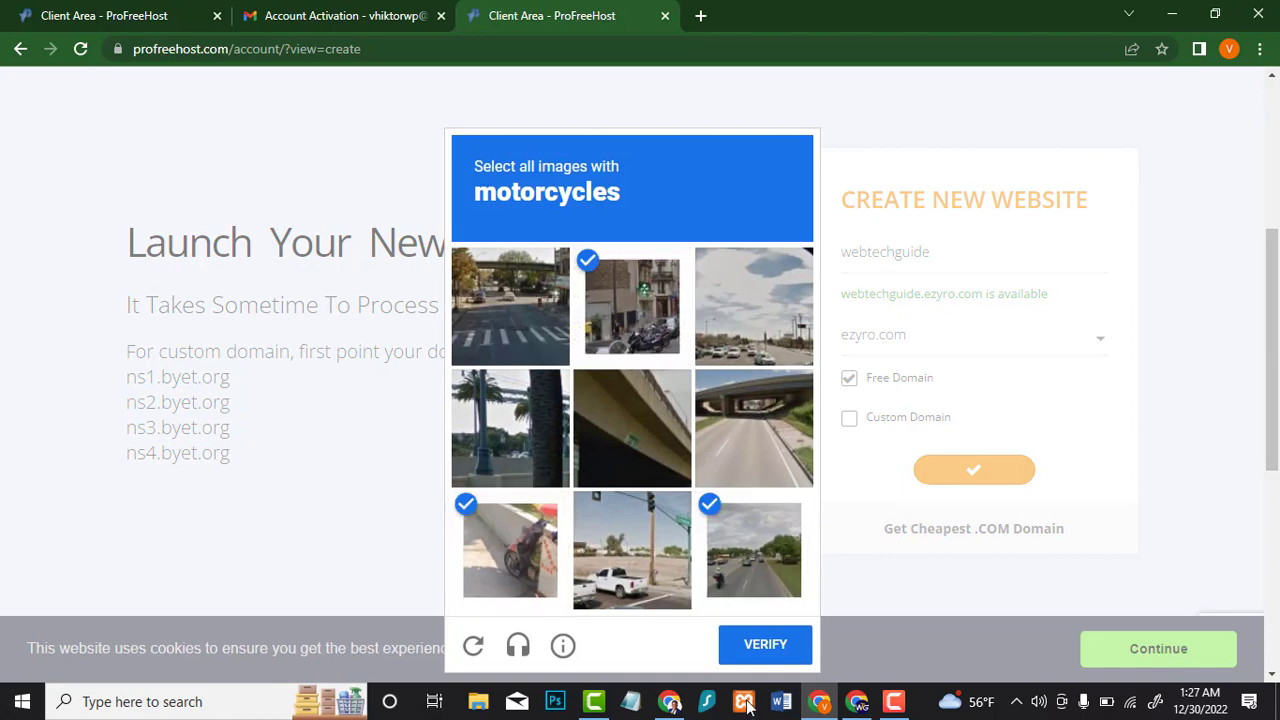
pyautogui.click(768, 648)
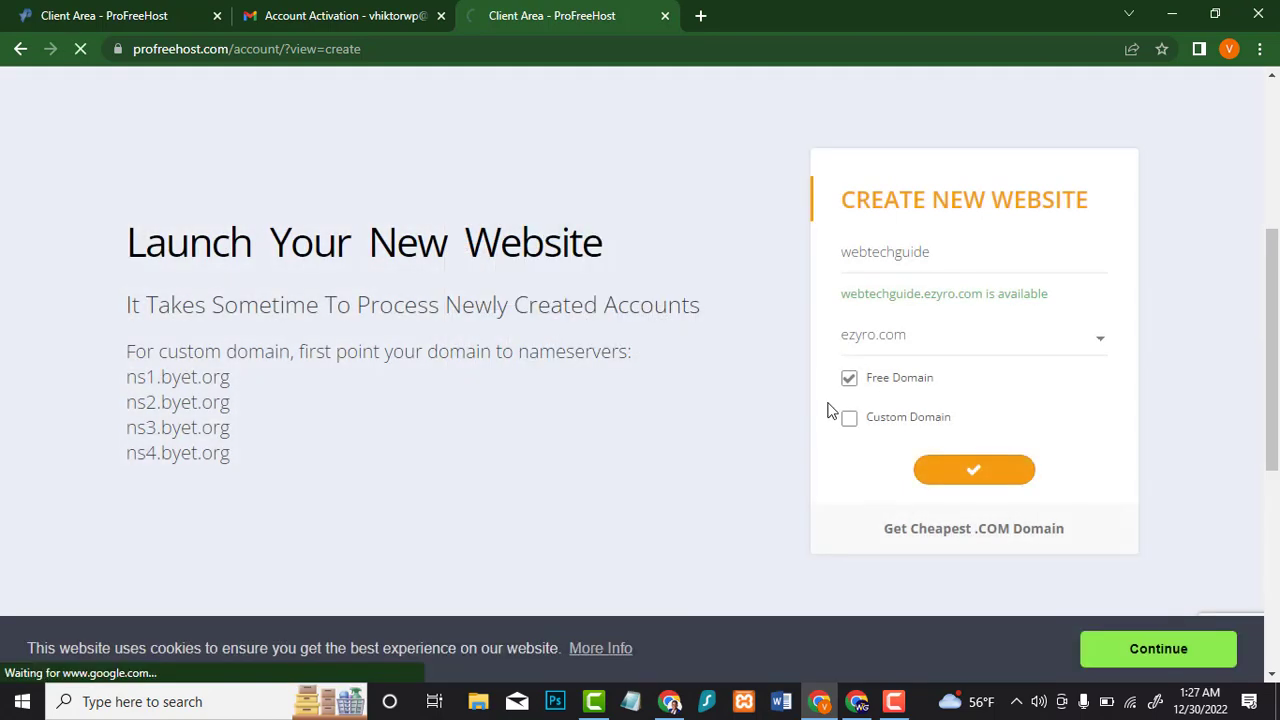
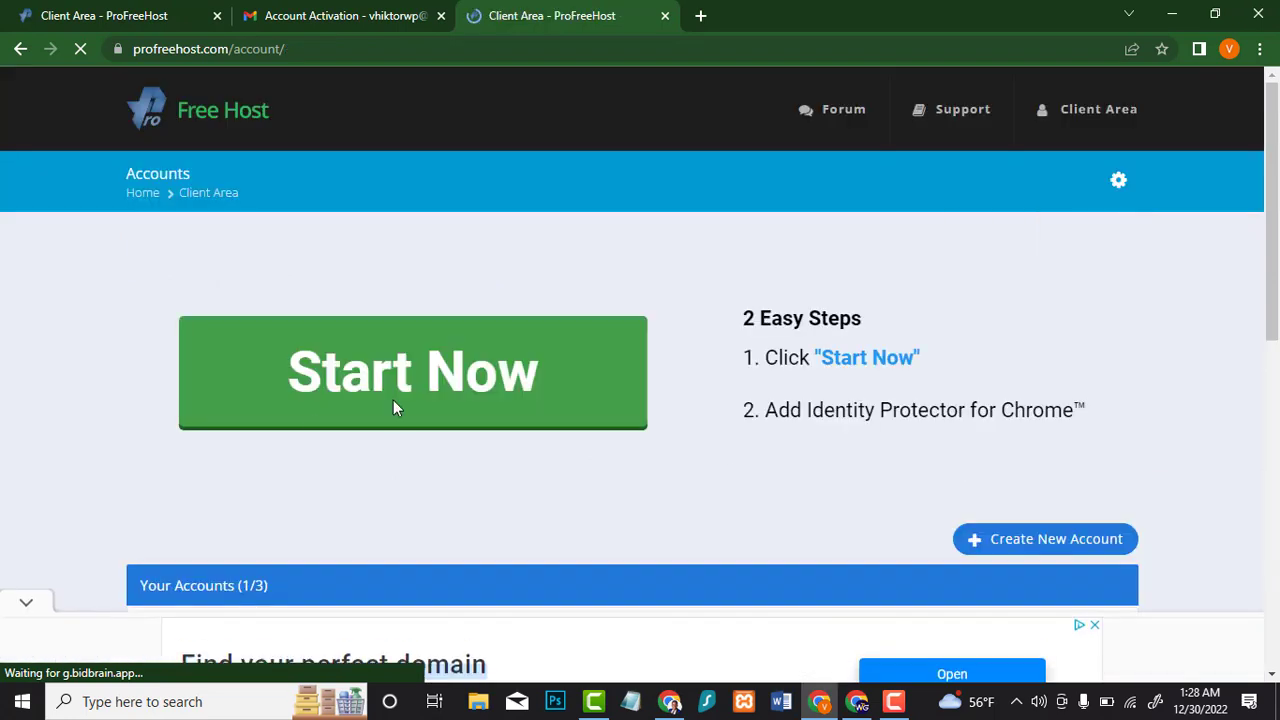
# Scroll the client area down to the Your Accounts list showing webtechguide.ezyro.com
pyautogui.scroll(-2, 393, 400)
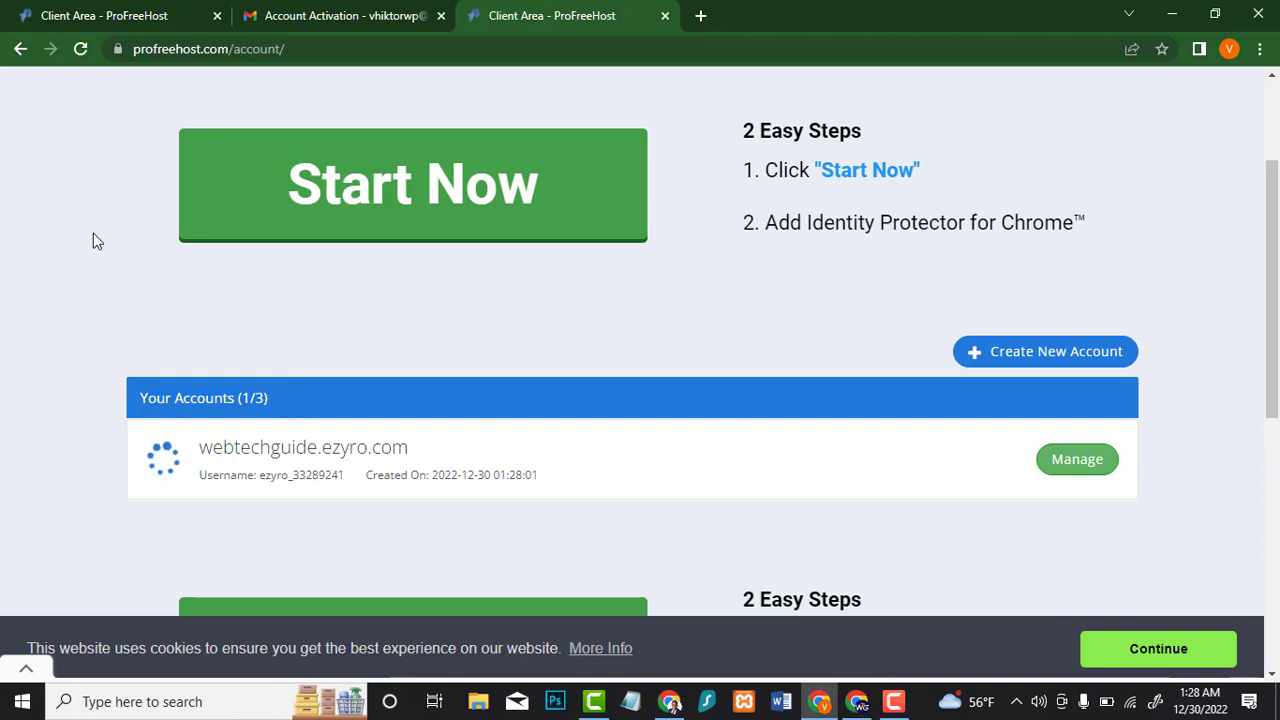
# Reload the accounts page twice until webtechguide.ezyro.com shows active, then open Manage
pyautogui.rightClick(69, 155)
pyautogui.click(121, 207)
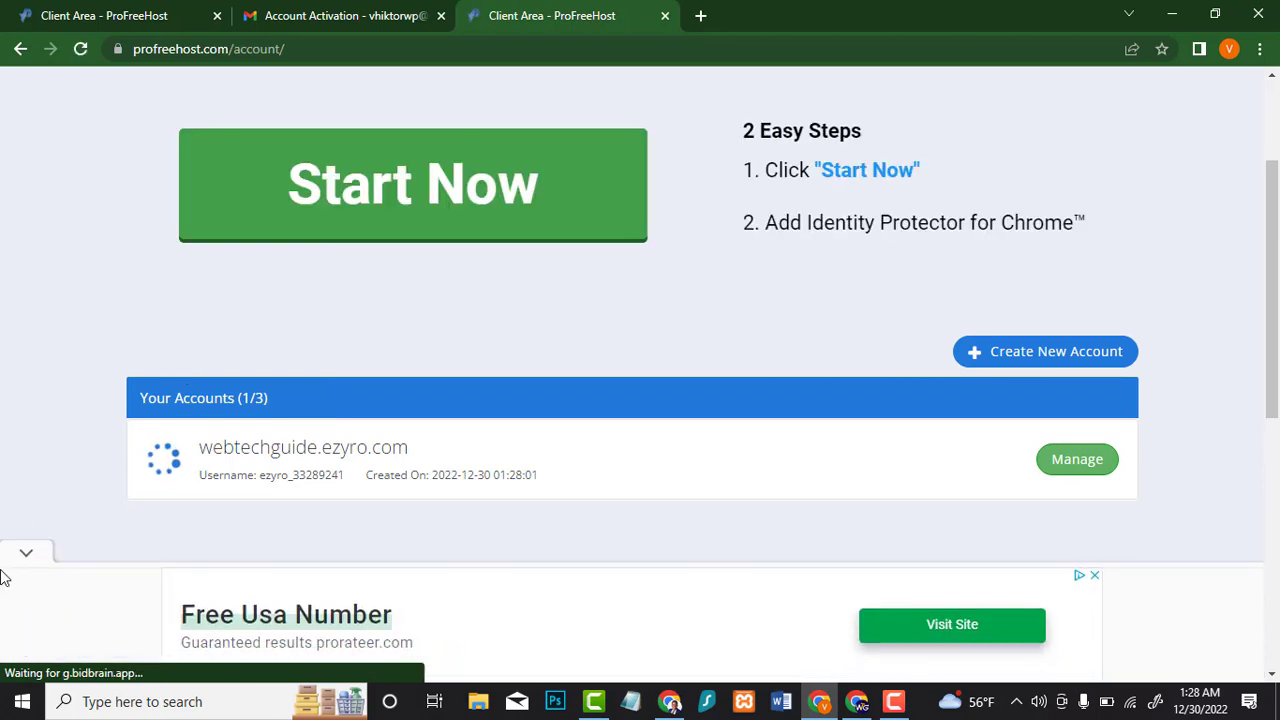
pyautogui.click(28, 555)
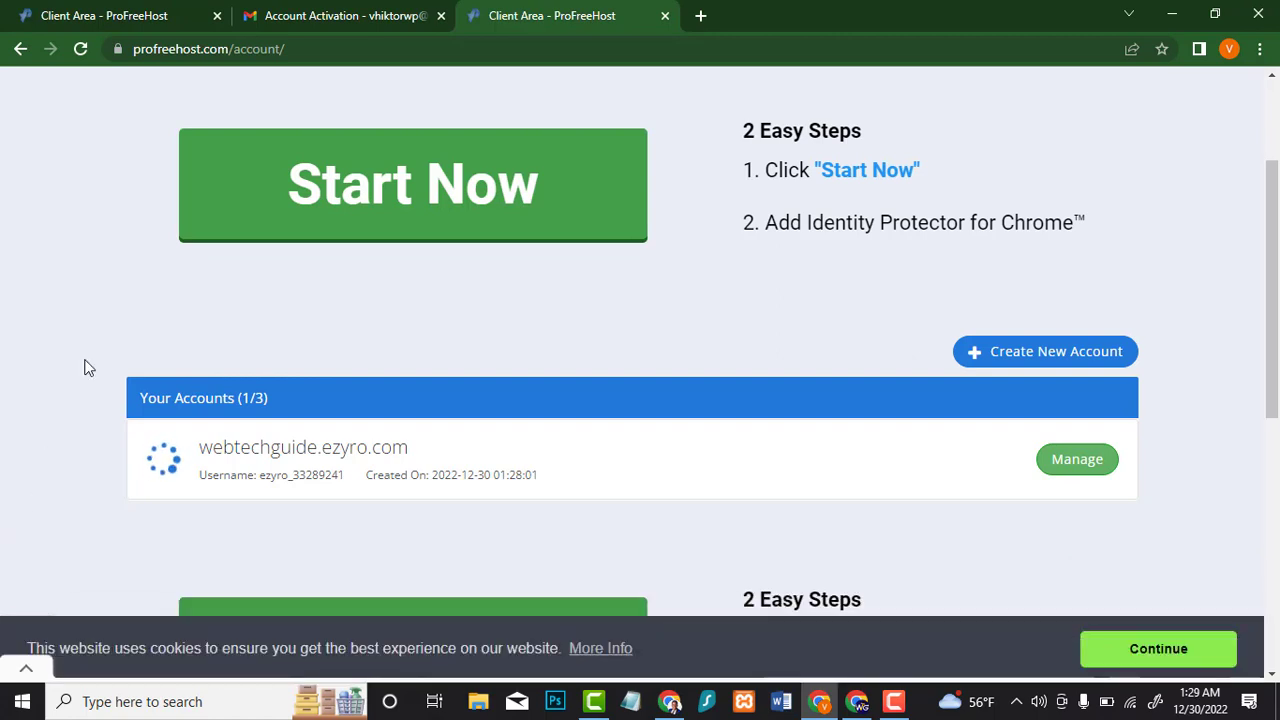
pyautogui.rightClick(75, 186)
pyautogui.click(128, 248)
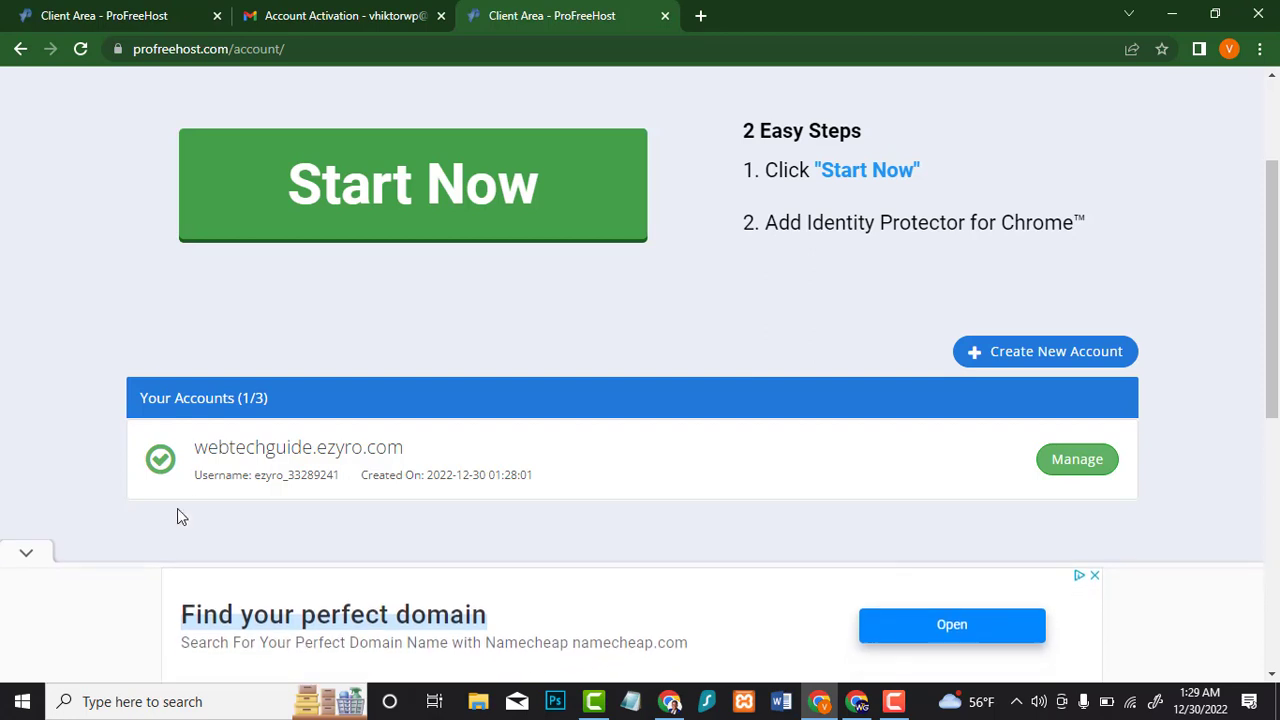
pyautogui.click(30, 553)
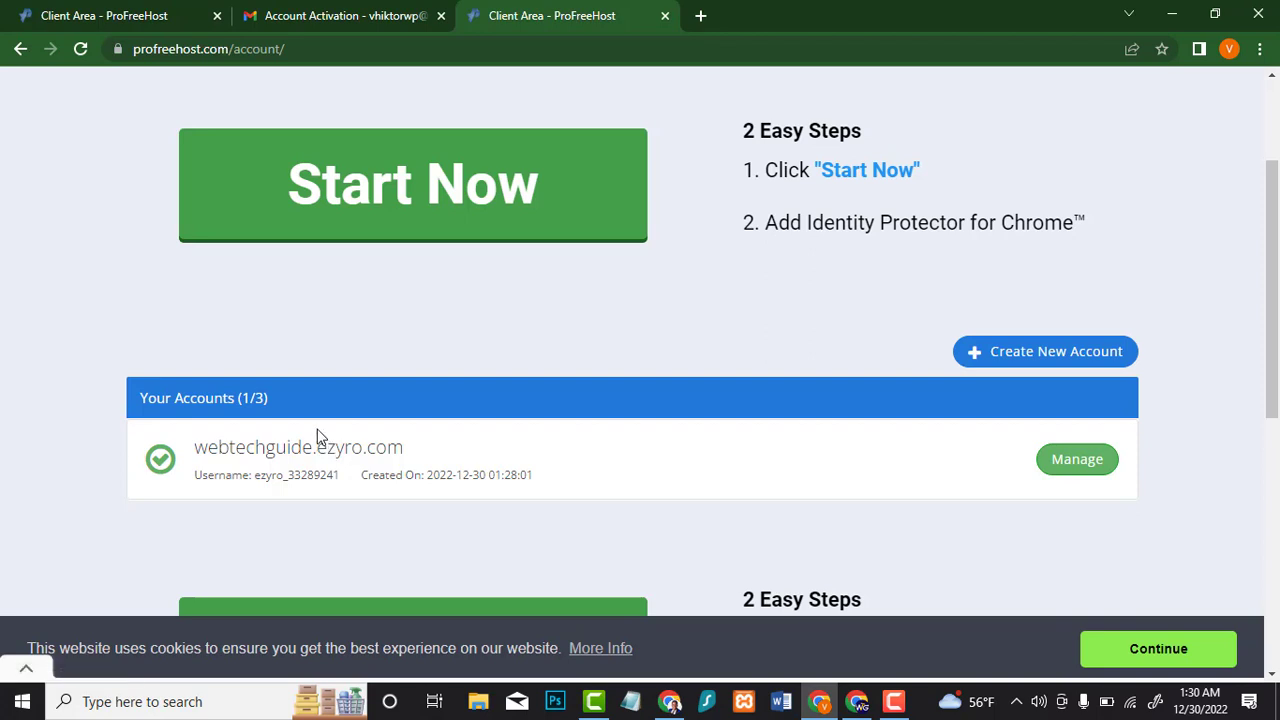
pyautogui.click(1087, 466)
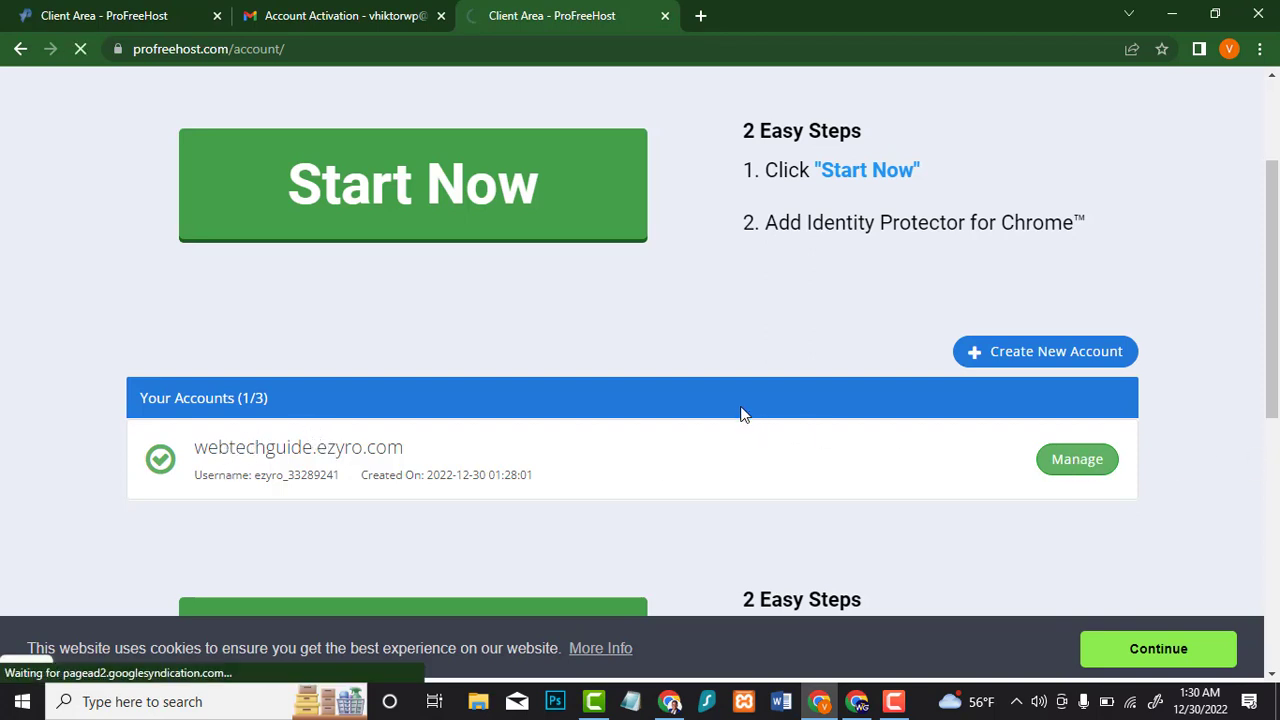
# Clear the bottom advertisement and cookie notice from the account management page
pyautogui.scroll(-3, 542, 421)
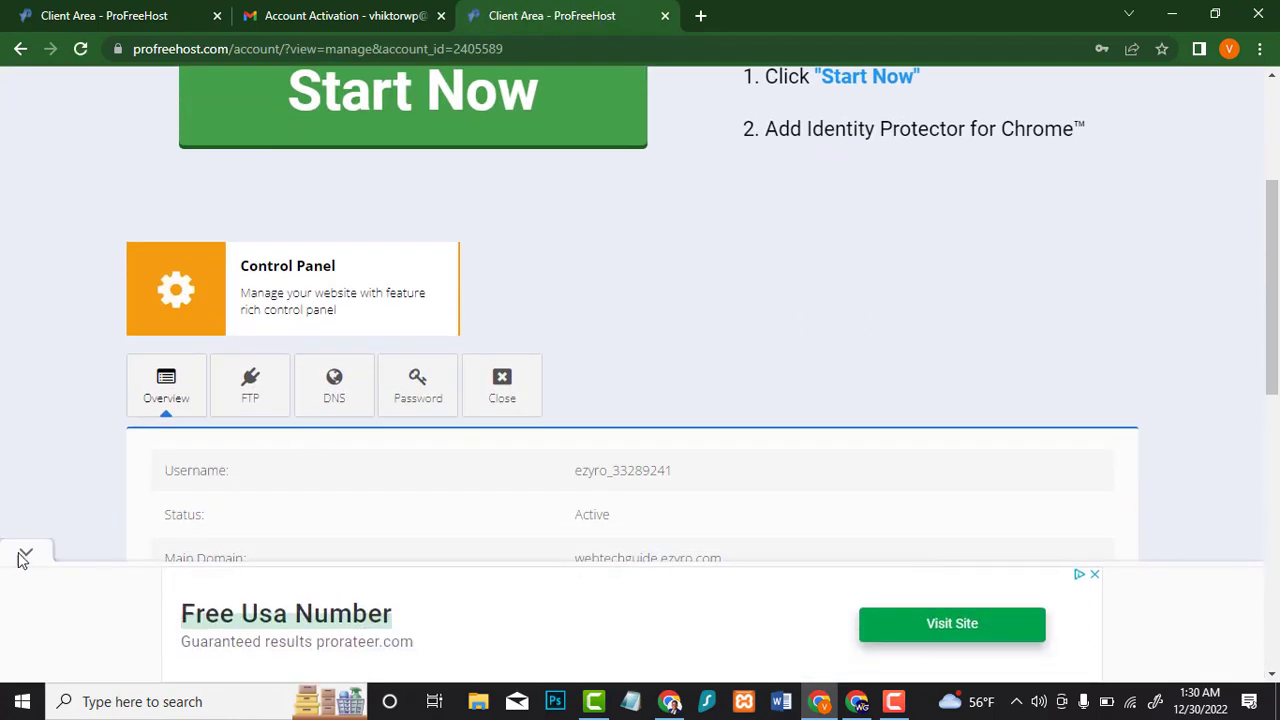
pyautogui.click(24, 556)
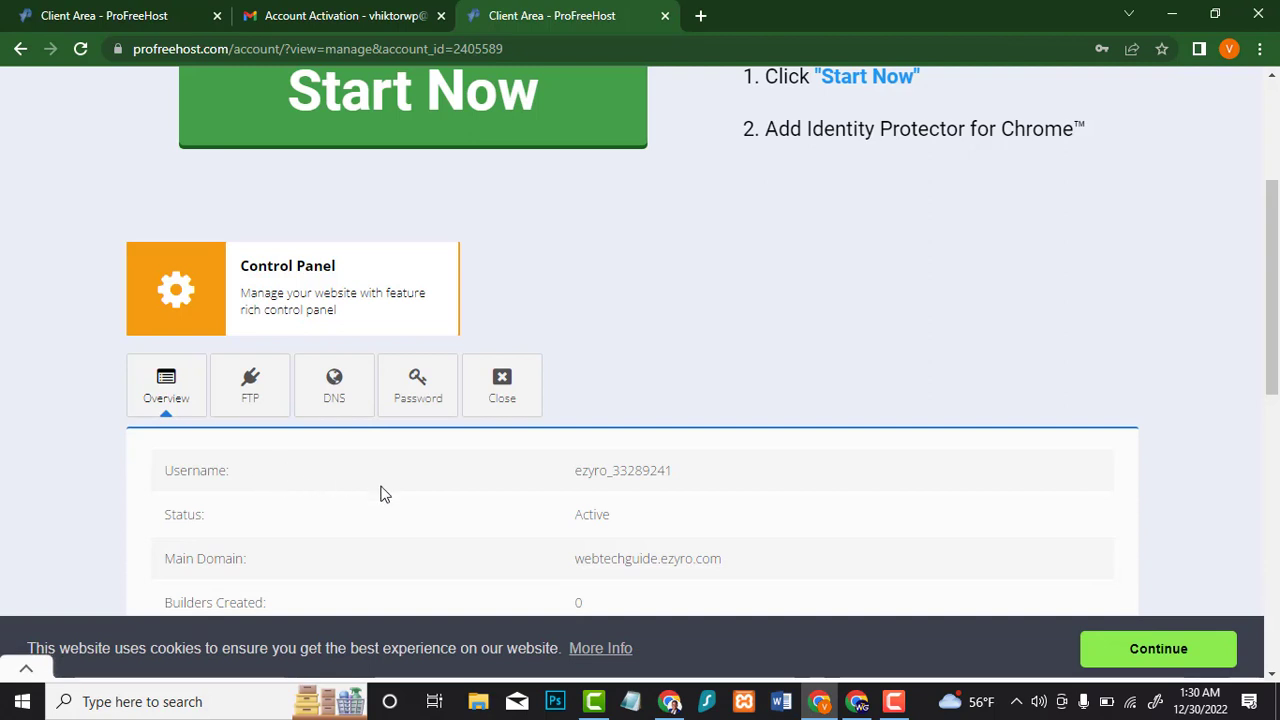
pyautogui.scroll(-2, 419, 500)
pyautogui.click(1128, 660)
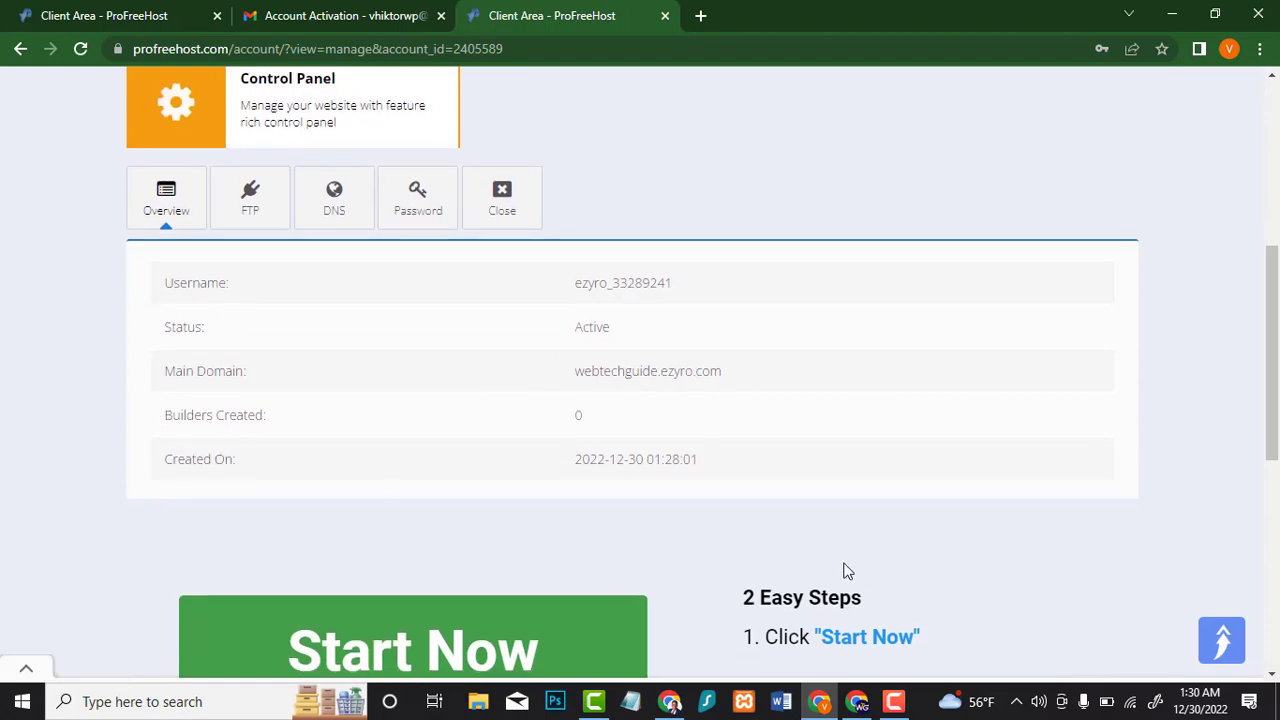
# Review the FTP, DNS, Password and Close account tabs, then return to Overview
pyautogui.click(249, 205)
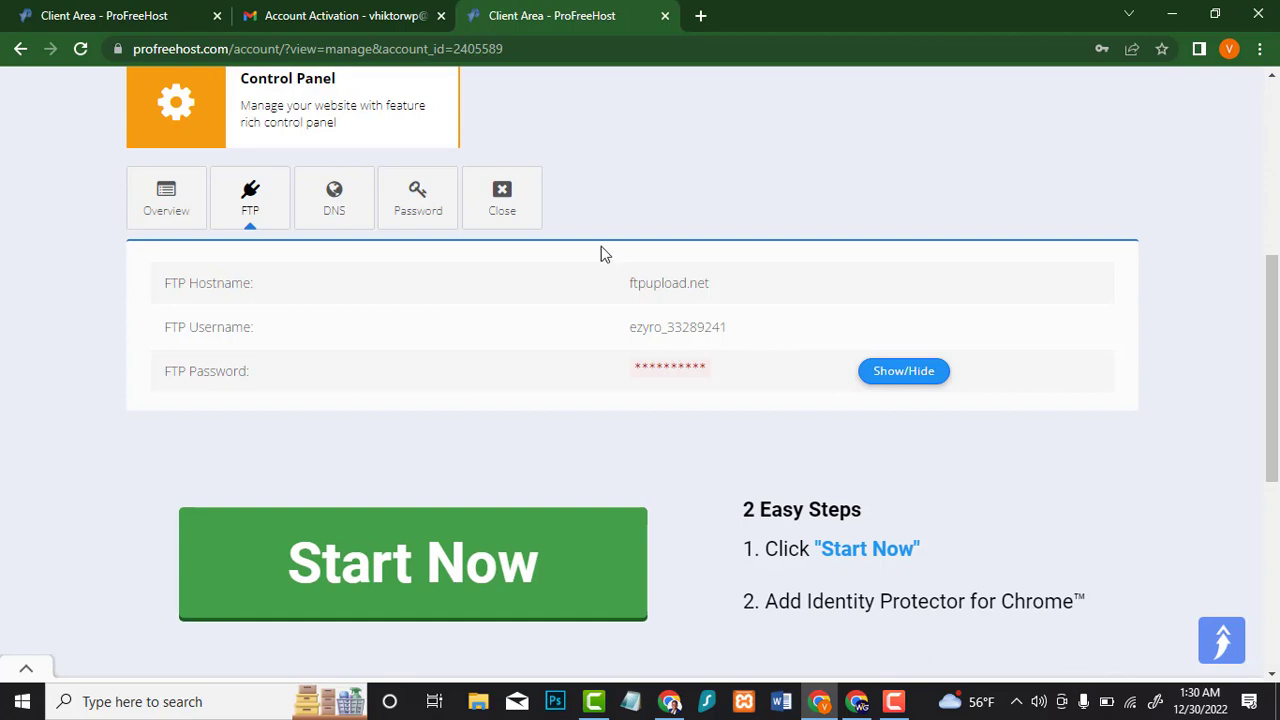
pyautogui.click(330, 205)
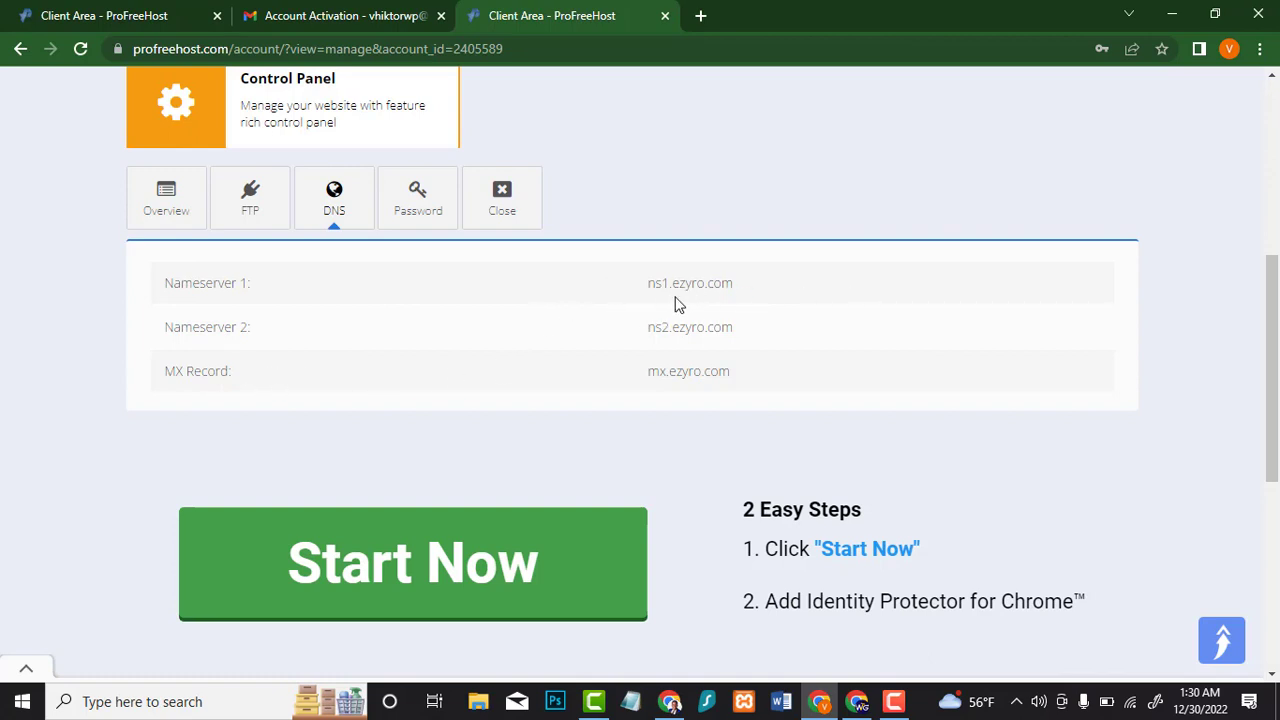
pyautogui.click(420, 208)
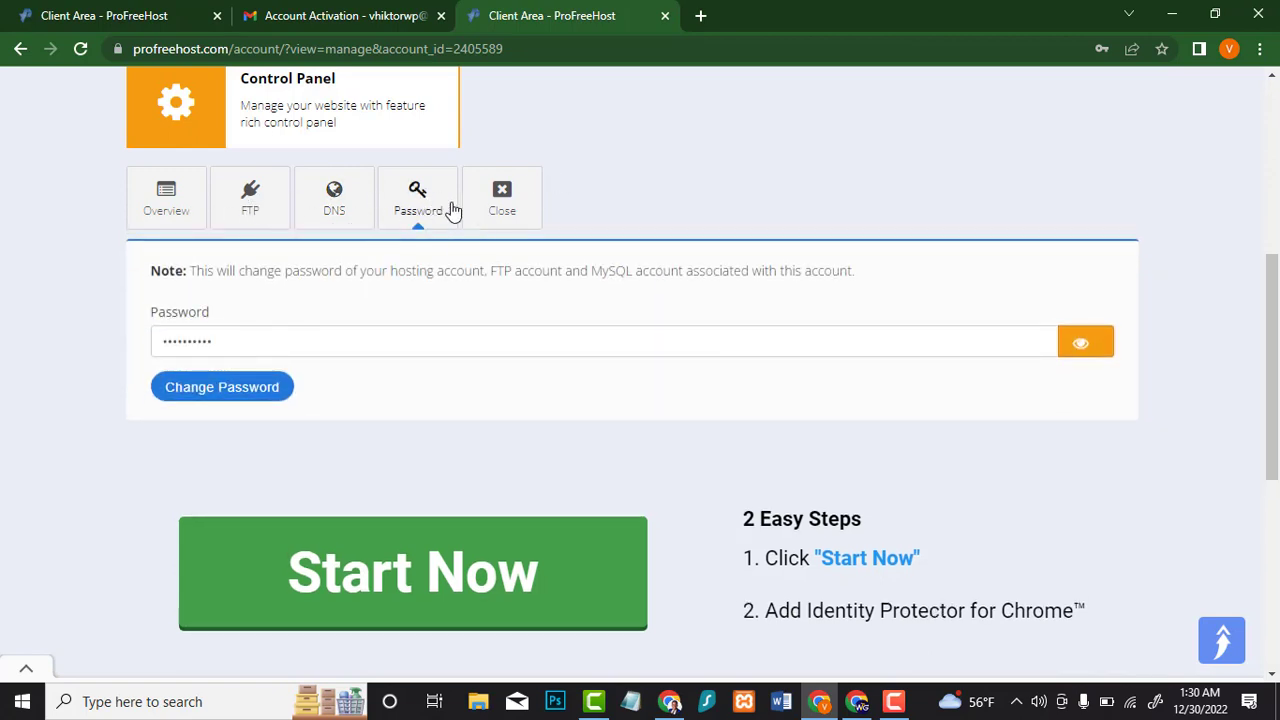
pyautogui.click(493, 205)
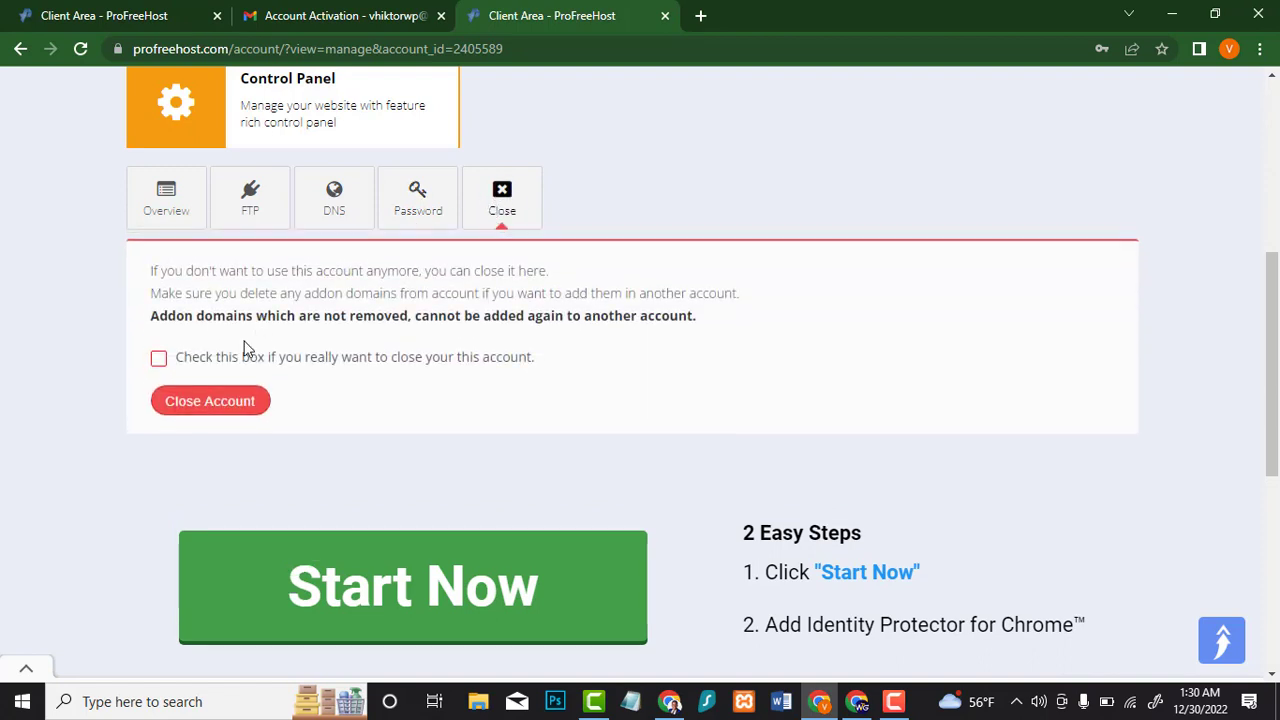
pyautogui.click(184, 212)
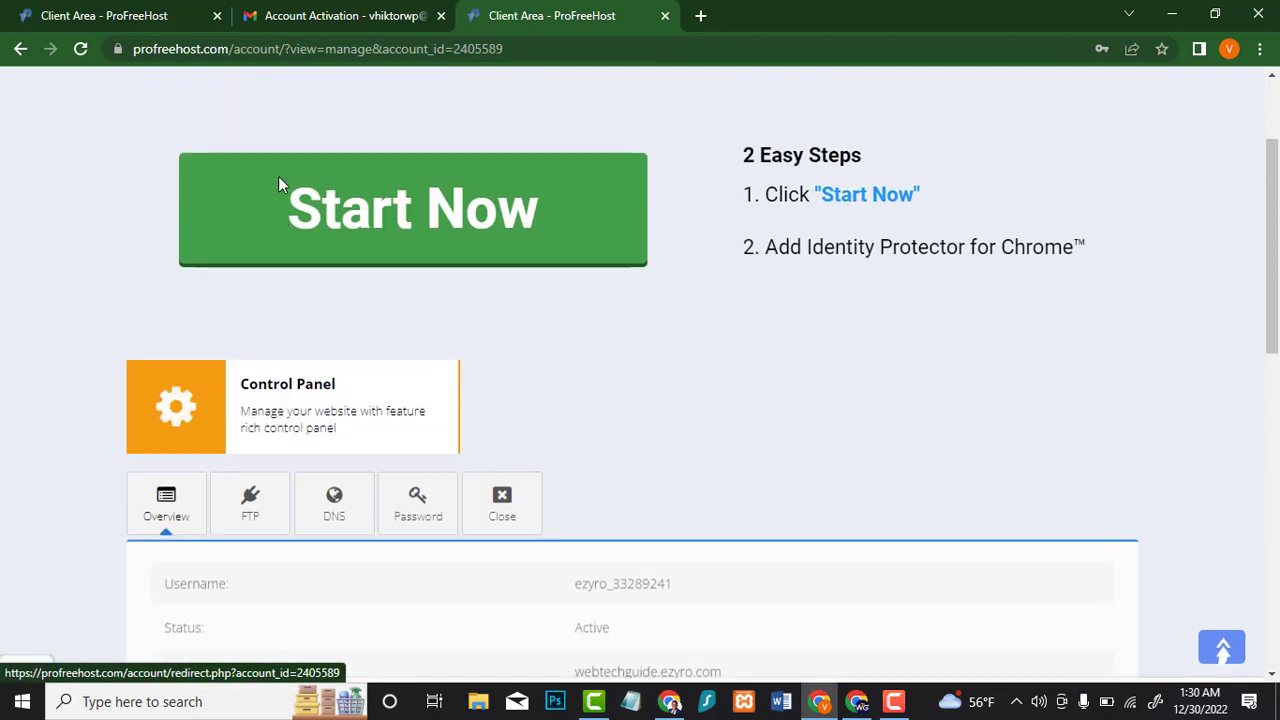
# Launch the Control Panel and approve the Important service-email notice to reach the cPanel dashboard
pyautogui.click(194, 405)
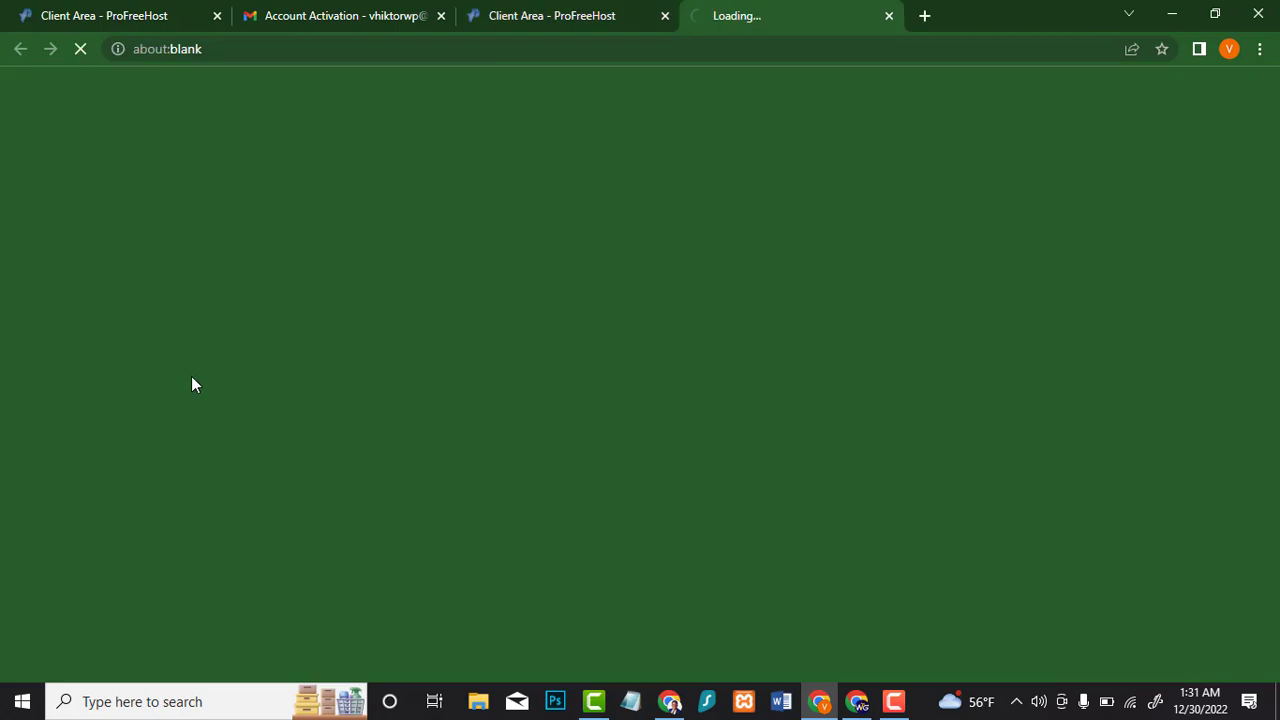
pyautogui.scroll(-2, 709, 486)
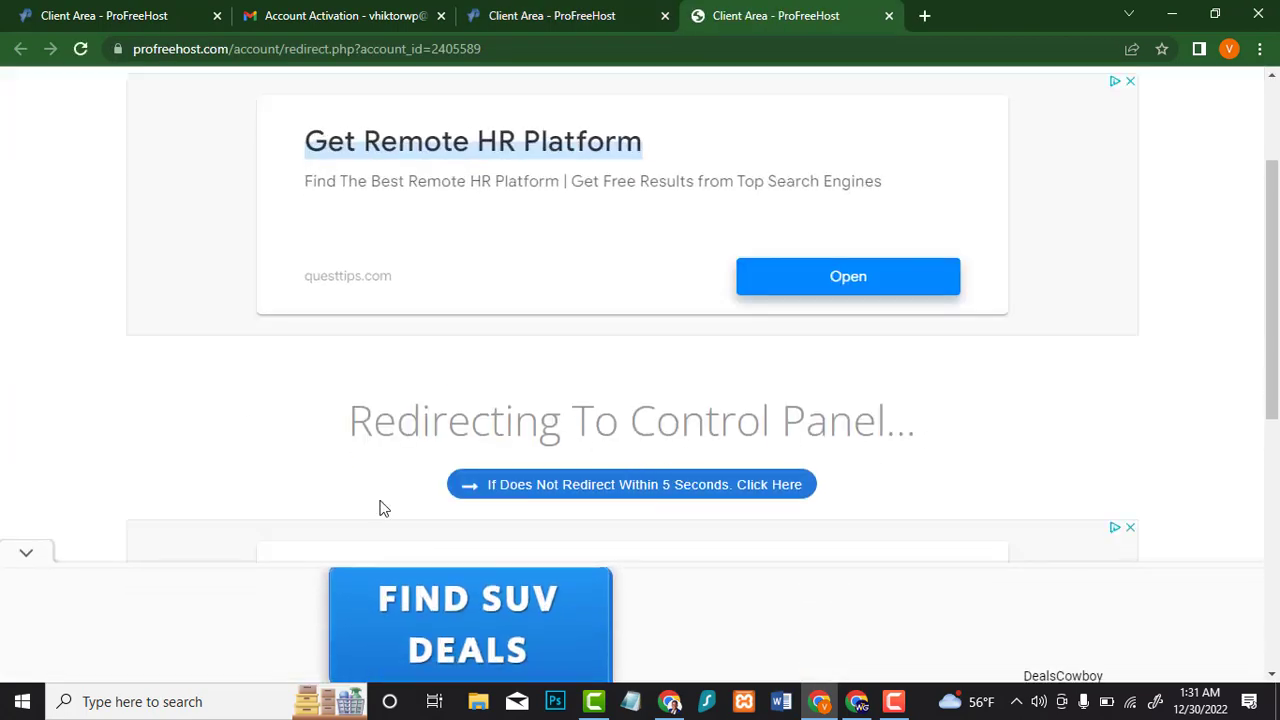
pyautogui.click(20, 552)
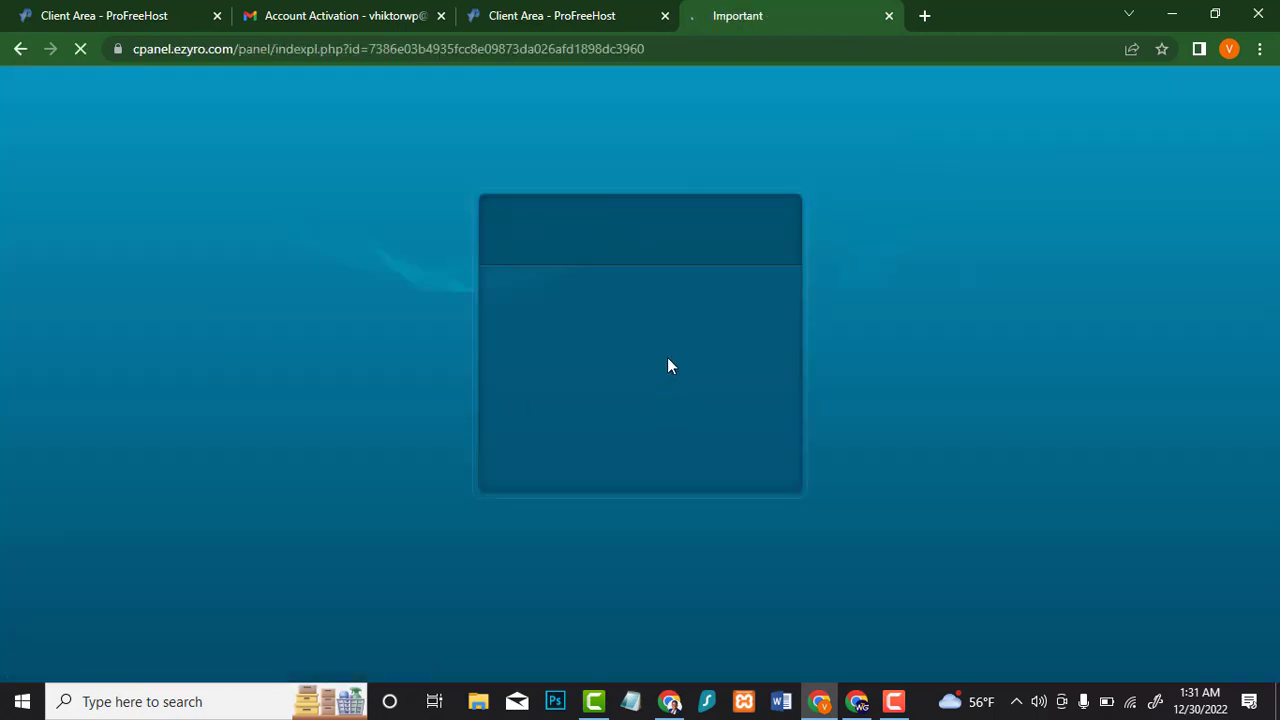
pyautogui.scroll(-2, 666, 366)
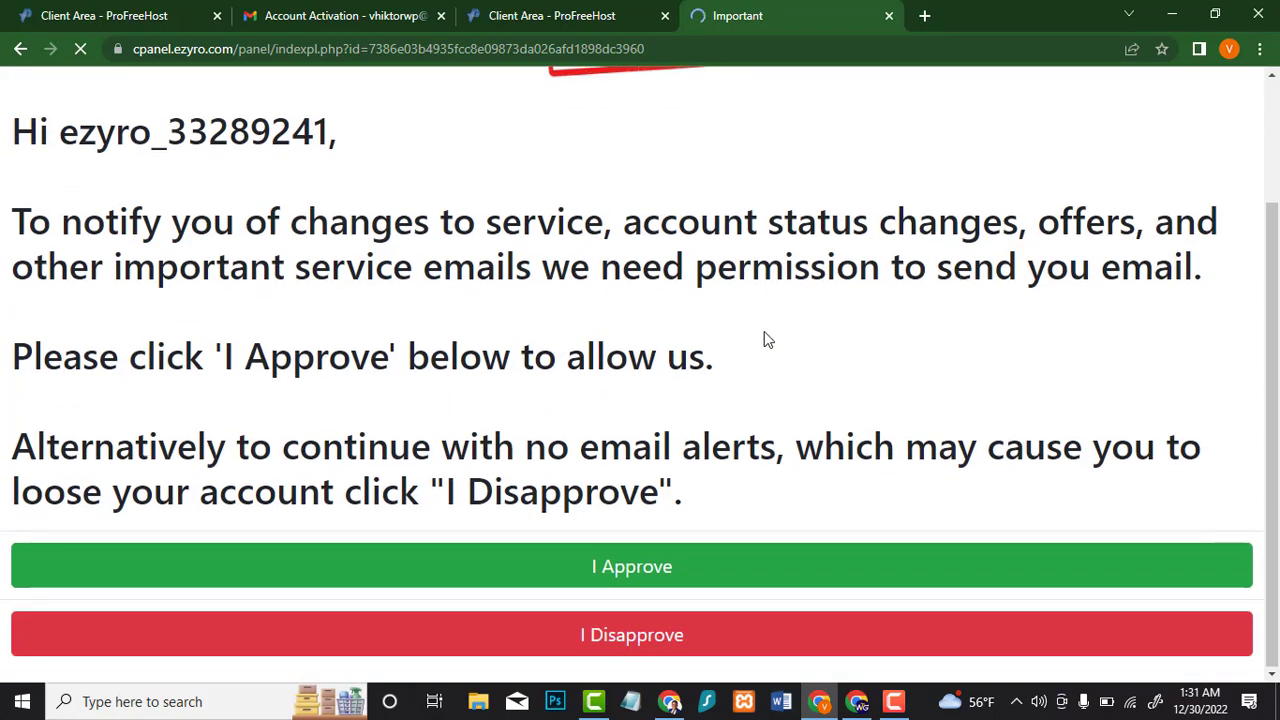
pyautogui.click(640, 570)
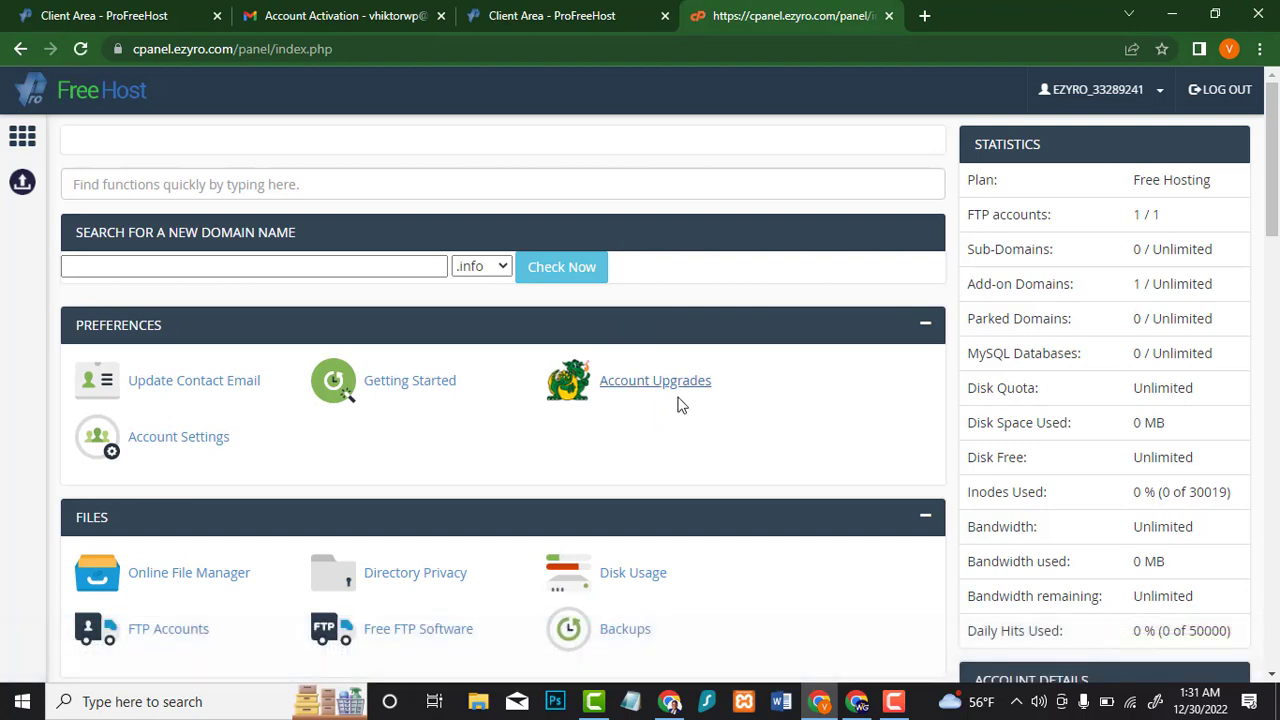
# Open the main domain webtechguide.ezyro.com from the Client Area in a new tab
pyautogui.click(572, 22)
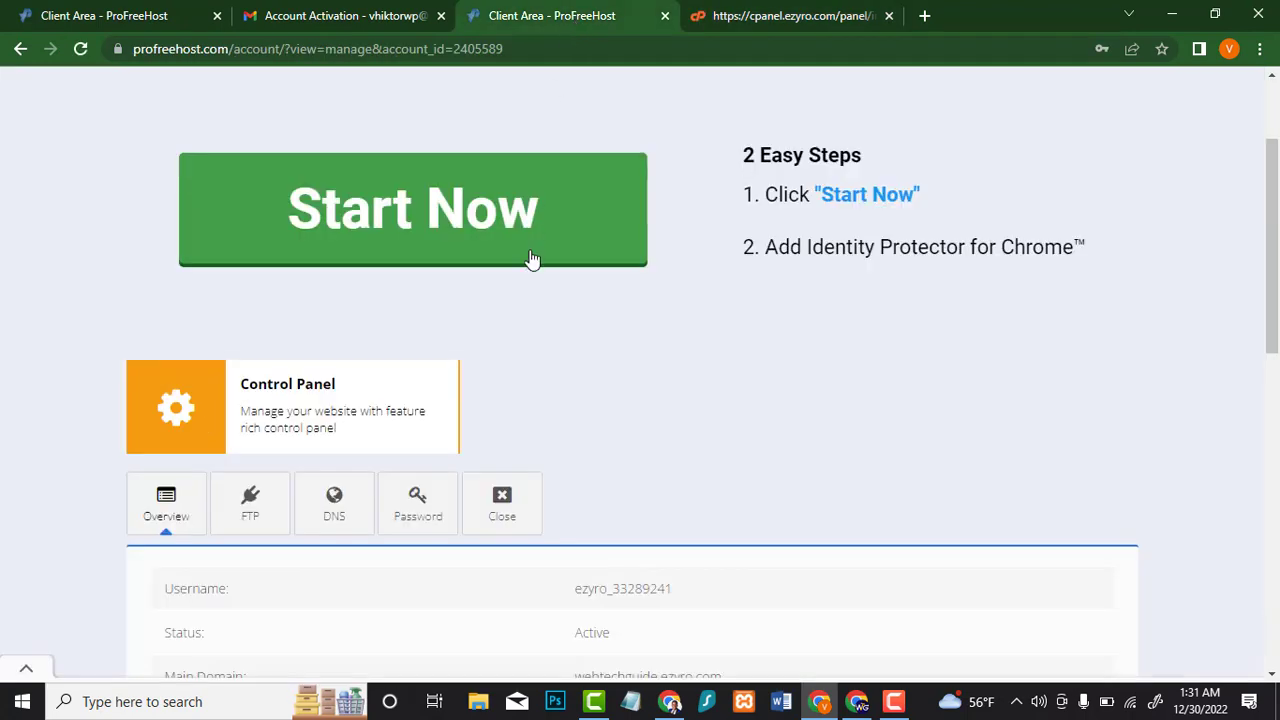
pyautogui.scroll(-2, 465, 400)
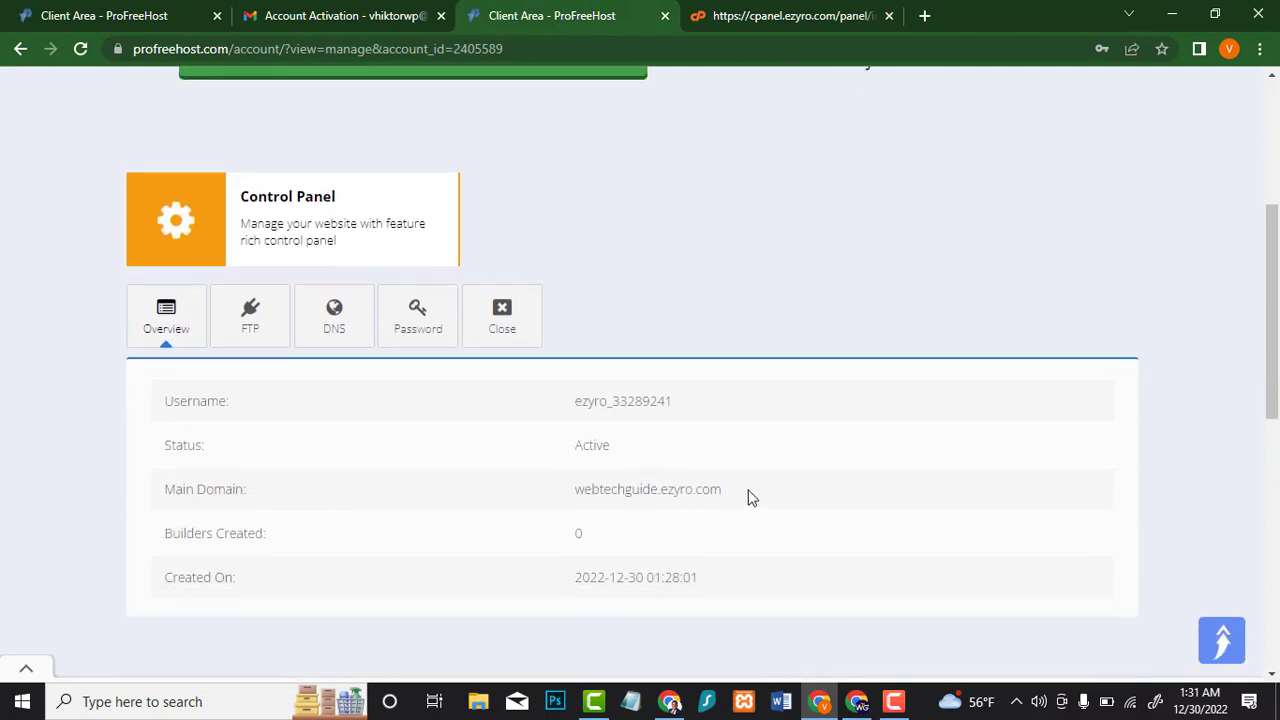
pyautogui.moveTo(724, 490); pyautogui.dragTo(582, 502)
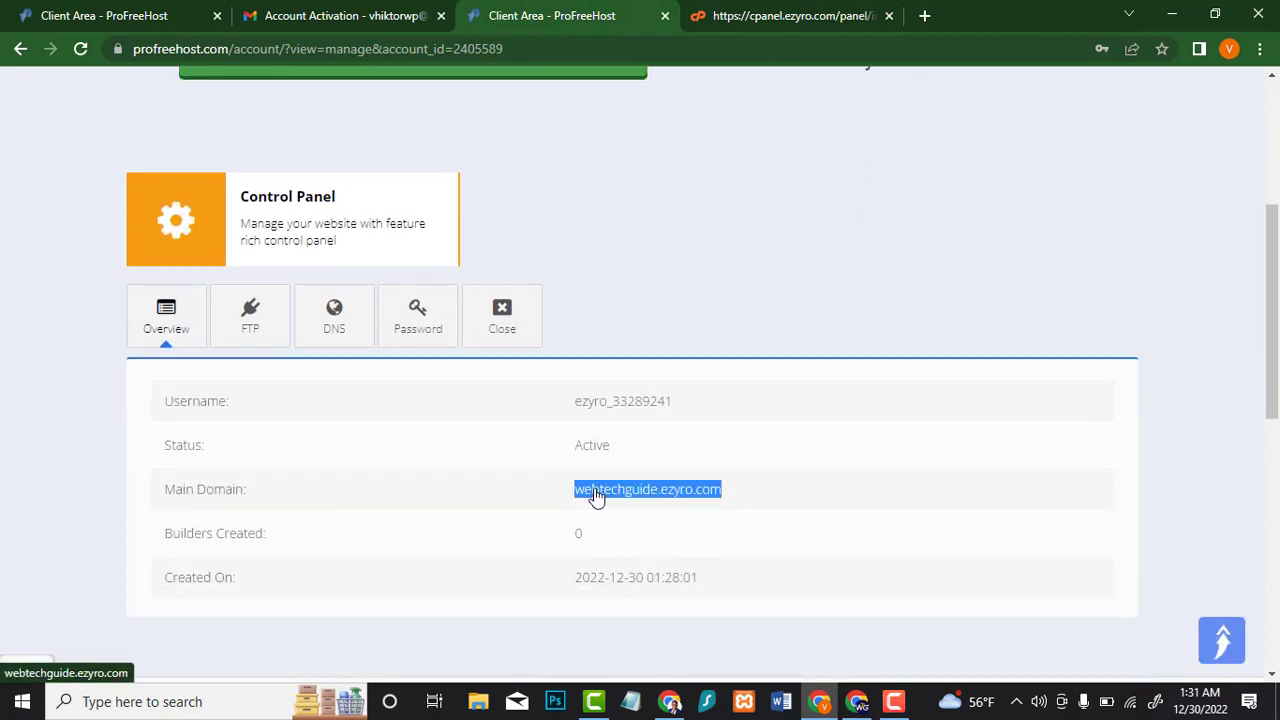
pyautogui.rightClick(594, 492)
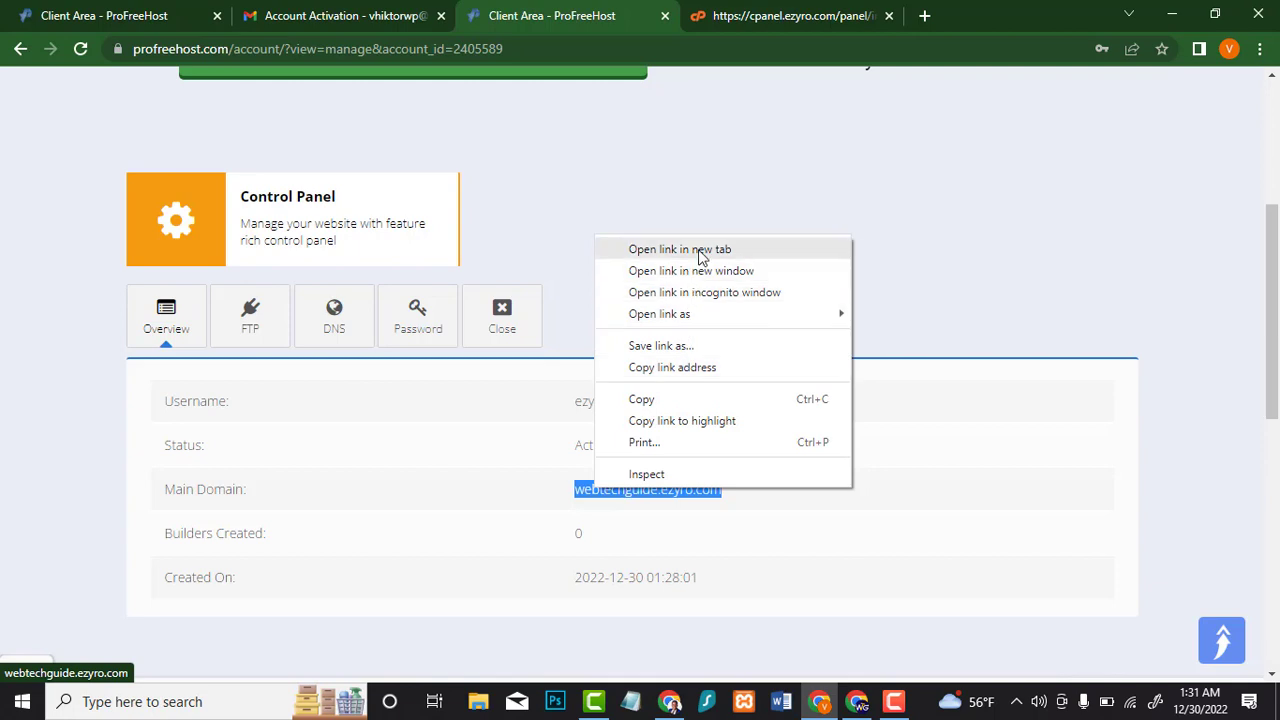
pyautogui.click(663, 252)
pyautogui.click(903, 10)
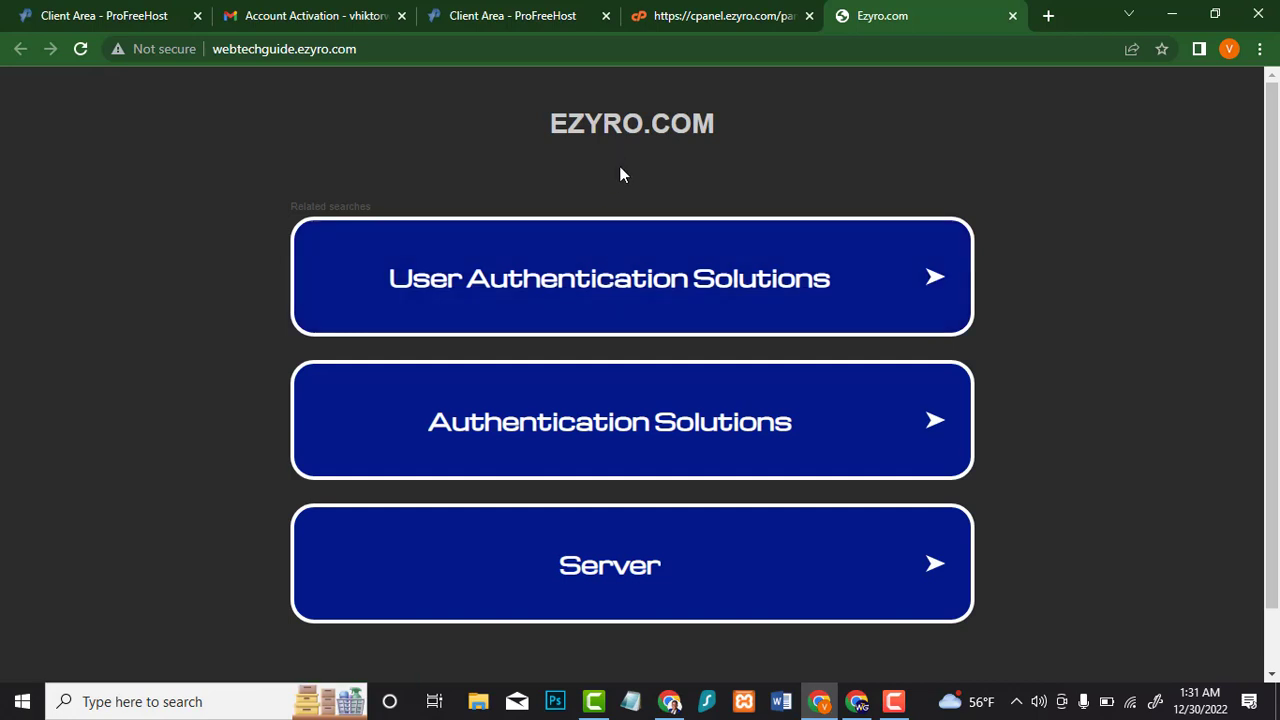
# Reload the site twice, still an Ezyro placeholder, then go back to cPanel
pyautogui.rightClick(848, 124)
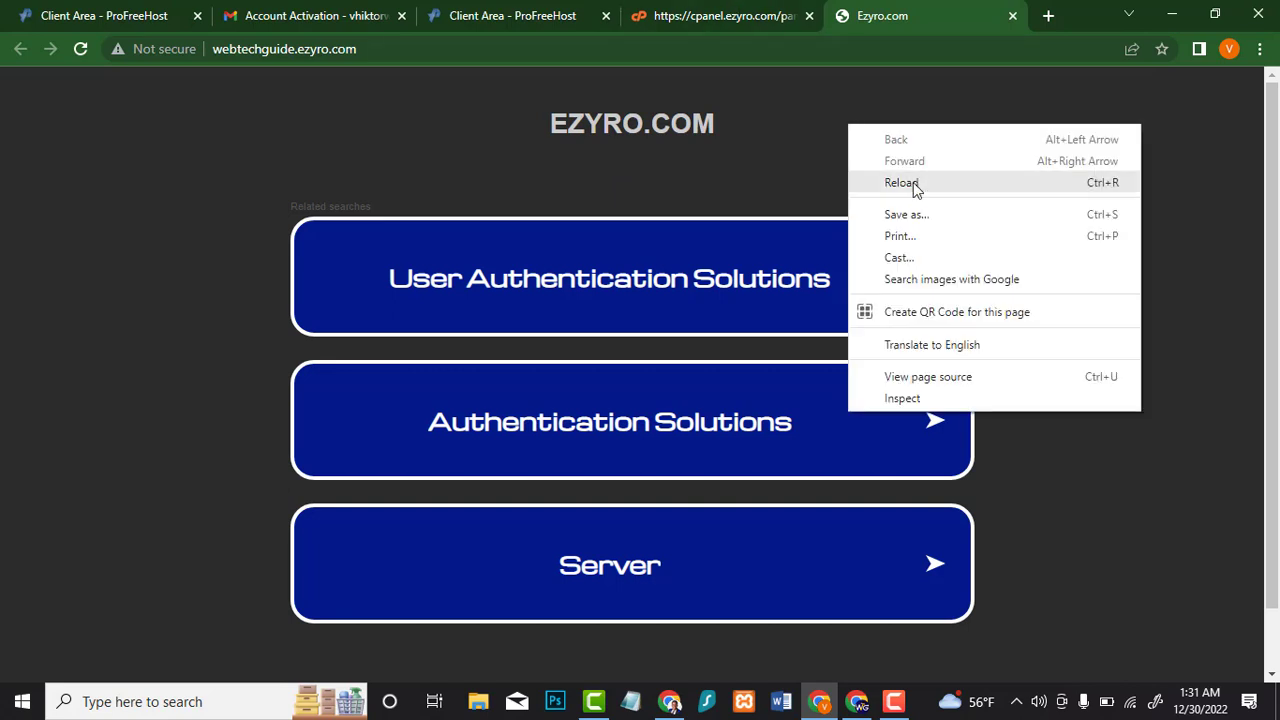
pyautogui.click(903, 183)
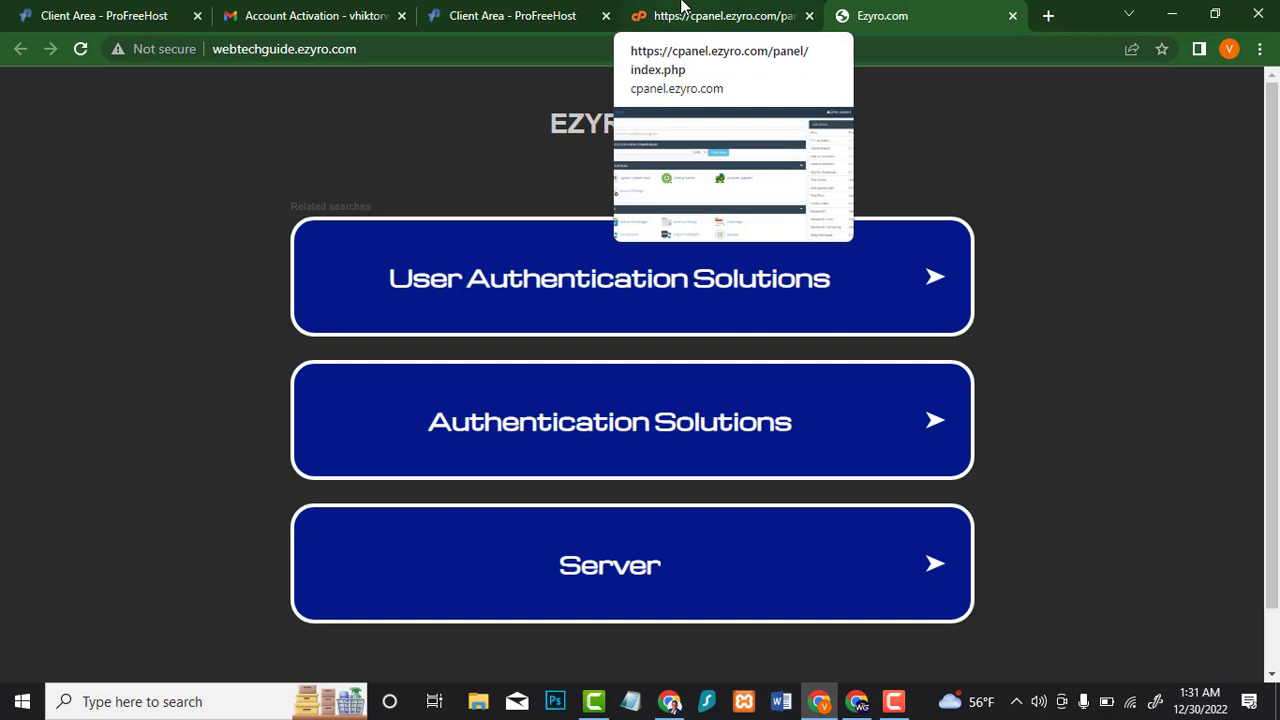
pyautogui.rightClick(850, 126)
pyautogui.click(905, 180)
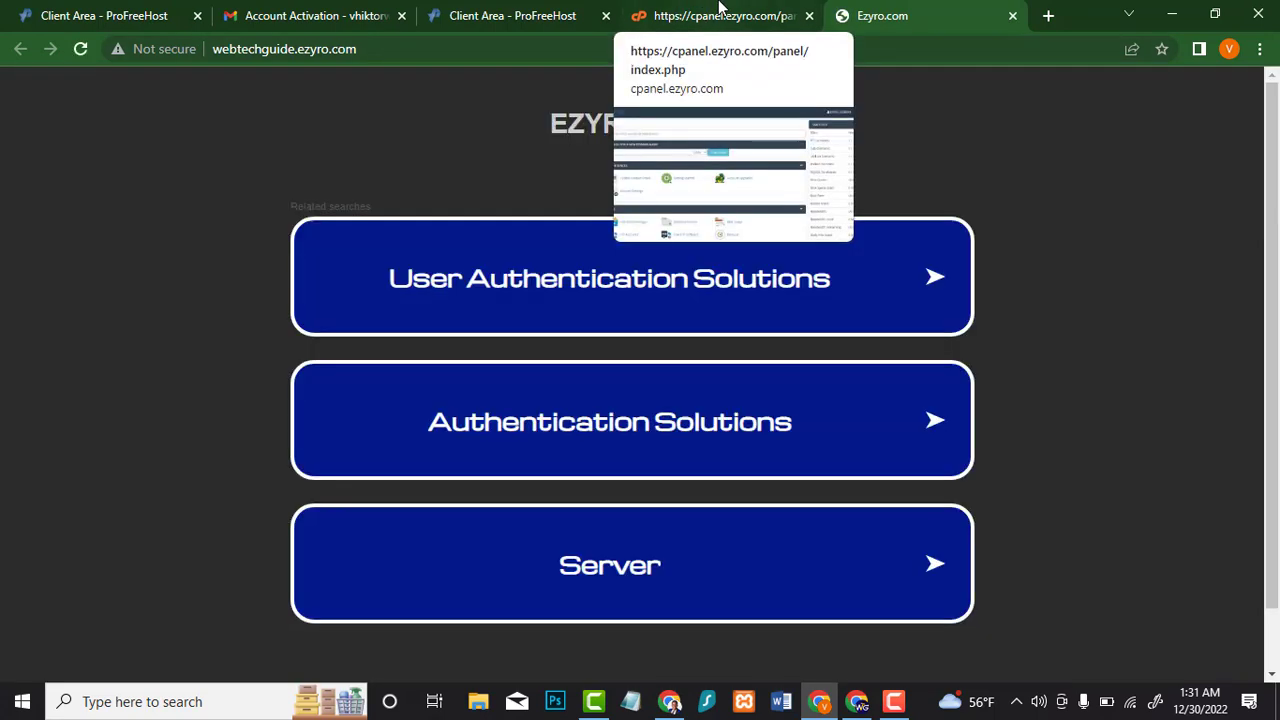
pyautogui.click(676, 8)
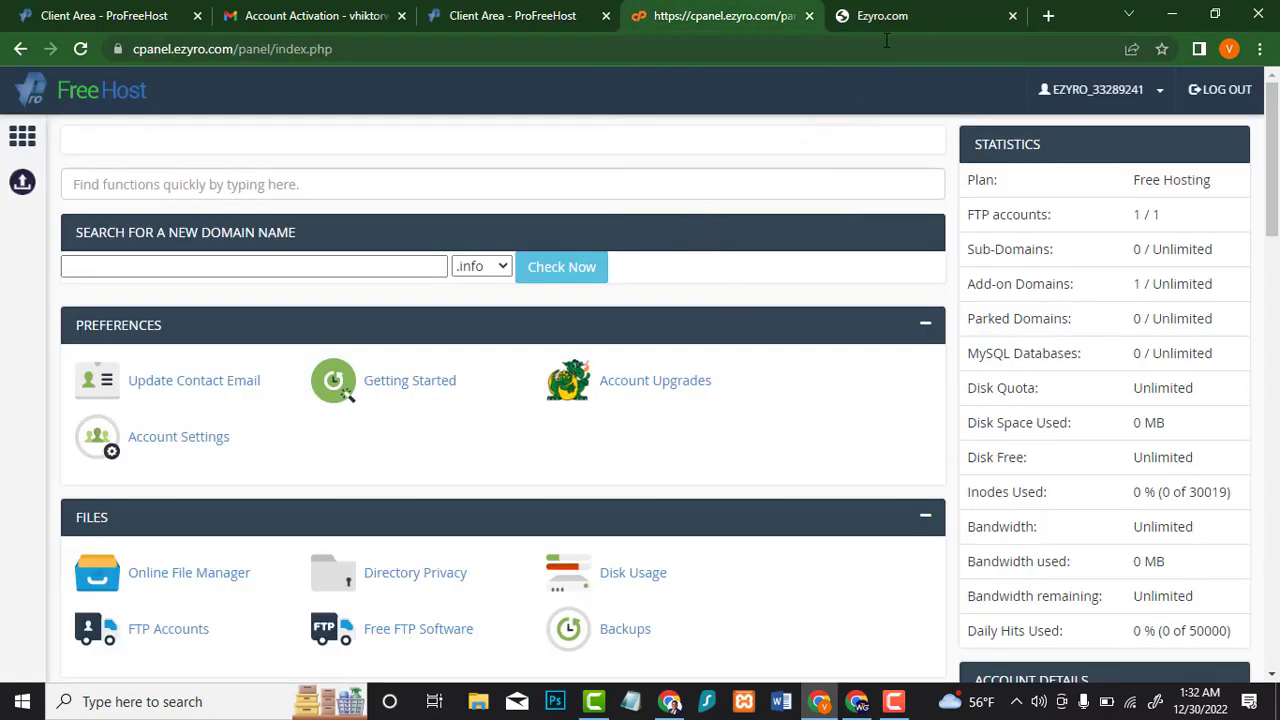
pyautogui.scroll(-15, 487, 452)
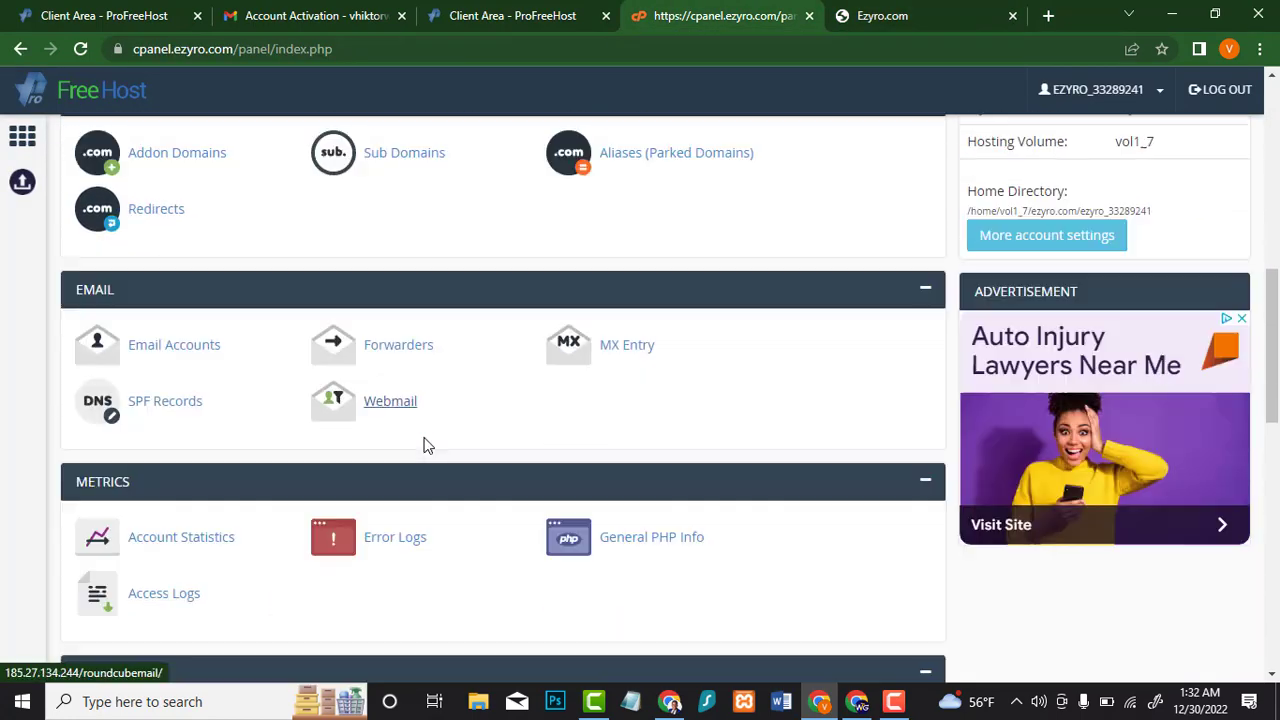
# Scroll to the cPanel Software section and open Softaculous Apps Installer
pyautogui.scroll(-5, 272, 414)
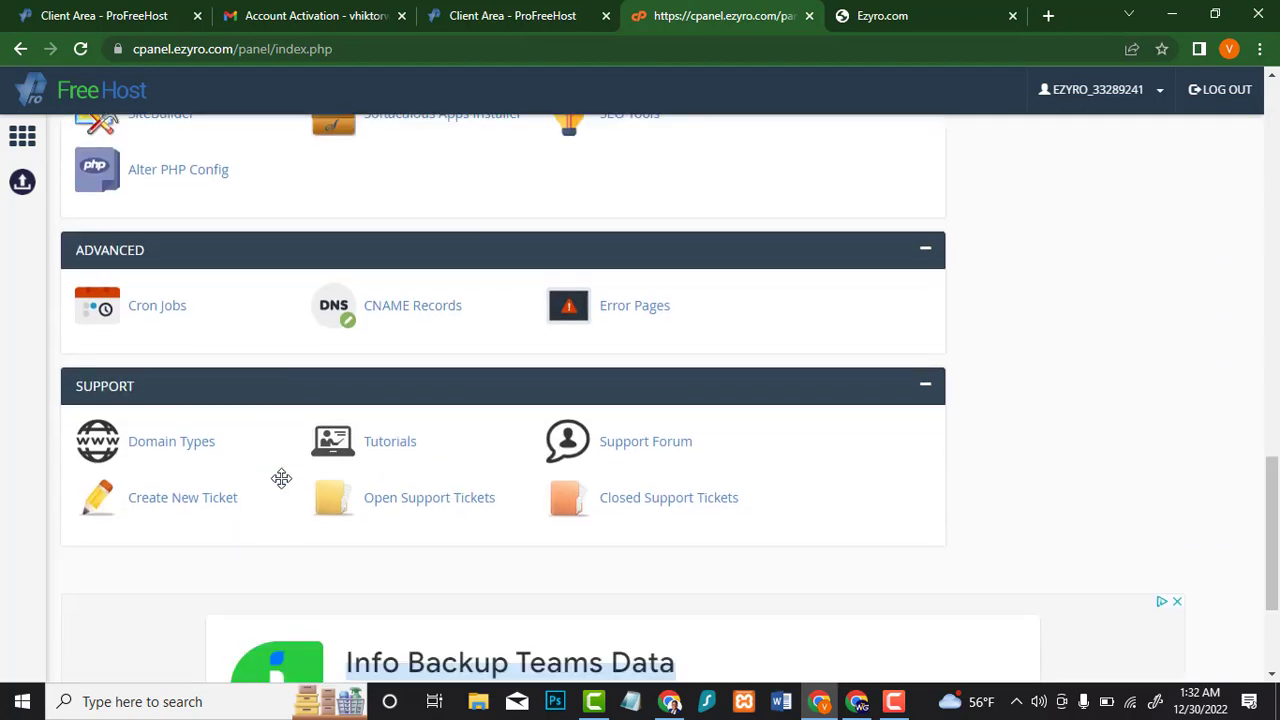
pyautogui.scroll(7, 311, 463)
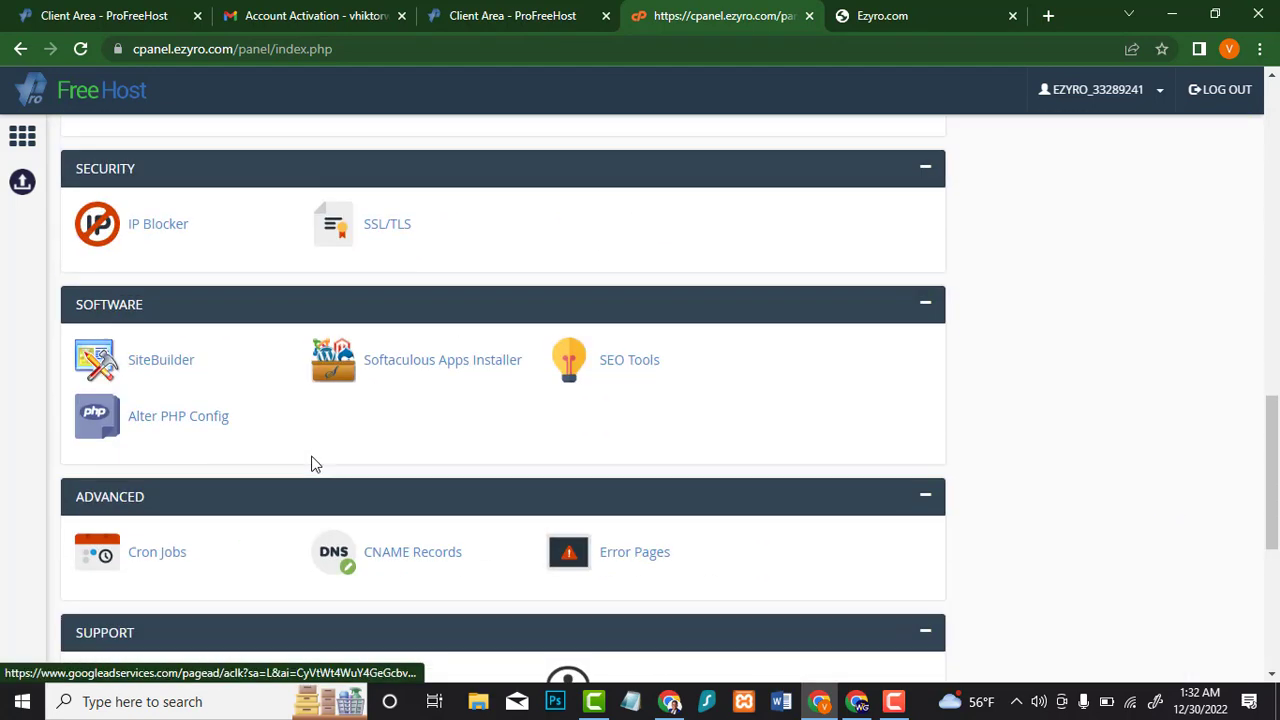
pyautogui.scroll(10, 314, 465)
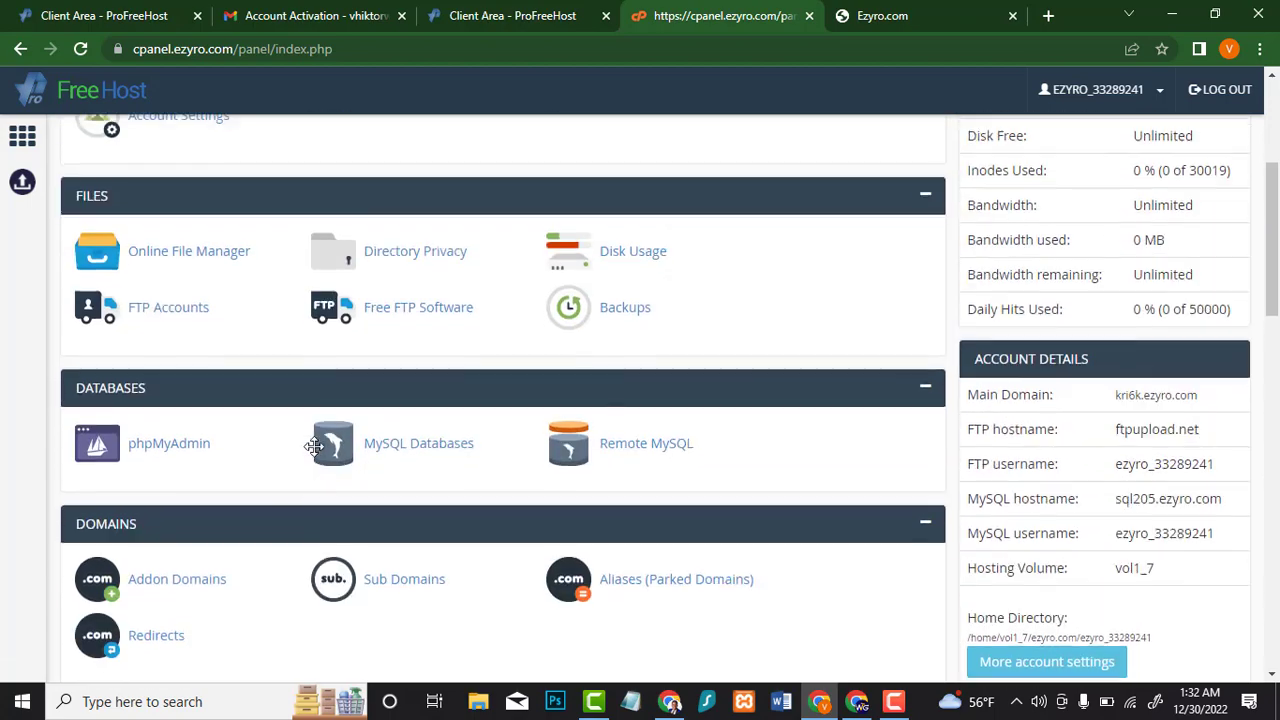
pyautogui.scroll(-7, 323, 428)
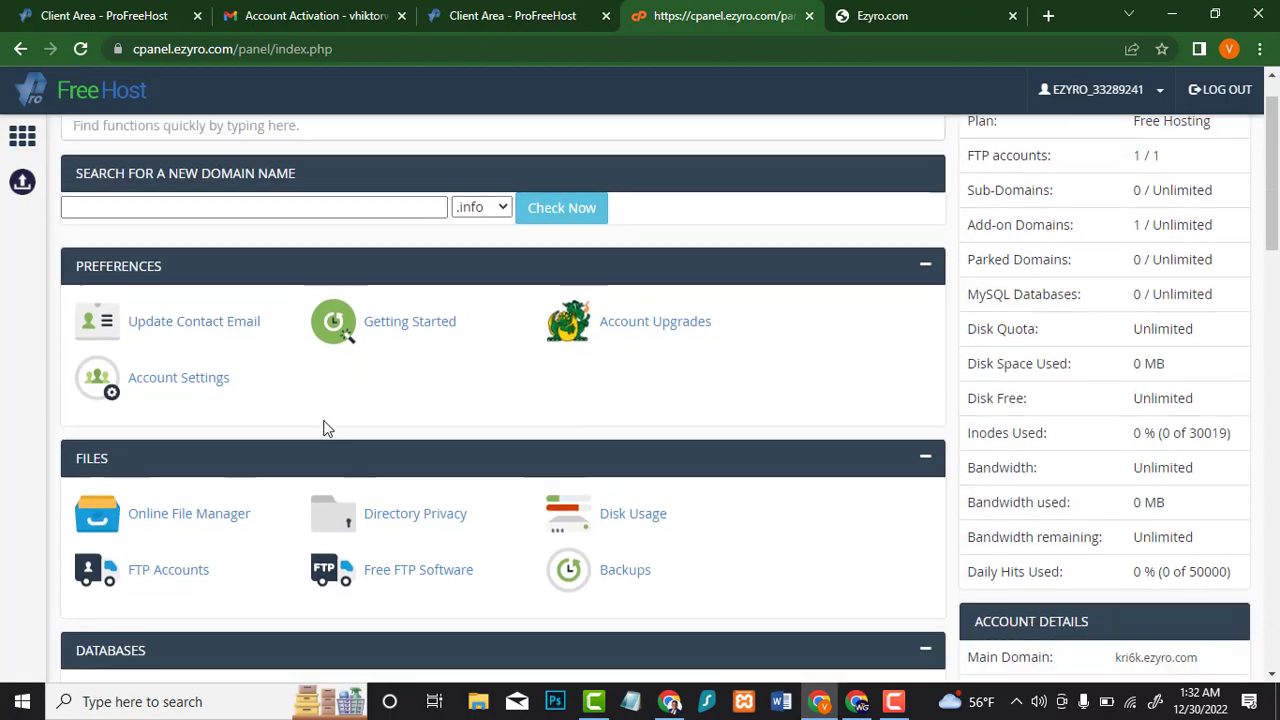
pyautogui.scroll(-5, 326, 437)
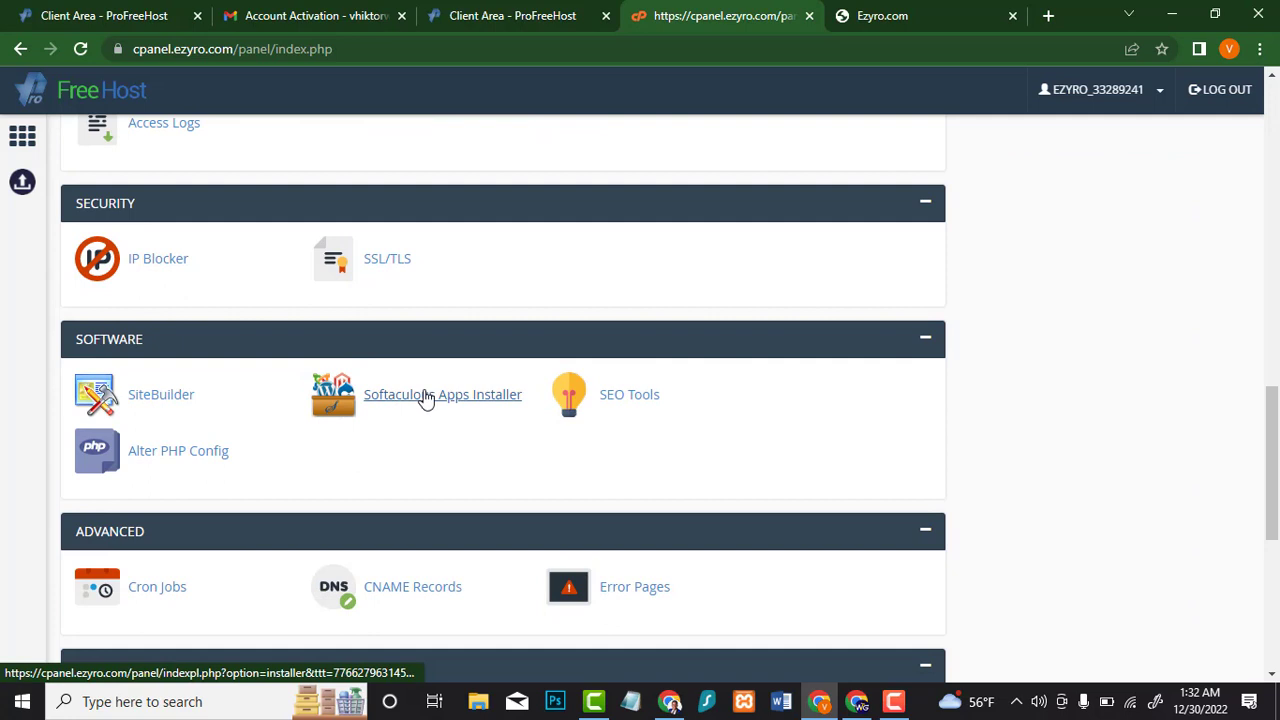
pyautogui.click(426, 397)
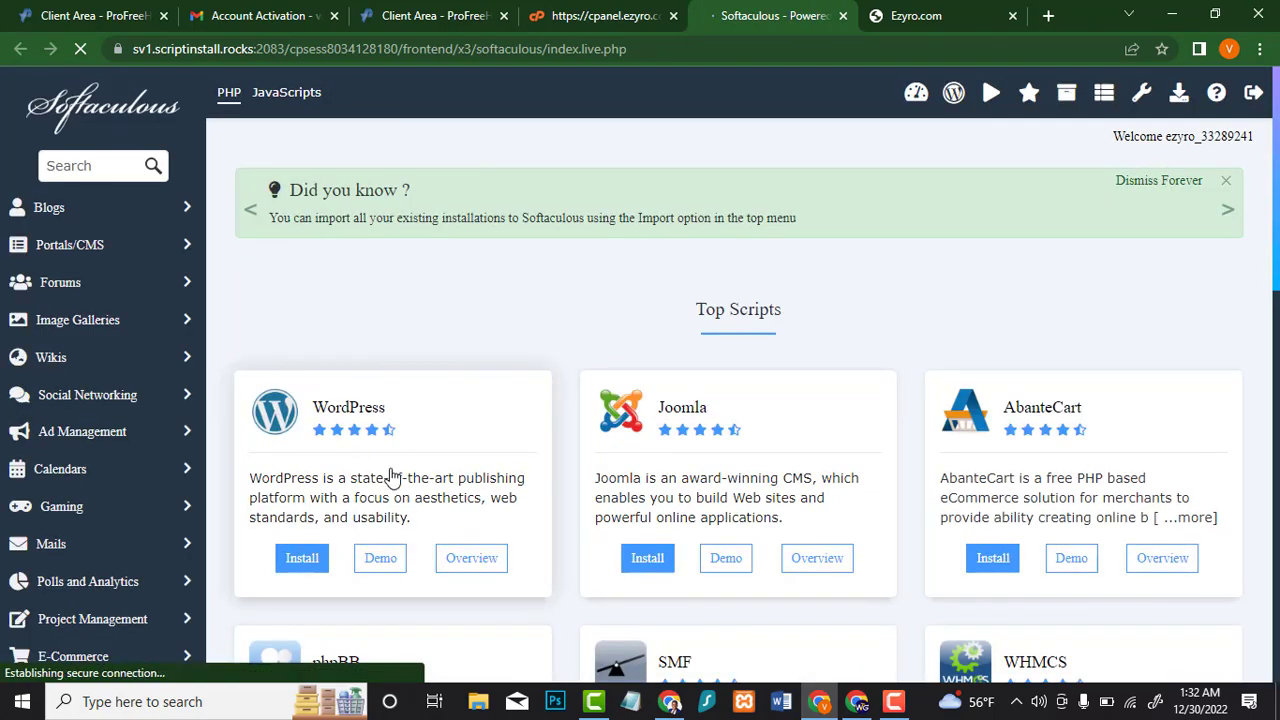
# Start a WordPress install in Softaculous and scroll through its setup form
pyautogui.click(305, 557)
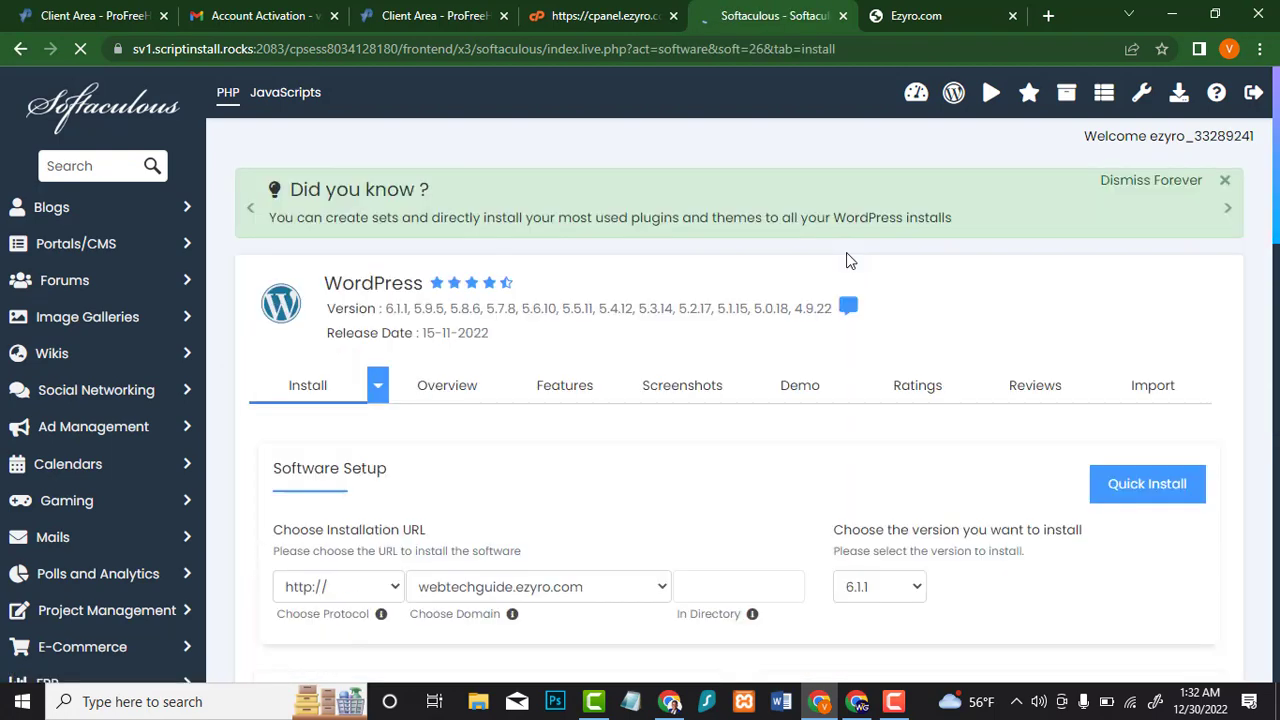
pyautogui.scroll(-2, 306, 343)
pyautogui.click(707, 399)
pyautogui.scroll(-2, 730, 360)
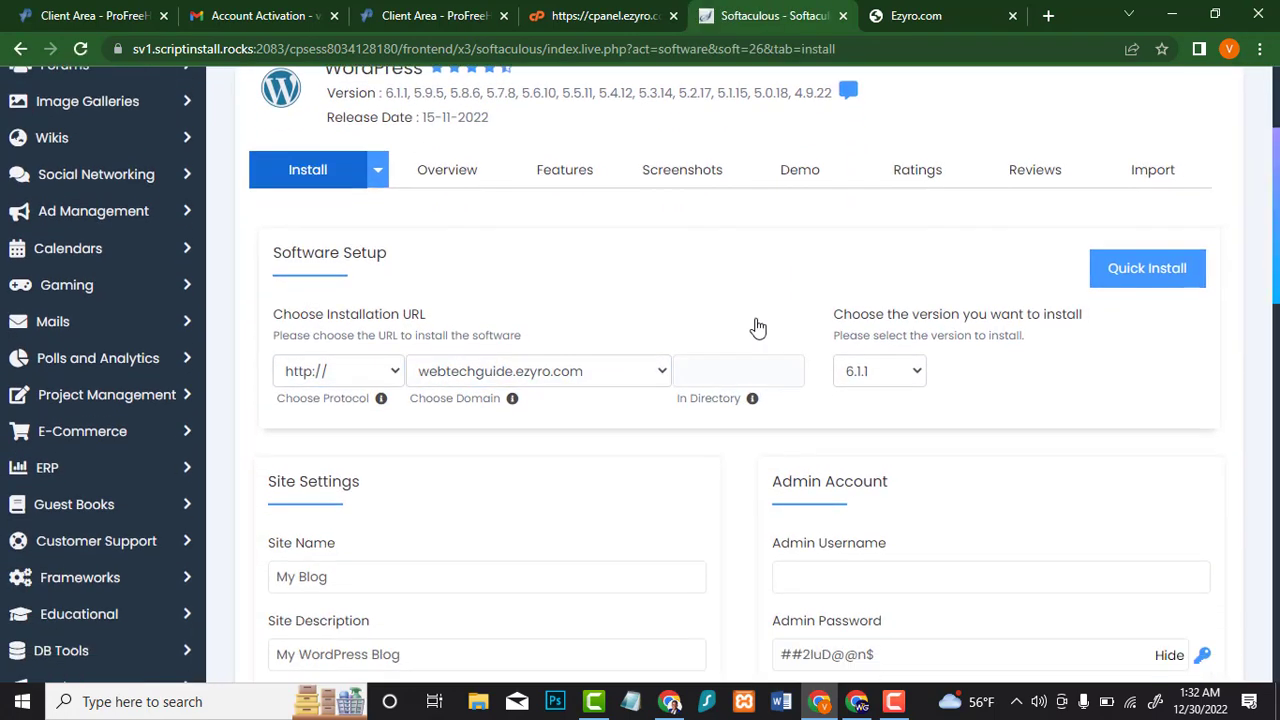
pyautogui.click(314, 417)
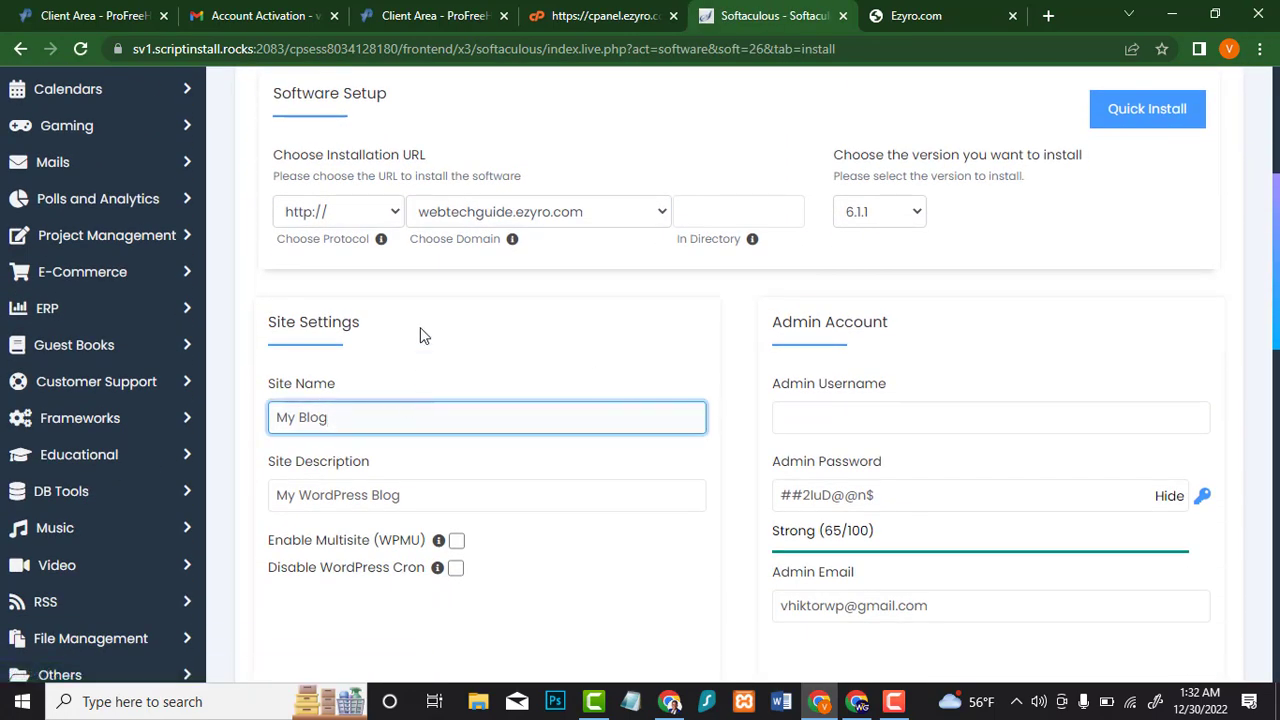
# Enter admin as the admin username and replace the generated password with a strong one
pyautogui.click(937, 421)
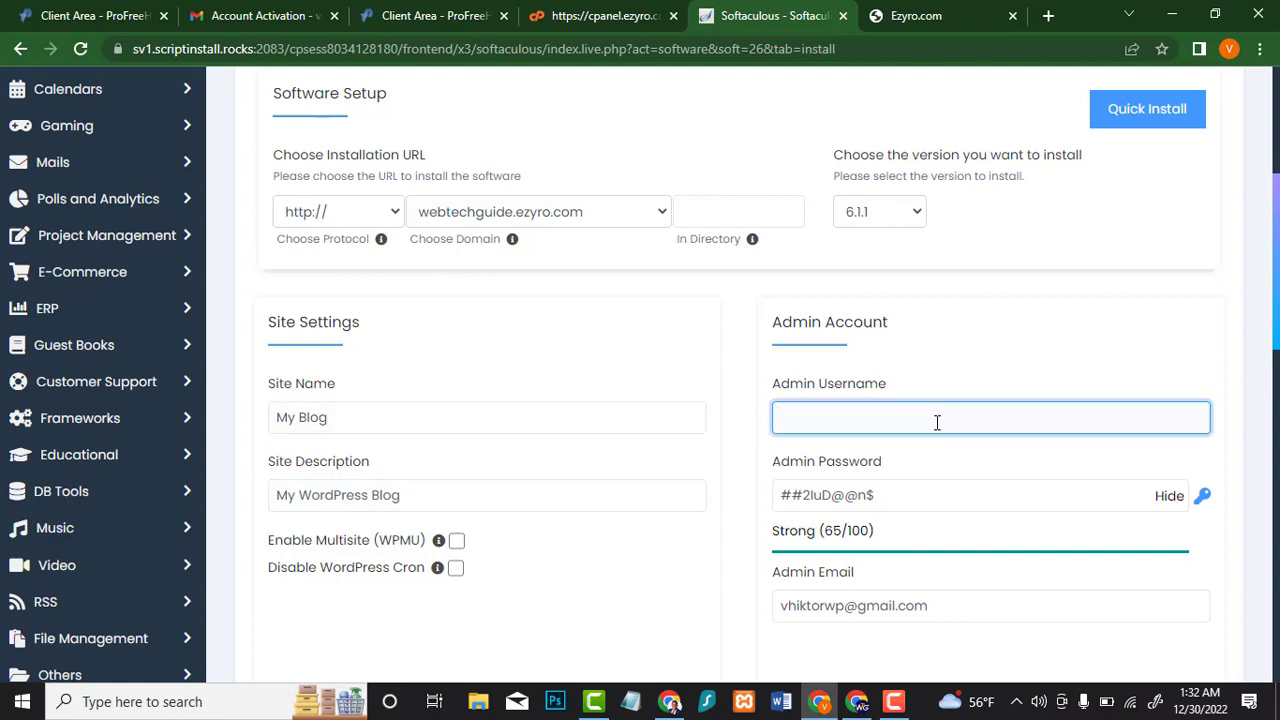
pyautogui.write('admin')
pyautogui.click(1103, 494)
pyautogui.hotkey('ctrl', 'a')
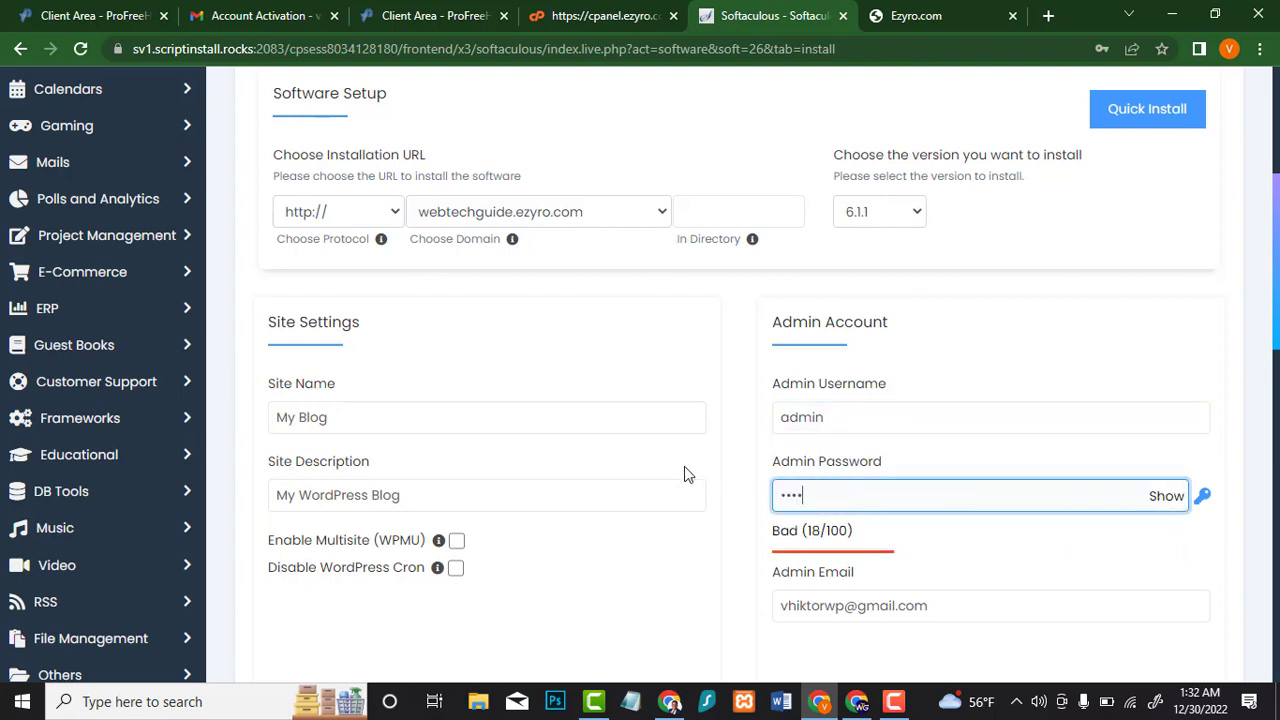
pyautogui.hotkey('ctrl', 'a')
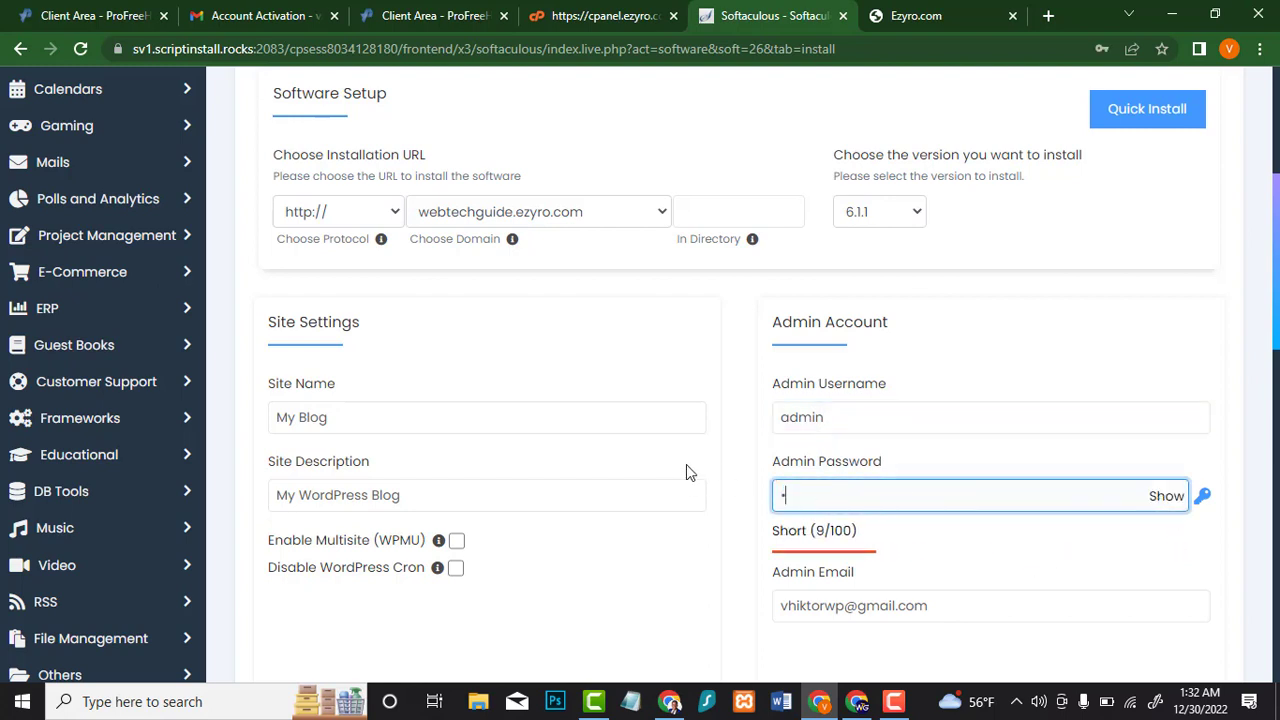
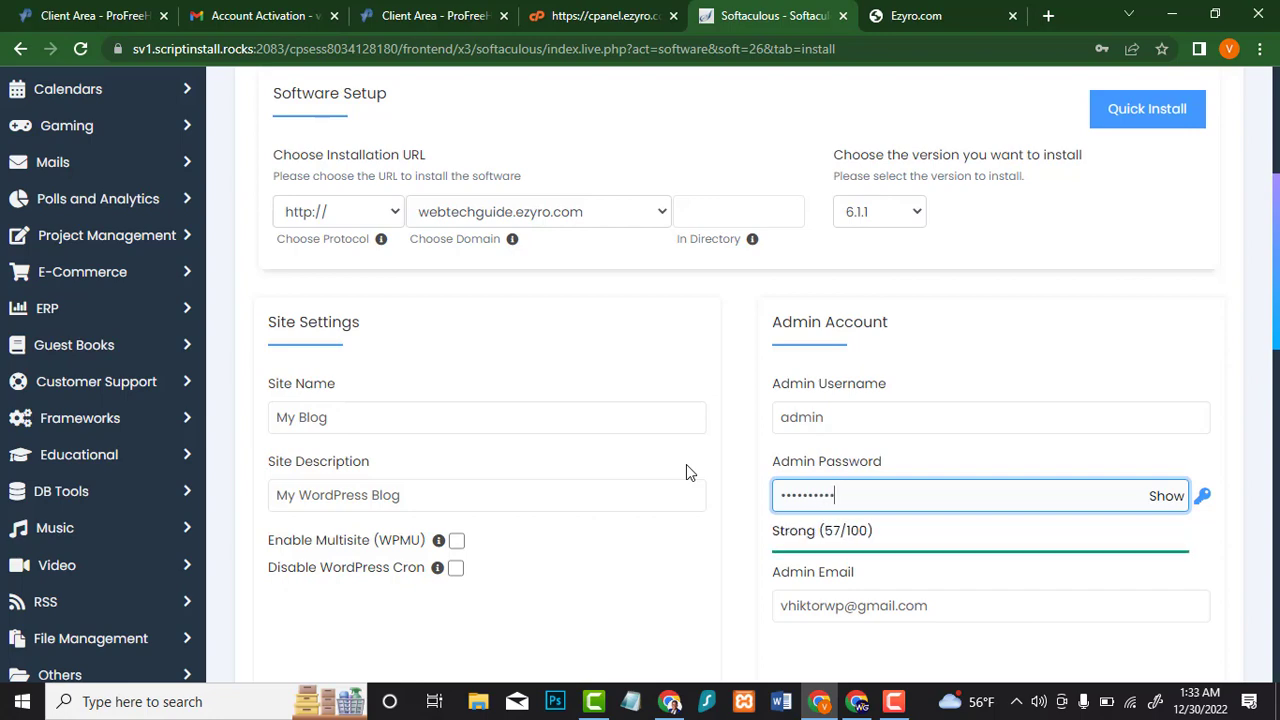
pyautogui.scroll(-8, 686, 464)
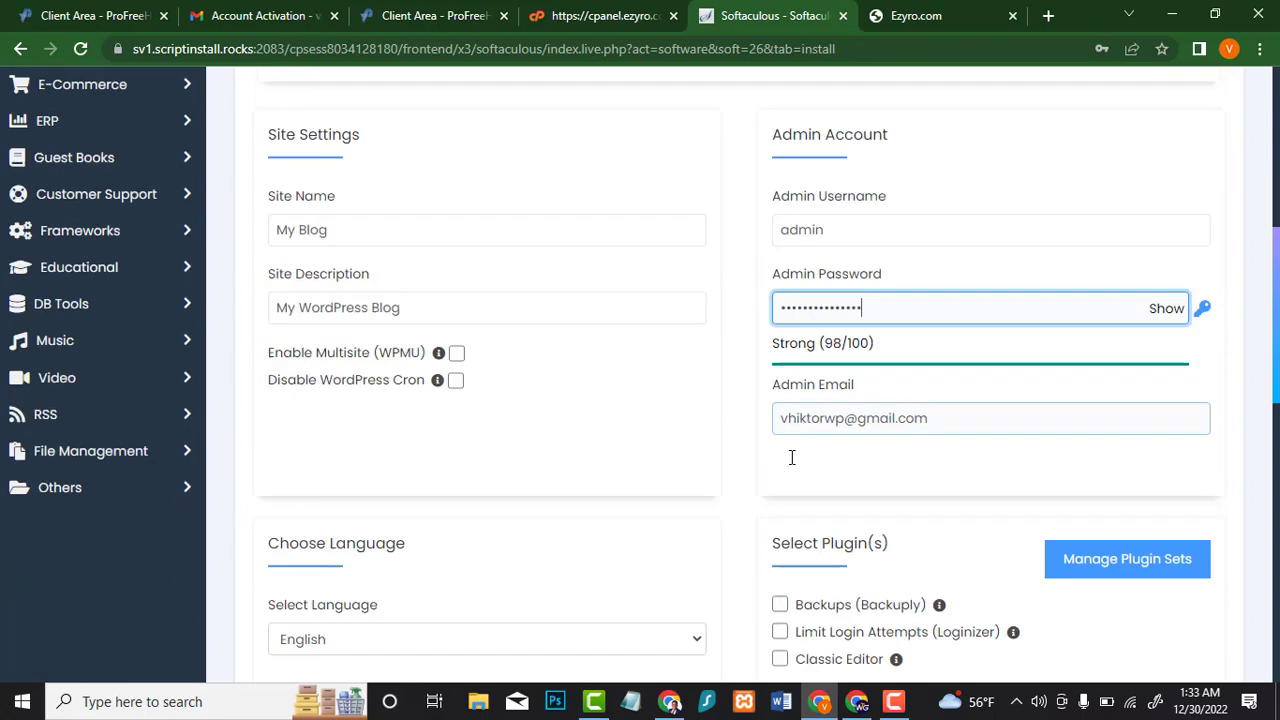
pyautogui.scroll(-3, 500, 480)
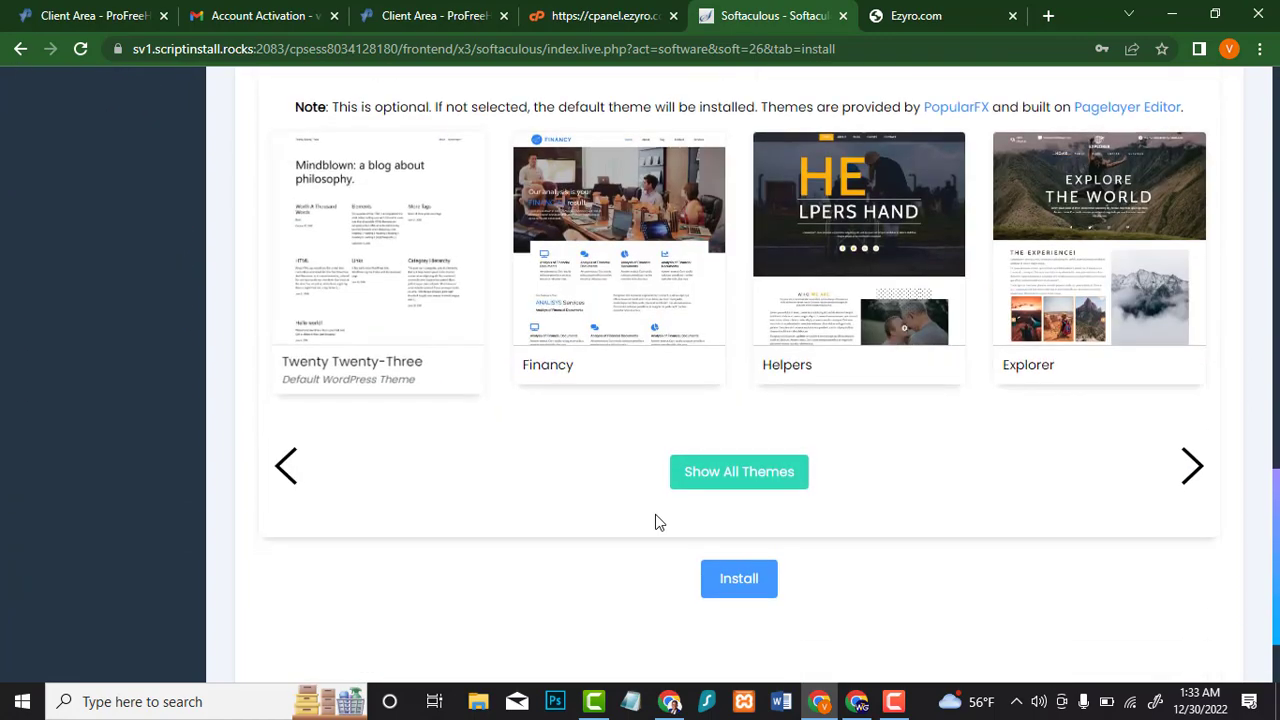
# Submit the WordPress install and choose Never when Chrome offers to save the password
pyautogui.click(740, 578)
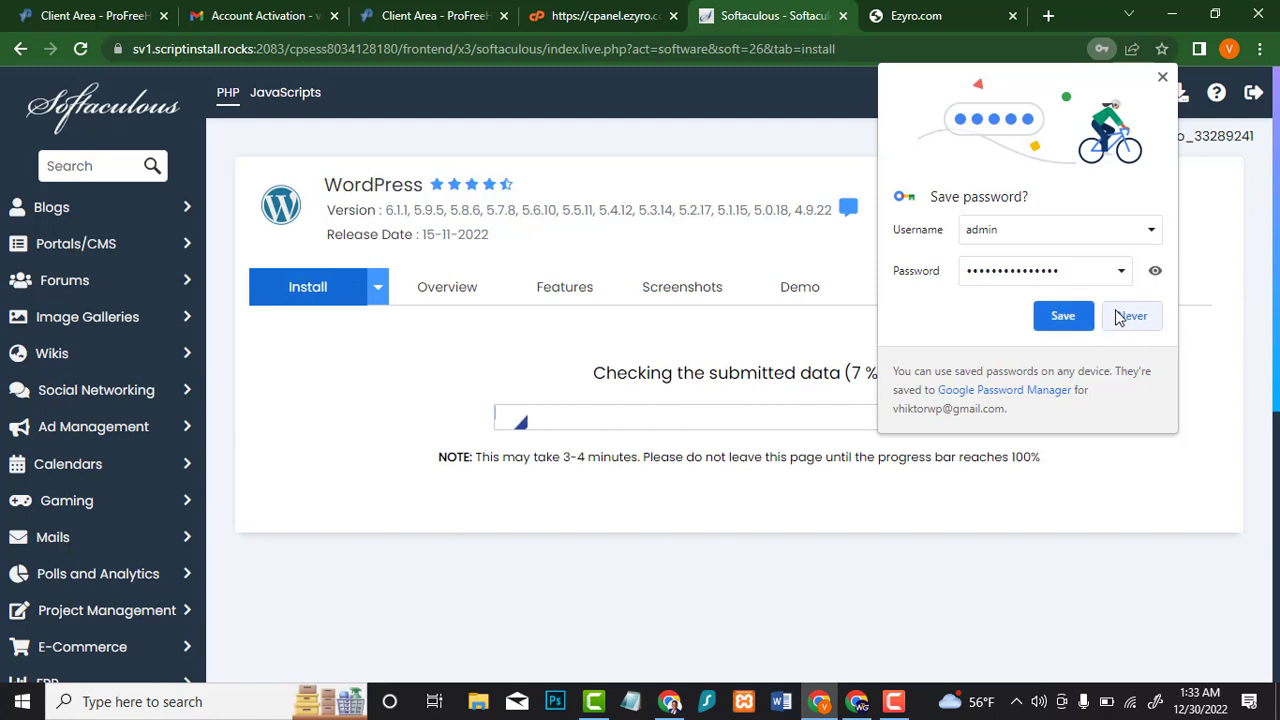
pyautogui.click(1125, 316)
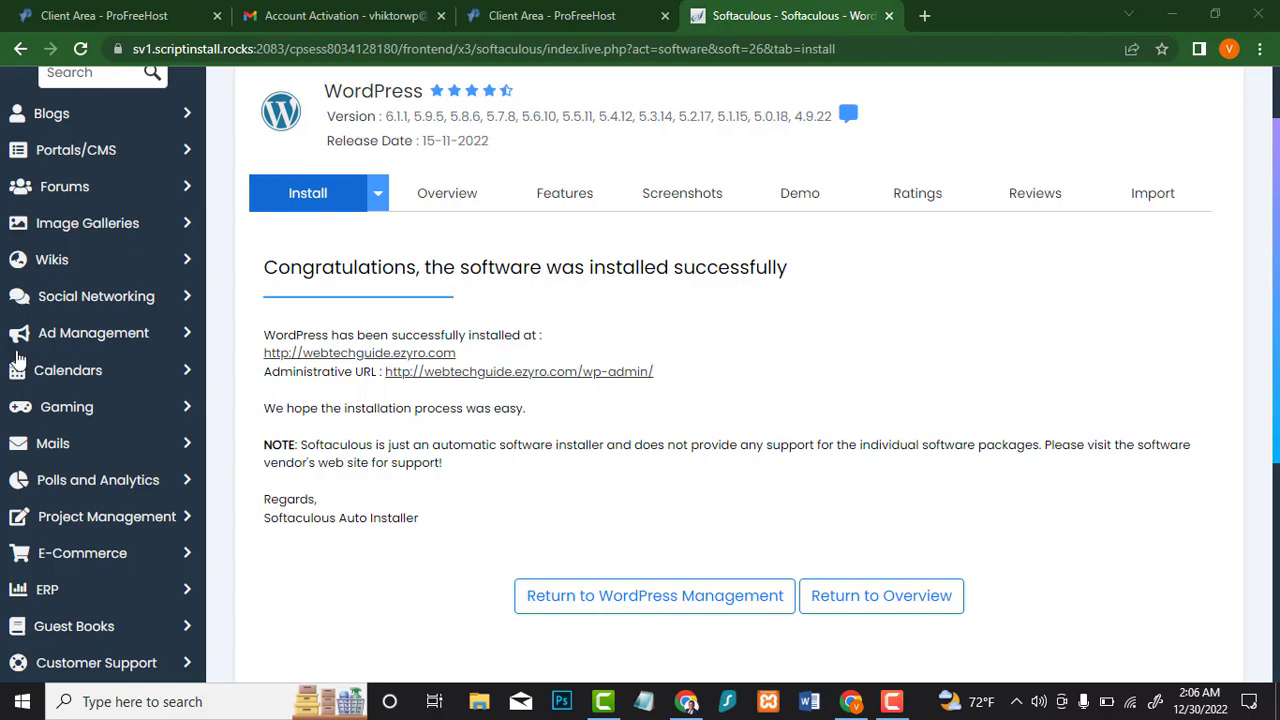
# View the new My Blog site with its 'Hello world!' post in a separate tab
pyautogui.middleClick(362, 354)
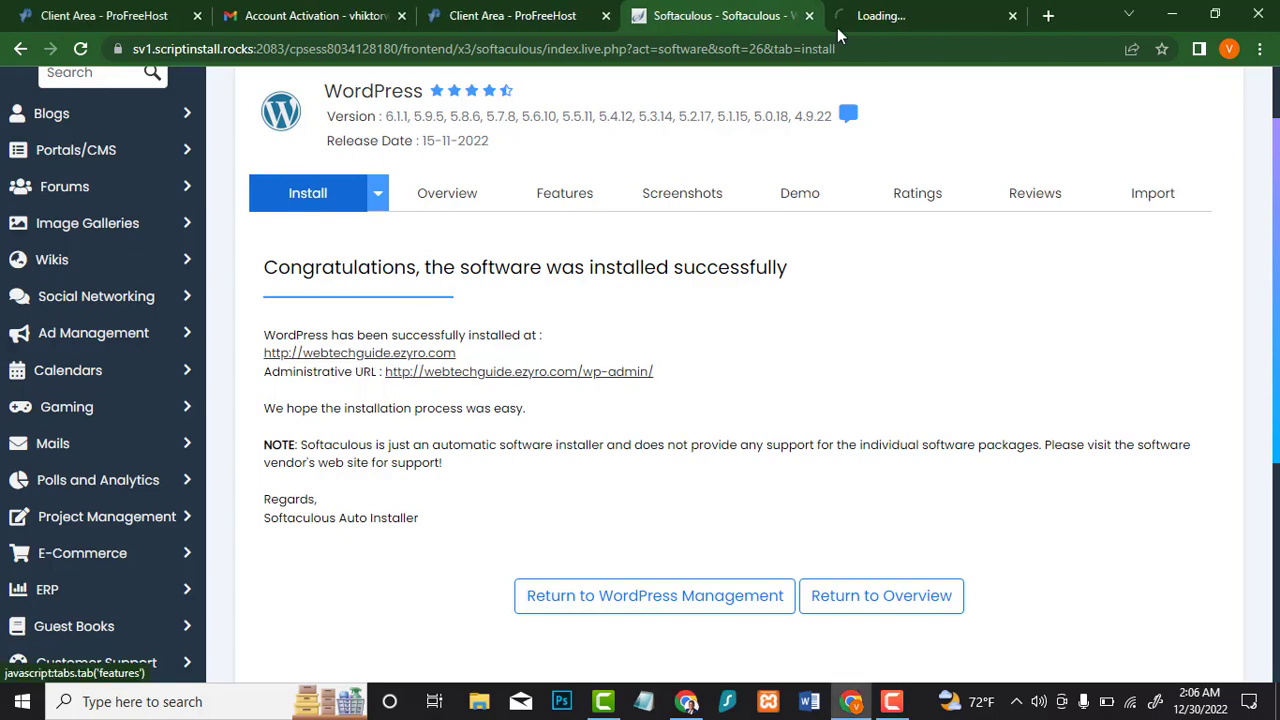
pyautogui.click(893, 20)
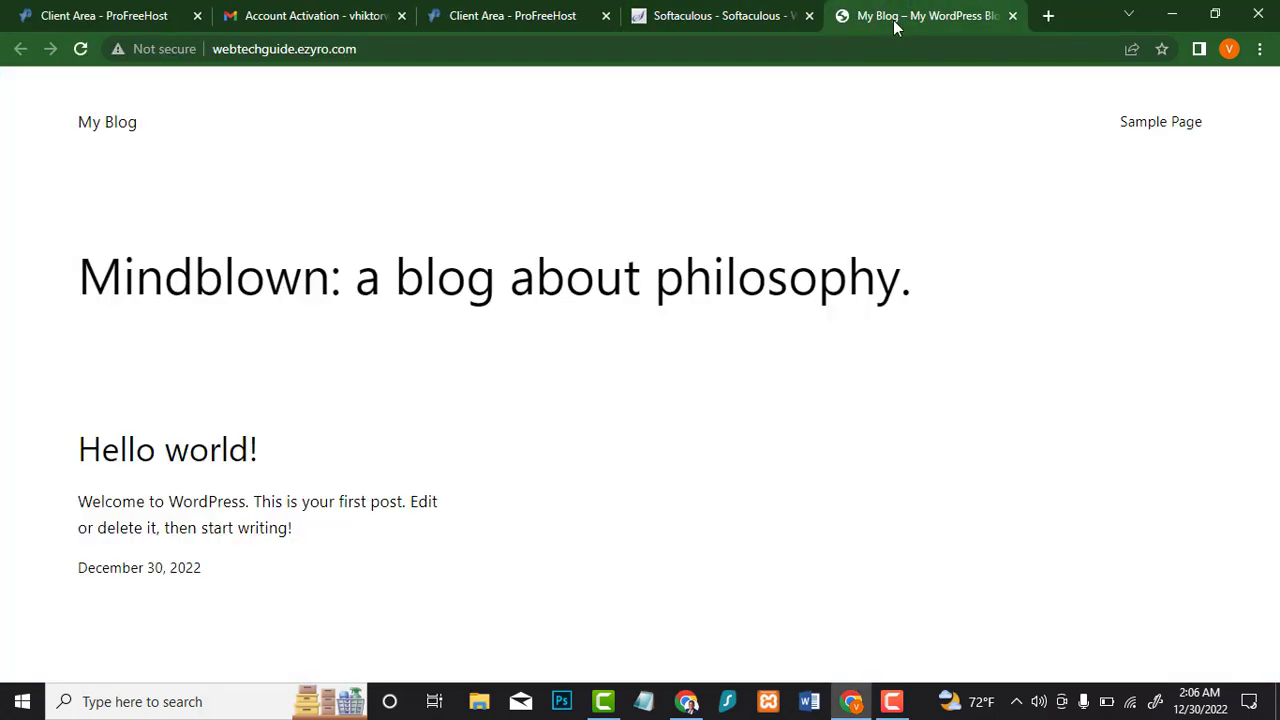
pyautogui.scroll(-5, 443, 209)
pyautogui.scroll(5, 355, 300)
pyautogui.click(726, 12)
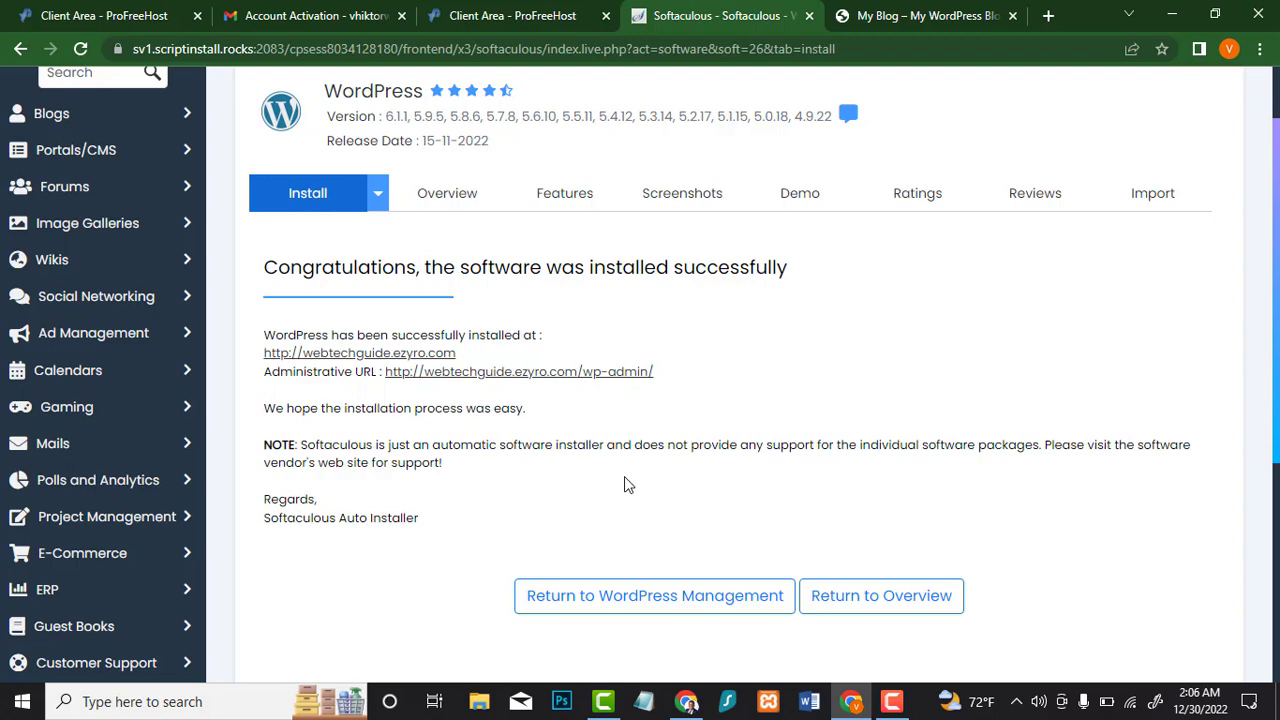
# Go to the webtechguide.ezyro.com/wp-admin/ login page via the Administrative URL link
pyautogui.click(586, 381)
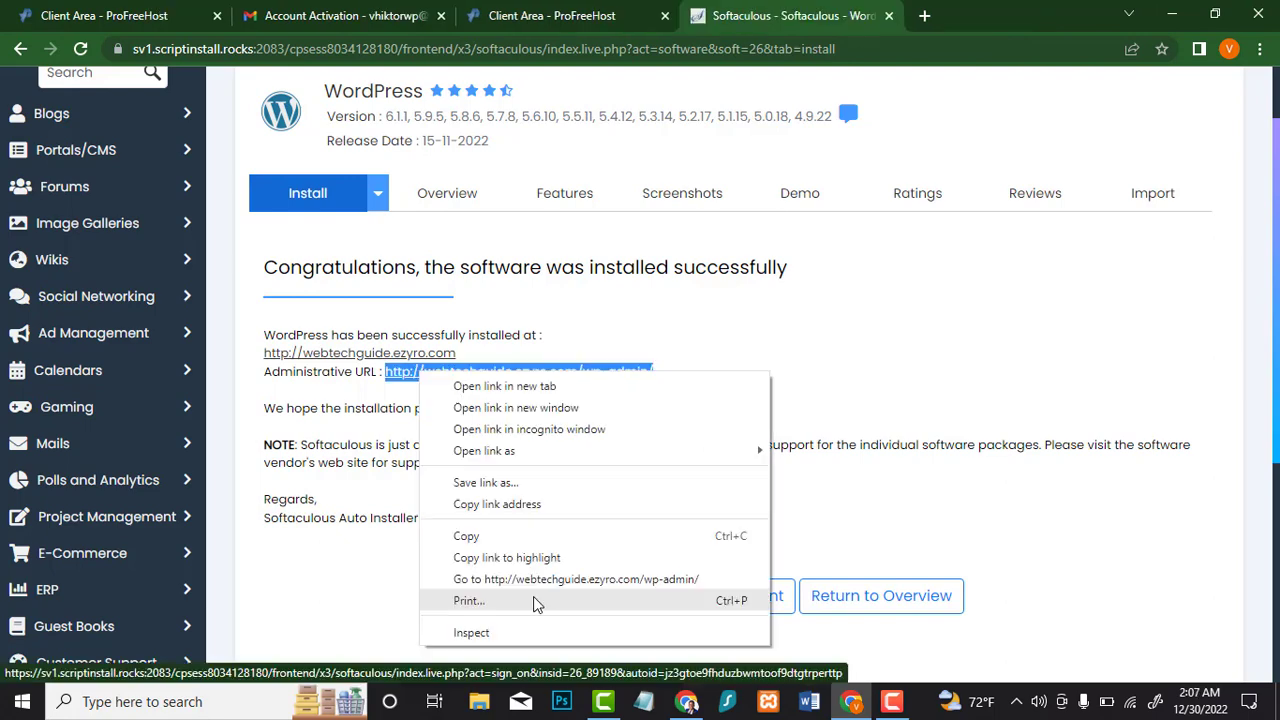
pyautogui.rightClick(422, 373)
pyautogui.click(535, 579)
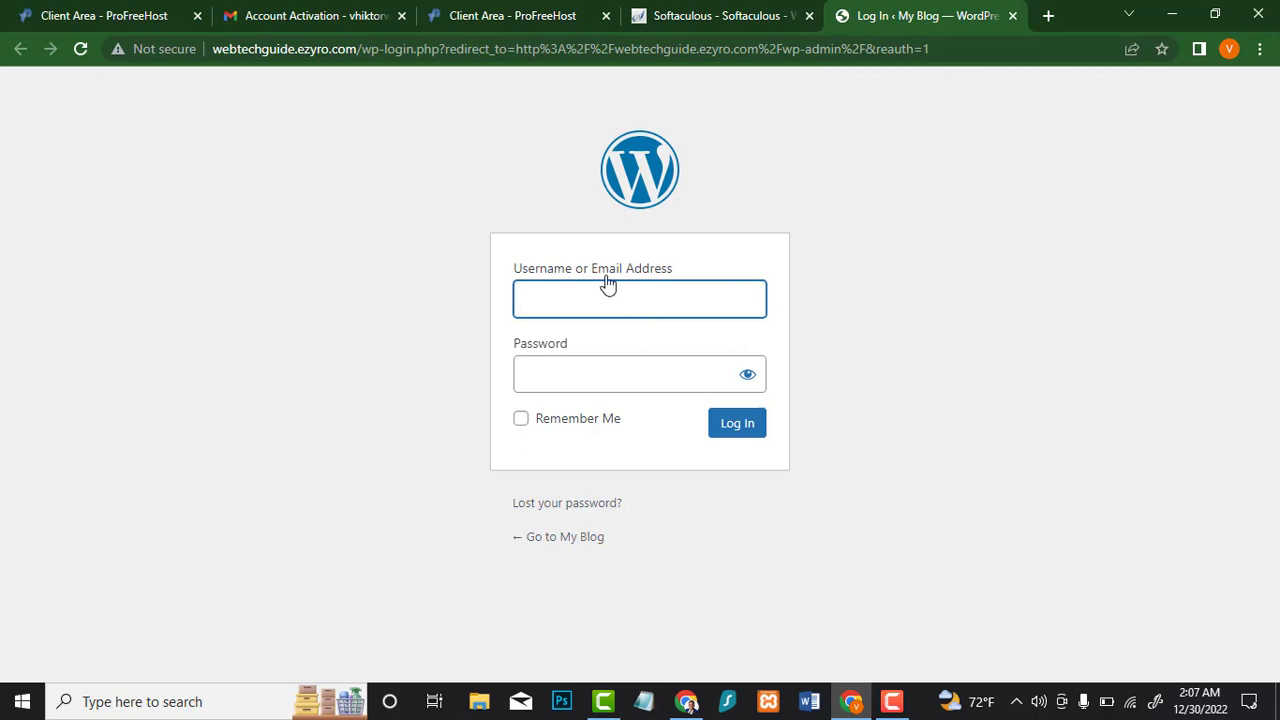
# Sign in to WordPress as admin with the account password, ticking Remember Me
pyautogui.write('admin')
pyautogui.click(661, 358)
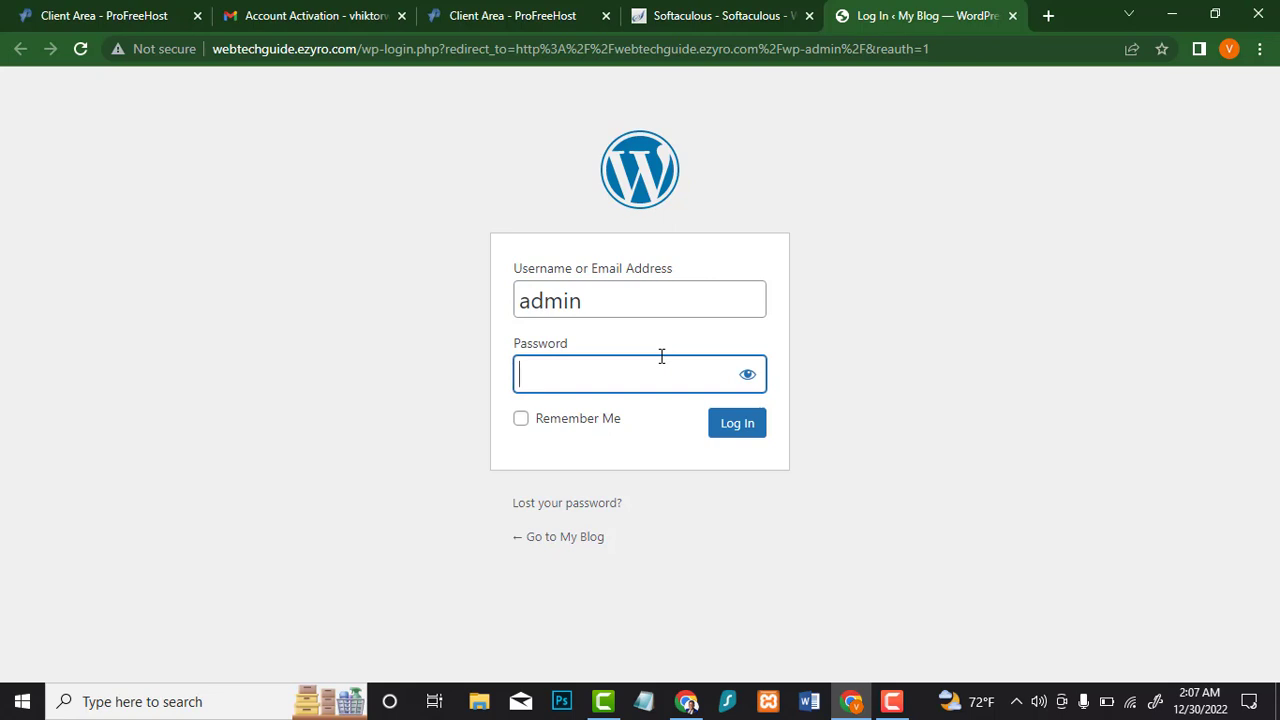
pyautogui.write('•••••••••••••')
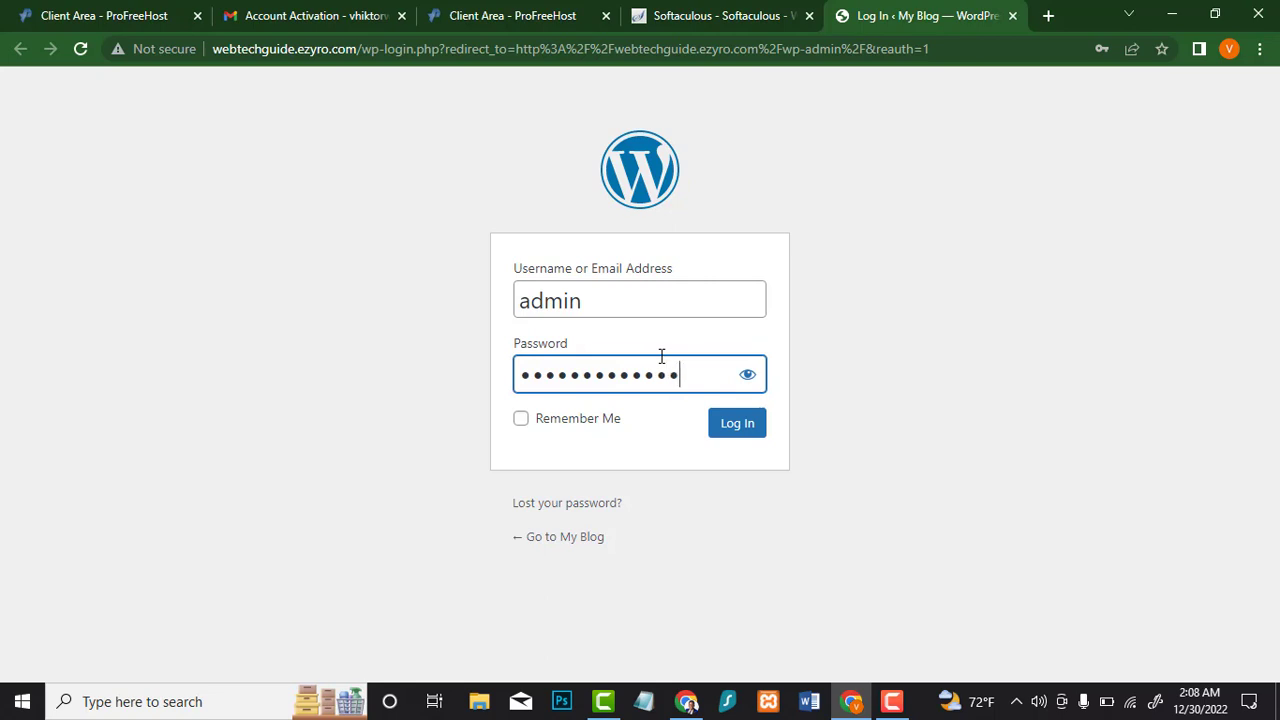
pyautogui.write('••')
pyautogui.press('BackSpace')
pyautogui.write('•')
pyautogui.click(521, 418)
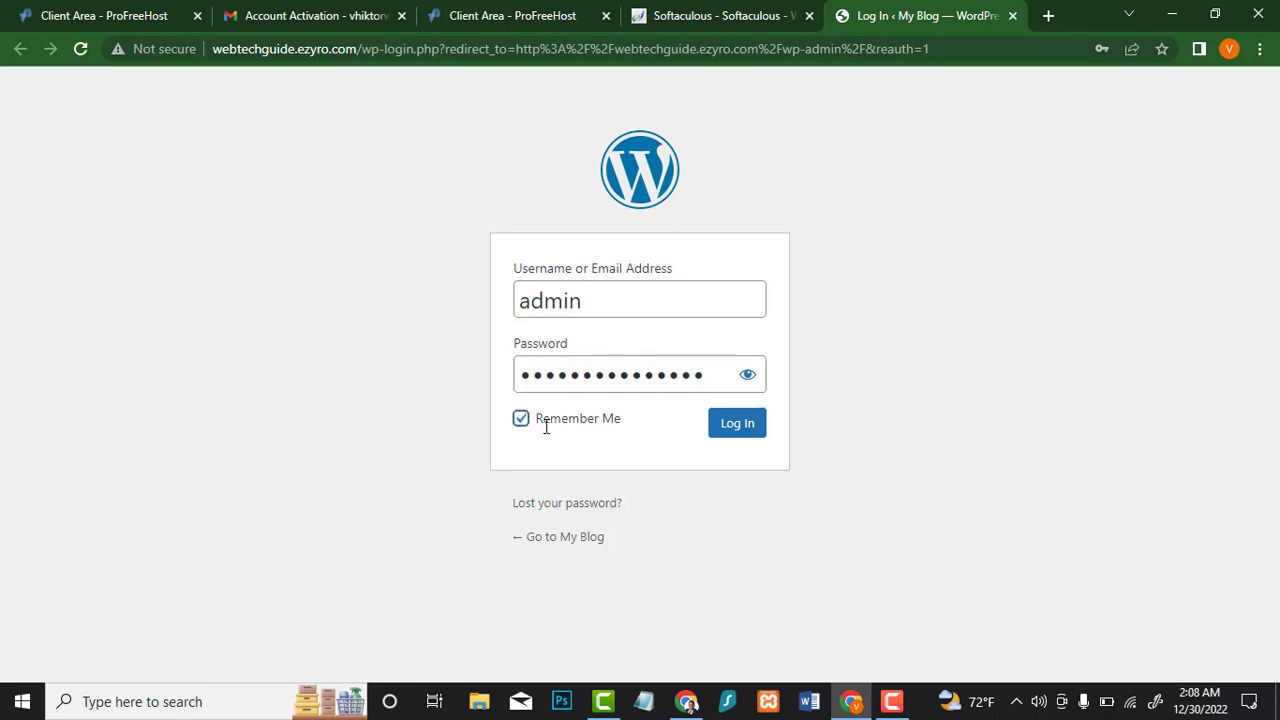
pyautogui.click(741, 428)
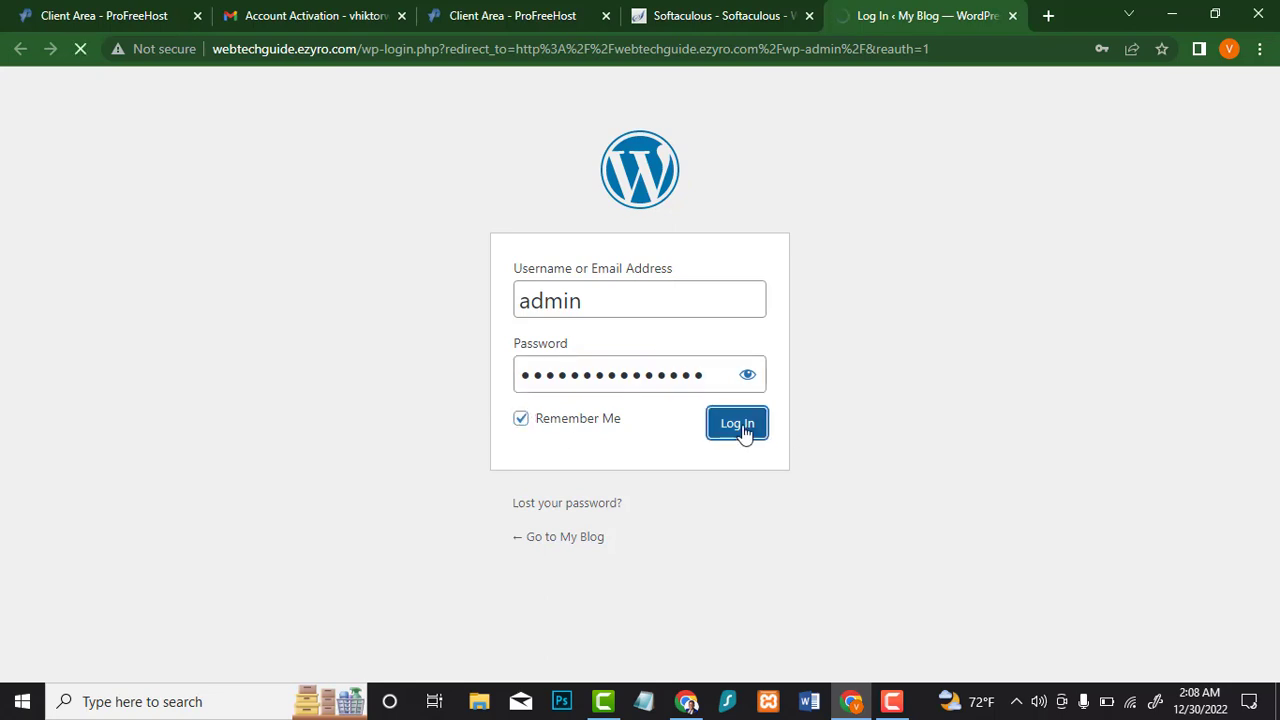
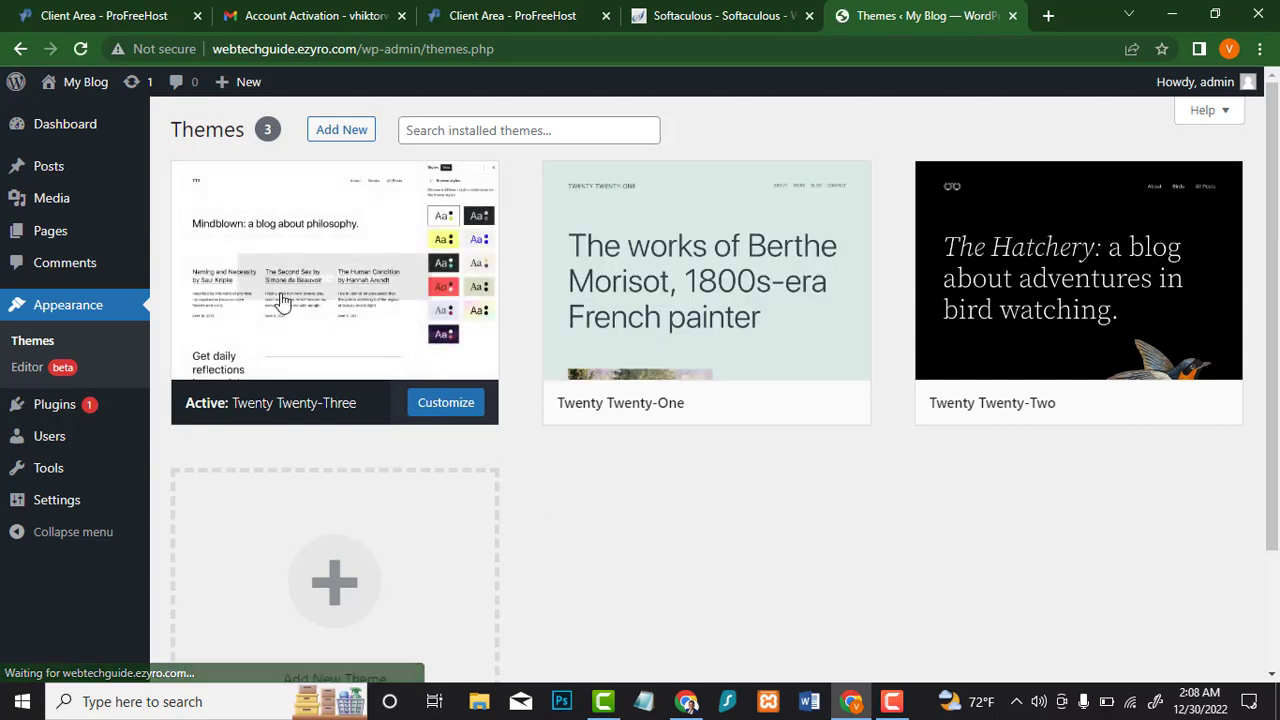
# Search the theme directory for 'astra', install Astra and activate it, replacing Twenty Twenty-Three
pyautogui.click(318, 132)
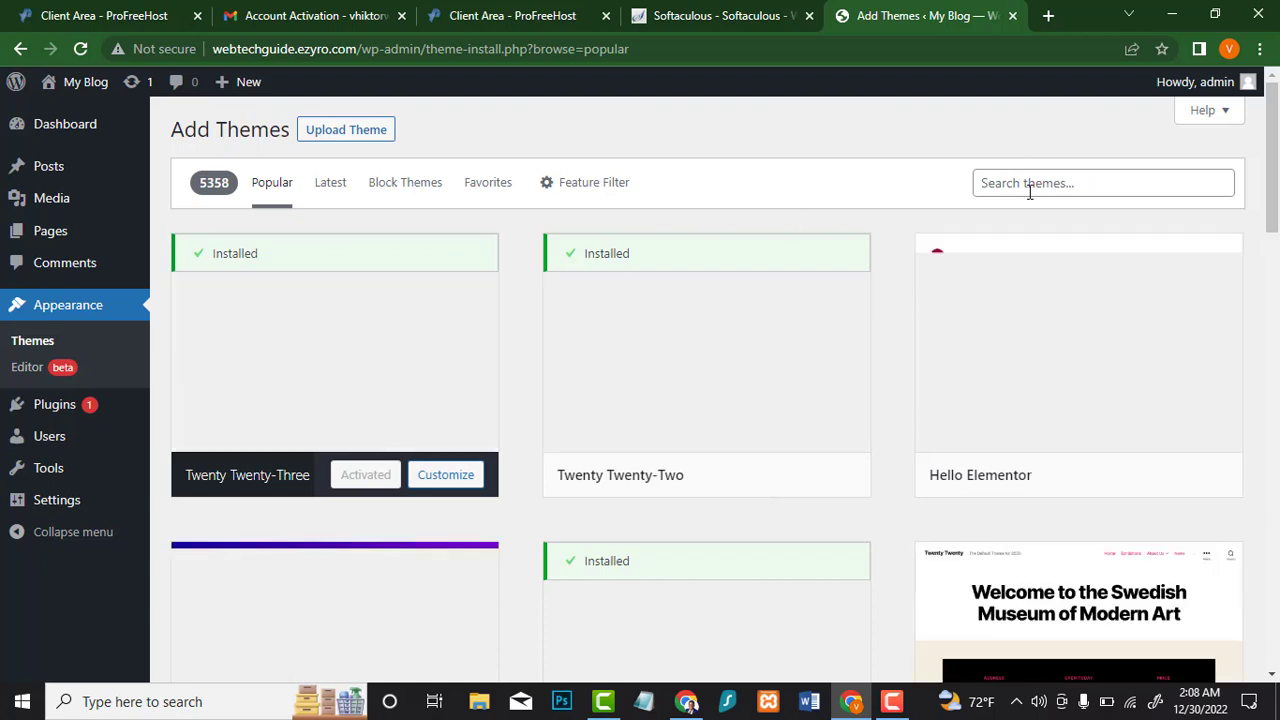
pyautogui.click(1035, 184)
pyautogui.write('astr')
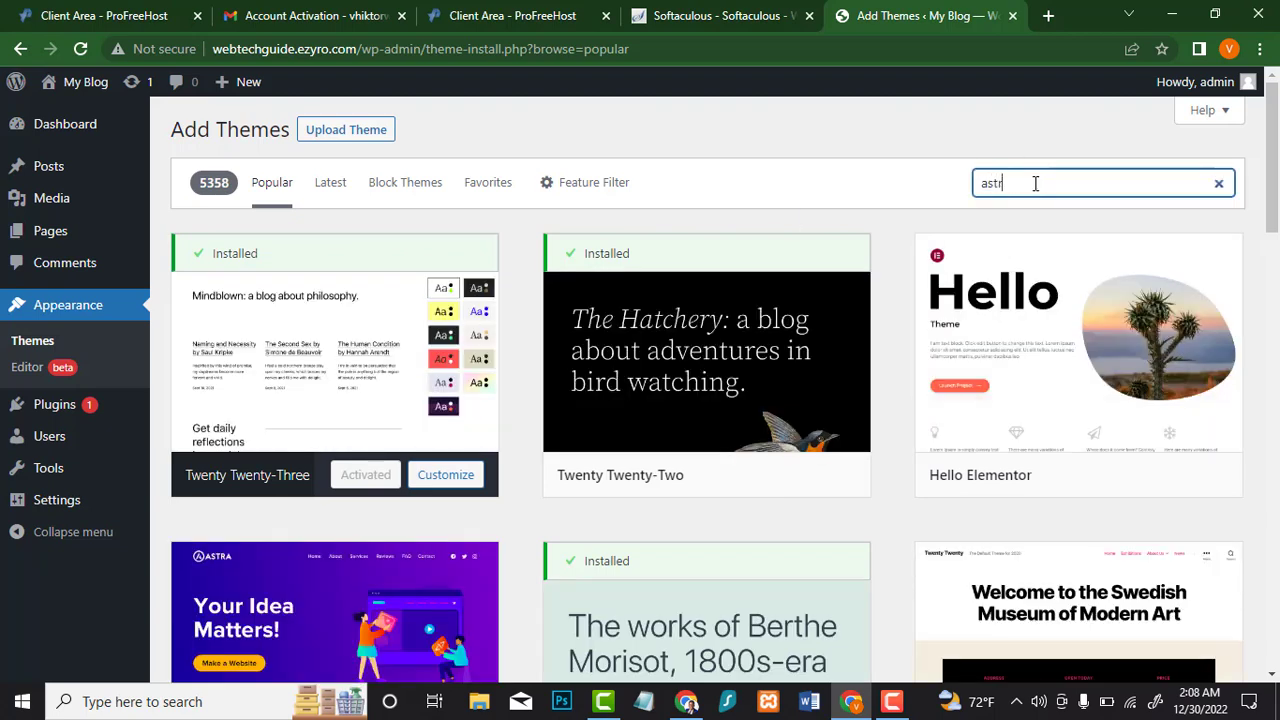
pyautogui.write('a')
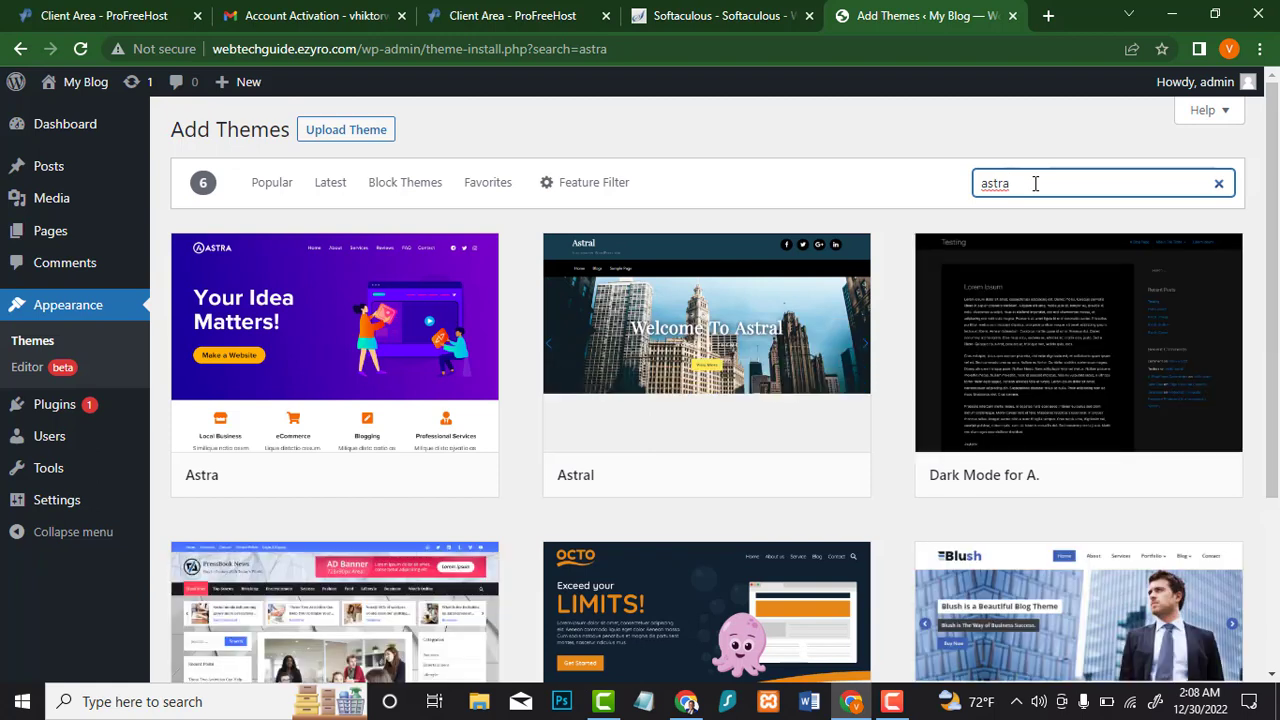
pyautogui.moveTo(351, 386)
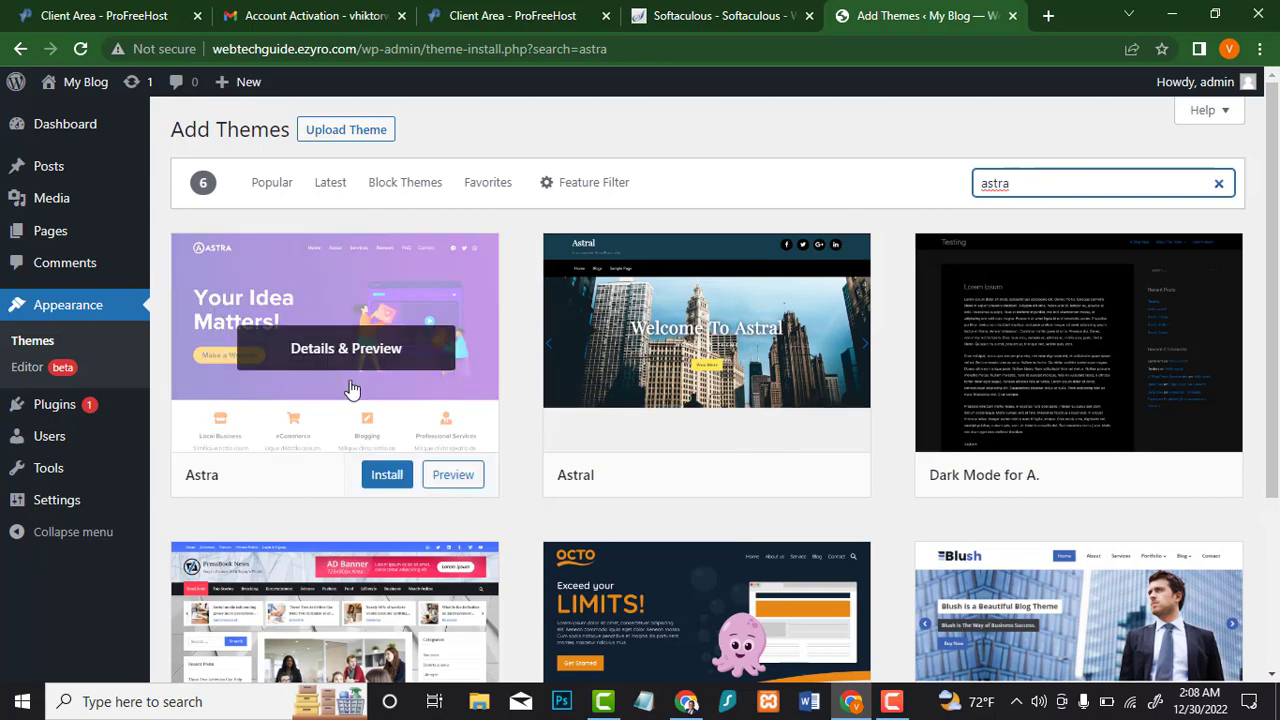
pyautogui.click(387, 477)
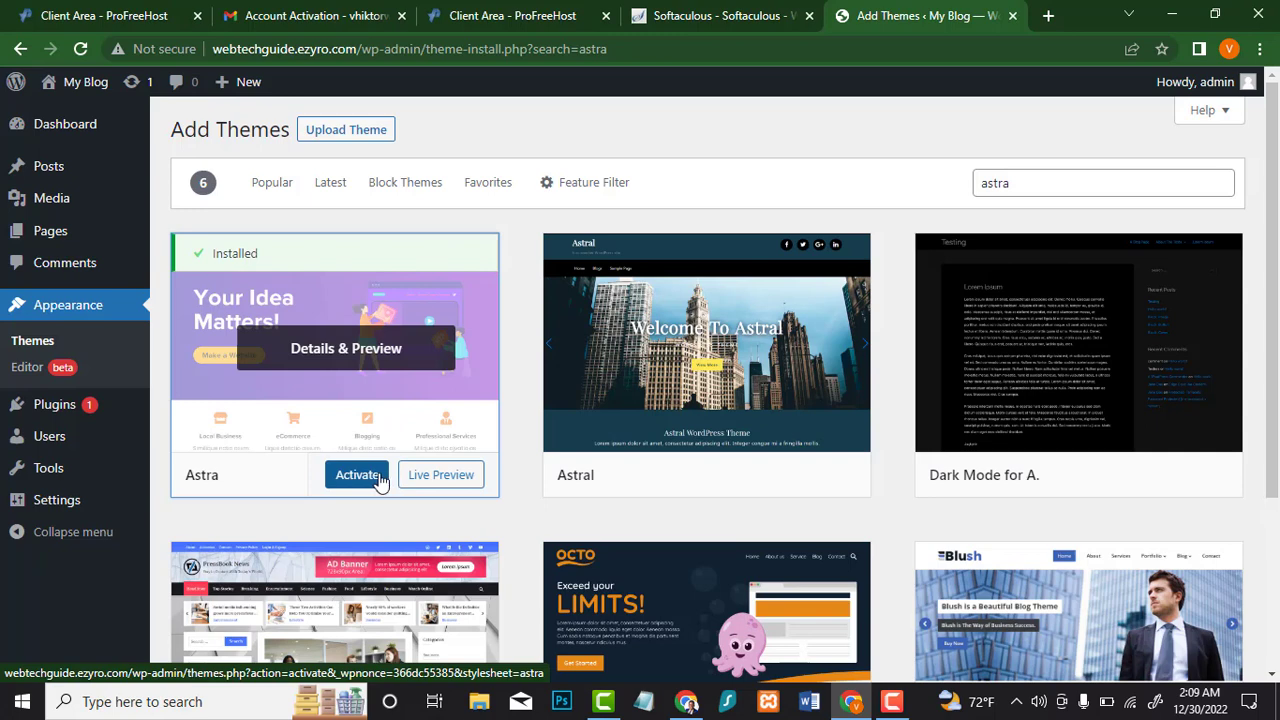
pyautogui.click(358, 476)
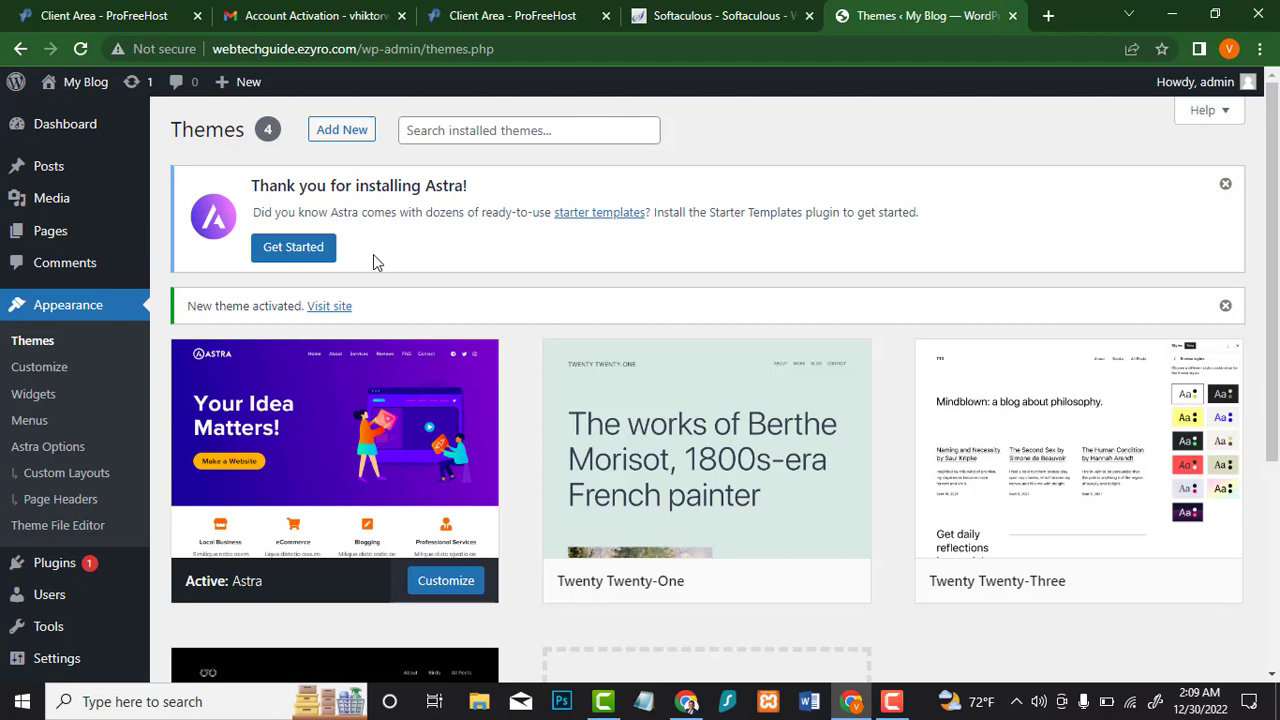
# Install and activate Starter Templates from Astra's 'Thank you for installing Astra!' notice
pyautogui.click(311, 256)
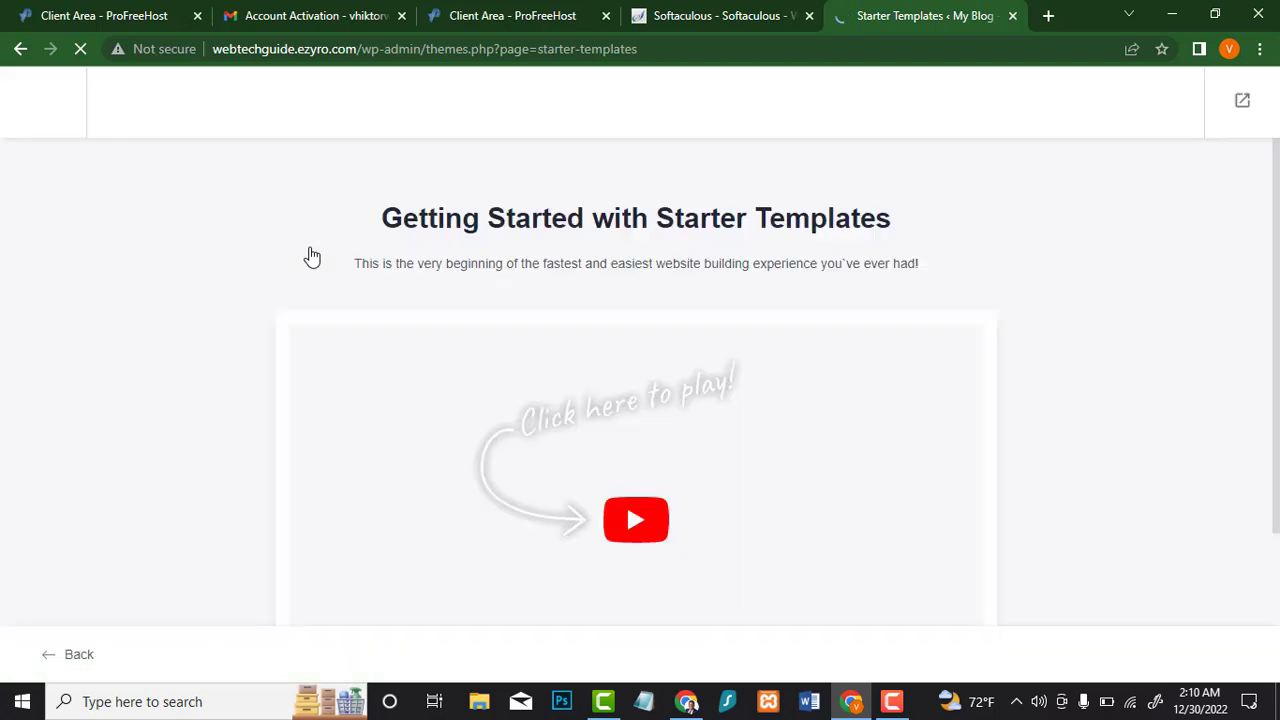
# Start Build Your Website Now and select Elementor as the page builder
pyautogui.scroll(-2, 477, 520)
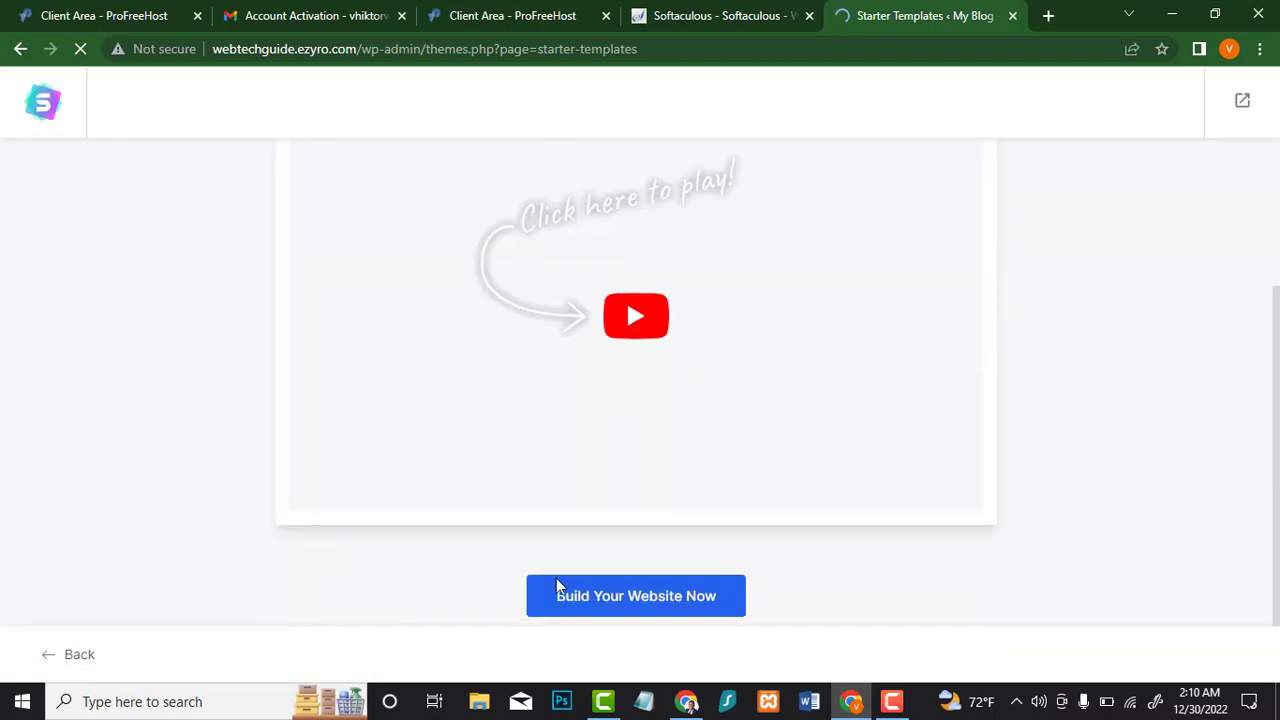
pyautogui.click(651, 606)
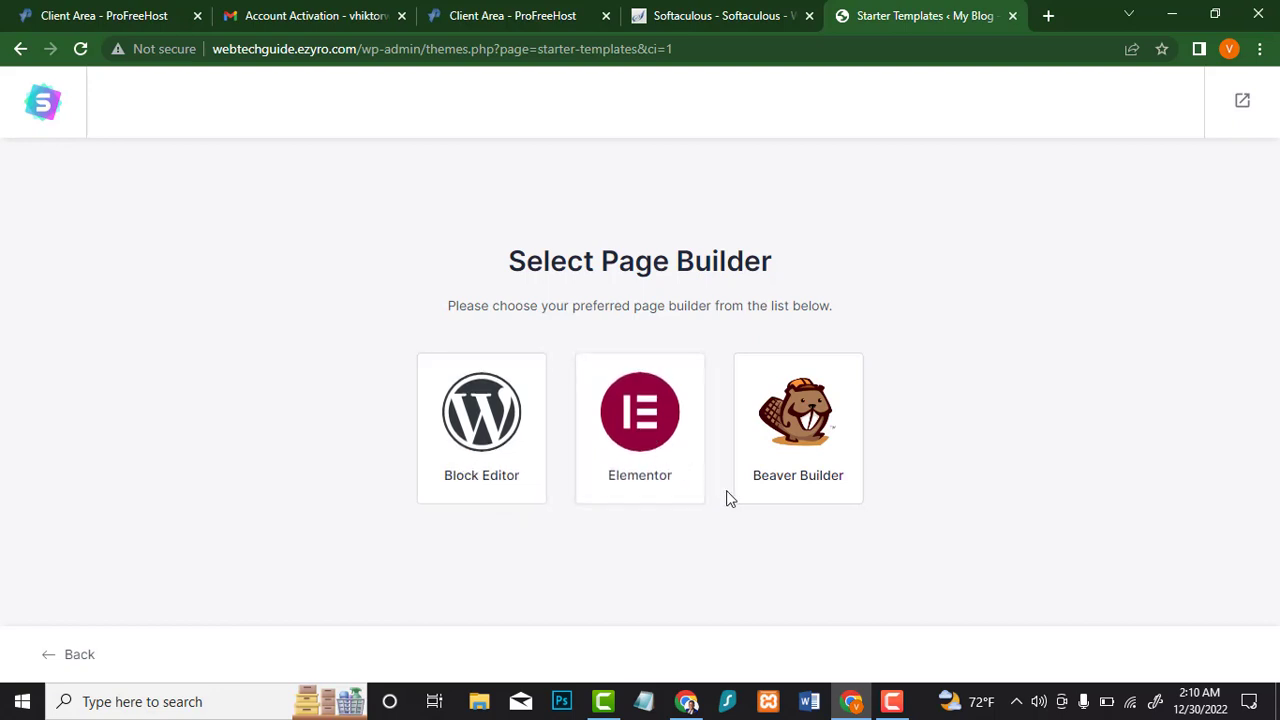
pyautogui.click(618, 492)
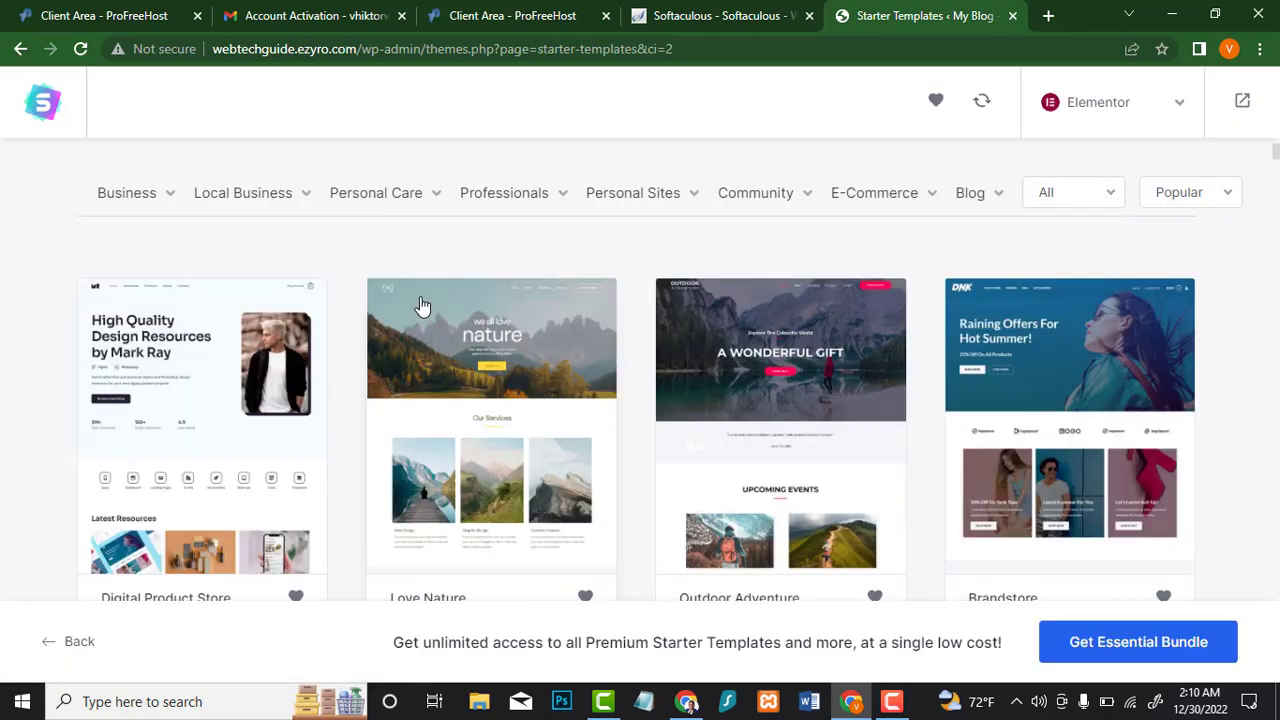
# Browse the Elementor template library and pick the Roofing Agency design
pyautogui.scroll(-3, 610, 336)
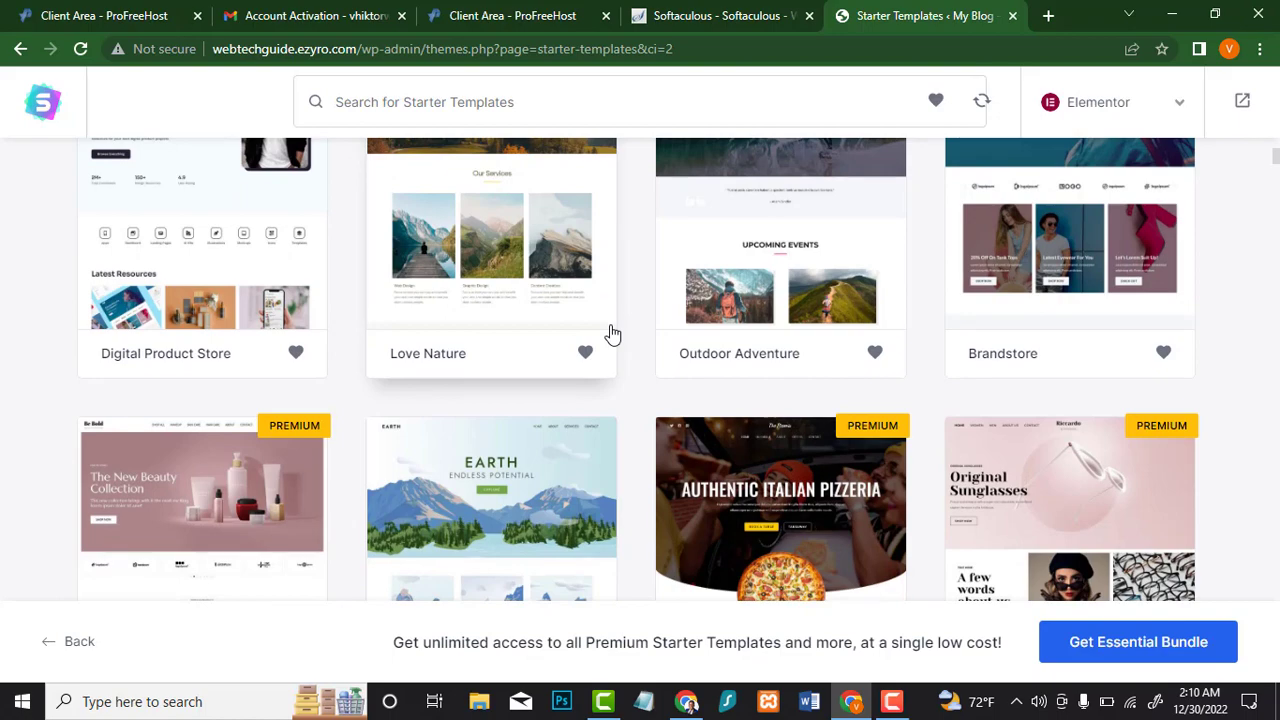
pyautogui.scroll(2, 669, 427)
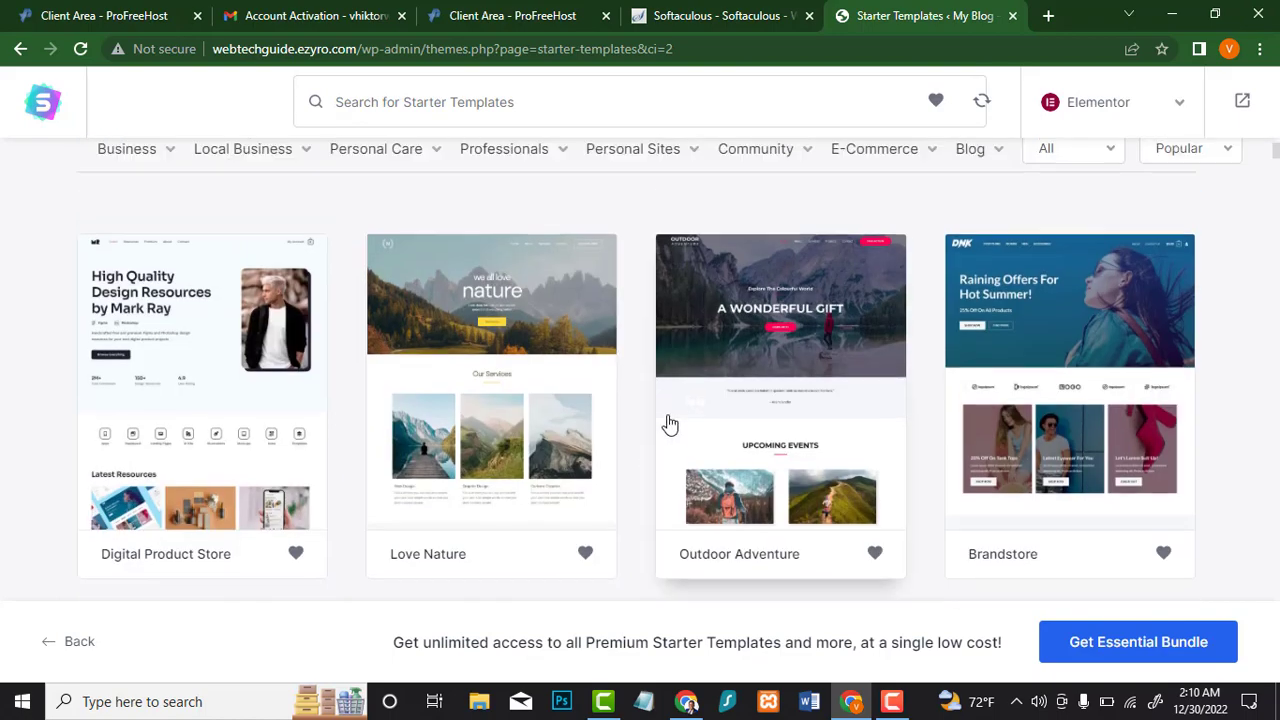
pyautogui.scroll(3, 669, 427)
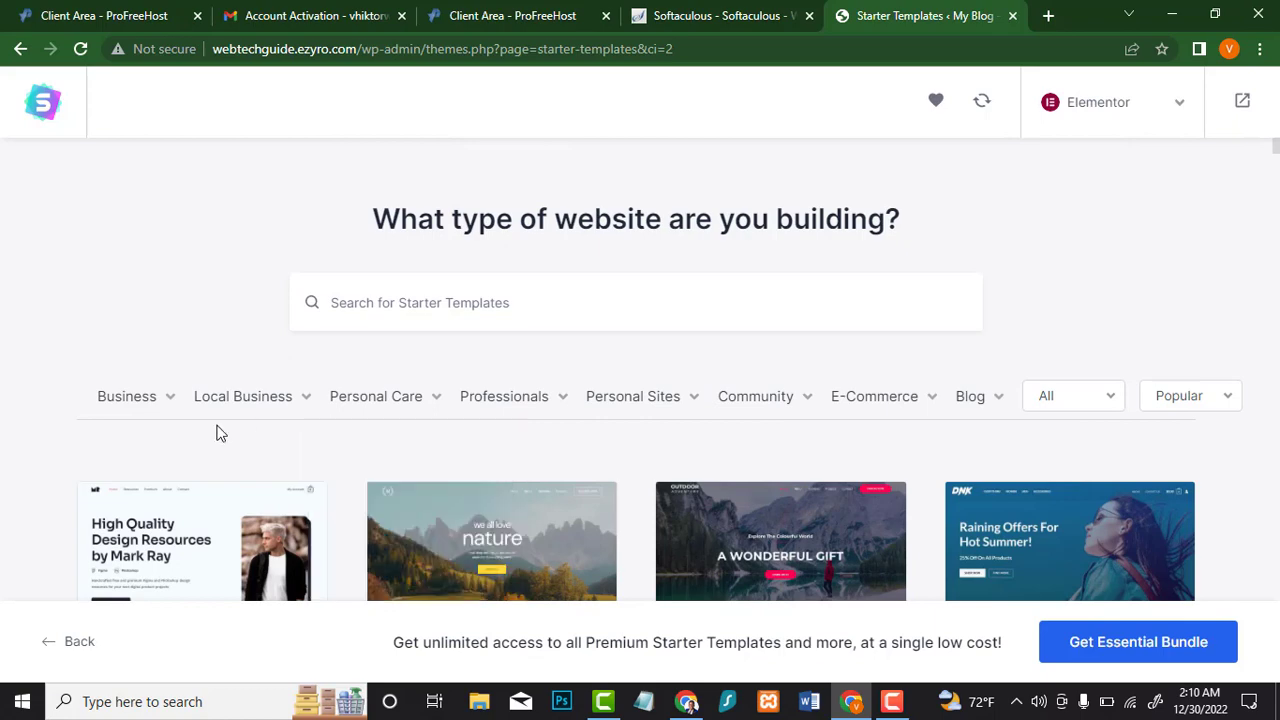
pyautogui.scroll(-3, 245, 415)
pyautogui.scroll(3, 920, 371)
pyautogui.moveTo(1093, 402)
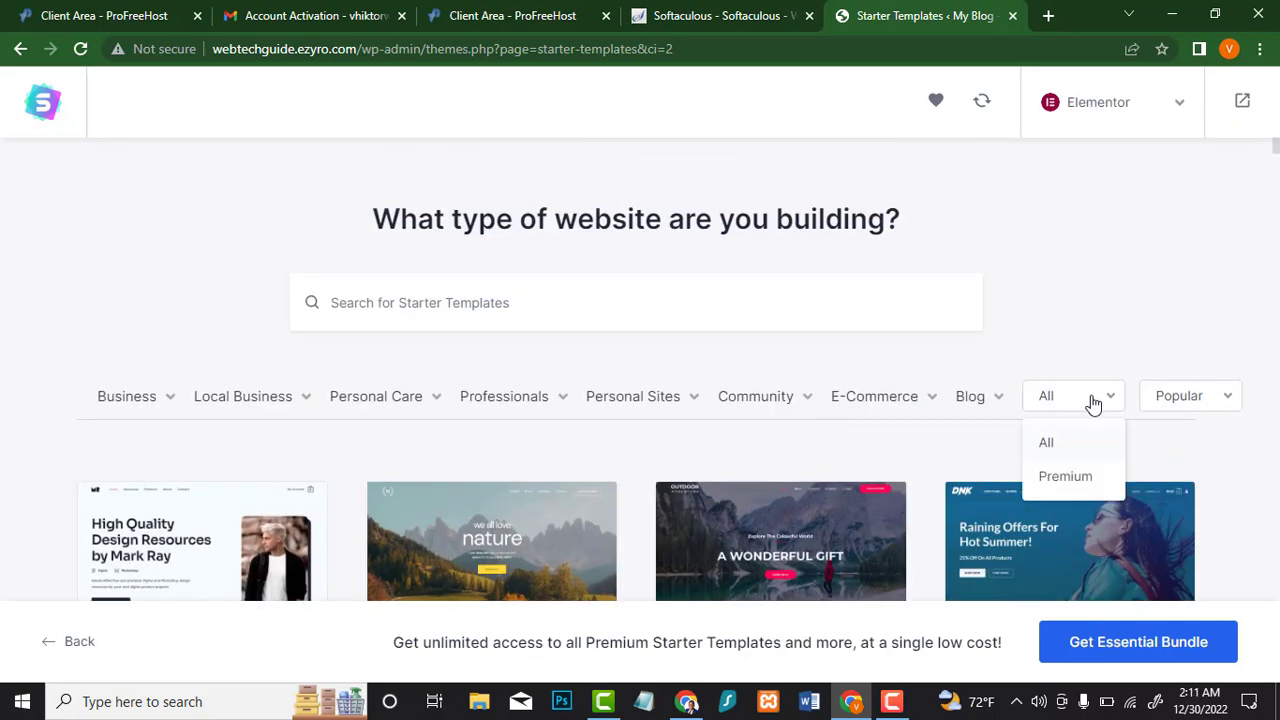
pyautogui.moveTo(1210, 404)
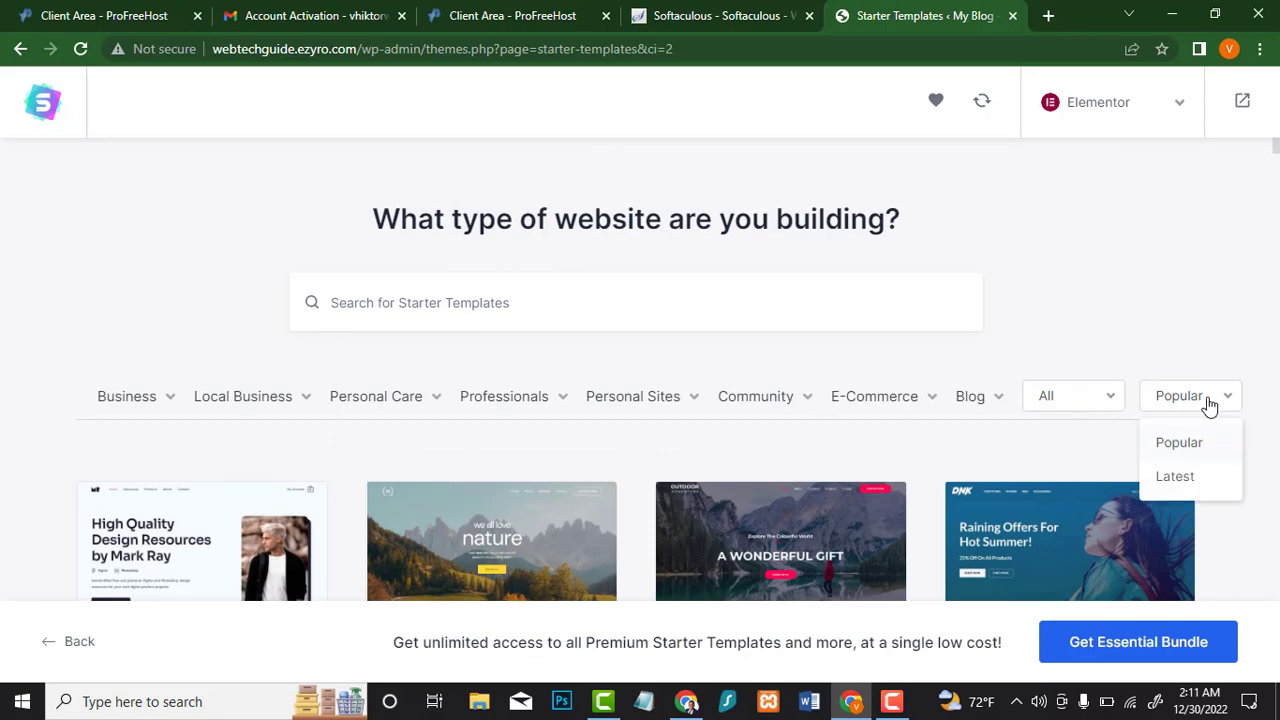
pyautogui.scroll(-1, 1074, 400)
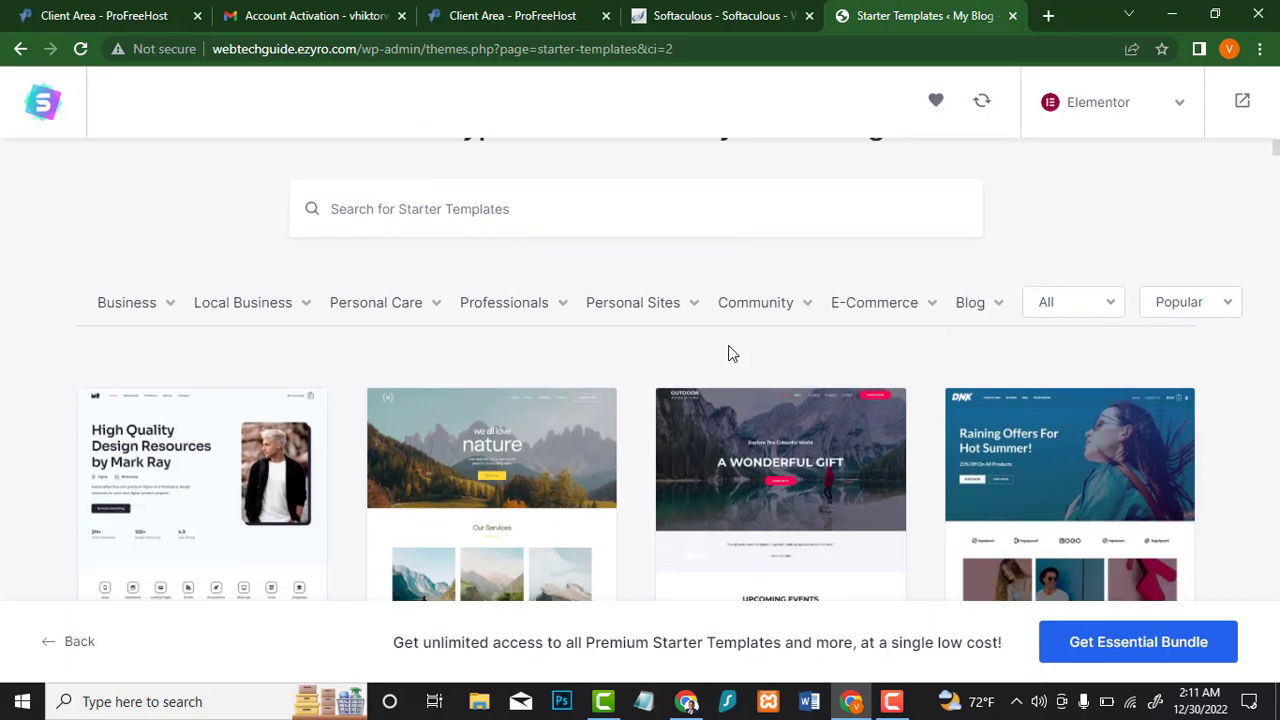
pyautogui.scroll(-4, 762, 352)
pyautogui.scroll(-2, 683, 391)
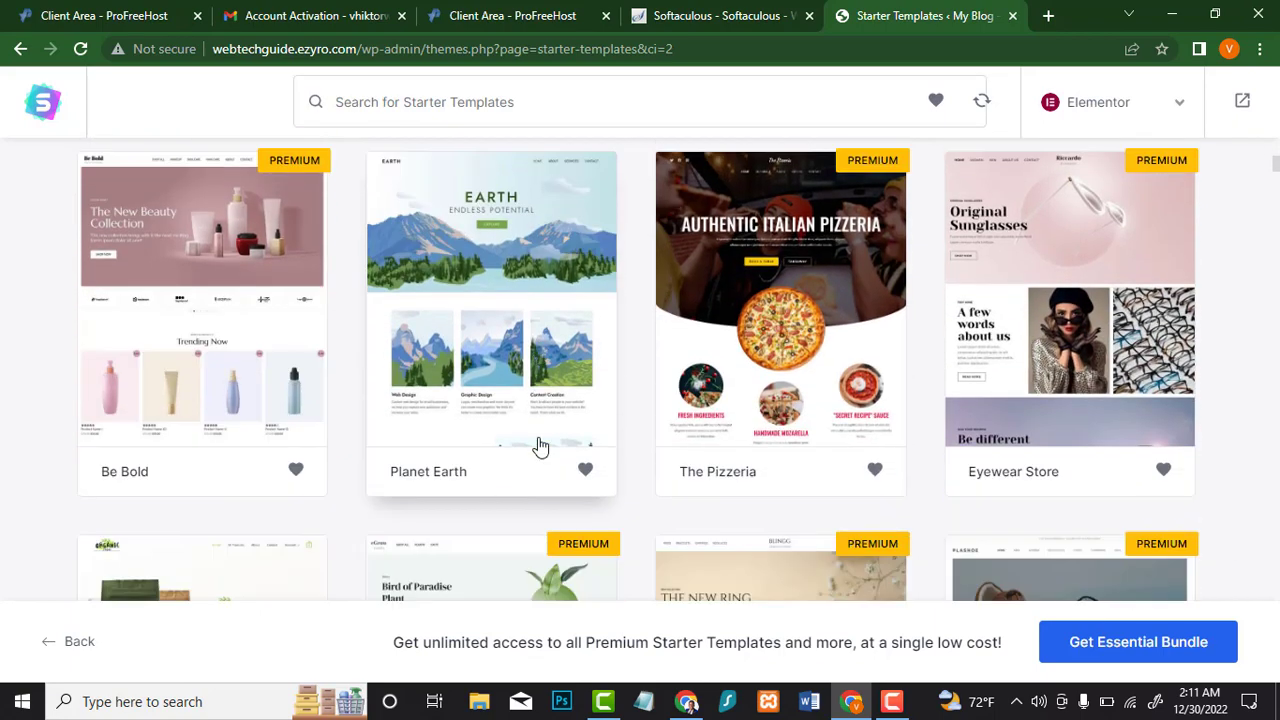
pyautogui.scroll(-1, 540, 447)
pyautogui.scroll(-4, 586, 449)
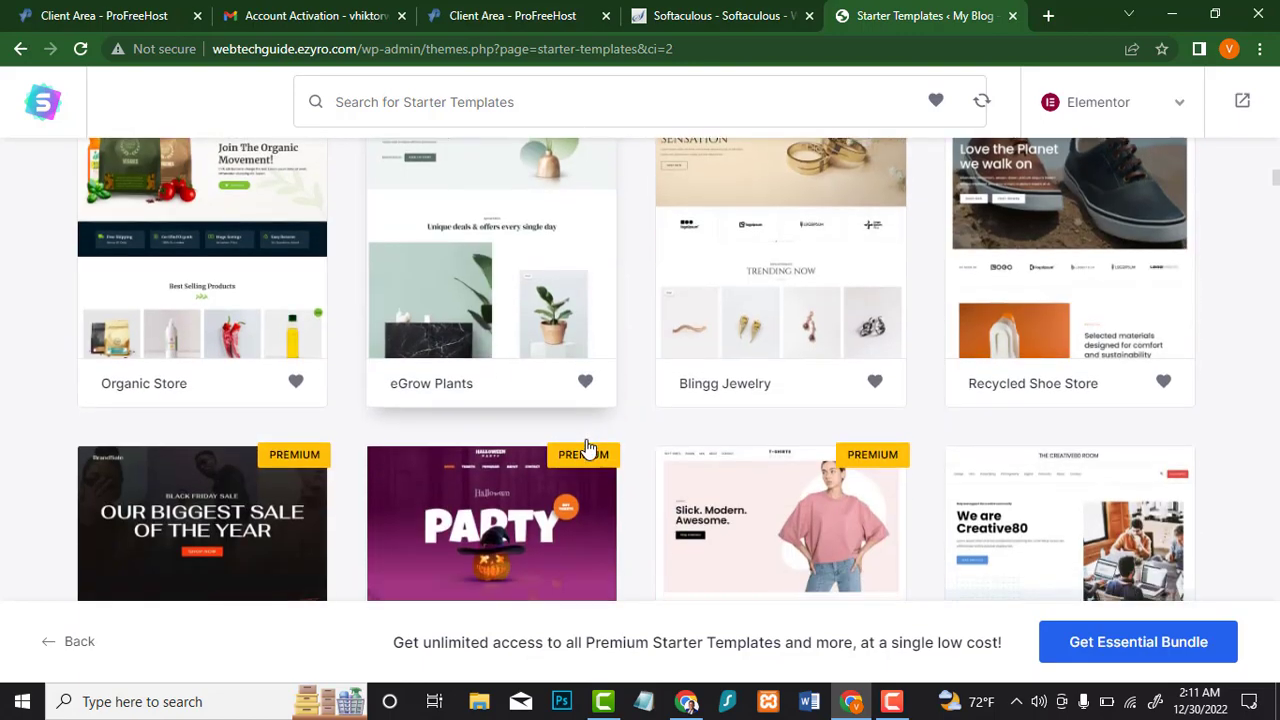
pyautogui.scroll(-4, 590, 447)
pyautogui.scroll(2, 879, 458)
pyautogui.scroll(-10, 879, 465)
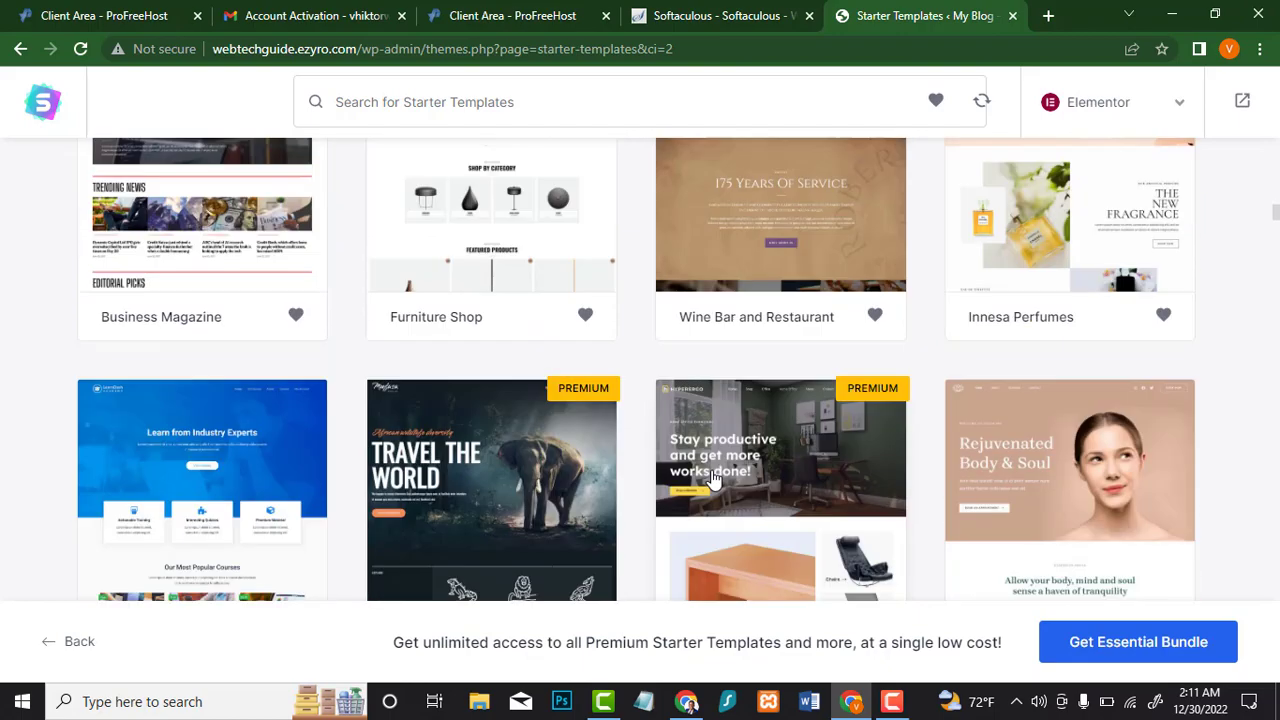
pyautogui.scroll(-3, 713, 481)
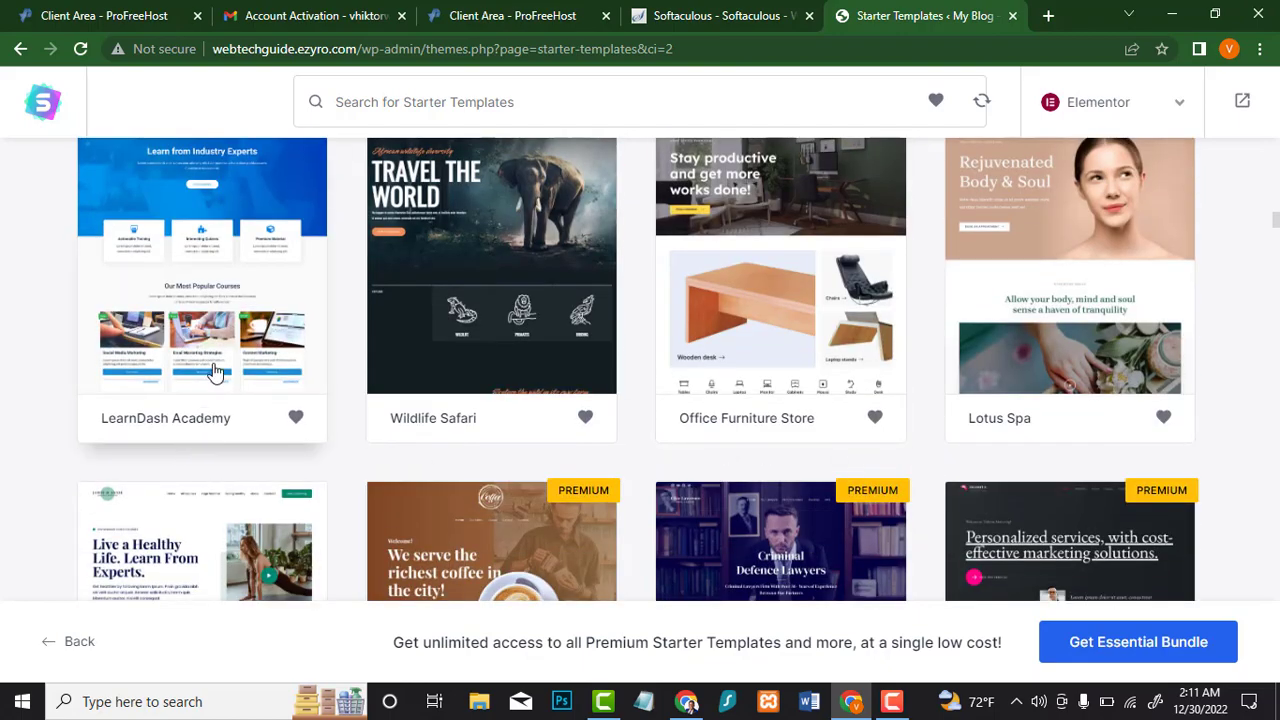
pyautogui.scroll(2, 214, 372)
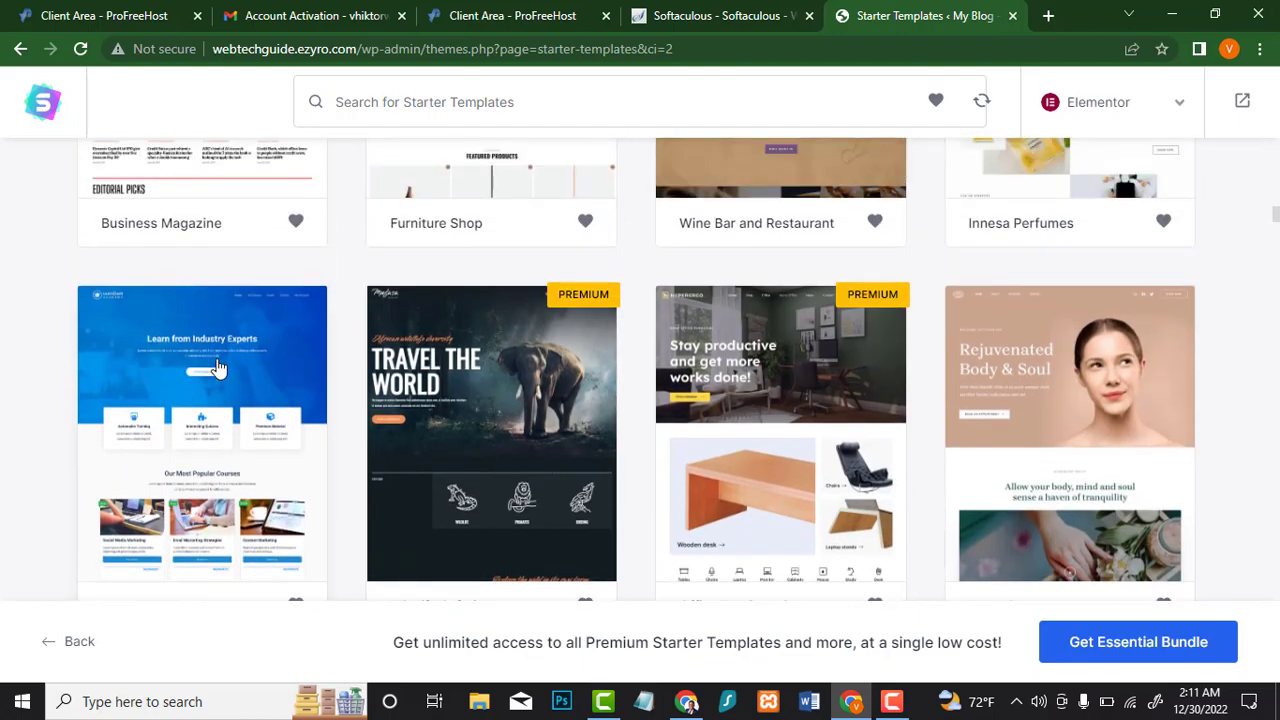
pyautogui.scroll(-4, 218, 369)
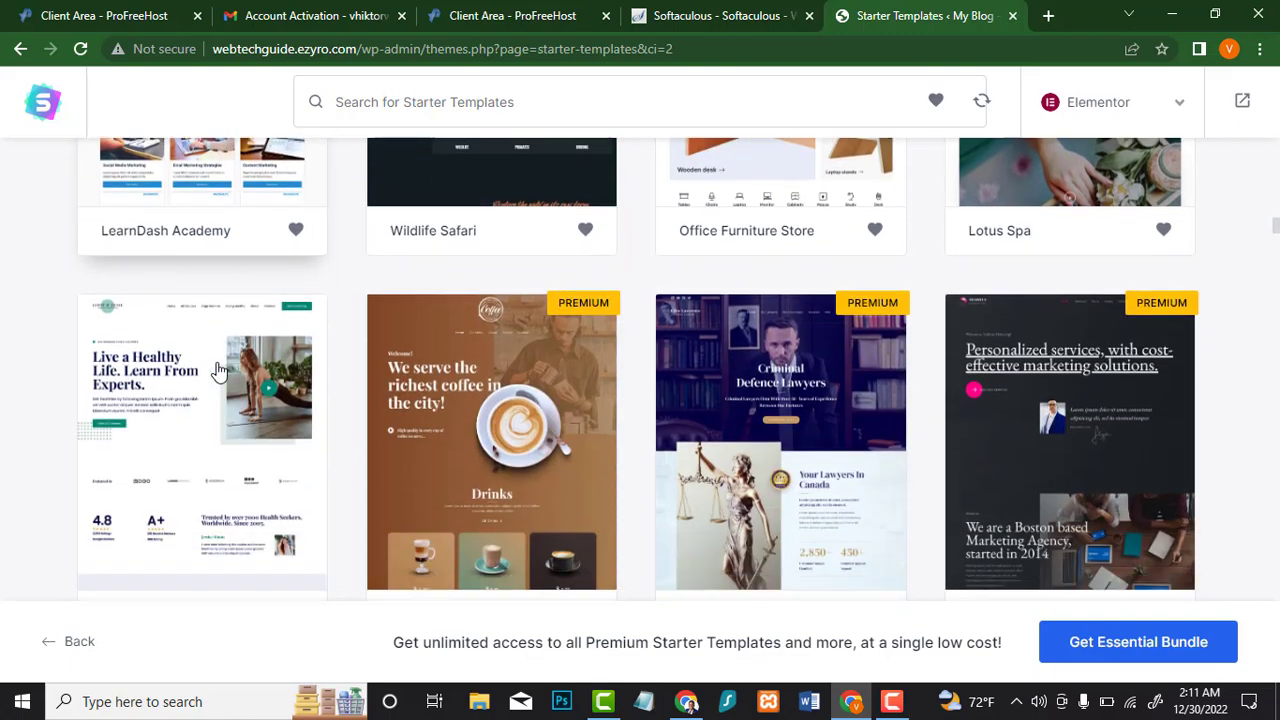
pyautogui.scroll(-5, 218, 369)
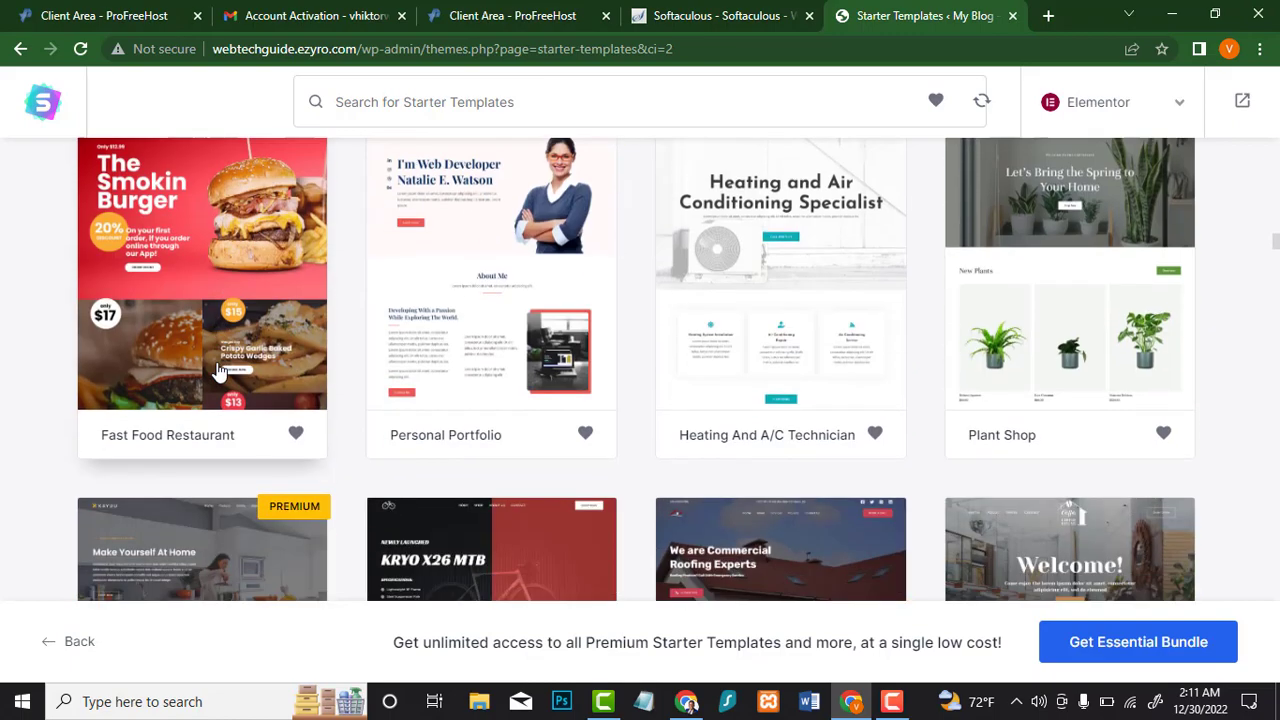
pyautogui.scroll(-2, 777, 454)
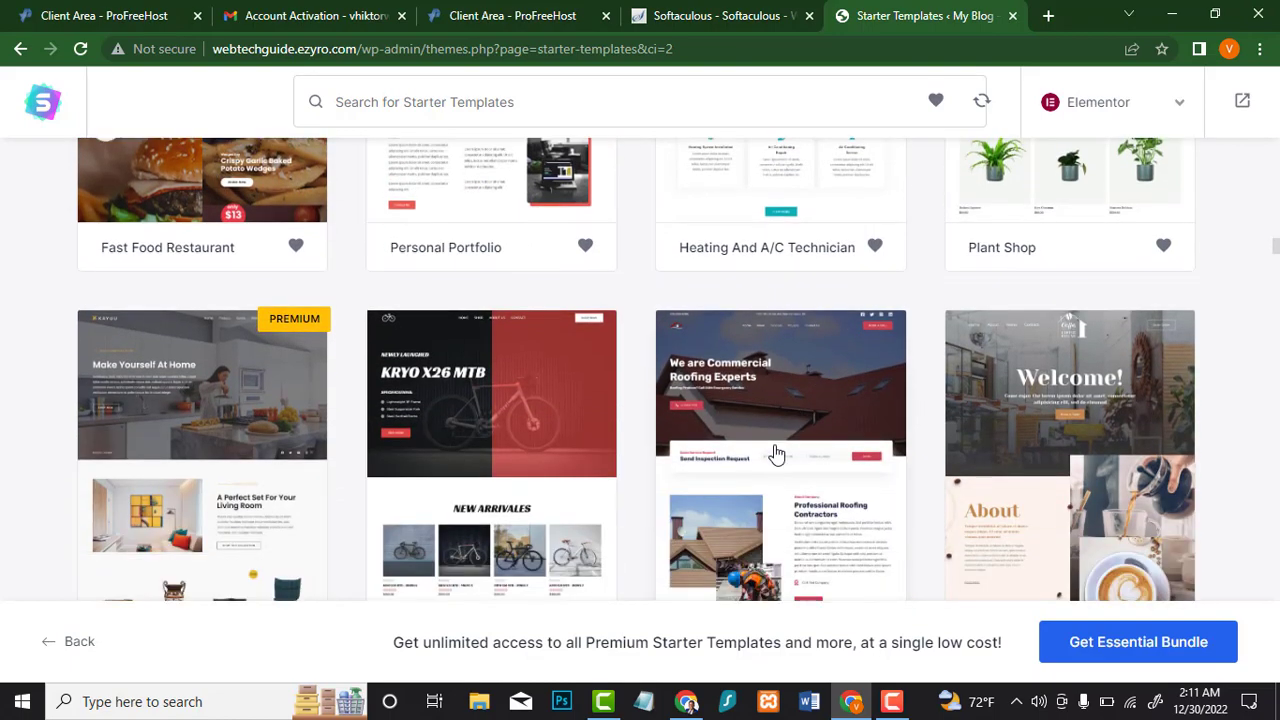
pyautogui.scroll(-1, 872, 454)
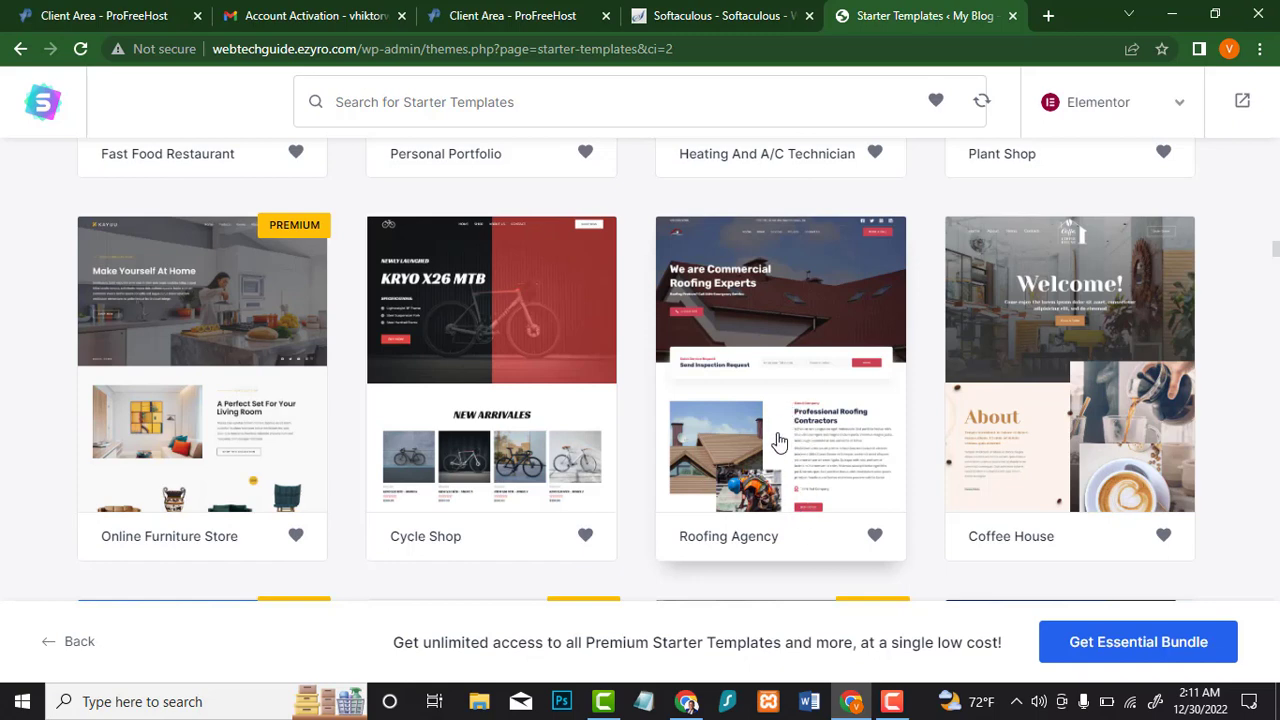
pyautogui.click(778, 440)
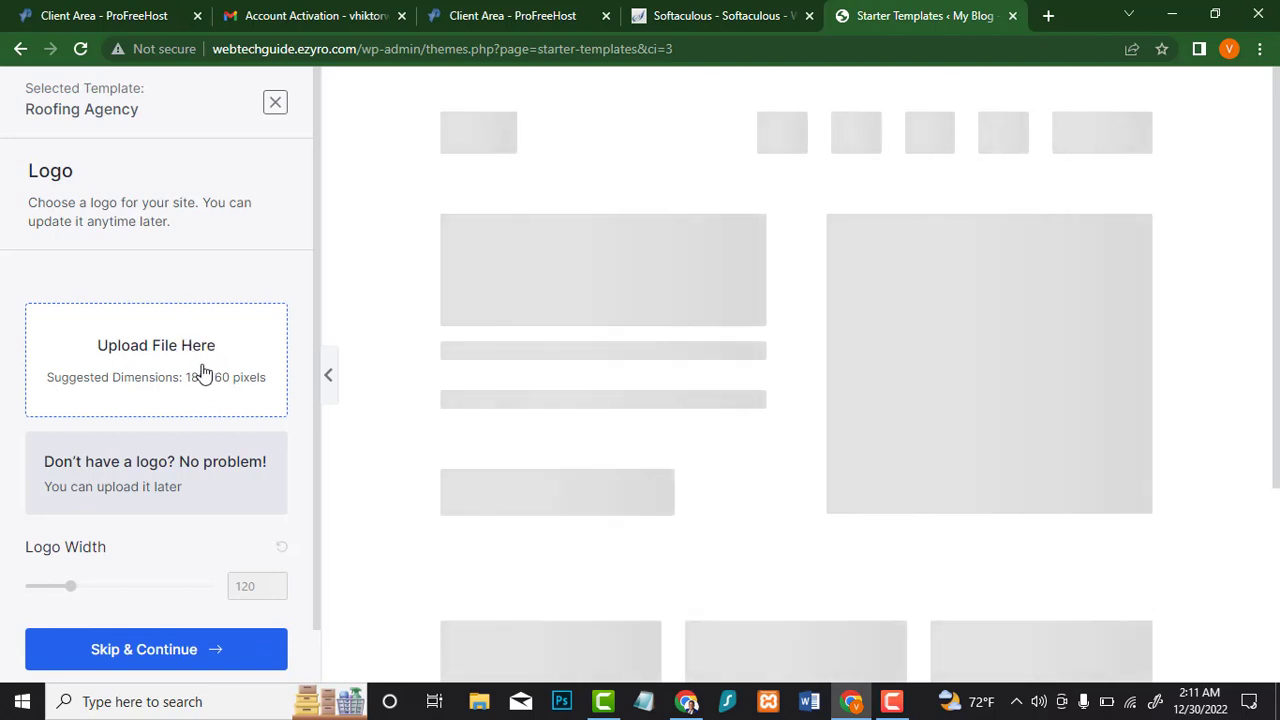
# Dismiss the logo media window without choosing an image and skip to Colors & Fonts
pyautogui.click(127, 356)
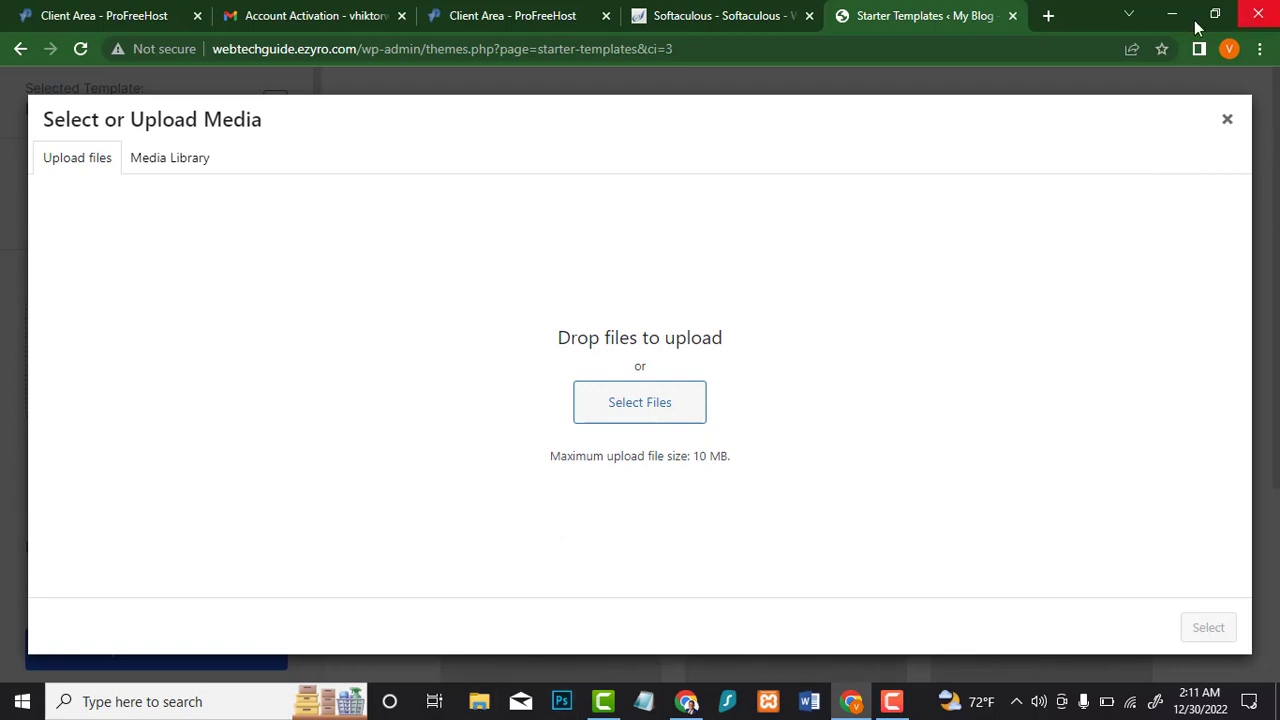
pyautogui.click(1227, 119)
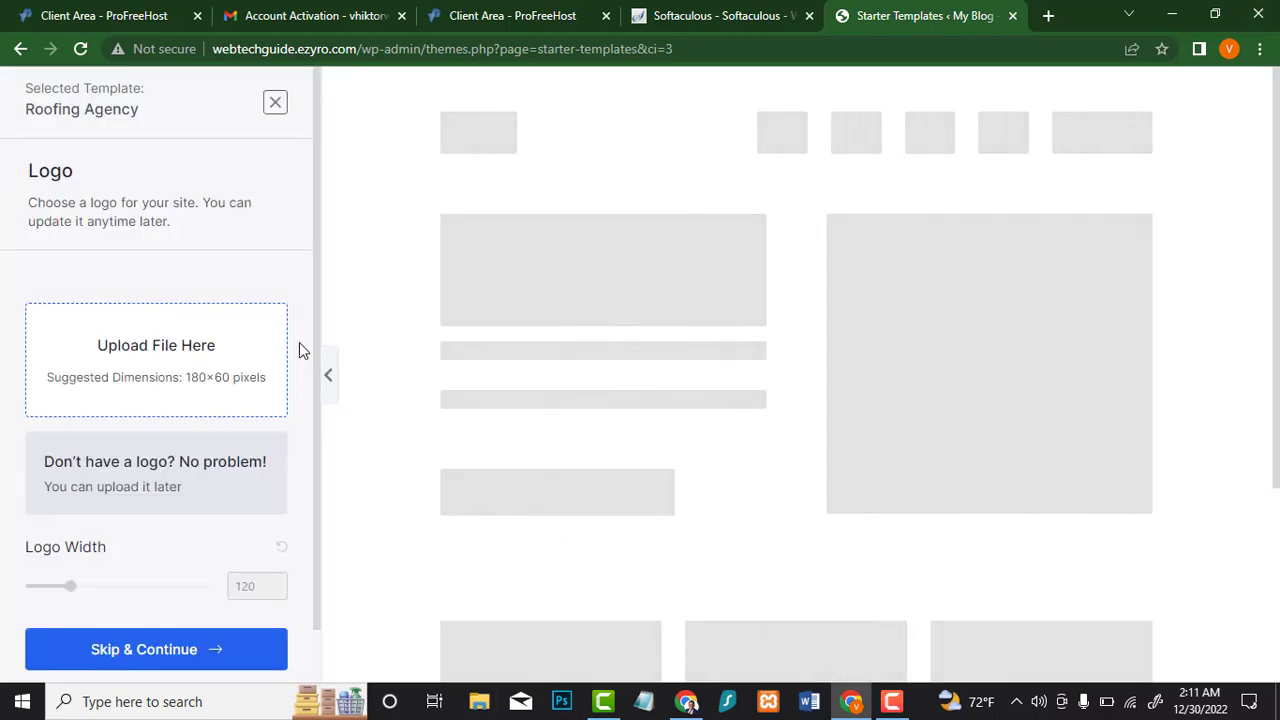
pyautogui.scroll(-1, 171, 409)
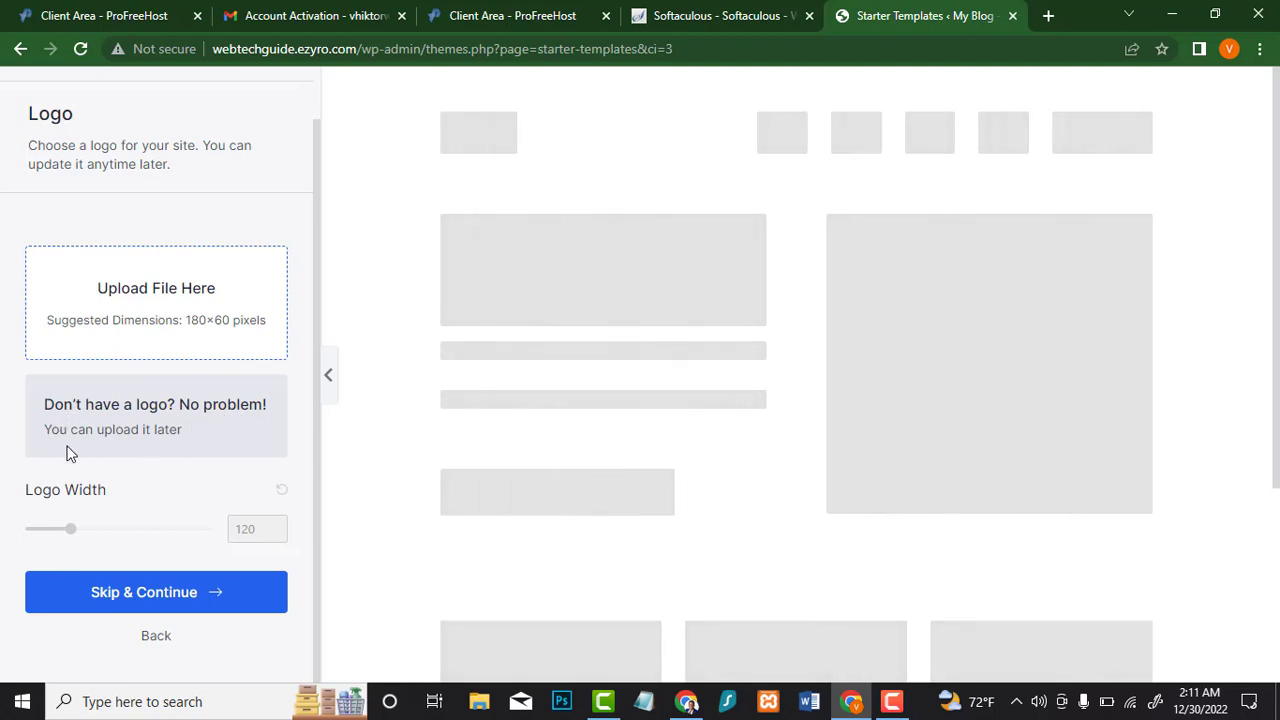
pyautogui.scroll(1, 110, 420)
pyautogui.scroll(-1, 160, 470)
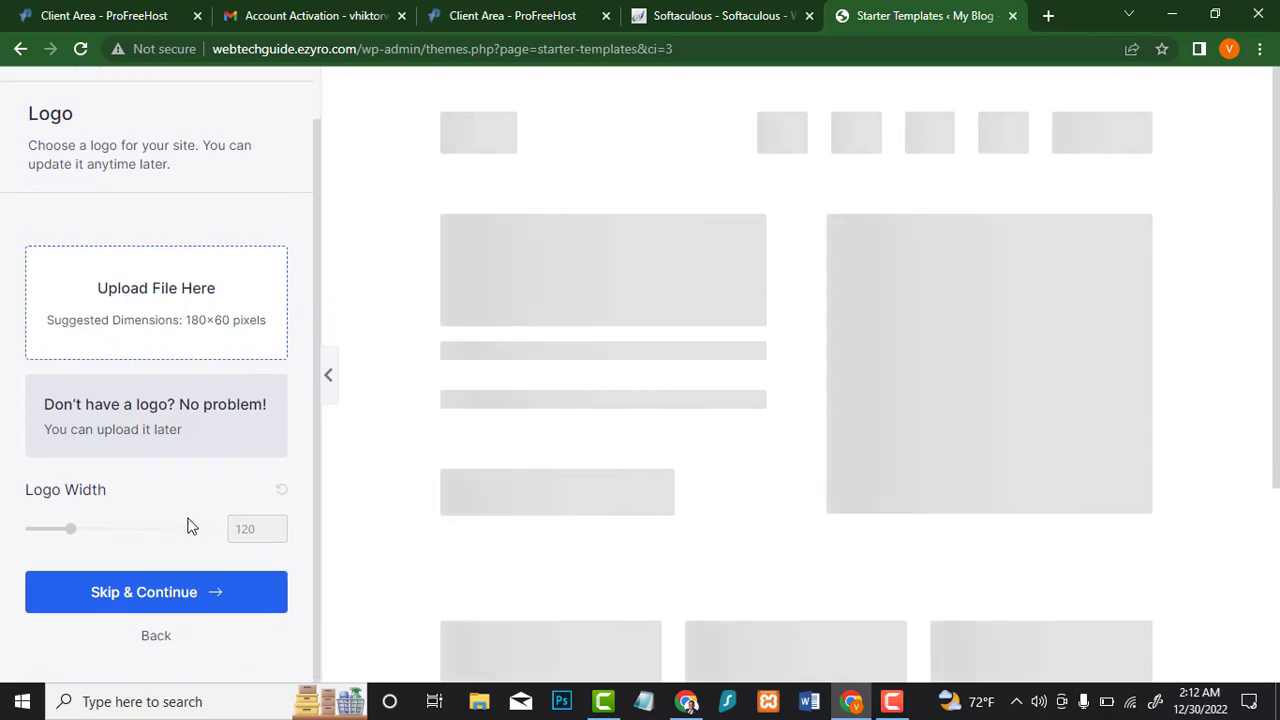
pyautogui.click(195, 450)
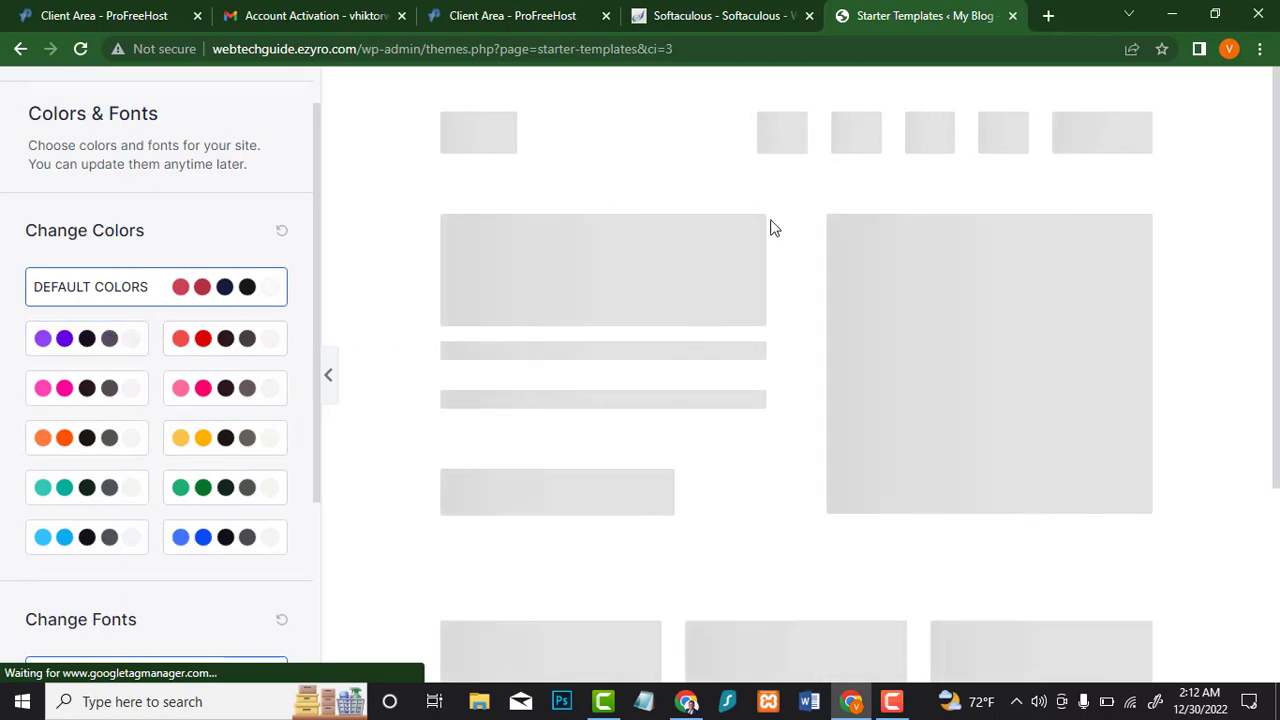
# Preview the Roofing Agency template full width with the settings panel hidden, then restore it
pyautogui.scroll(-3, 867, 335)
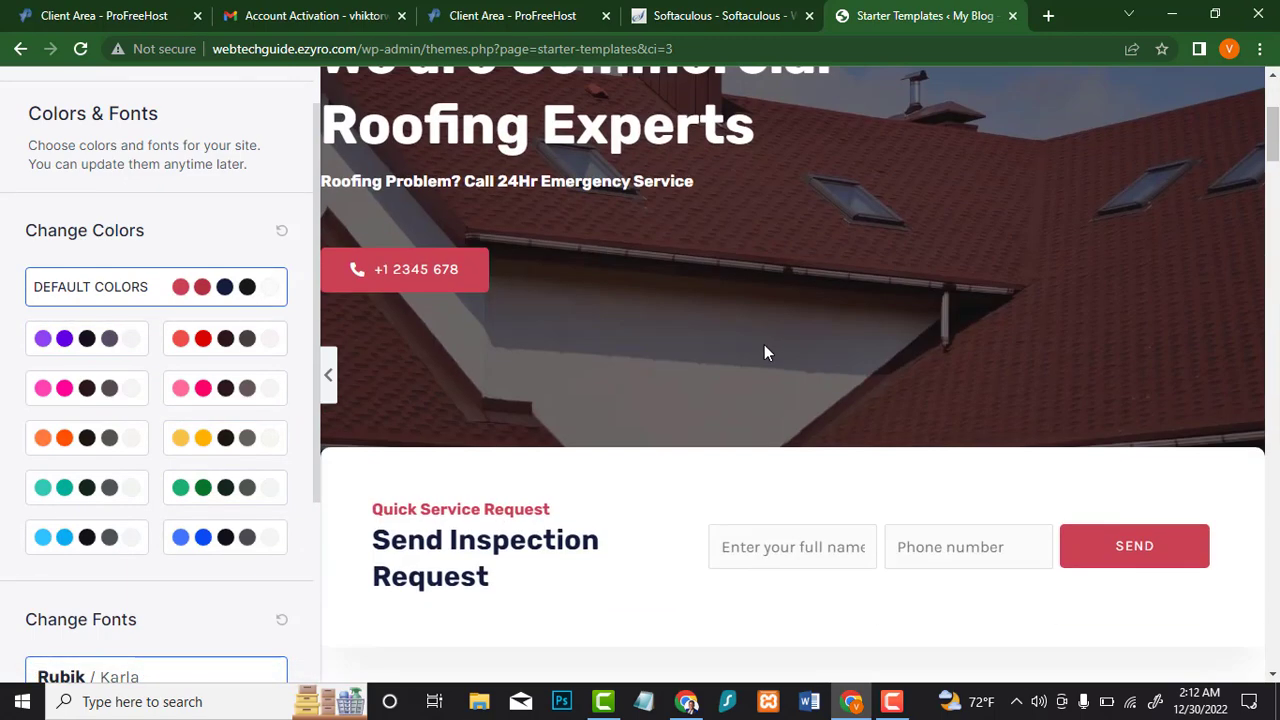
pyautogui.scroll(-5, 751, 354)
pyautogui.scroll(10, 800, 350)
pyautogui.click(331, 377)
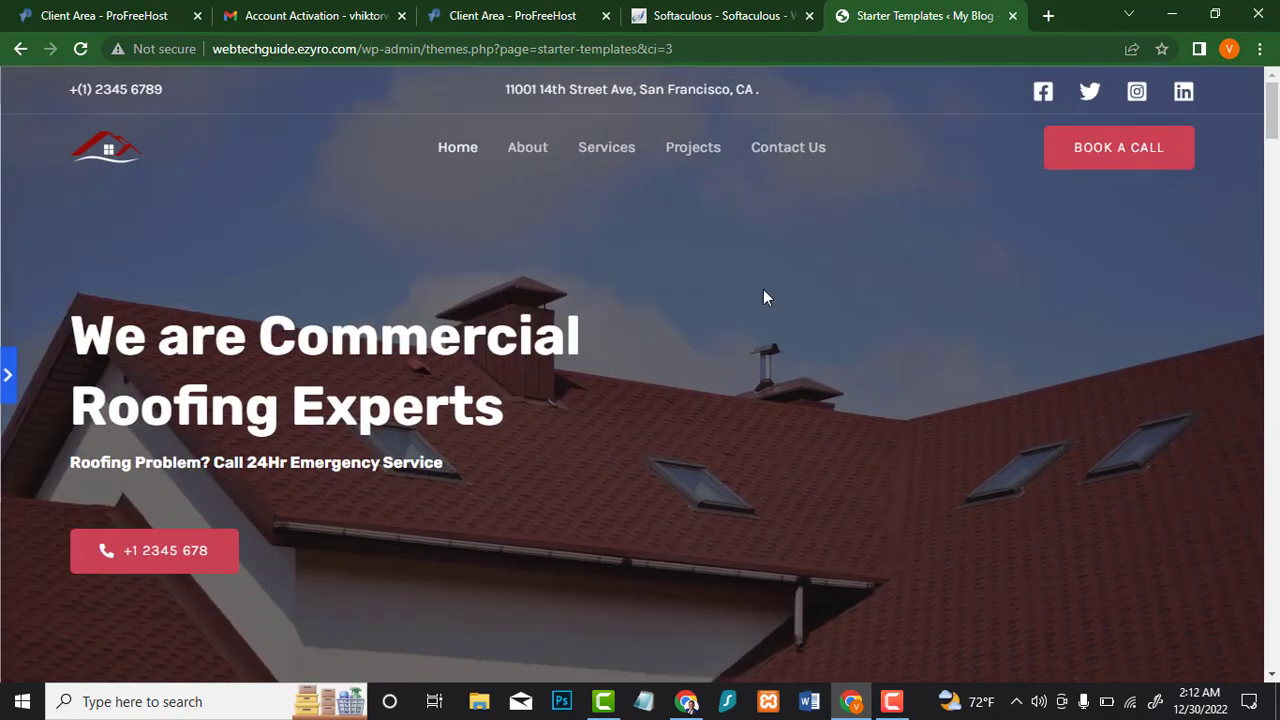
pyautogui.scroll(-10, 768, 262)
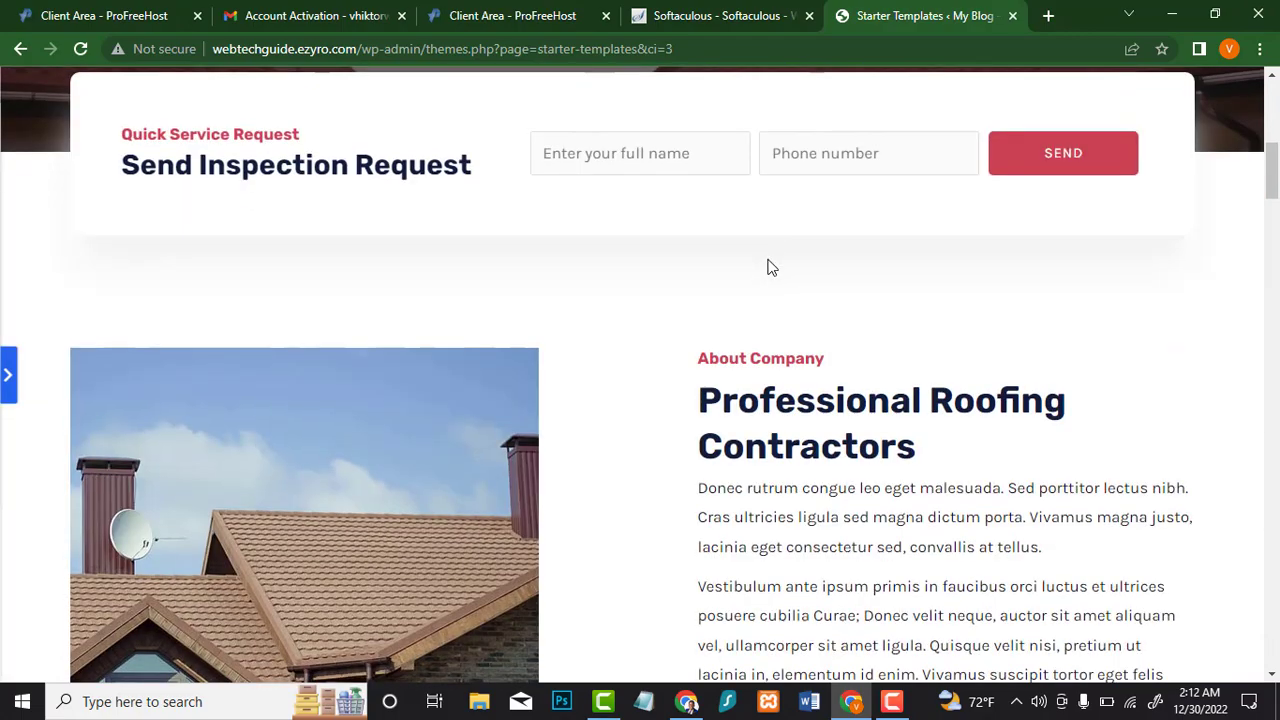
pyautogui.scroll(-10, 768, 265)
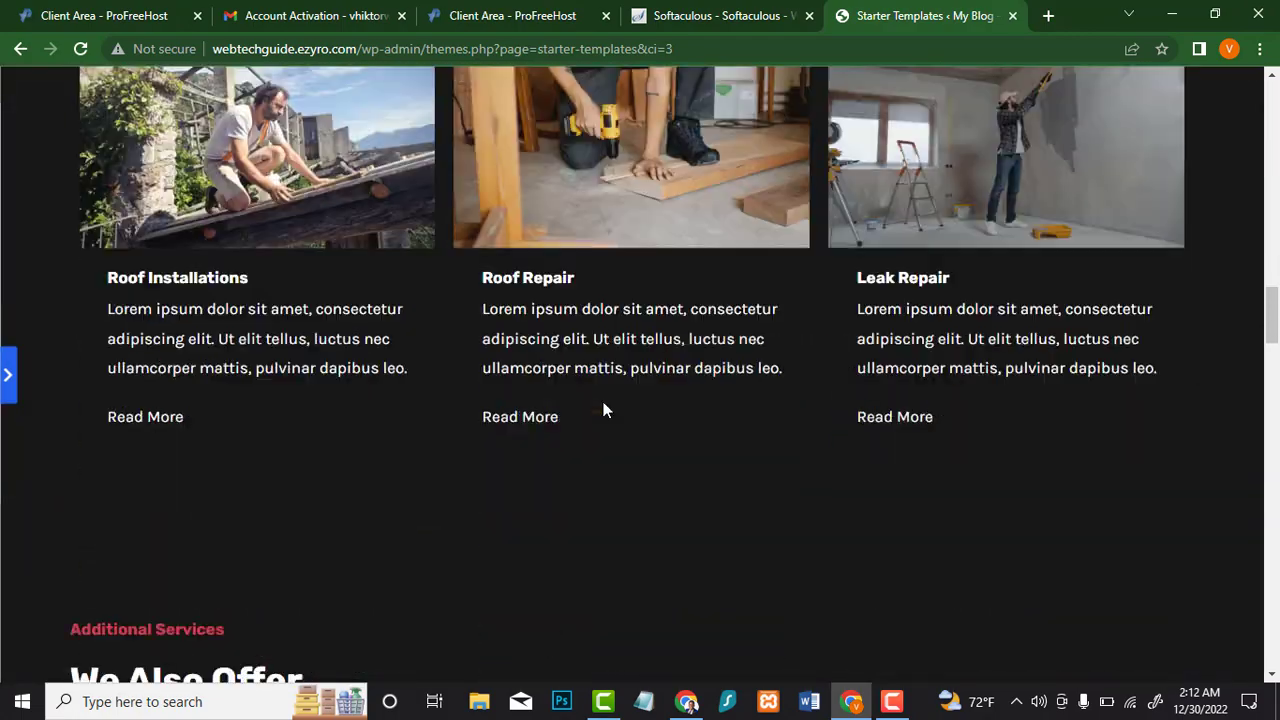
pyautogui.scroll(-6, 600, 392)
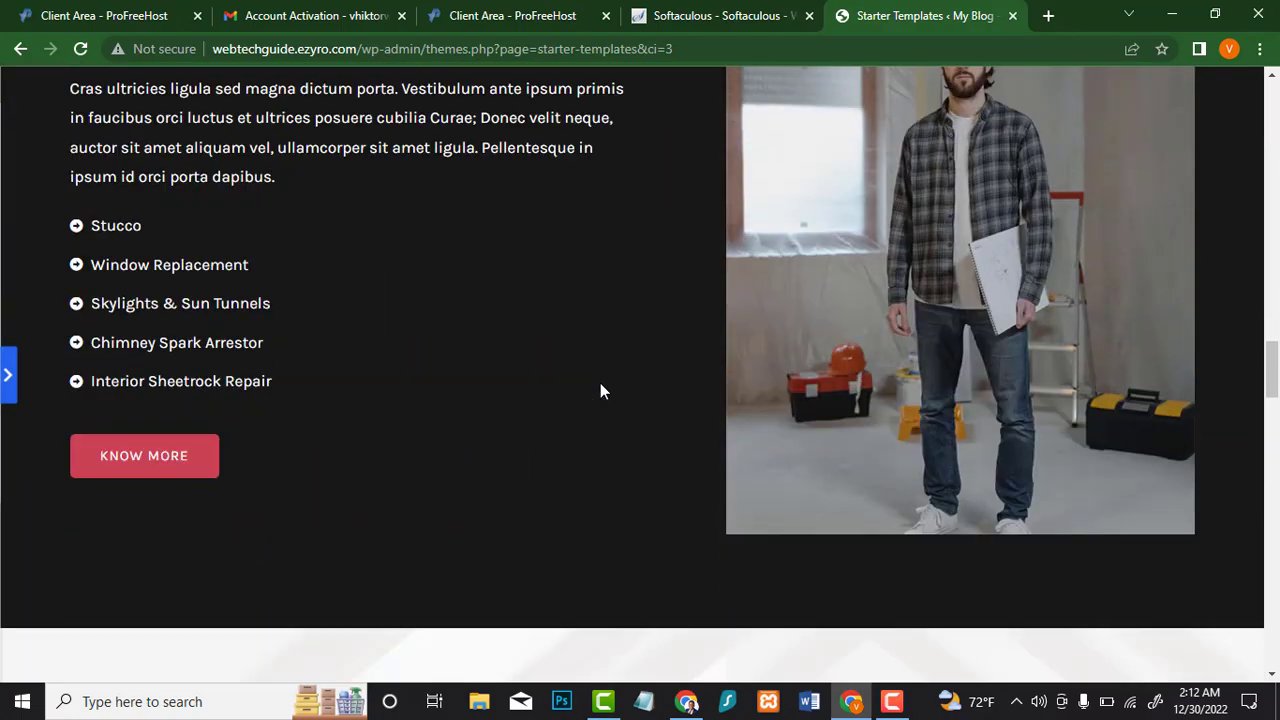
pyautogui.scroll(-10, 600, 382)
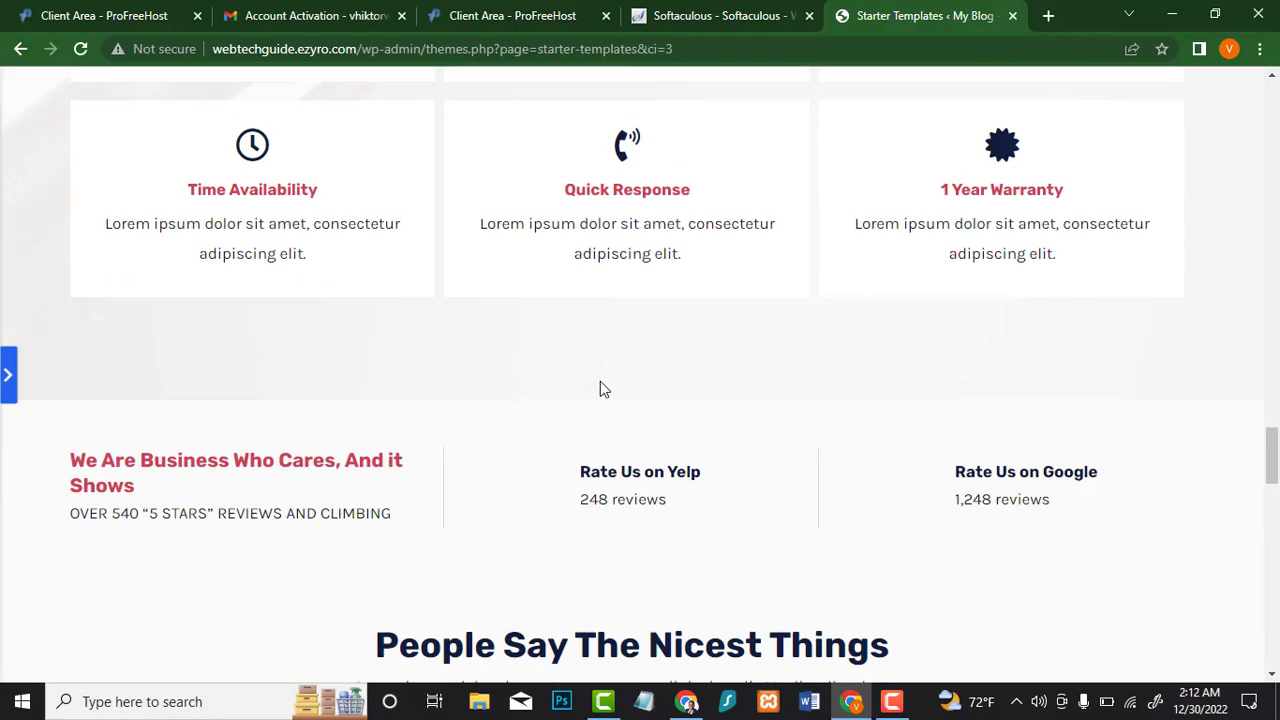
pyautogui.scroll(-12, 603, 389)
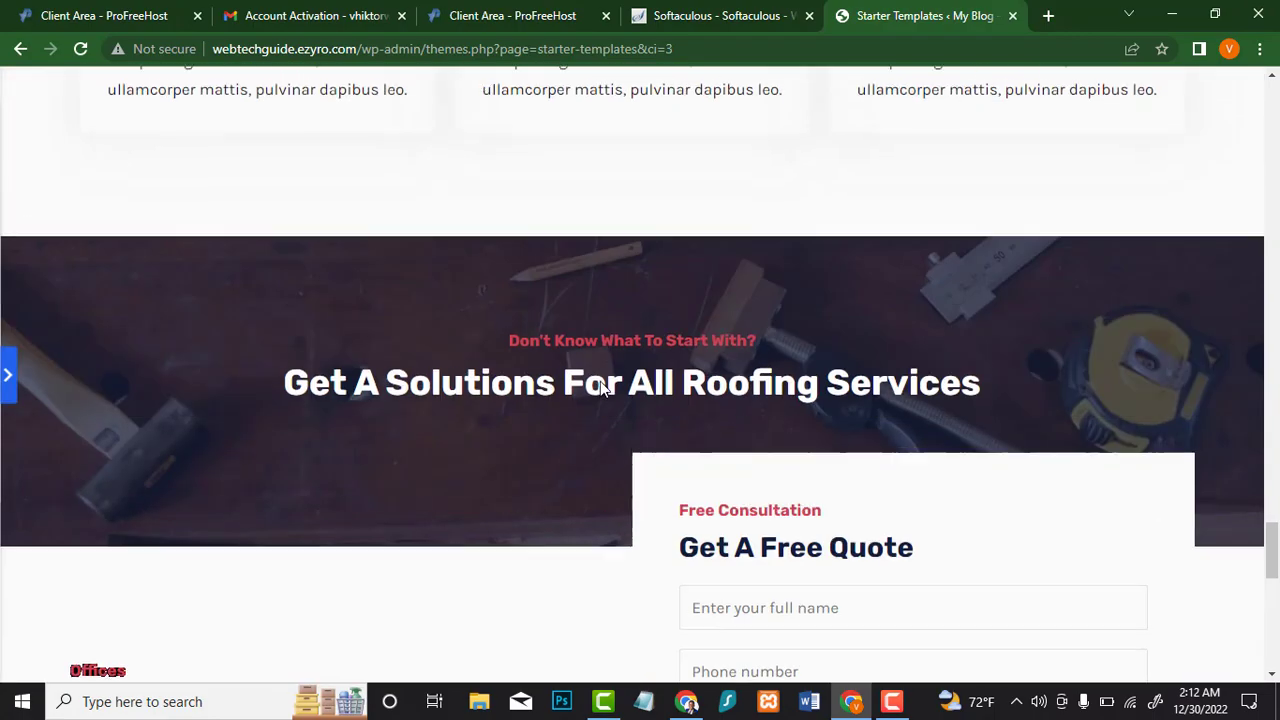
pyautogui.scroll(-5, 600, 389)
pyautogui.scroll(16, 612, 380)
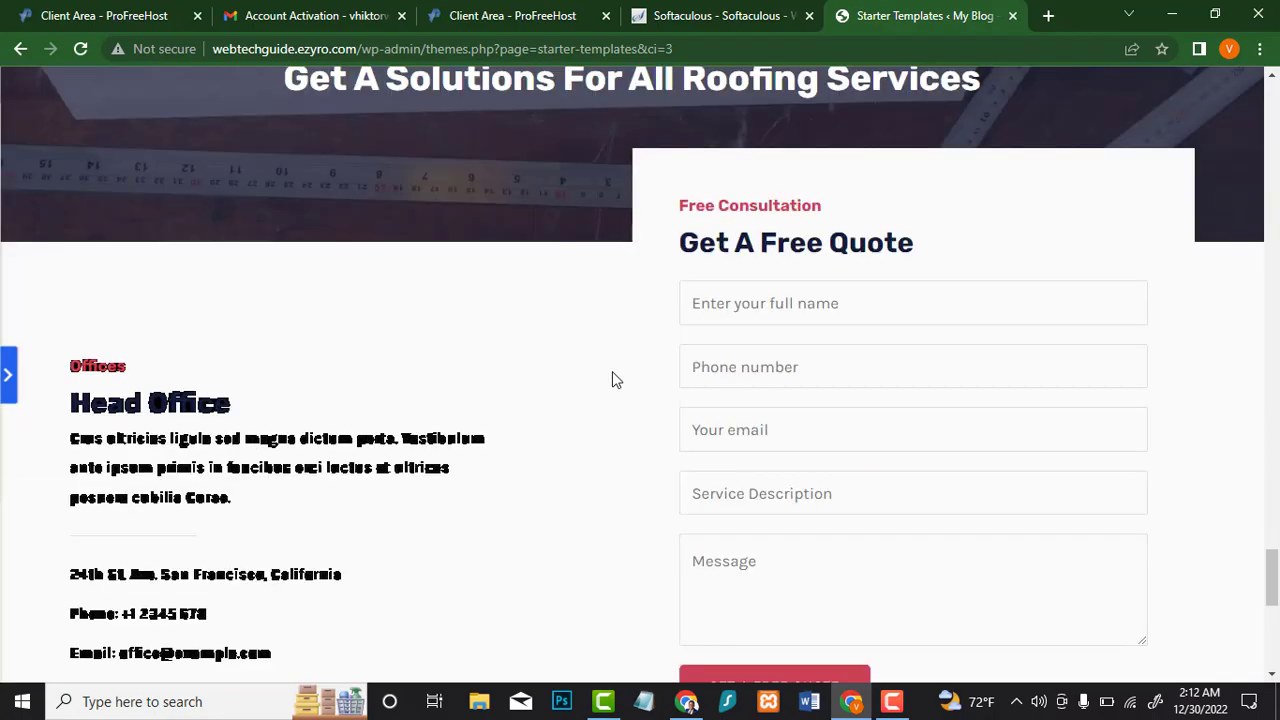
pyautogui.scroll(20, 615, 375)
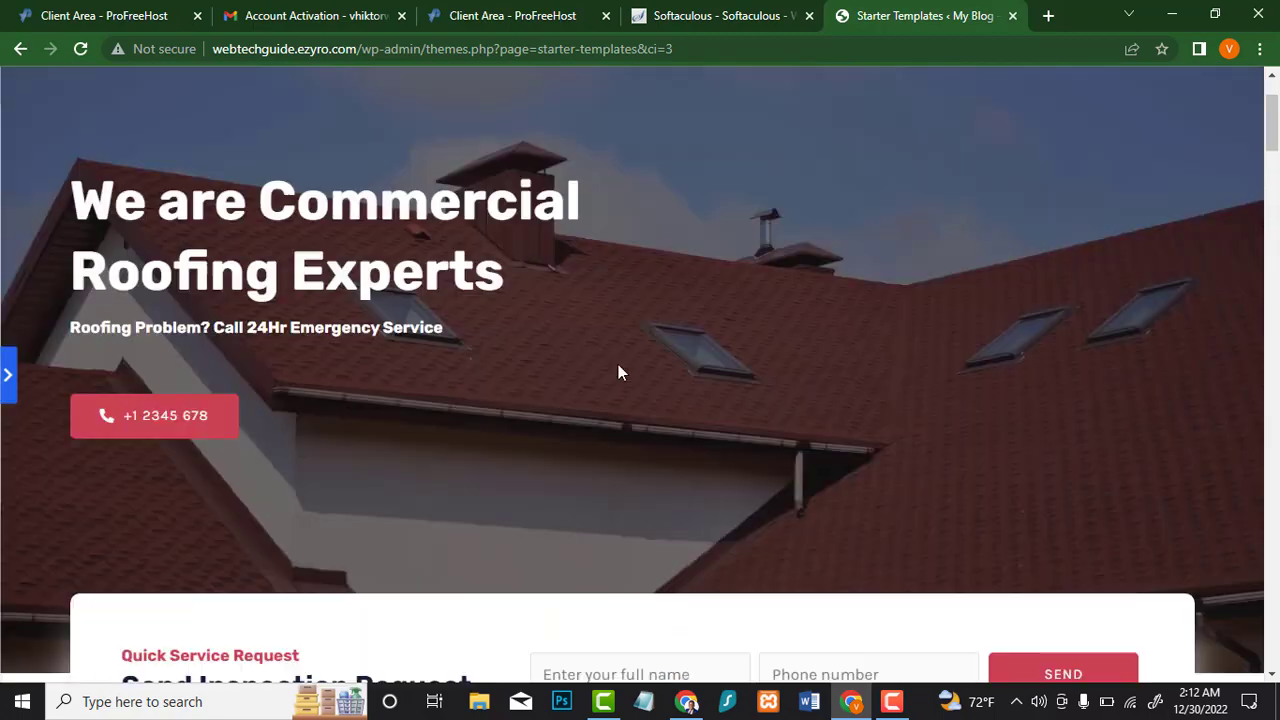
pyautogui.scroll(2, 618, 372)
pyautogui.click(7, 375)
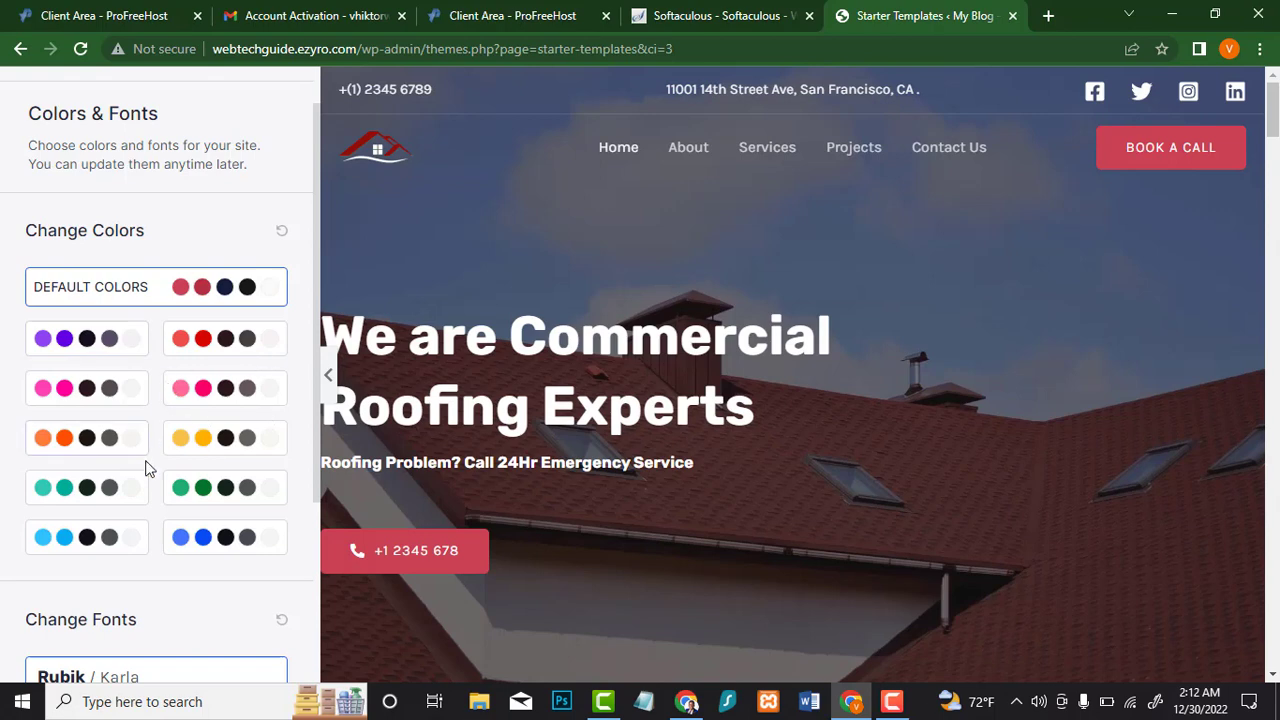
# Try yellow, red, purple and pink palettes to settle the site's red colour scheme
pyautogui.click(226, 441)
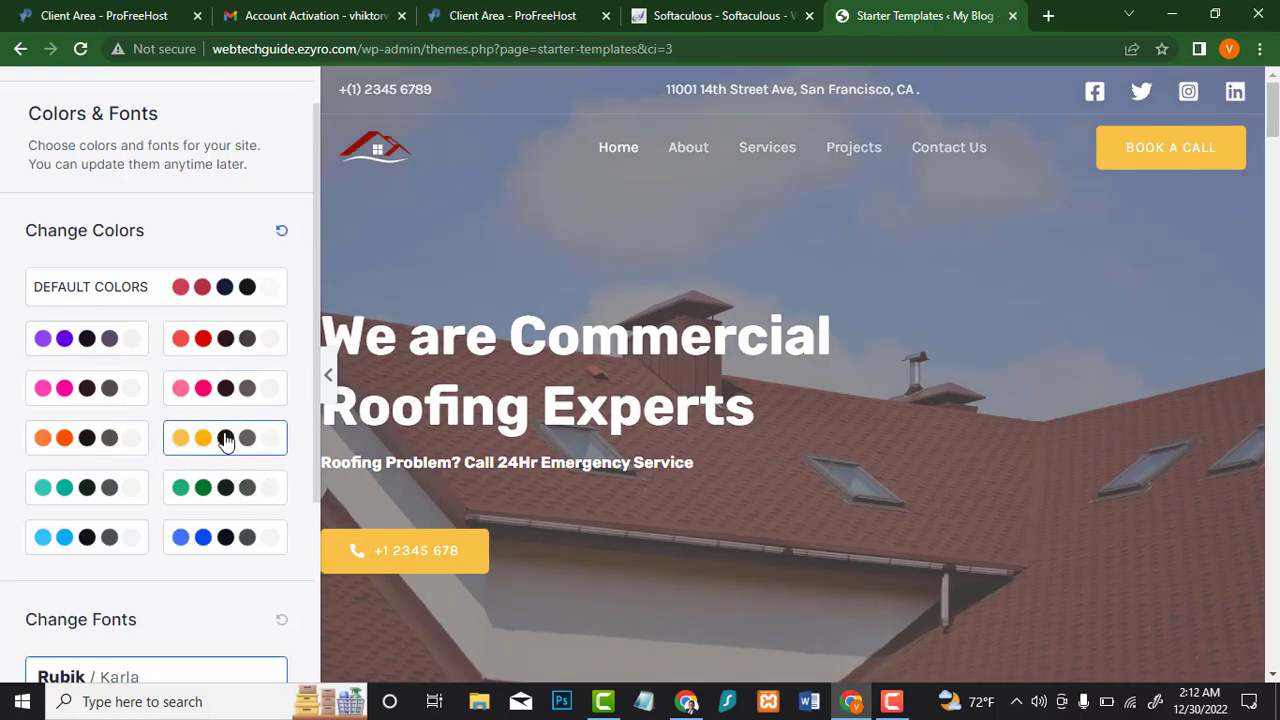
pyautogui.scroll(-5, 608, 349)
pyautogui.scroll(4, 678, 401)
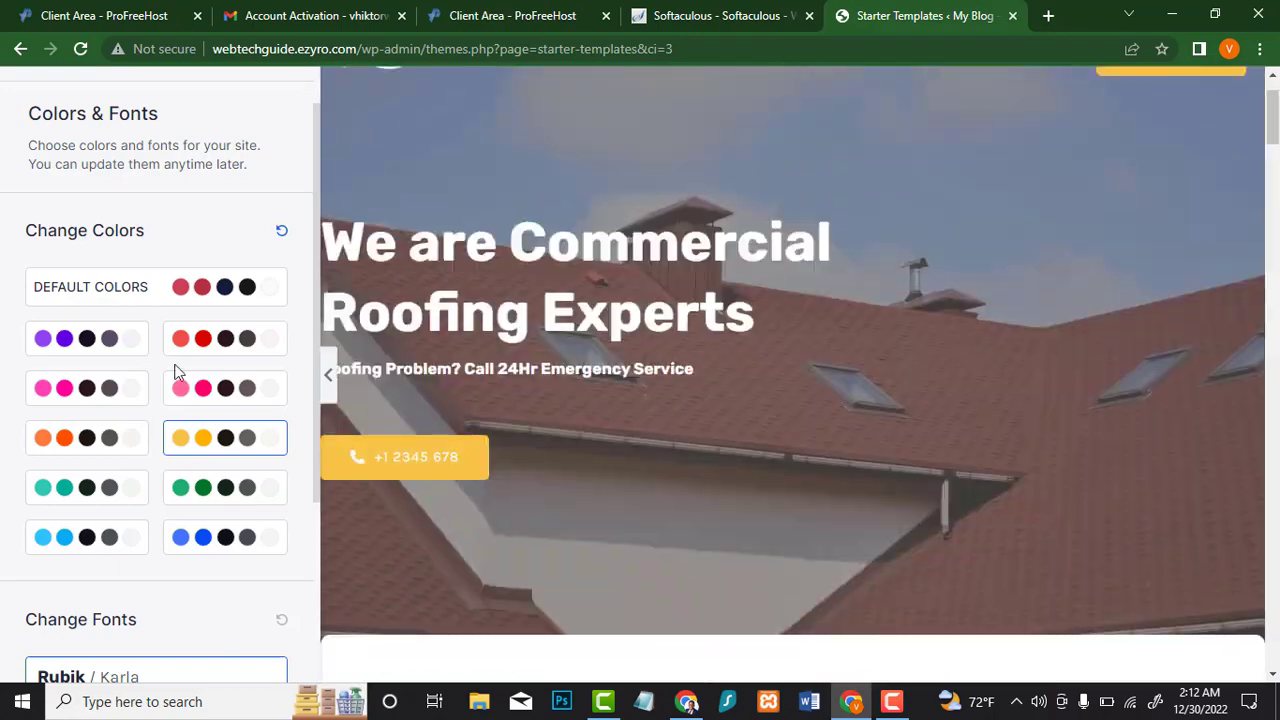
pyautogui.click(203, 350)
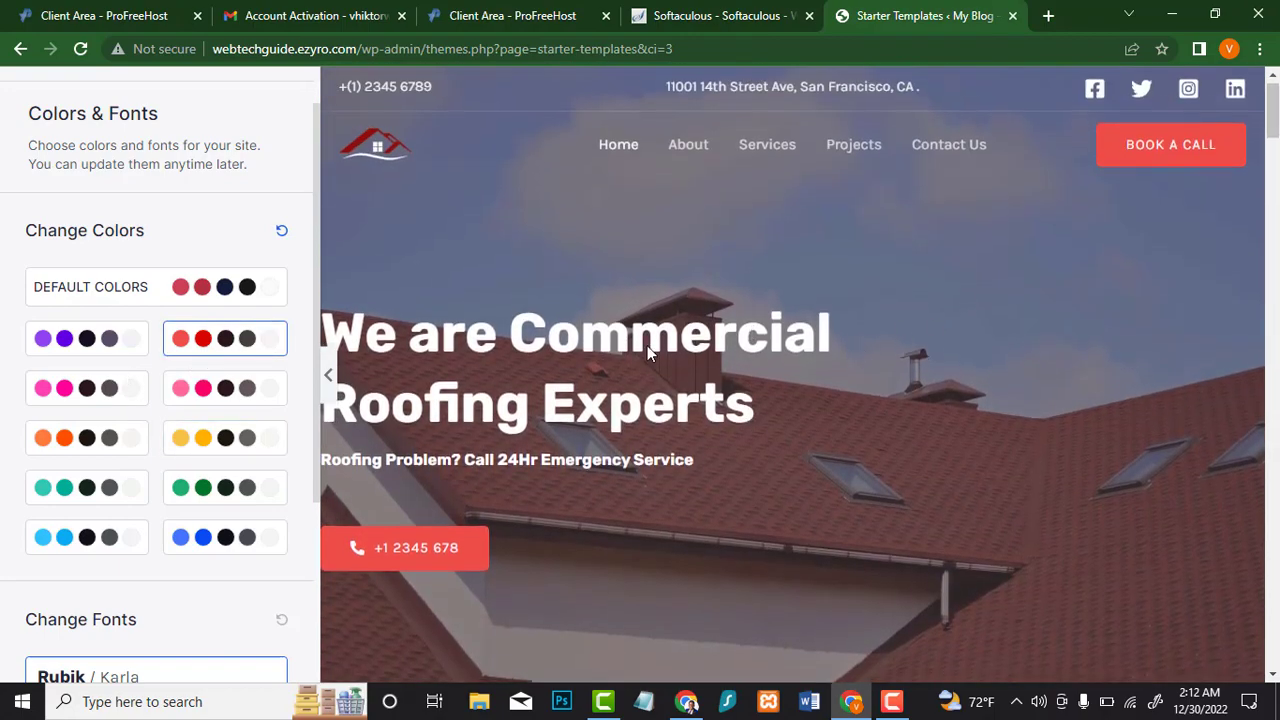
pyautogui.scroll(-2, 960, 370)
pyautogui.scroll(-5, 1094, 390)
pyautogui.scroll(2, 1080, 380)
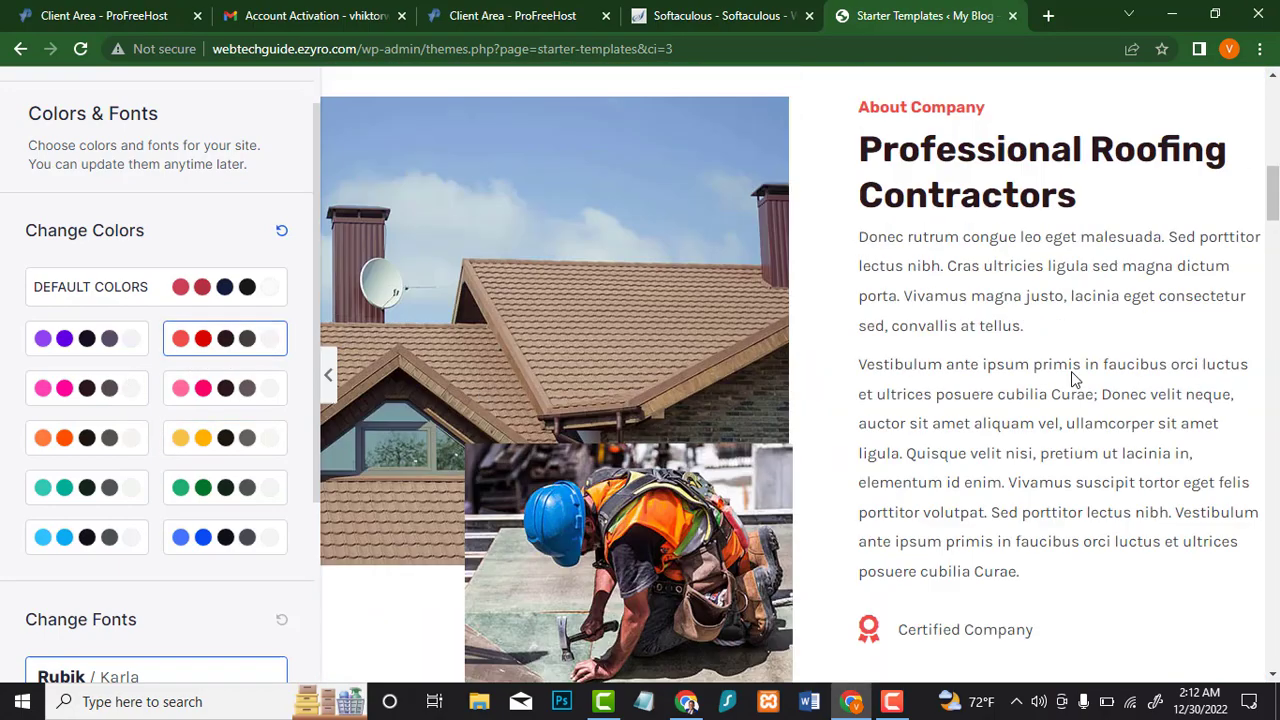
pyautogui.scroll(-5, 1076, 367)
pyautogui.click(245, 287)
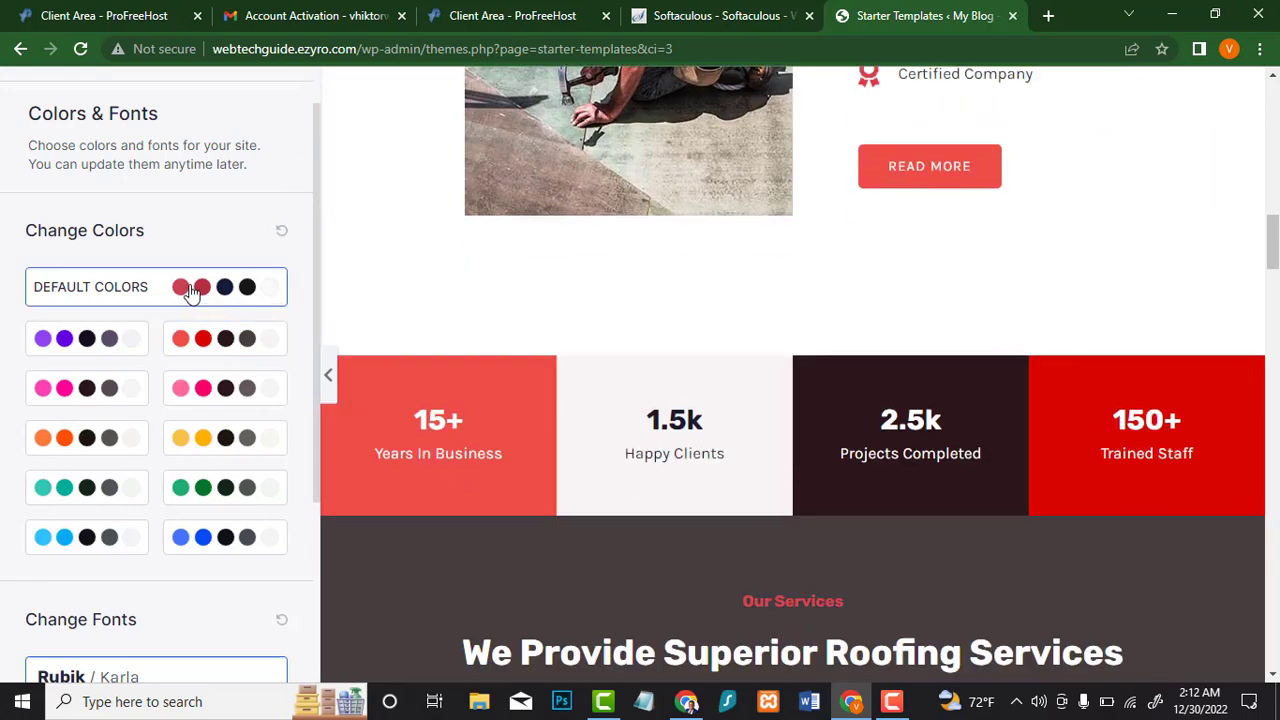
pyautogui.click(88, 362)
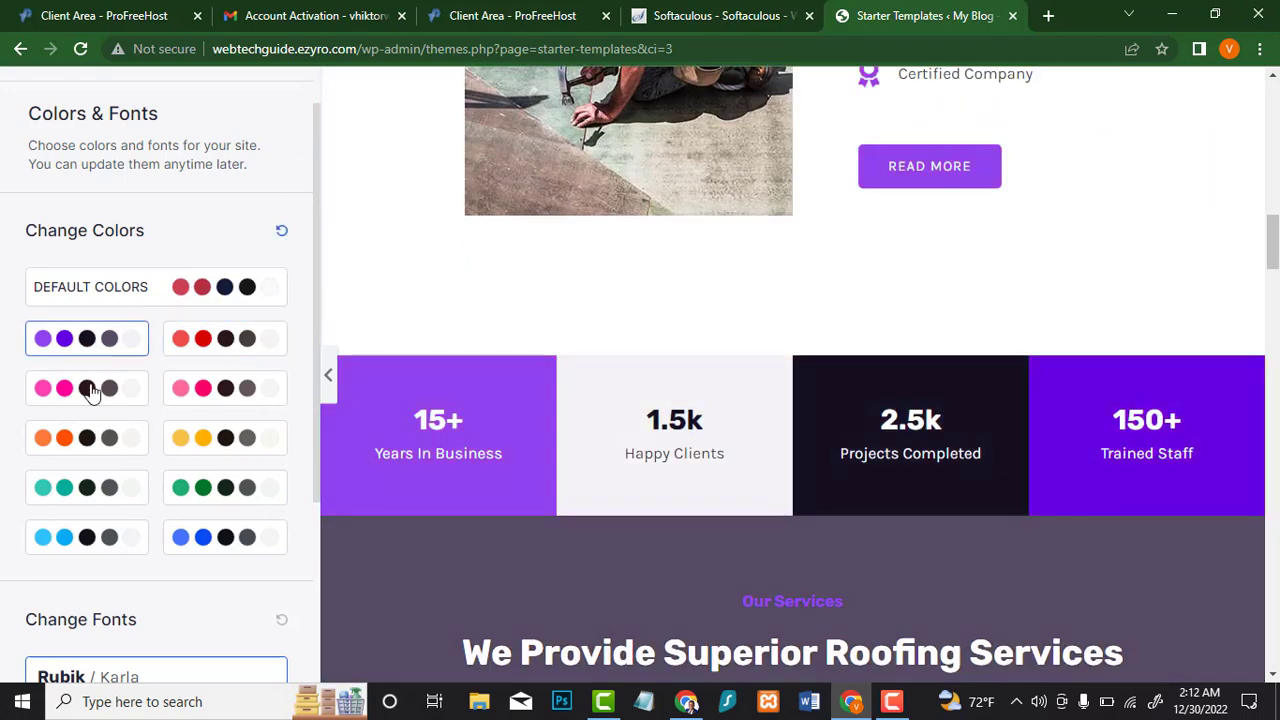
pyautogui.click(200, 346)
pyautogui.click(43, 390)
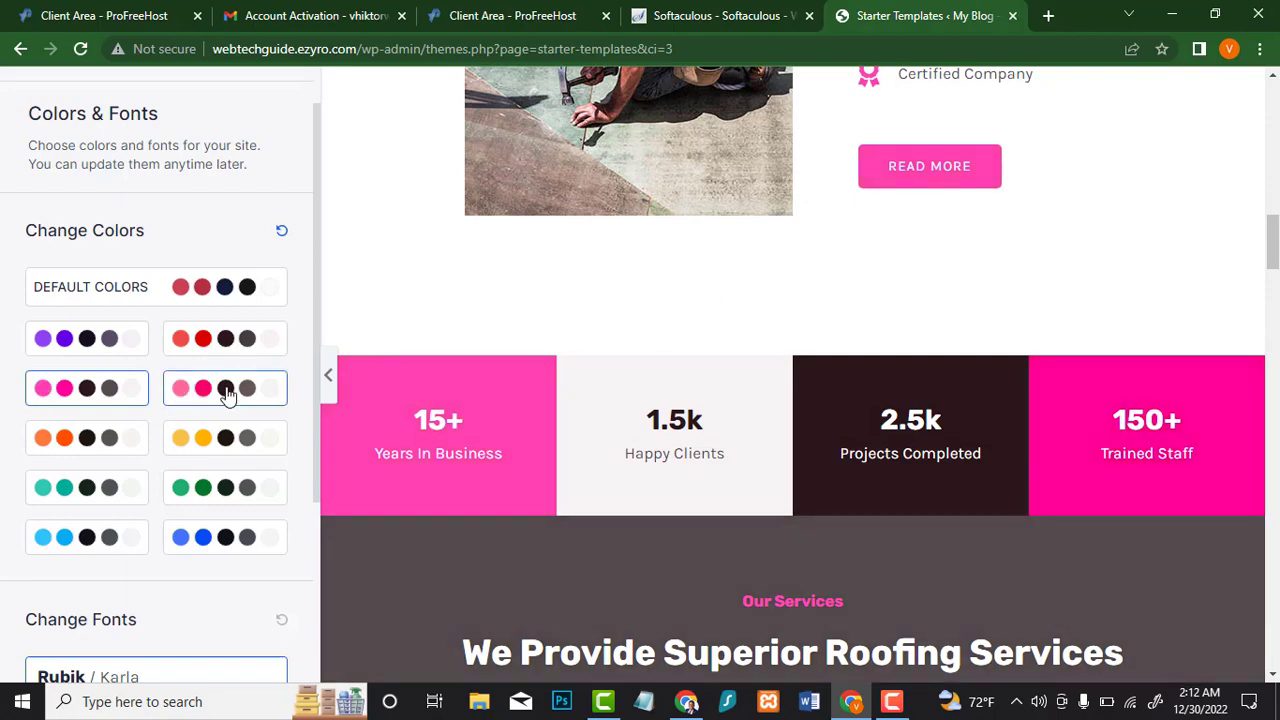
pyautogui.click(228, 390)
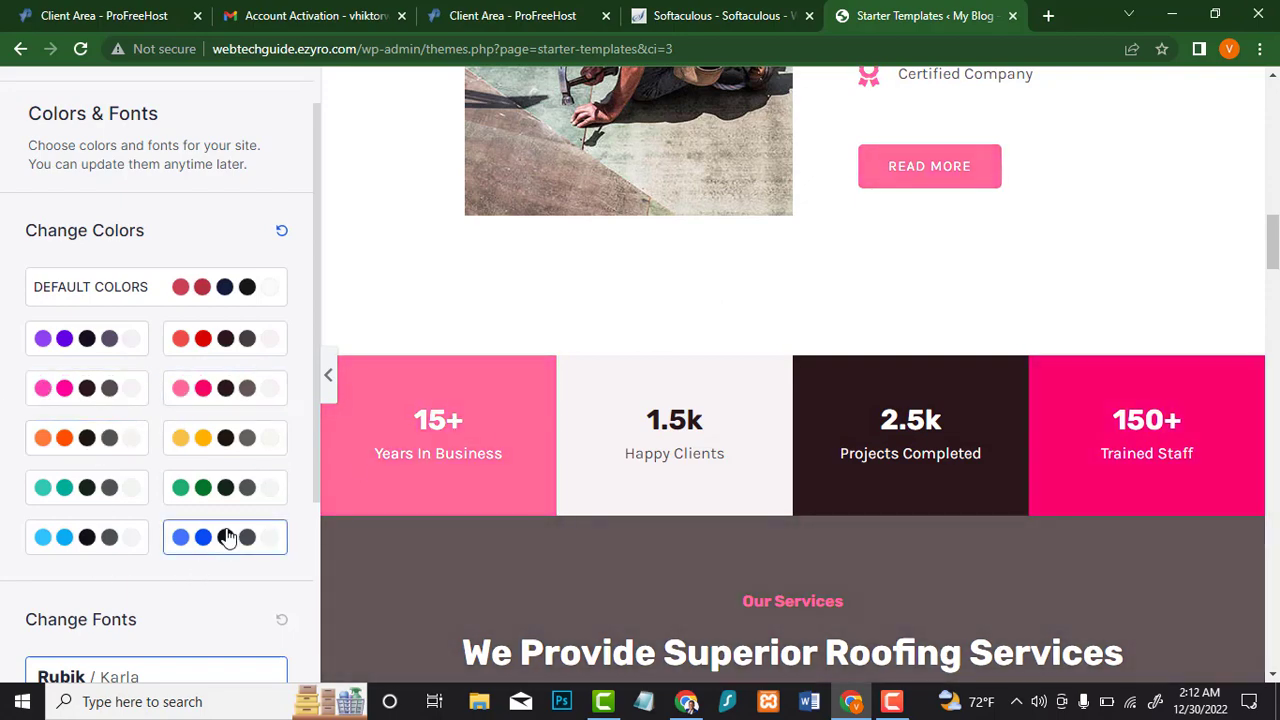
# Choose the Montserrat / Lato font pairing for headings and body text
pyautogui.scroll(15, 922, 380)
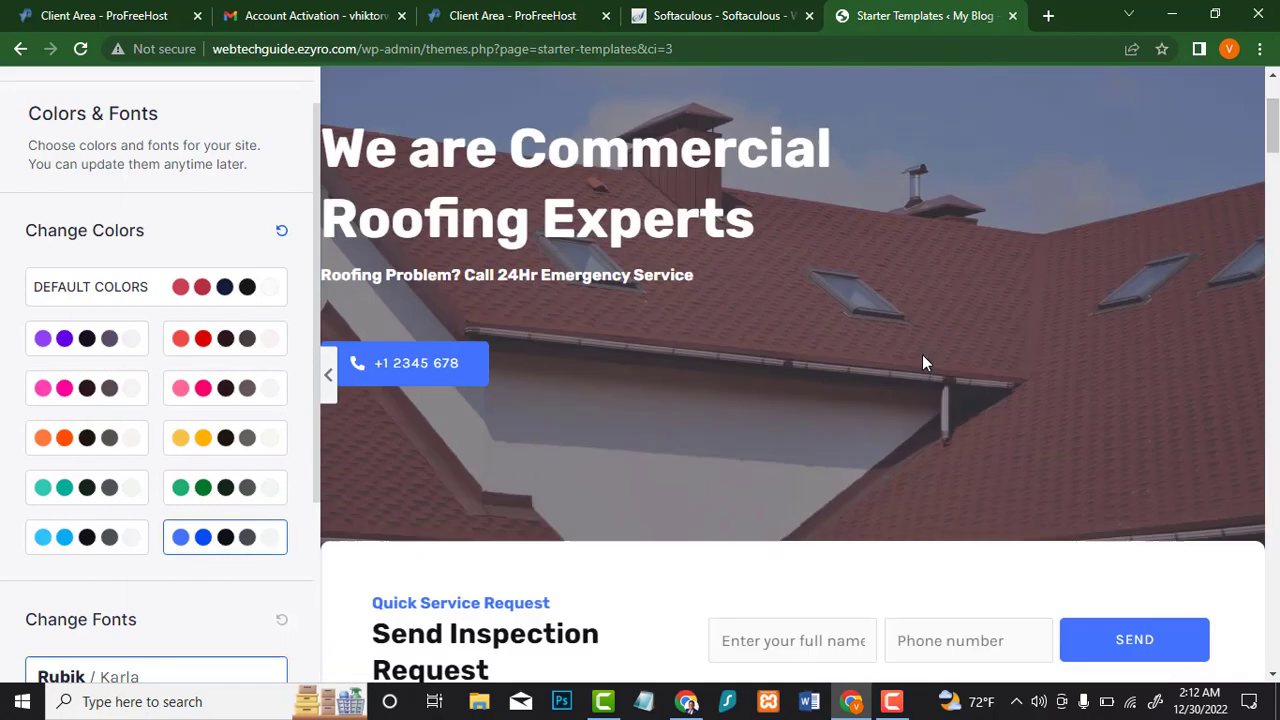
pyautogui.scroll(2, 922, 363)
pyautogui.scroll(-10, 686, 323)
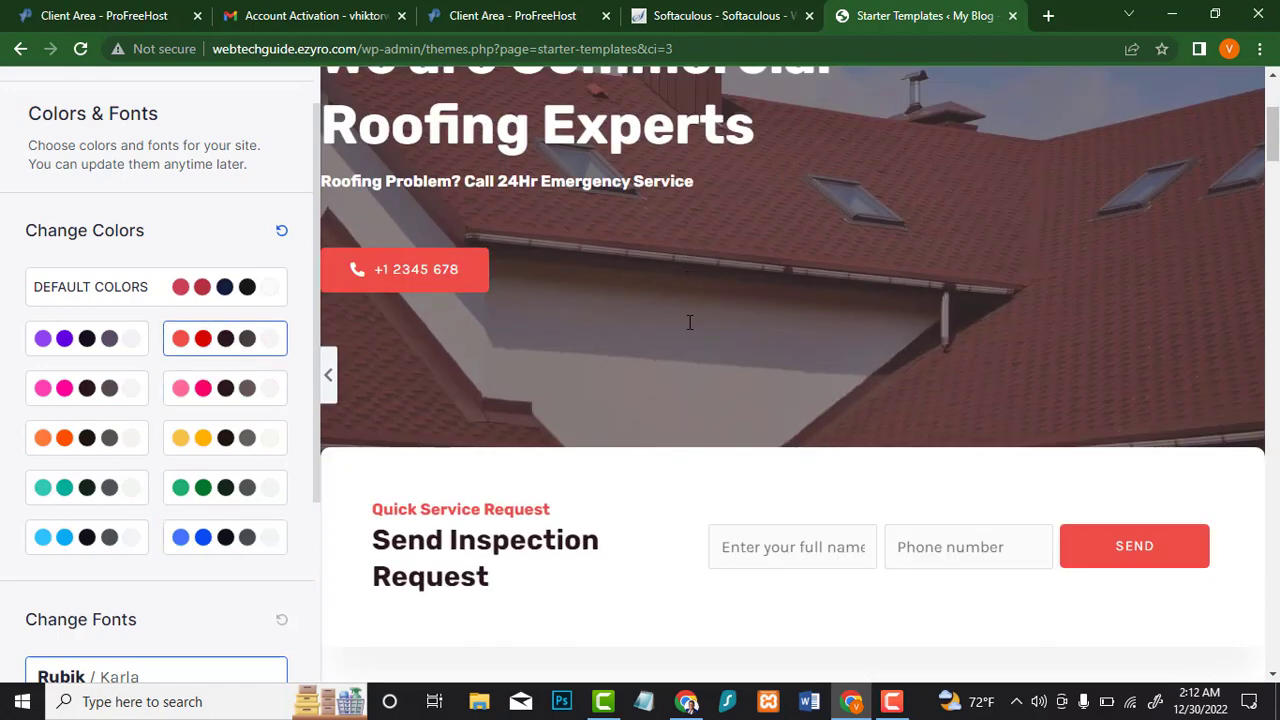
pyautogui.scroll(-1, 170, 445)
pyautogui.scroll(-3, 170, 445)
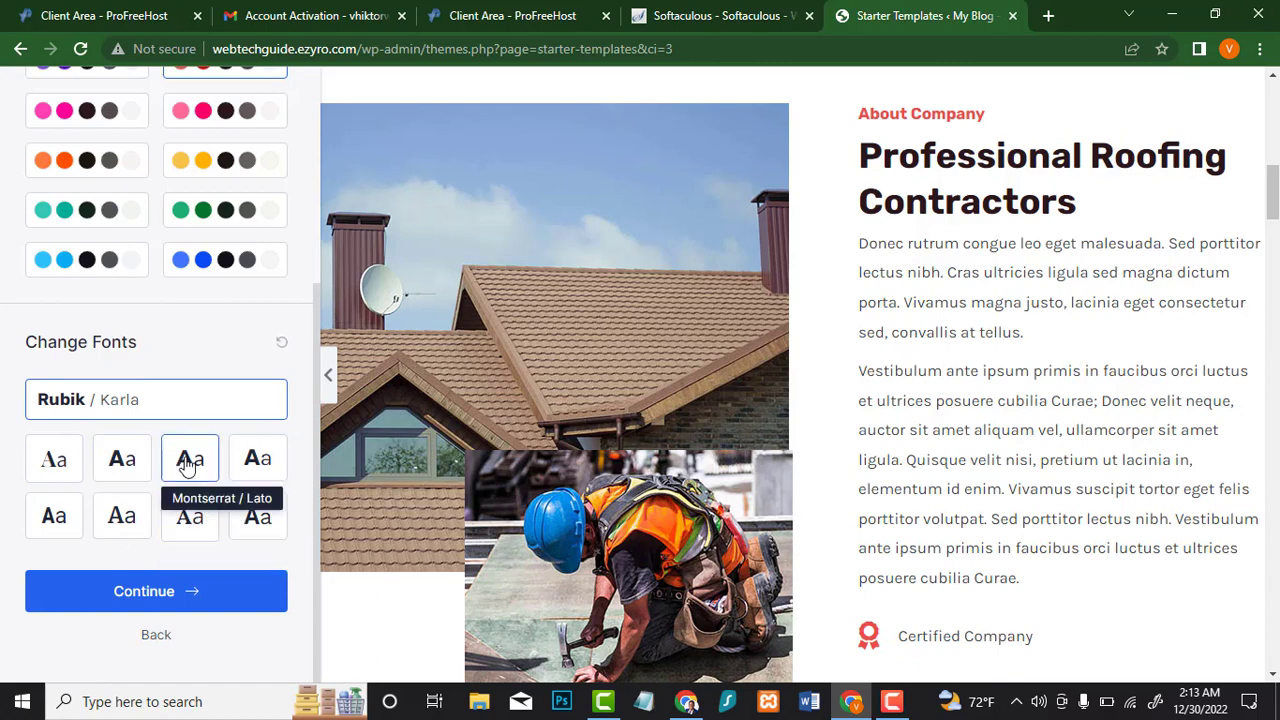
pyautogui.click(190, 463)
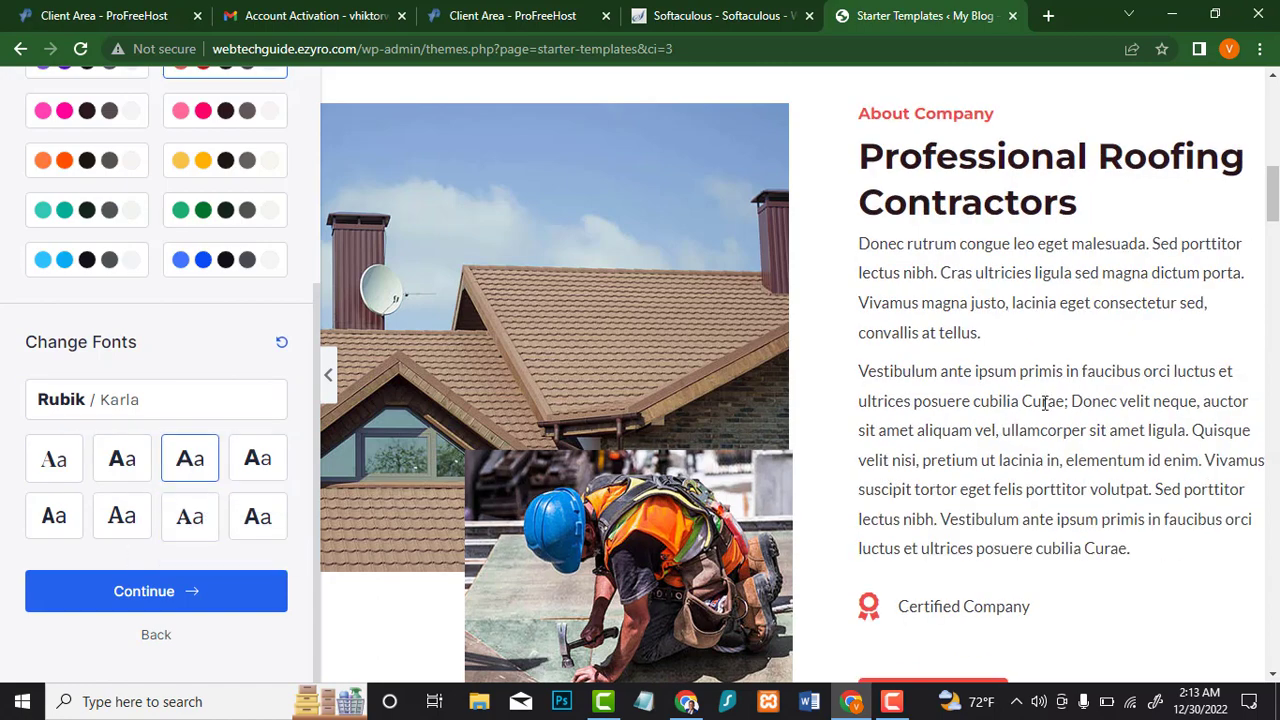
pyautogui.scroll(10, 1040, 415)
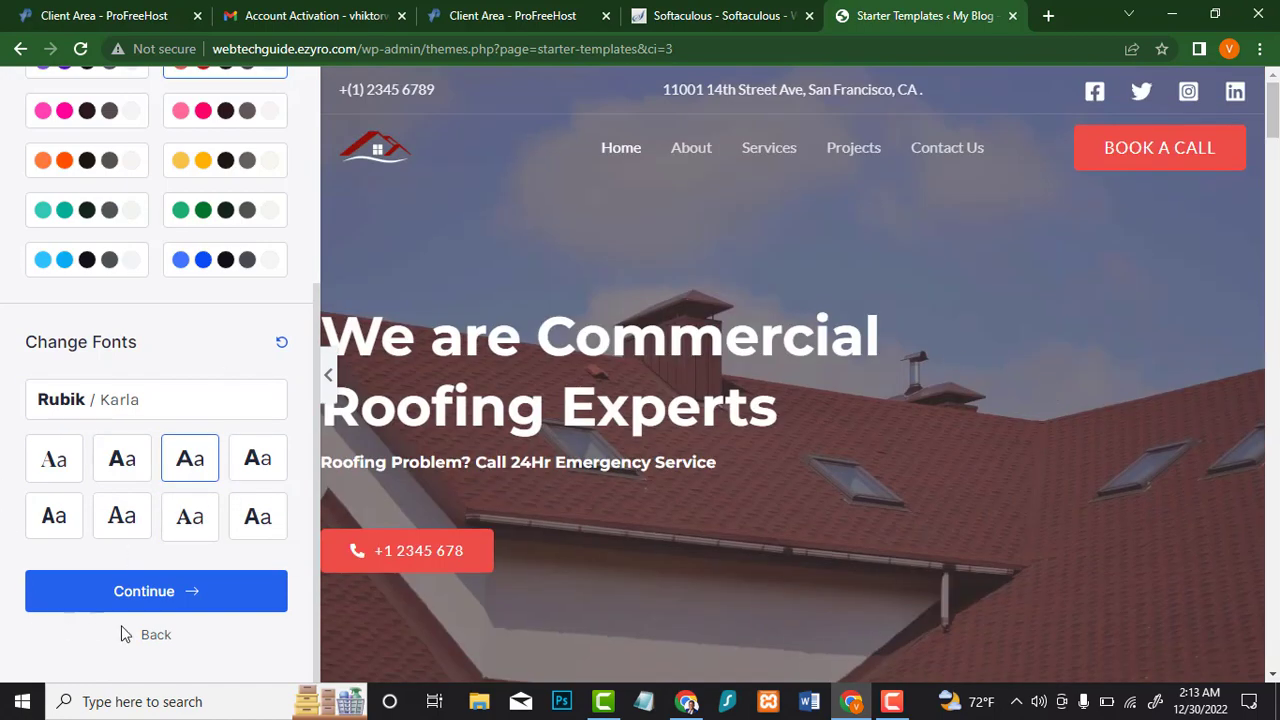
# Advance to the final form and enter name, saved work email, Intermediate and Myself/My Company
pyautogui.click(194, 590)
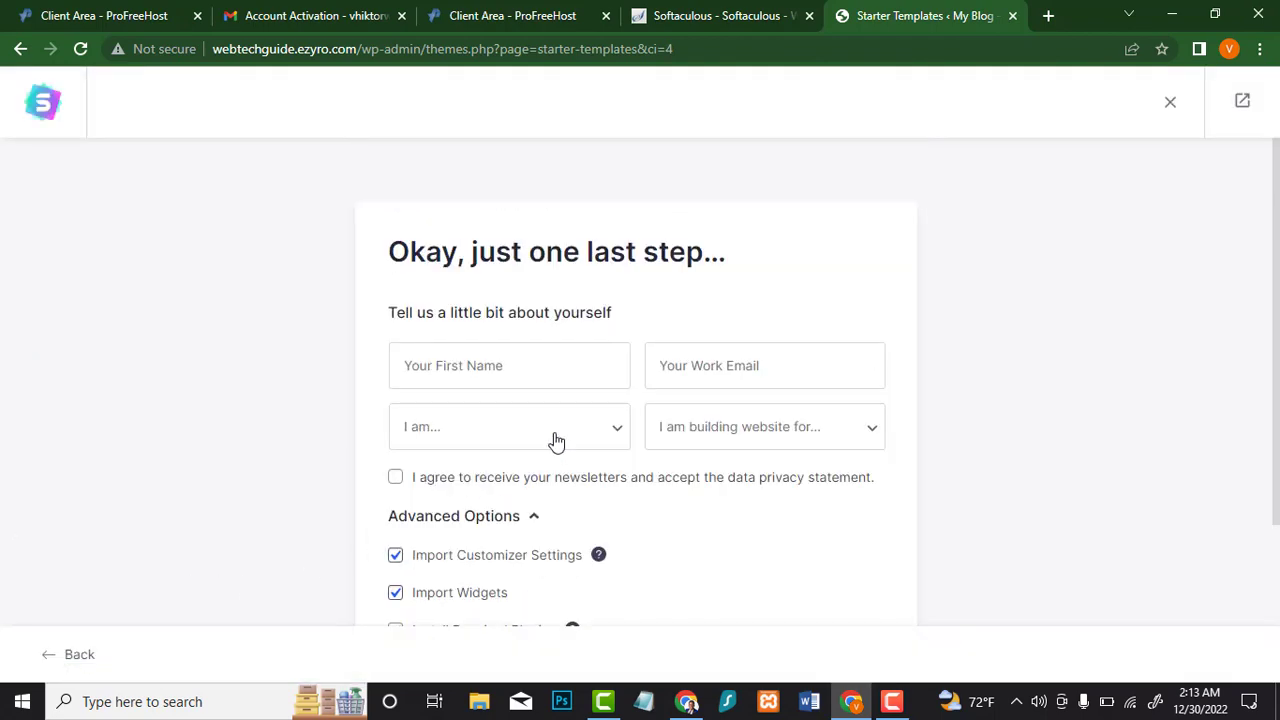
pyautogui.scroll(-2, 440, 360)
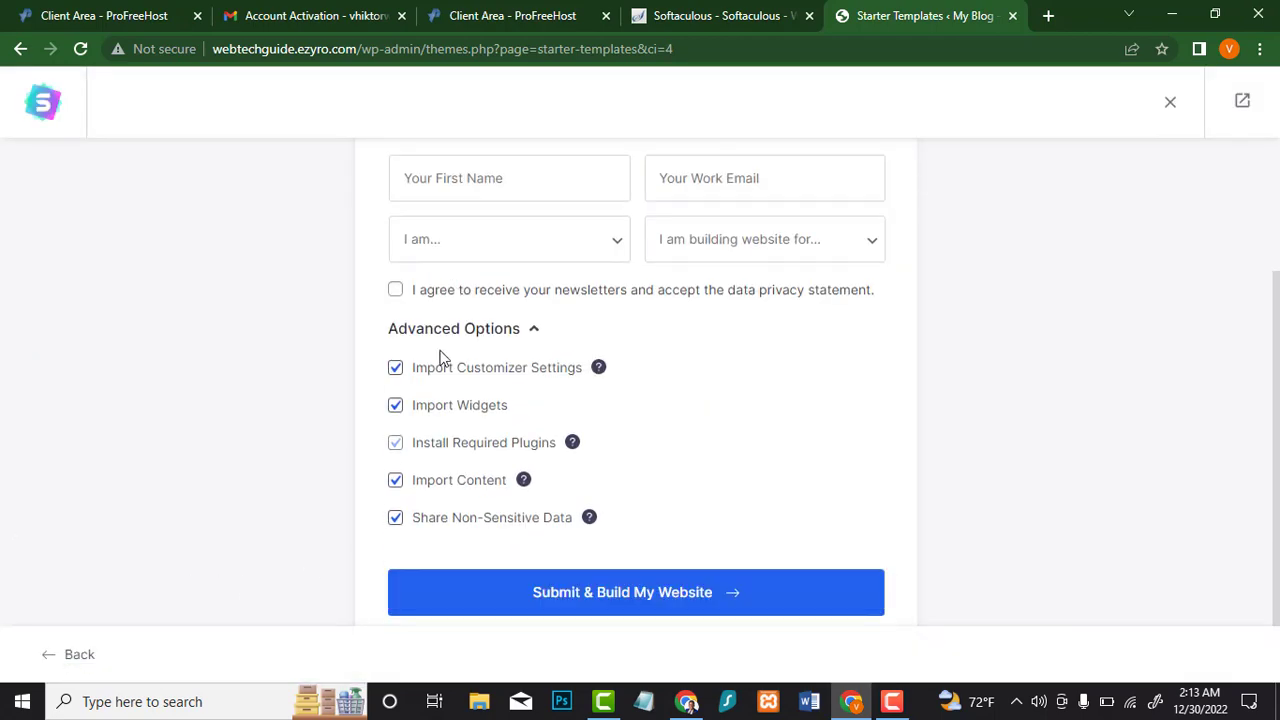
pyautogui.scroll(2, 431, 391)
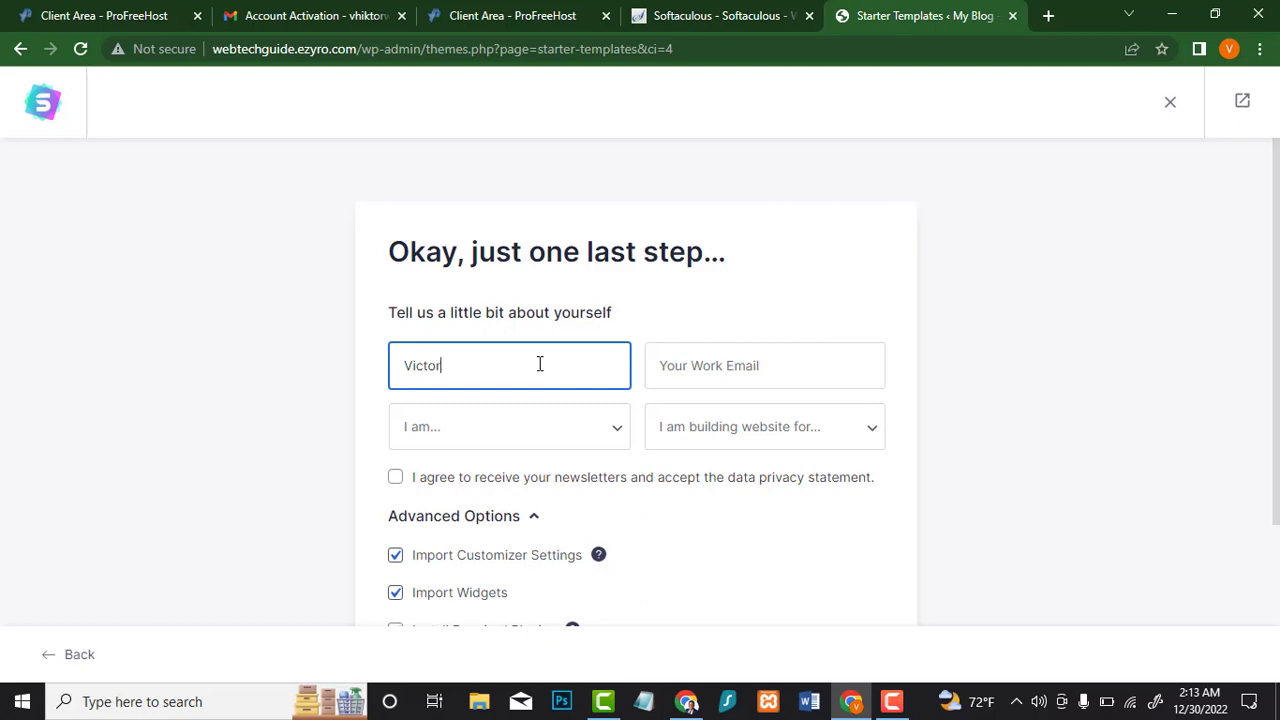
pyautogui.click(712, 373)
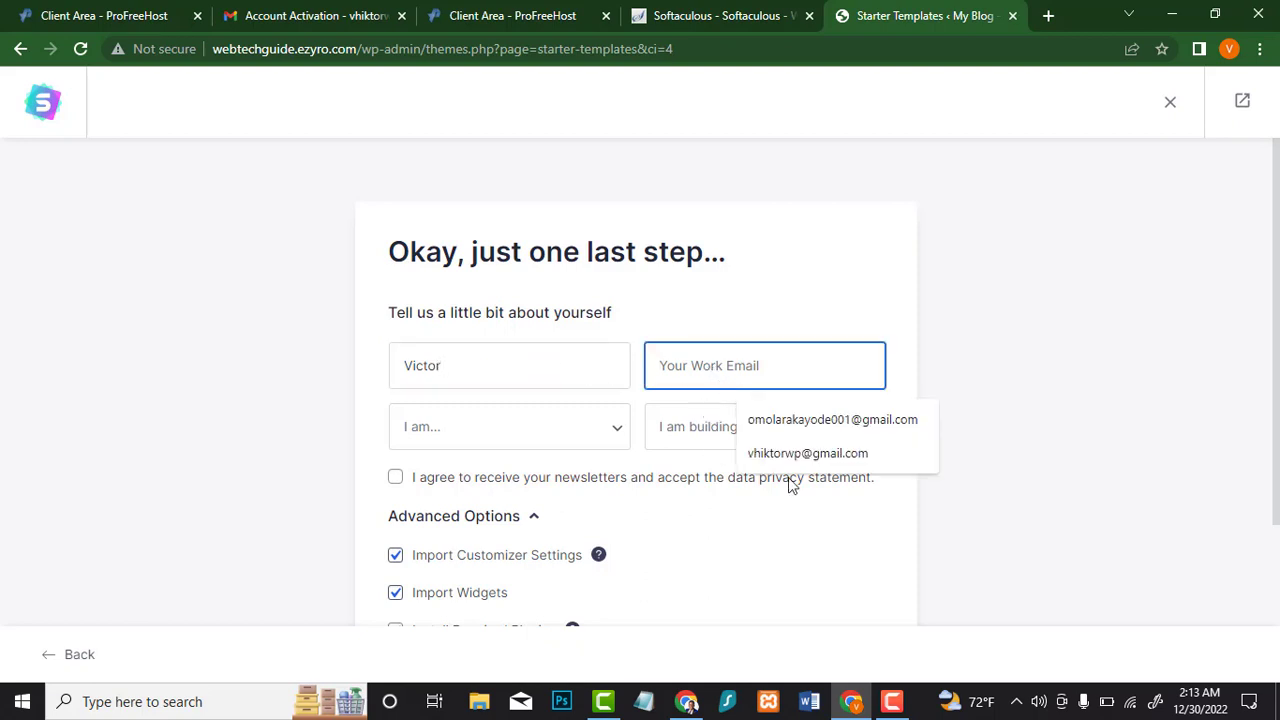
pyautogui.click(824, 454)
pyautogui.click(461, 445)
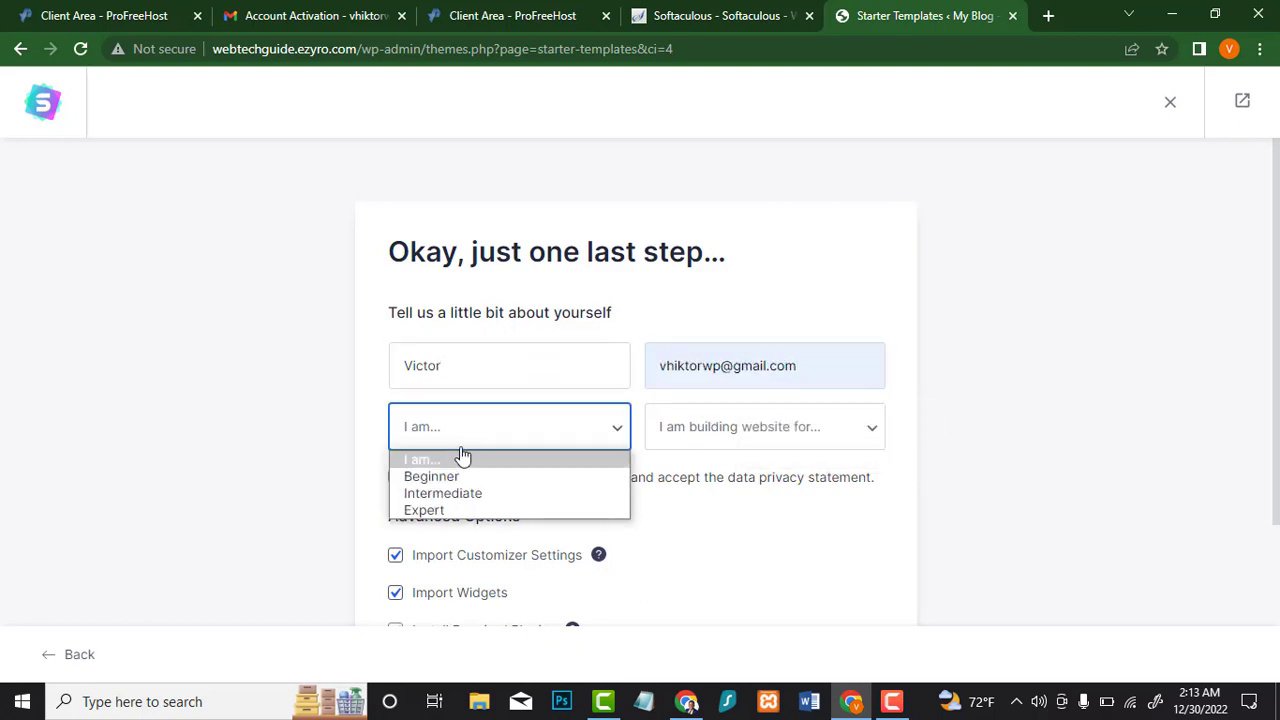
pyautogui.click(528, 494)
pyautogui.click(737, 441)
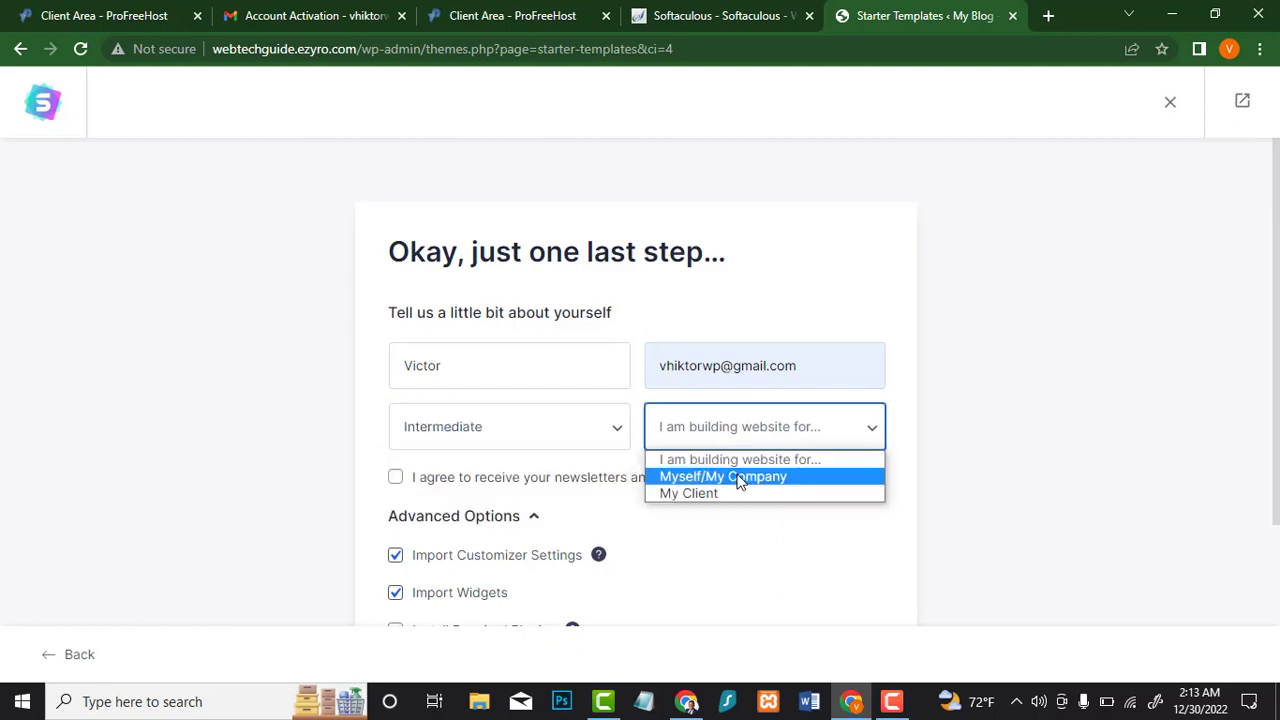
pyautogui.click(740, 478)
pyautogui.scroll(-2, 568, 481)
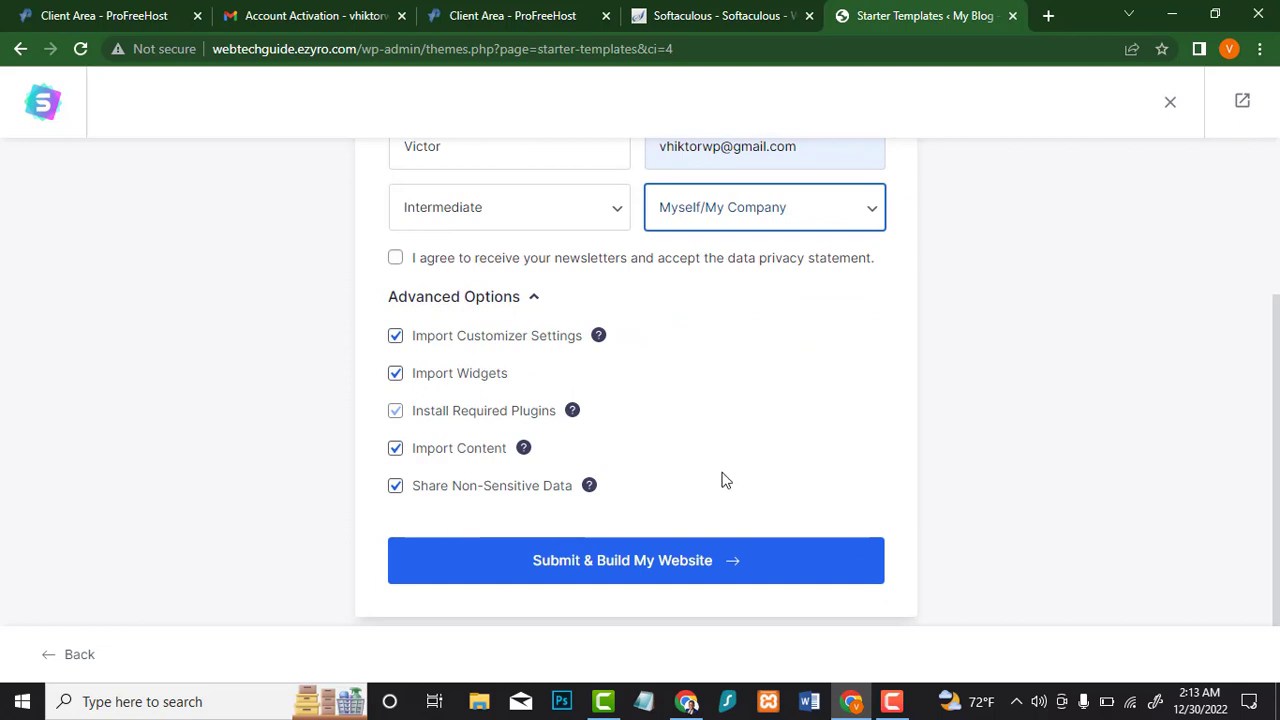
# Submit the form with 'Submit & Build My Website' and let the import finish
pyautogui.click(662, 566)
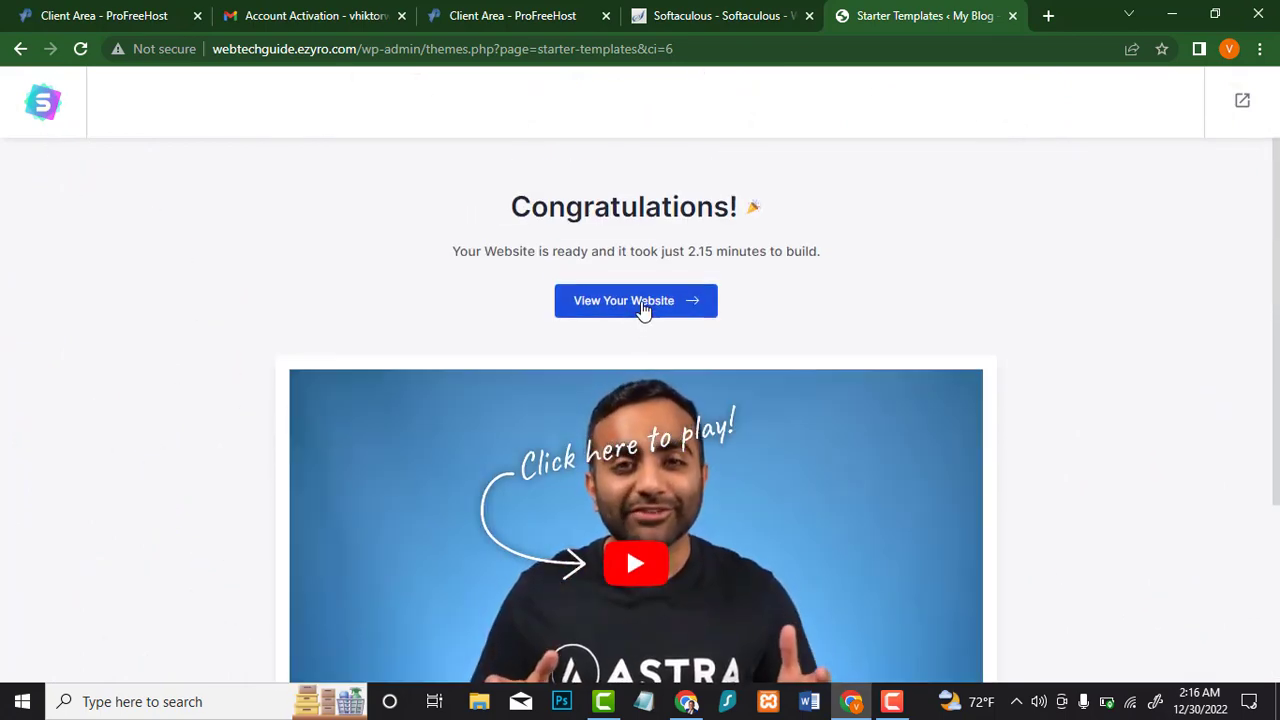
# Open the built roofing home page in a new tab and scroll through its sections
pyautogui.click(643, 312)
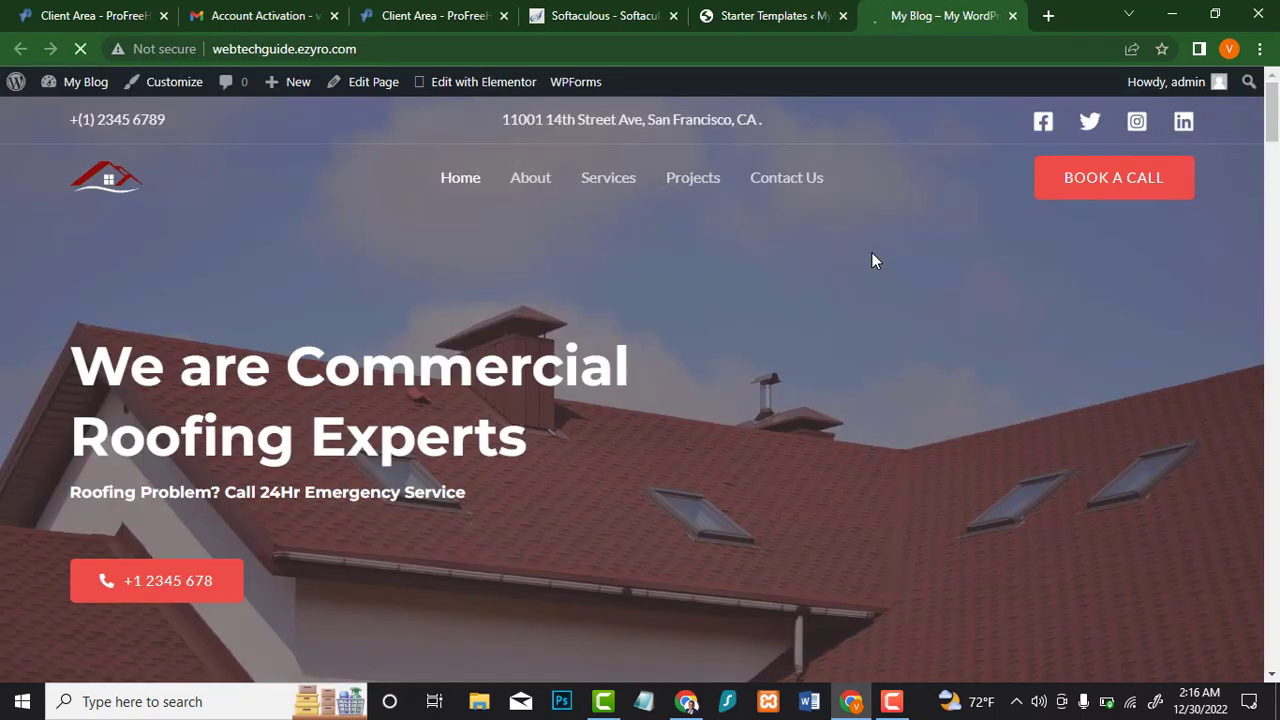
pyautogui.moveTo(288, 82)
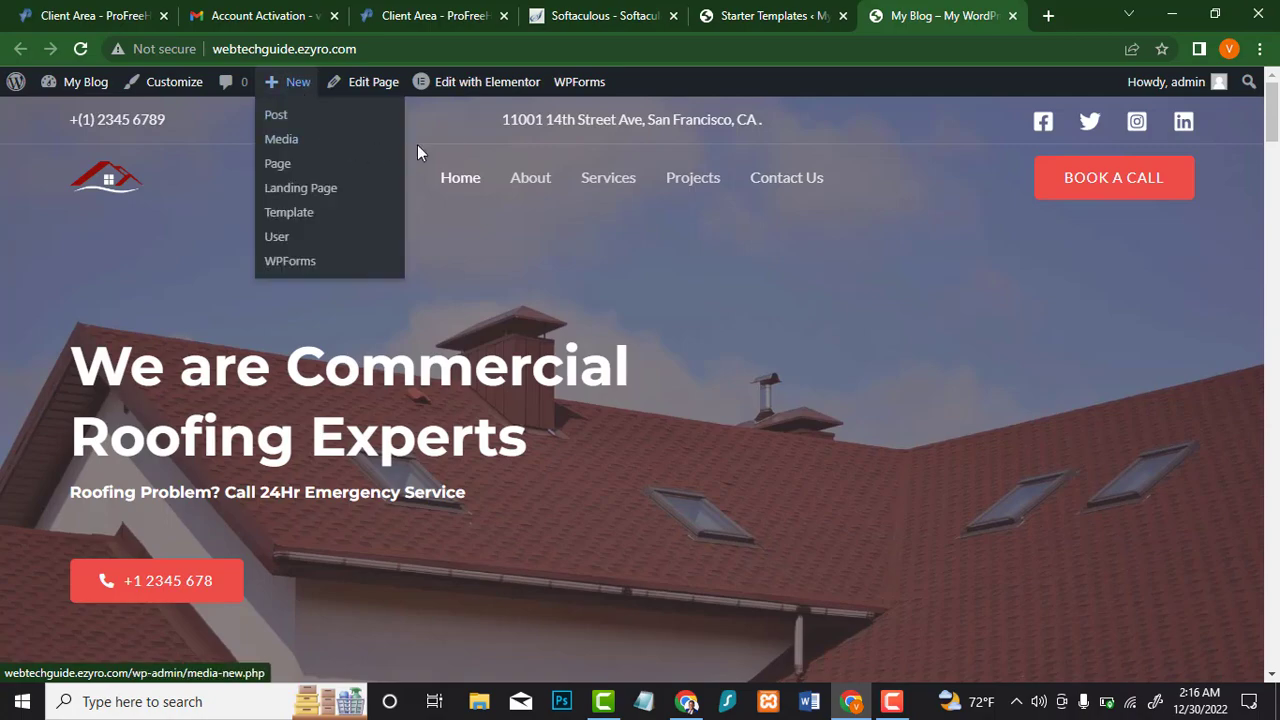
pyautogui.scroll(-10, 589, 258)
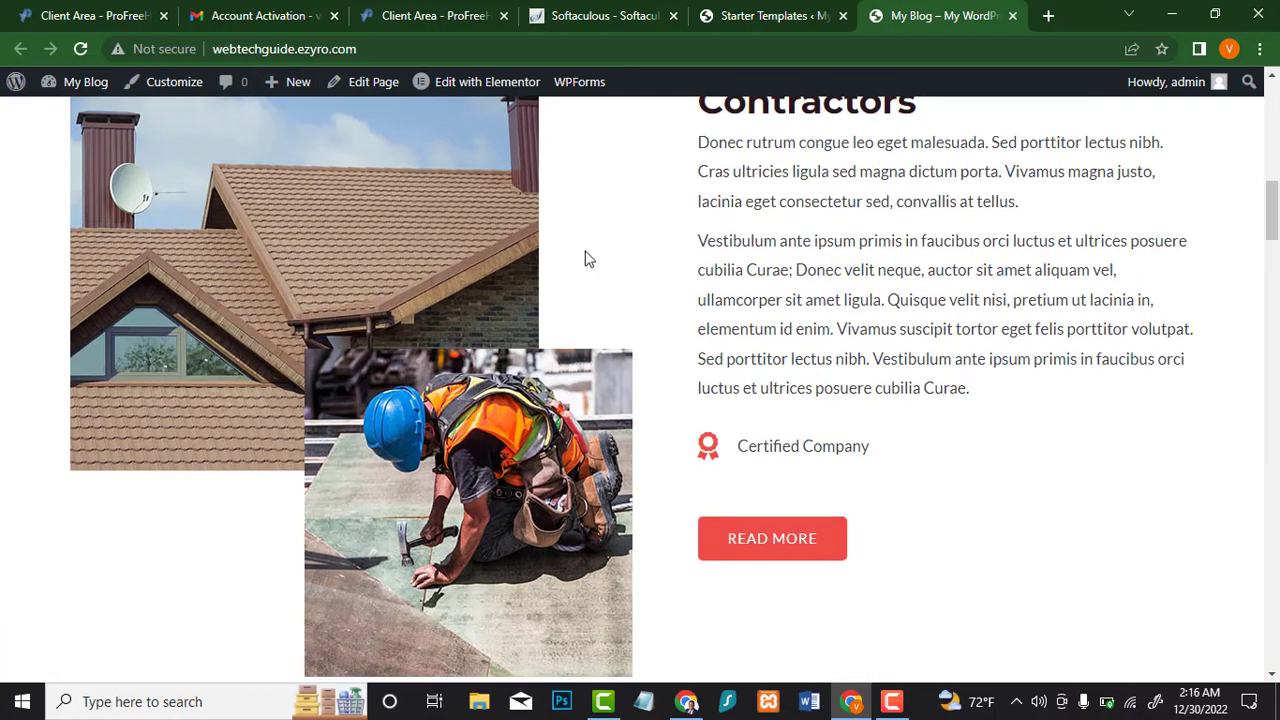
pyautogui.scroll(-18, 589, 258)
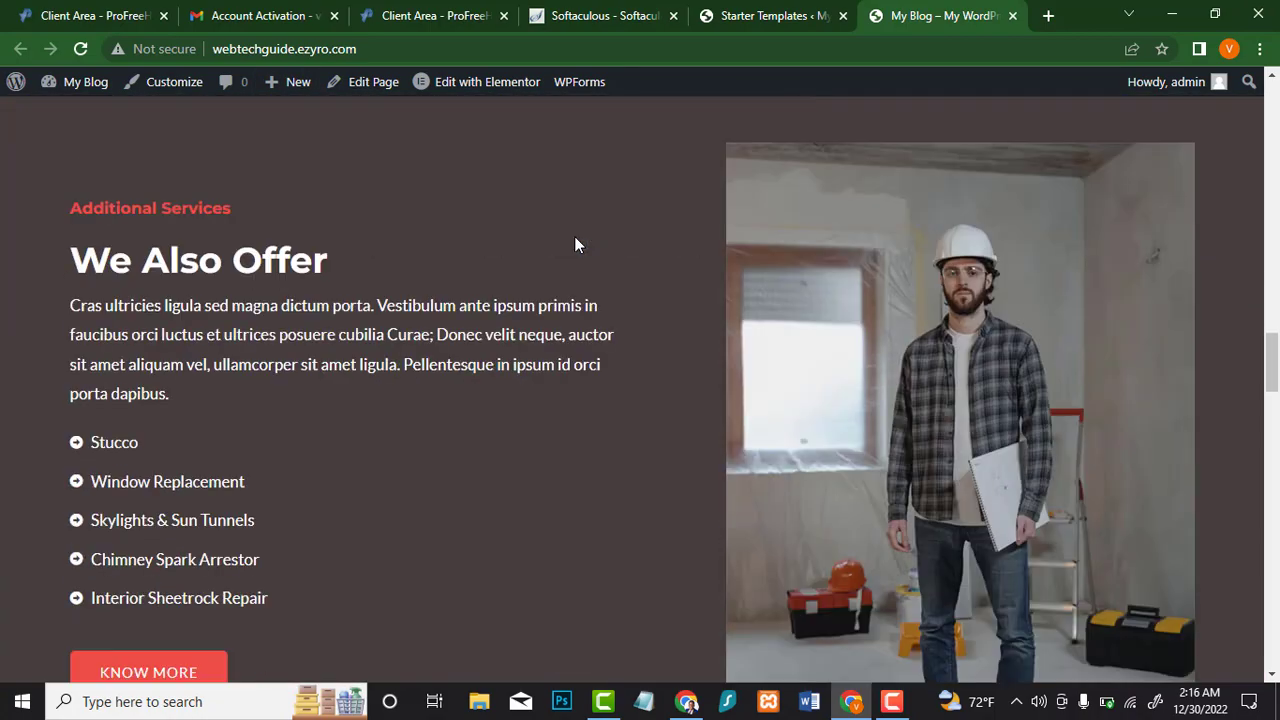
pyautogui.scroll(-20, 575, 244)
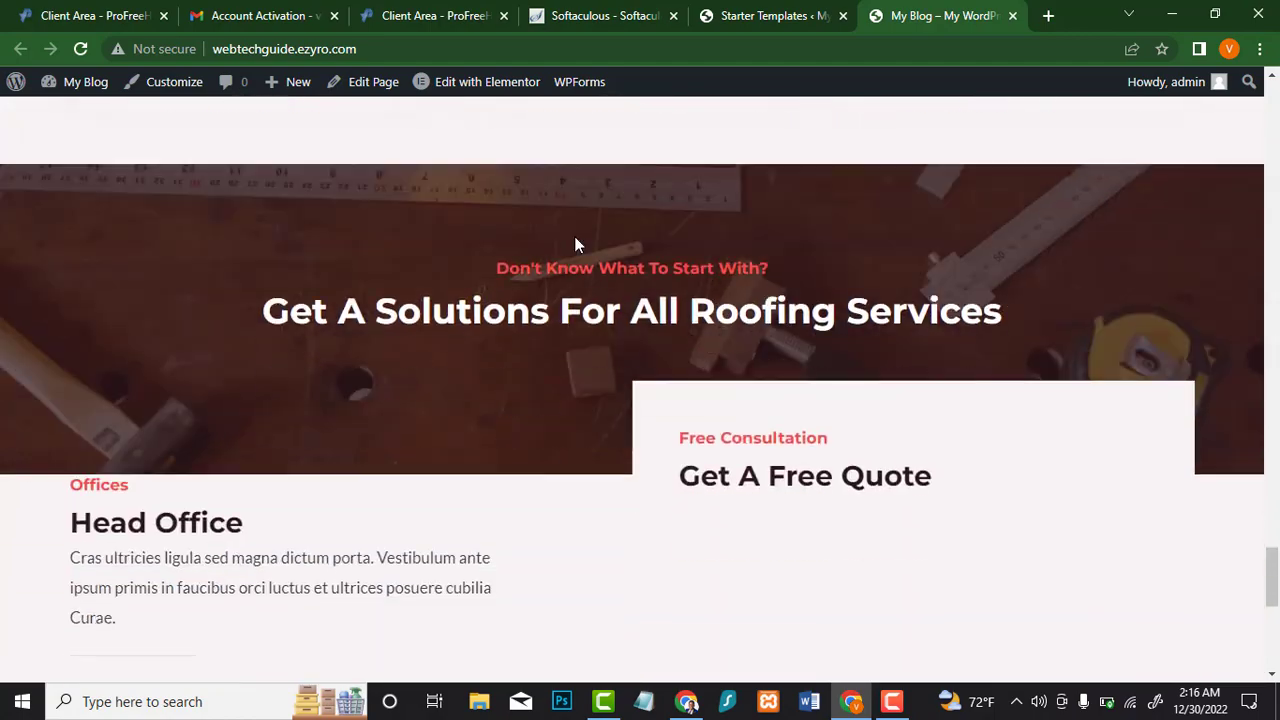
pyautogui.scroll(-8, 575, 244)
pyautogui.scroll(15, 575, 244)
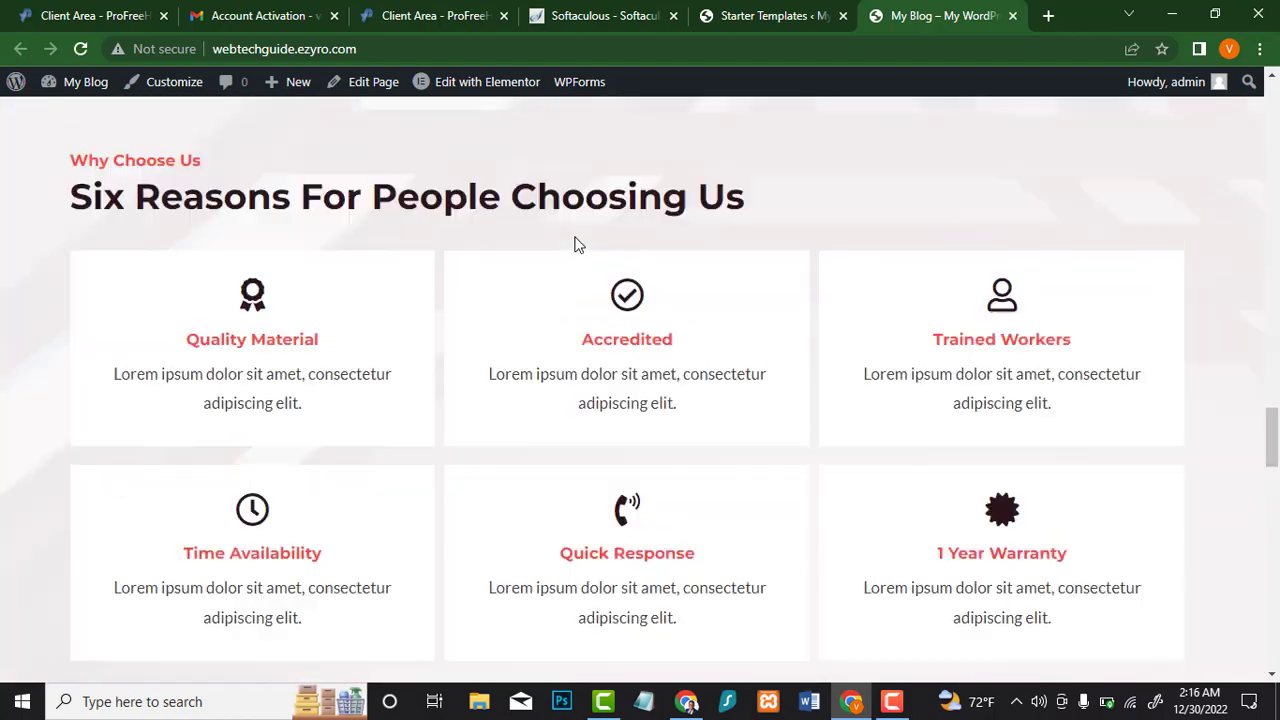
pyautogui.scroll(15, 575, 240)
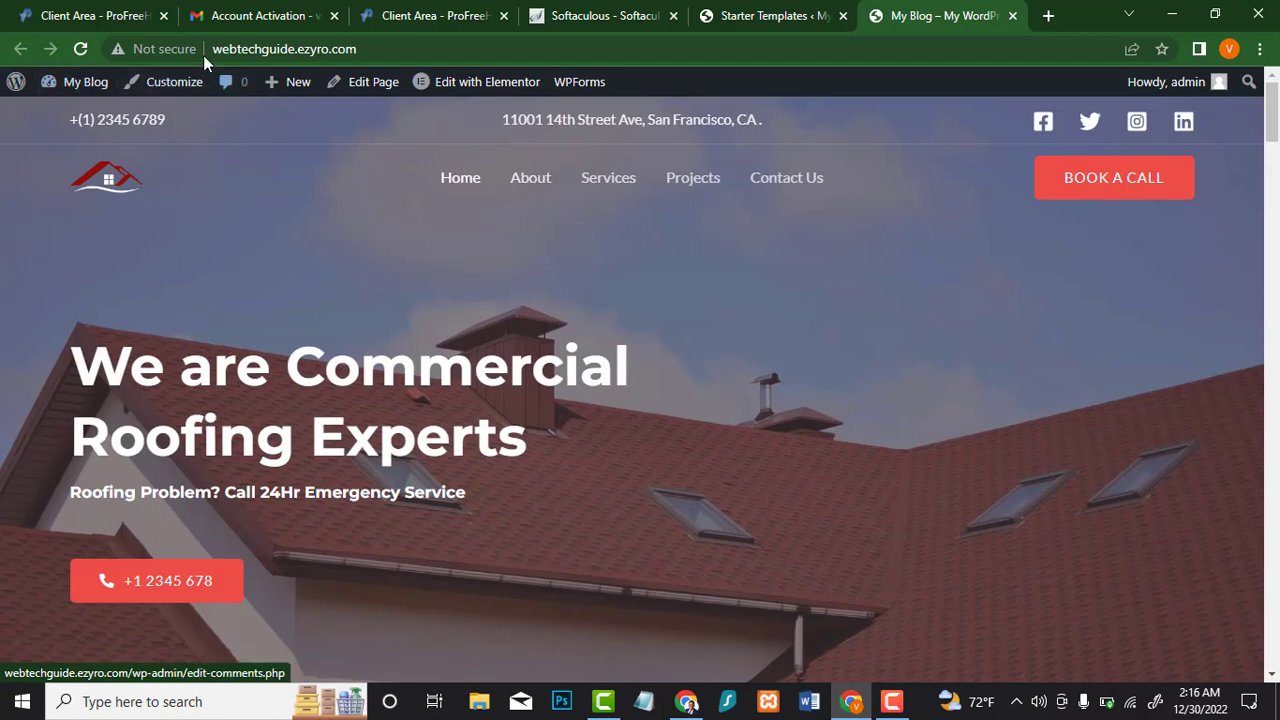
# Close the Client Area, Gmail, Softaculous and Starter Templates browser tabs
pyautogui.click(164, 16)
pyautogui.click(164, 16)
pyautogui.click(164, 16)
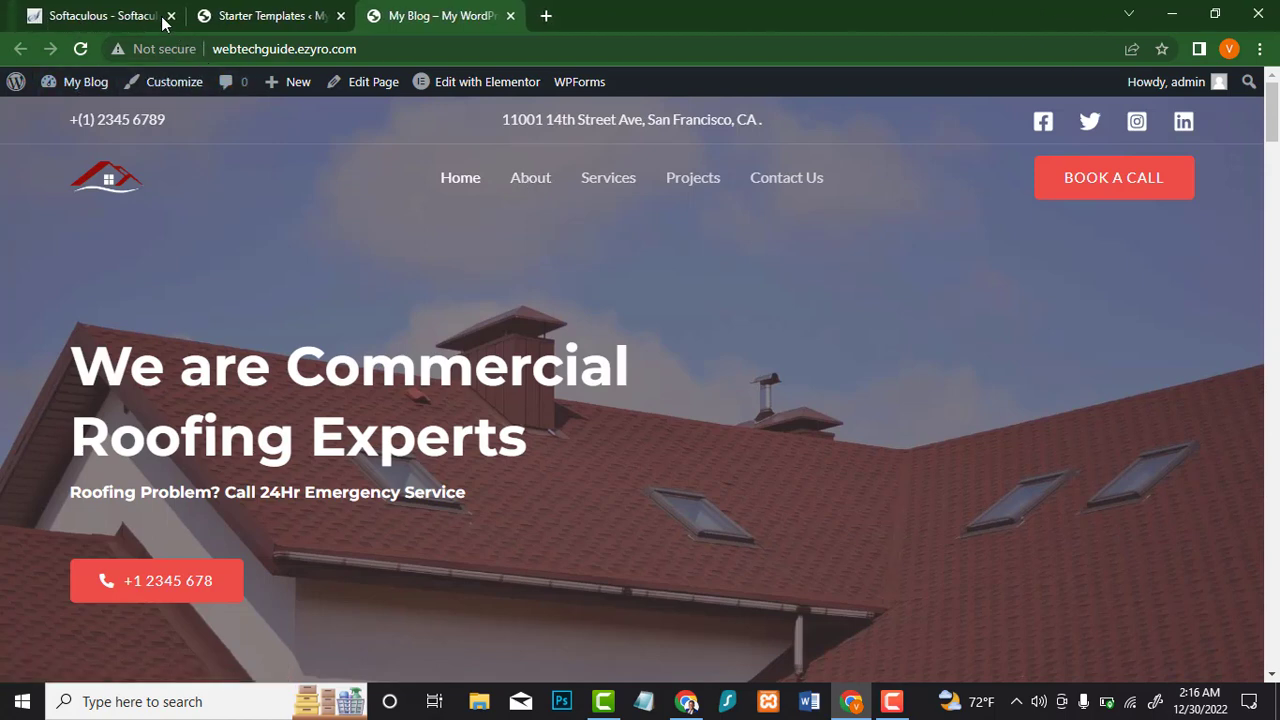
pyautogui.click(164, 16)
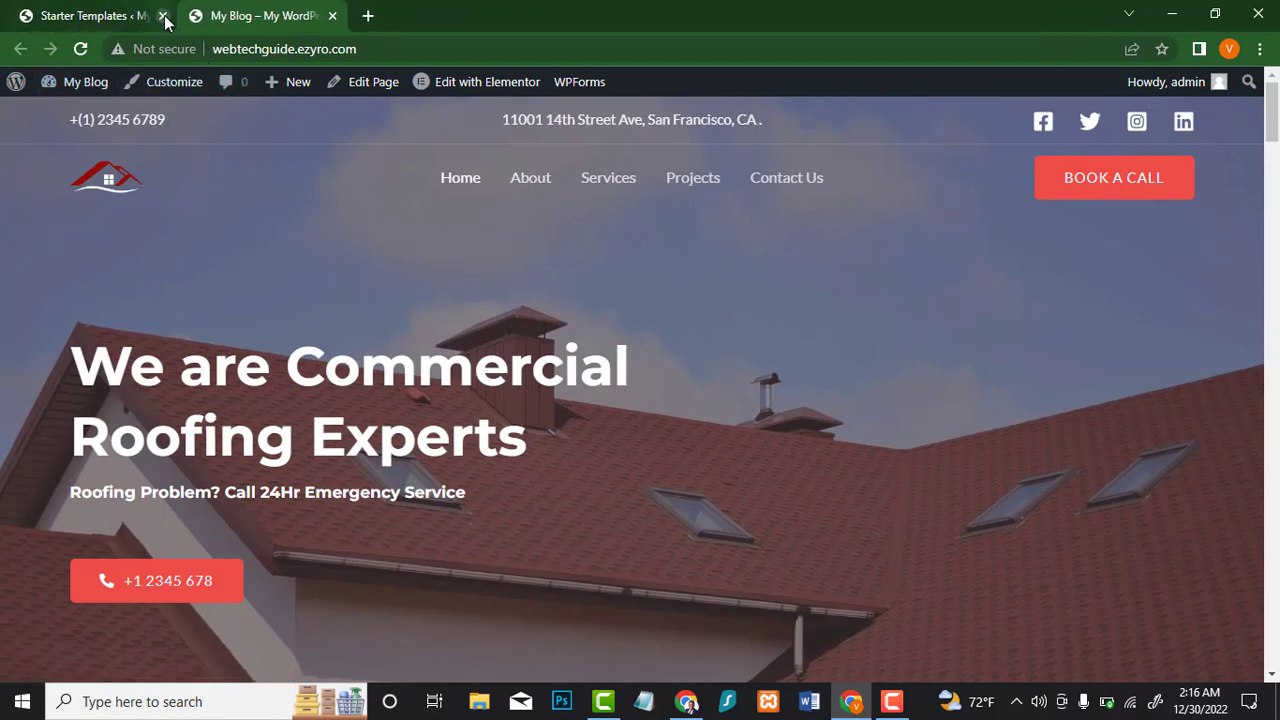
pyautogui.click(164, 16)
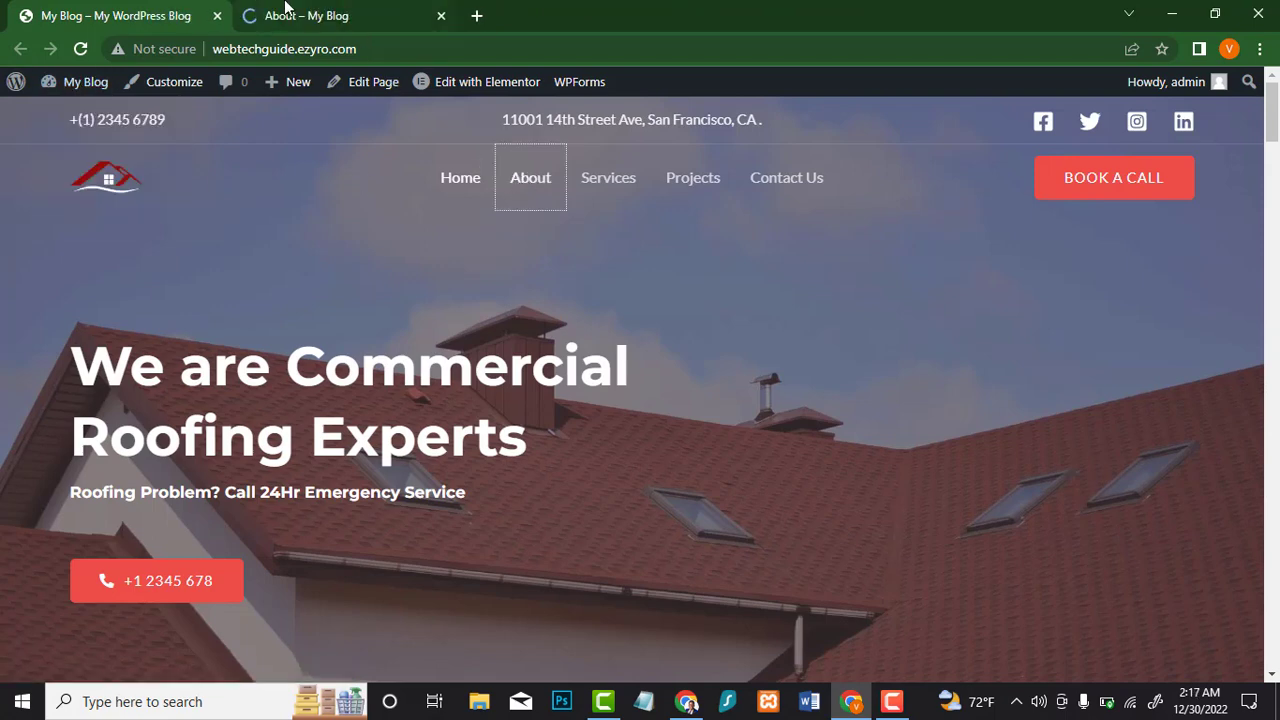
# View the site's About page from the nav menu and scroll through it
pyautogui.click(290, 10)
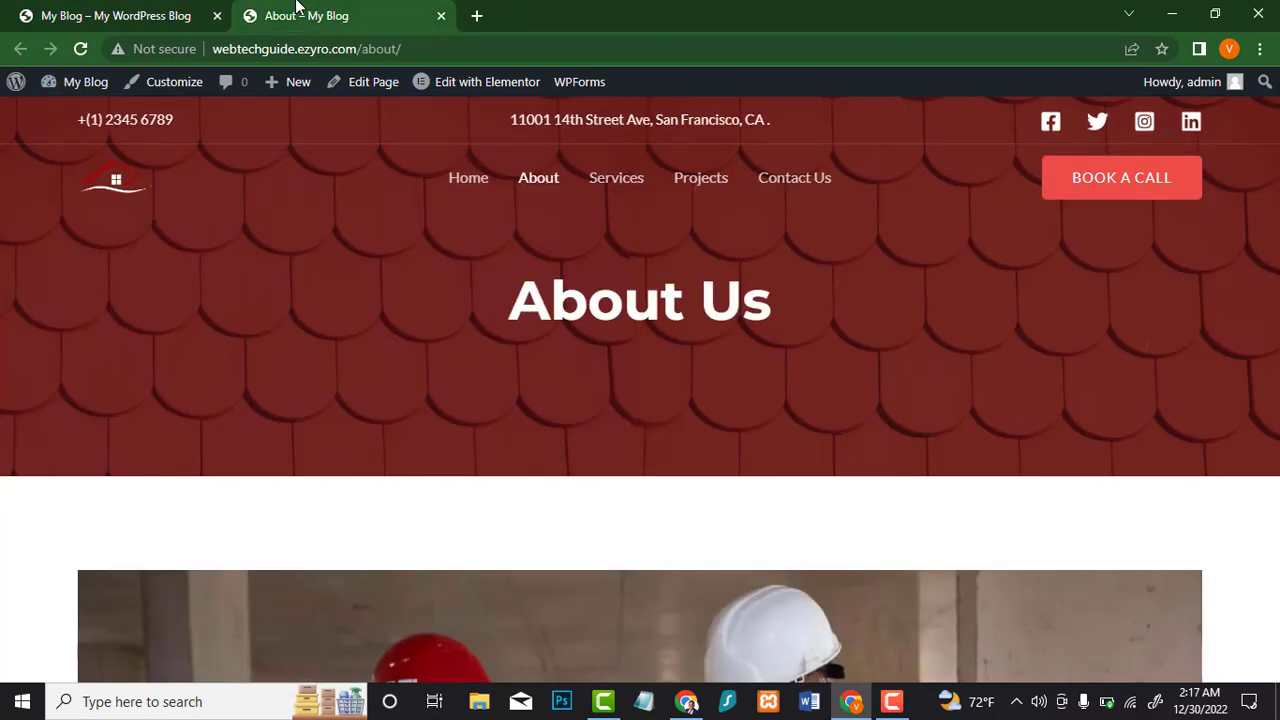
pyautogui.scroll(-12, 500, 219)
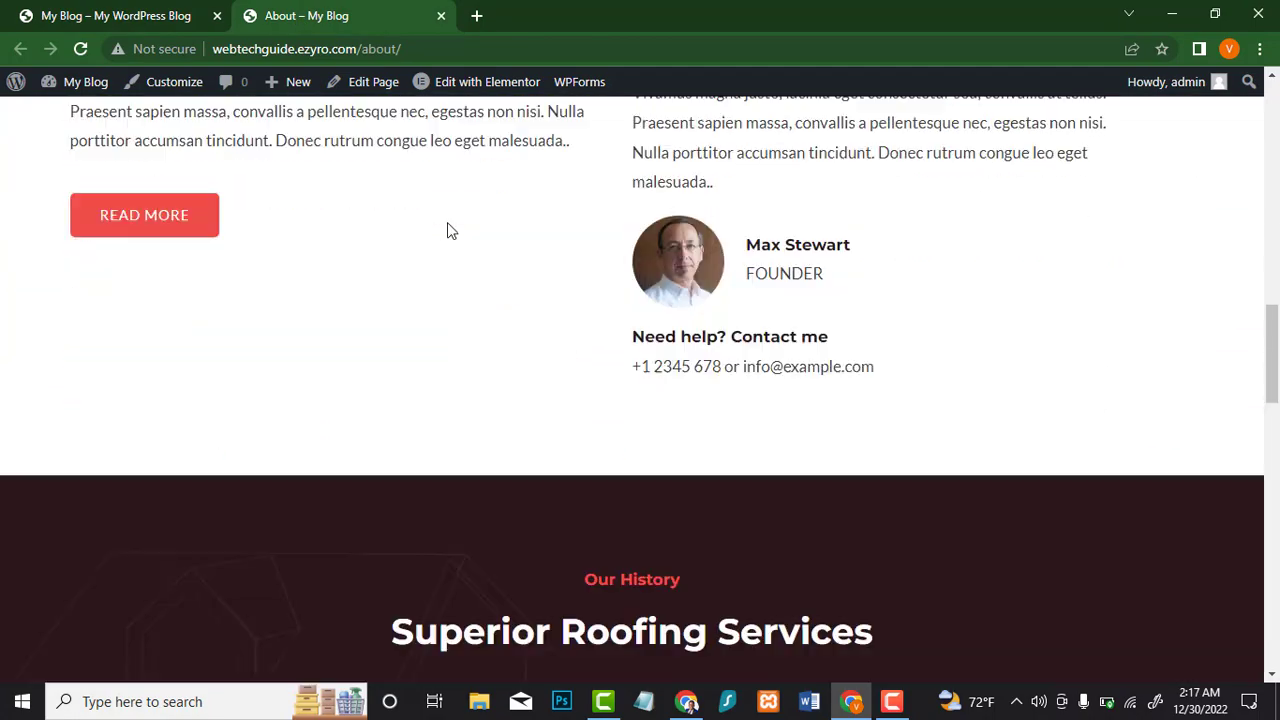
pyautogui.scroll(12, 447, 231)
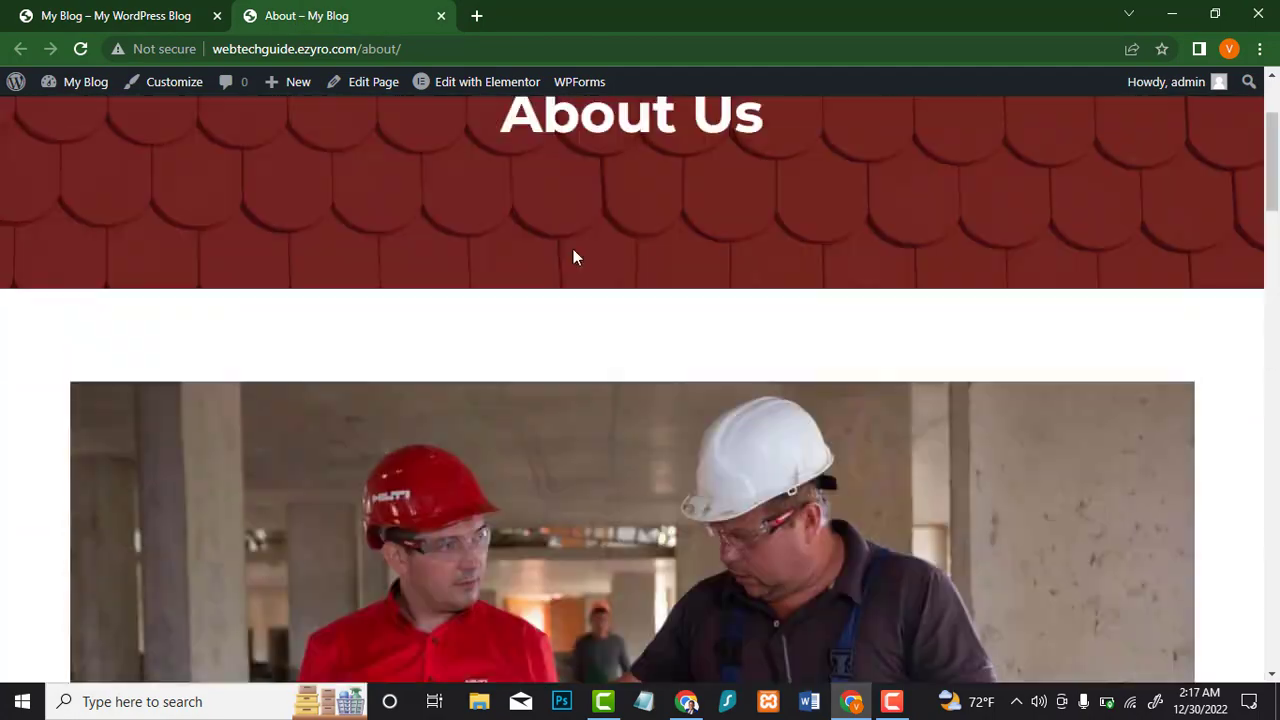
pyautogui.scroll(1, 659, 205)
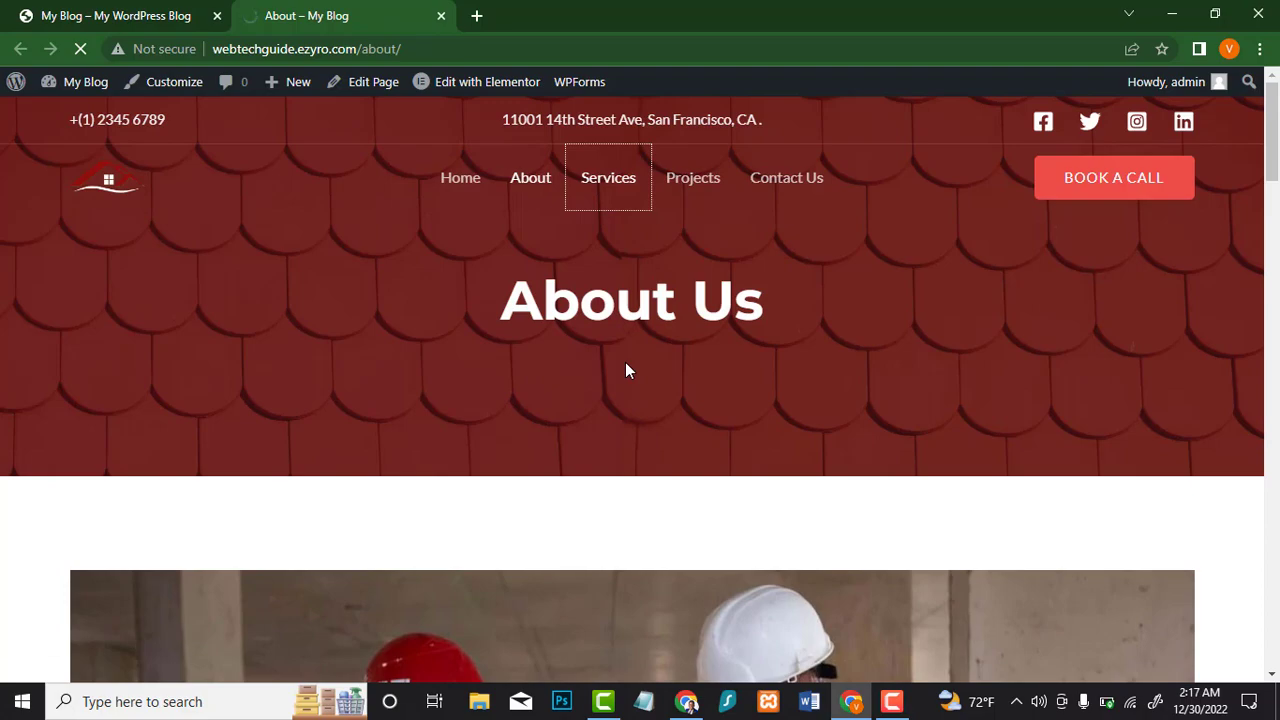
pyautogui.scroll(-10, 614, 351)
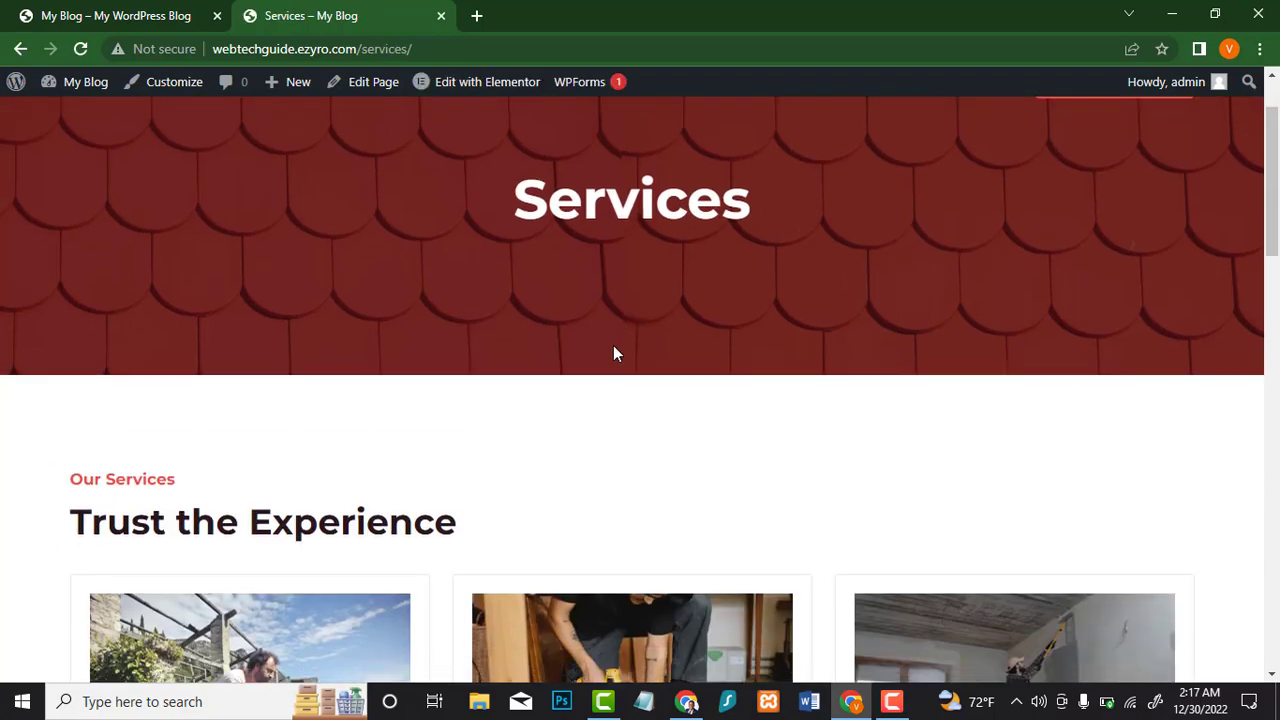
pyautogui.scroll(-6, 572, 288)
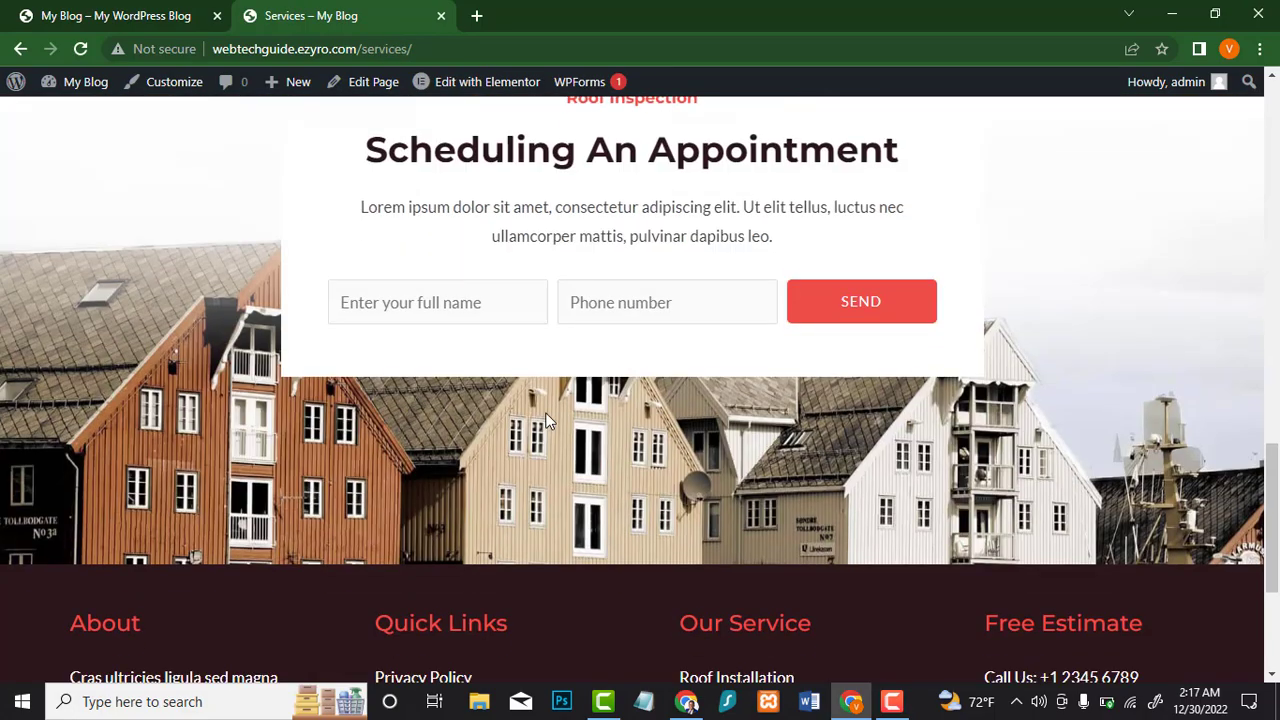
pyautogui.scroll(10, 535, 400)
pyautogui.scroll(3, 599, 405)
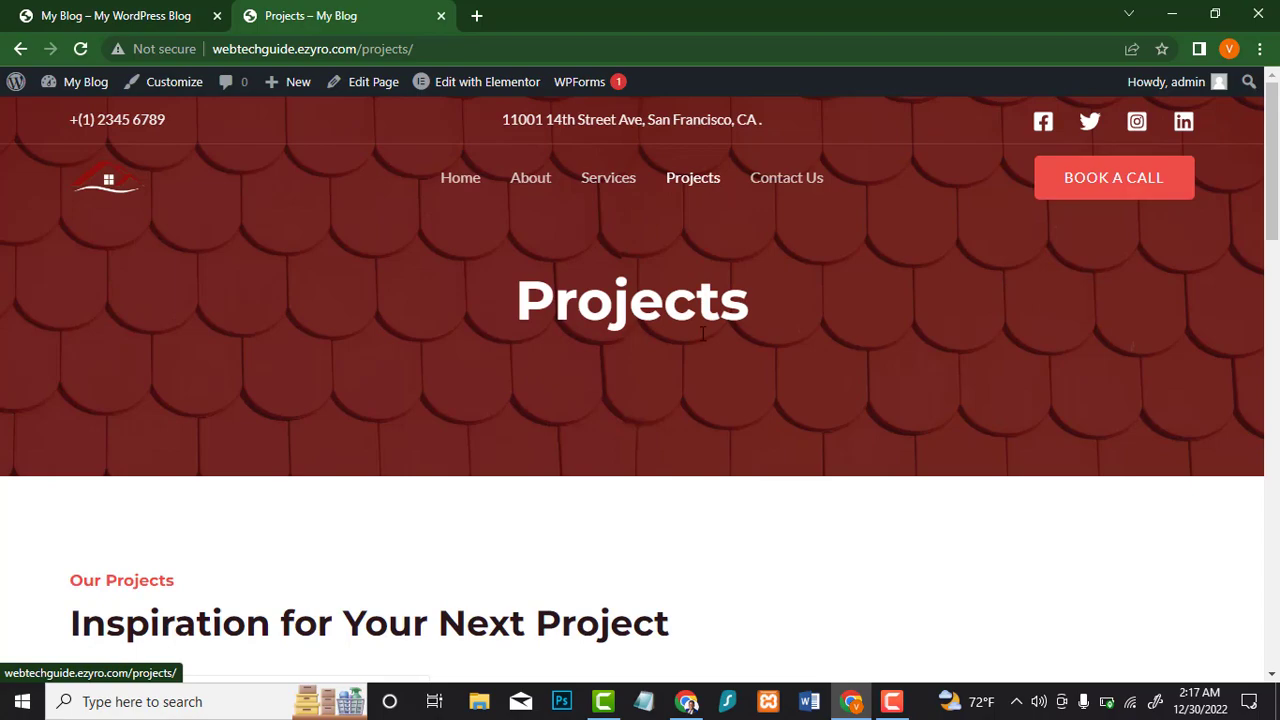
# Scroll through the home page's project section and dismiss the image's context menu
pyautogui.scroll(-5, 700, 330)
pyautogui.scroll(-8, 688, 345)
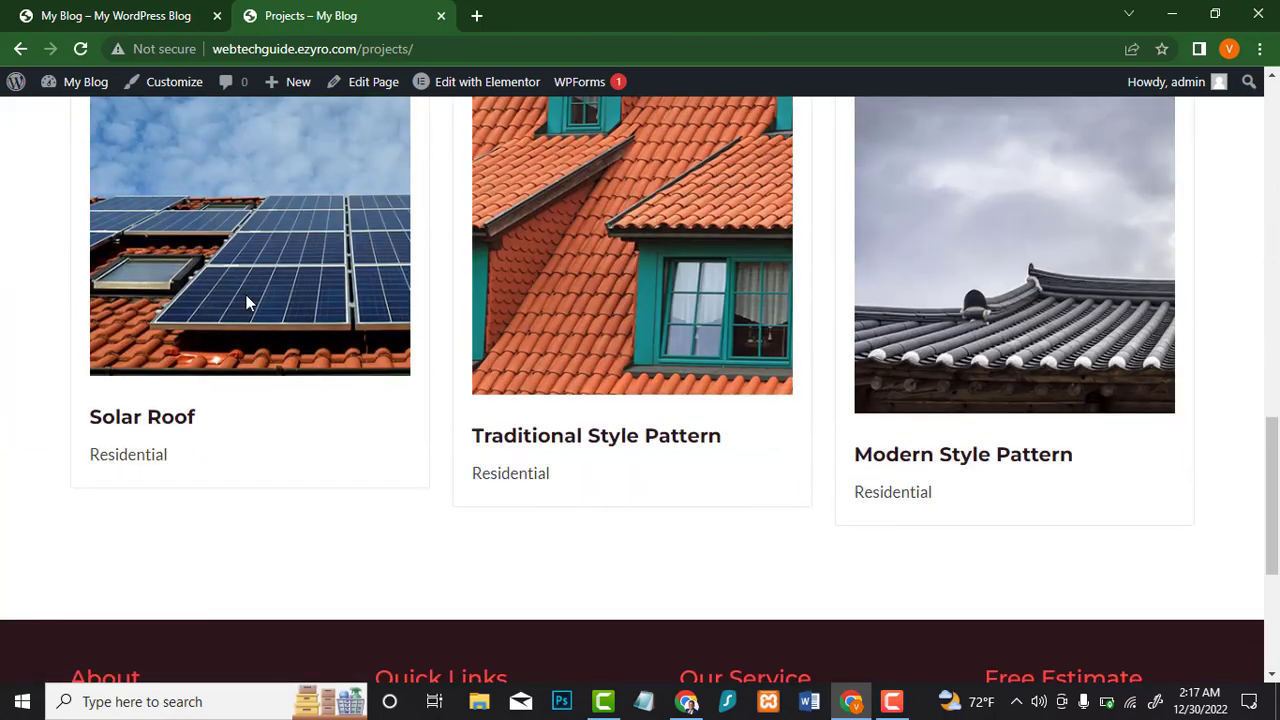
pyautogui.rightClick(1078, 367)
pyautogui.click(922, 270)
pyautogui.scroll(15, 940, 255)
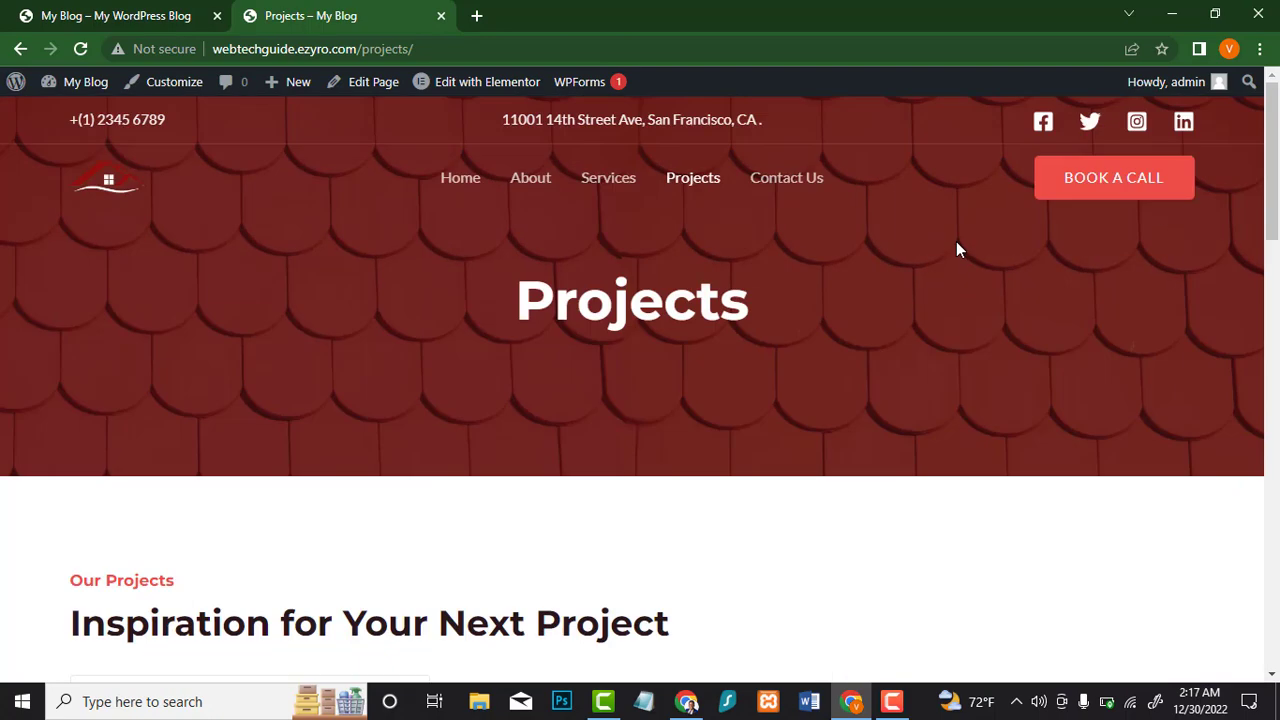
# Review the Contact Us page's quote form and office details, then open the dashboard from the home tab
pyautogui.click(787, 180)
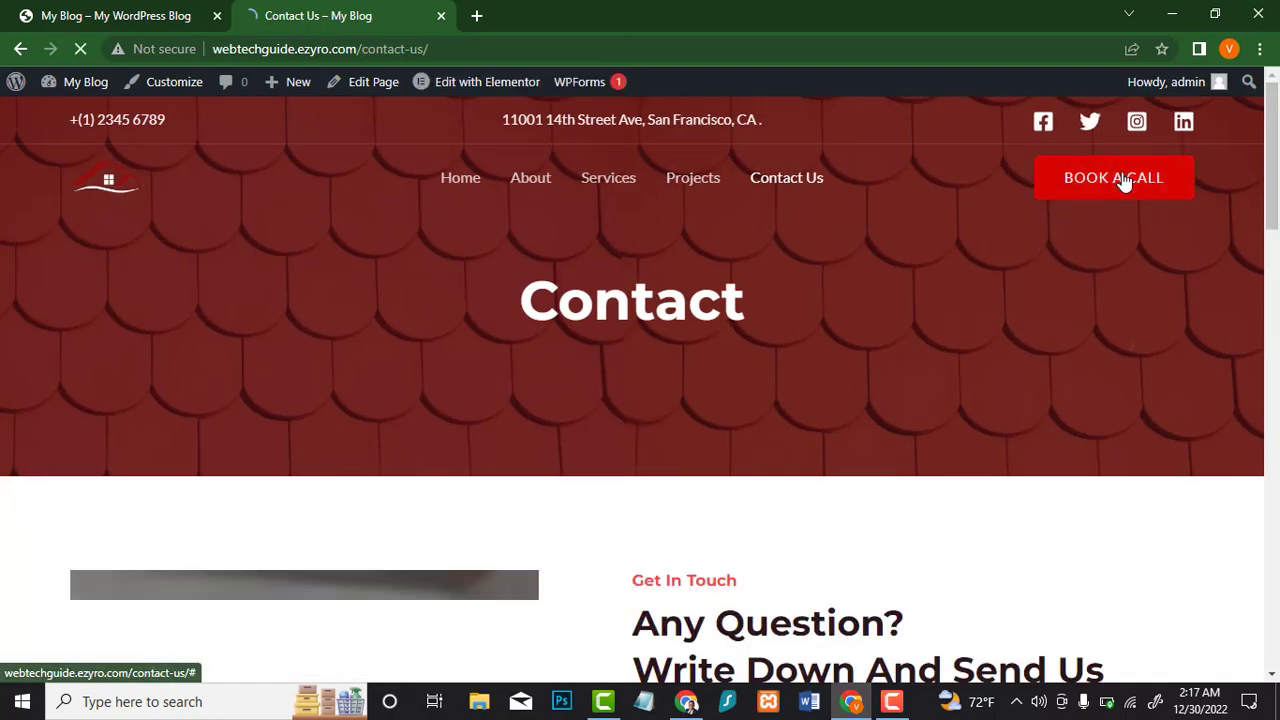
pyautogui.scroll(-4, 880, 300)
pyautogui.scroll(-4, 783, 353)
pyautogui.scroll(6, 846, 289)
pyautogui.scroll(-3, 815, 390)
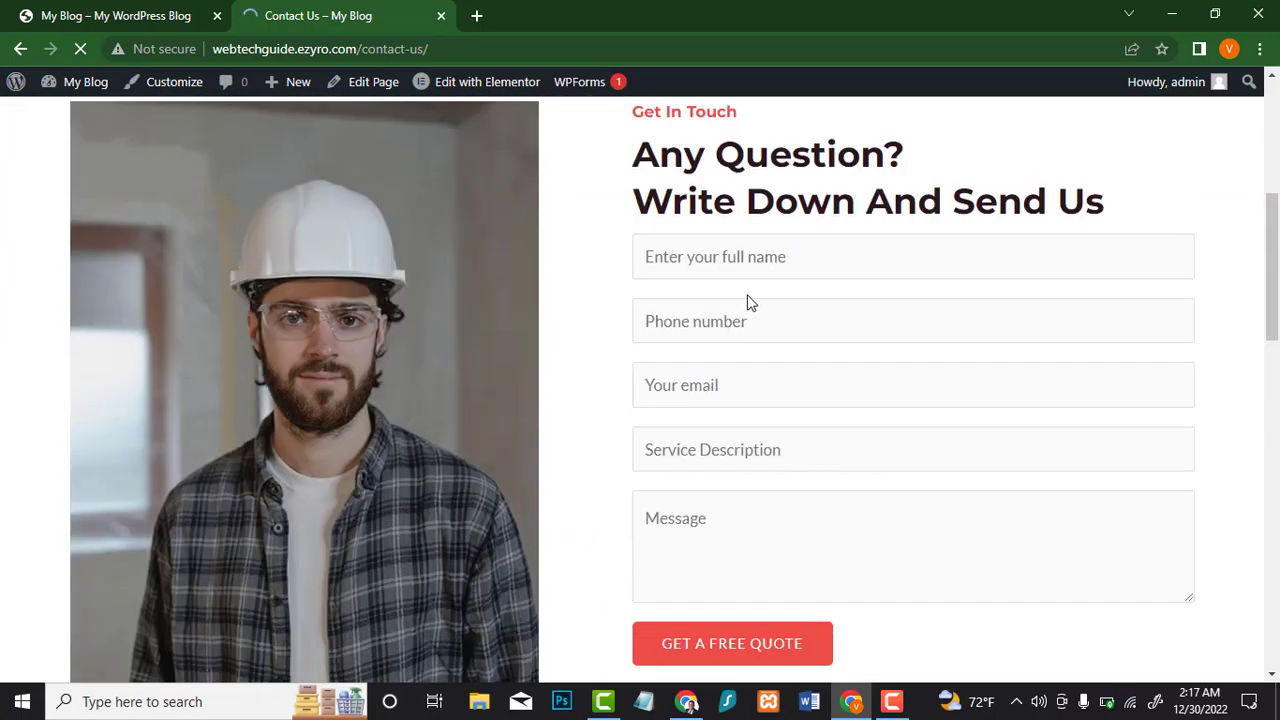
pyautogui.scroll(-6, 840, 420)
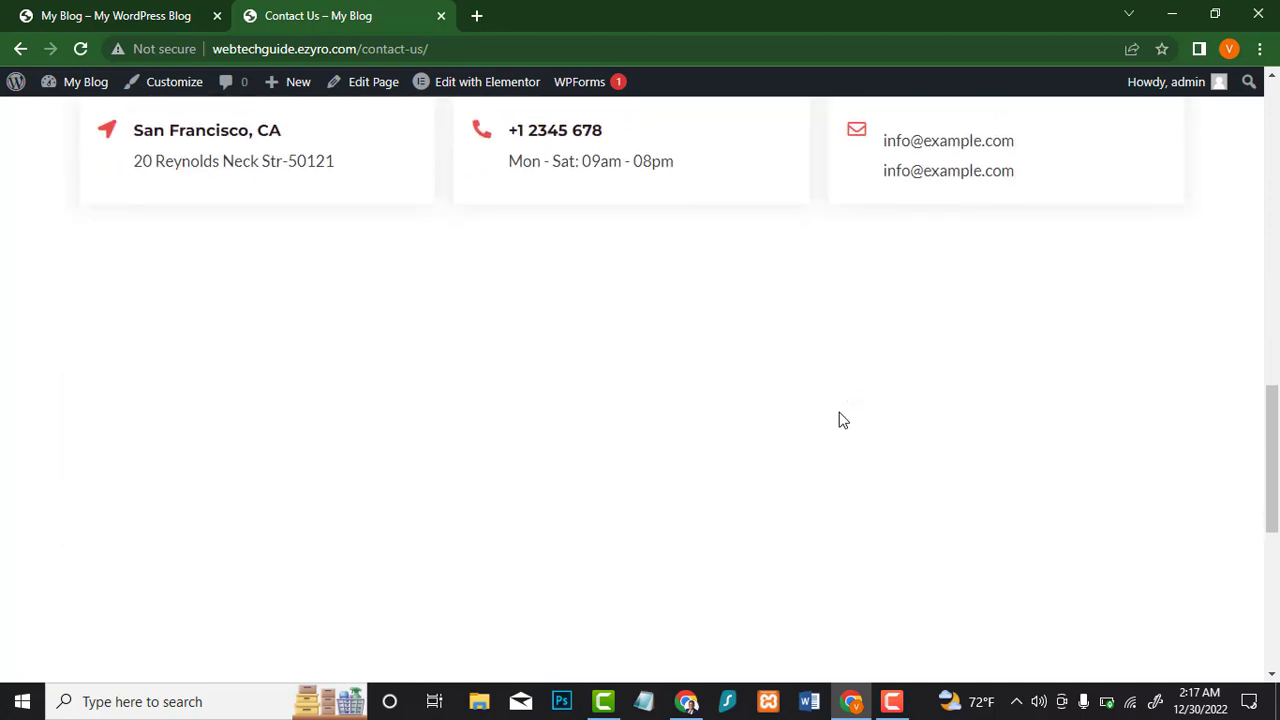
pyautogui.scroll(5, 669, 374)
pyautogui.scroll(10, 676, 378)
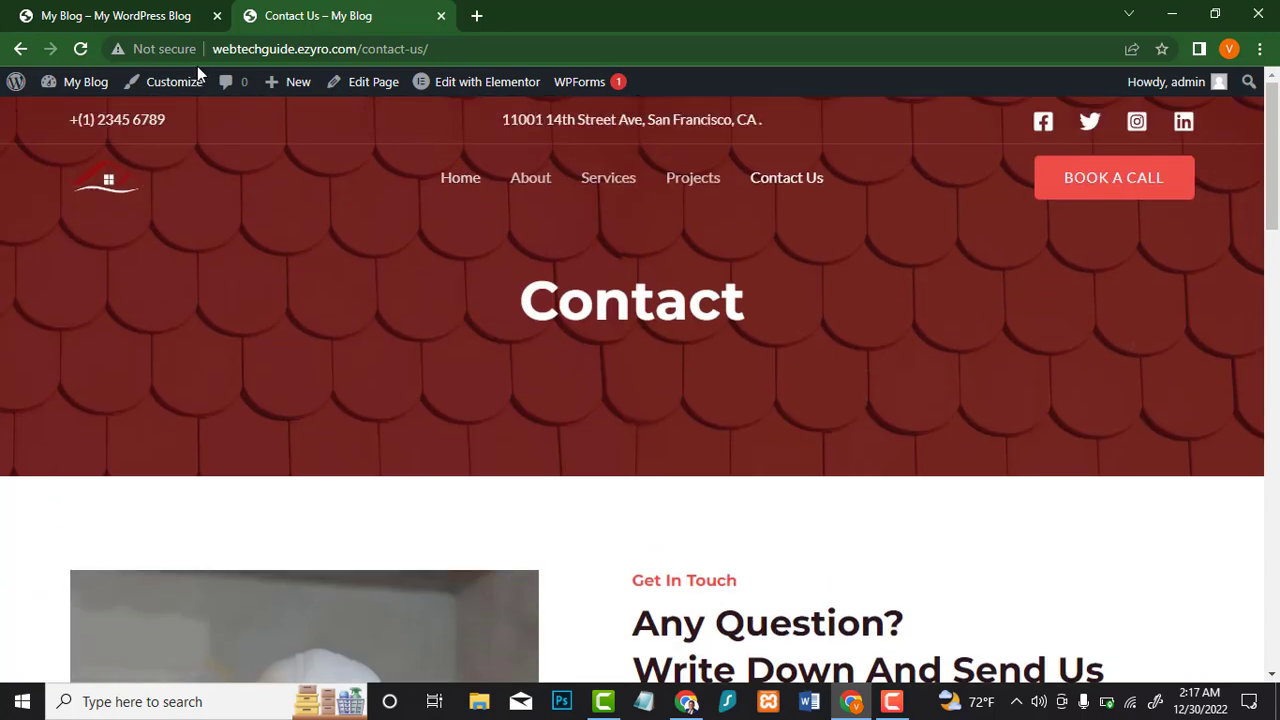
pyautogui.click(143, 14)
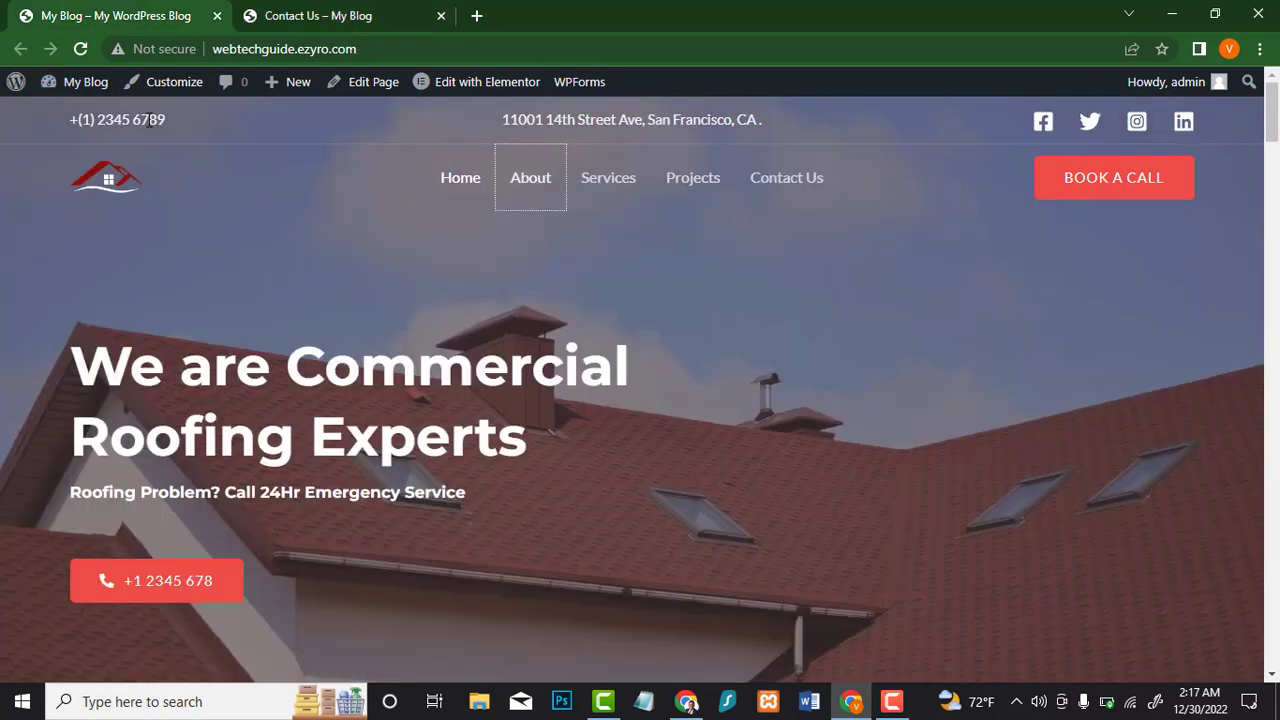
pyautogui.click(90, 82)
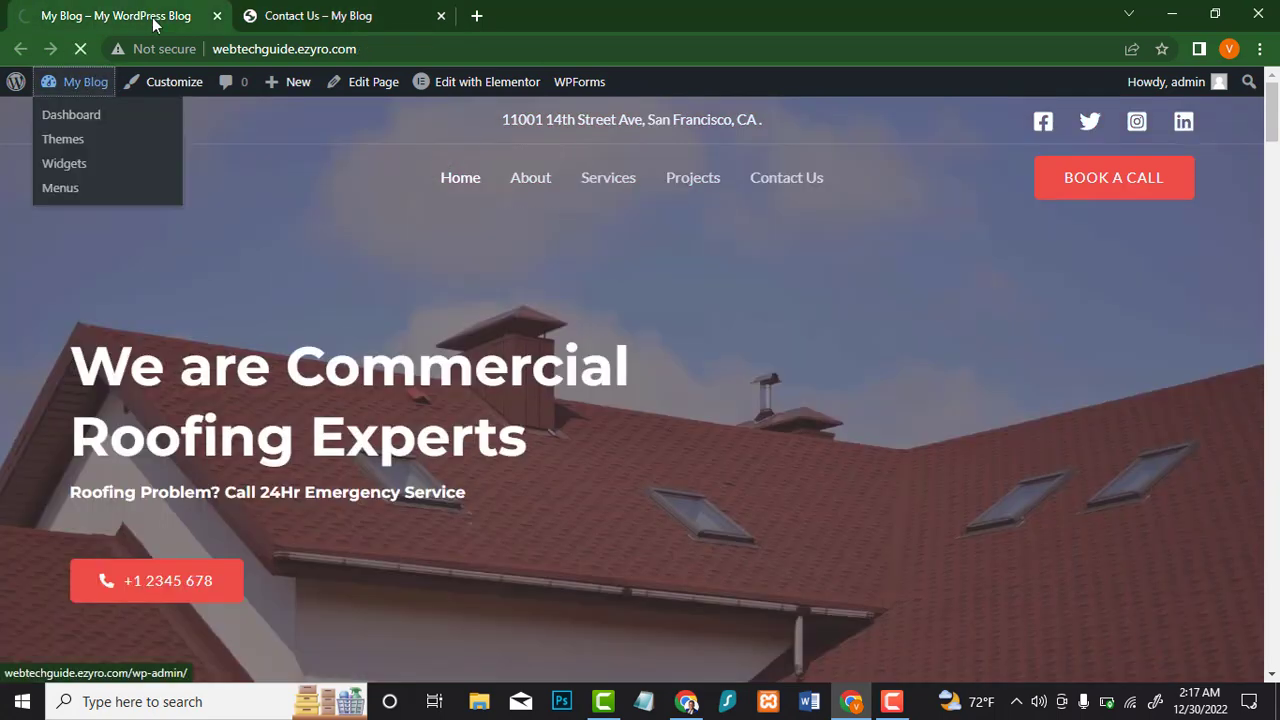
# Compare the live Contact page with the admin Dashboard, moving back and forth between the two tabs
pyautogui.click(342, 12)
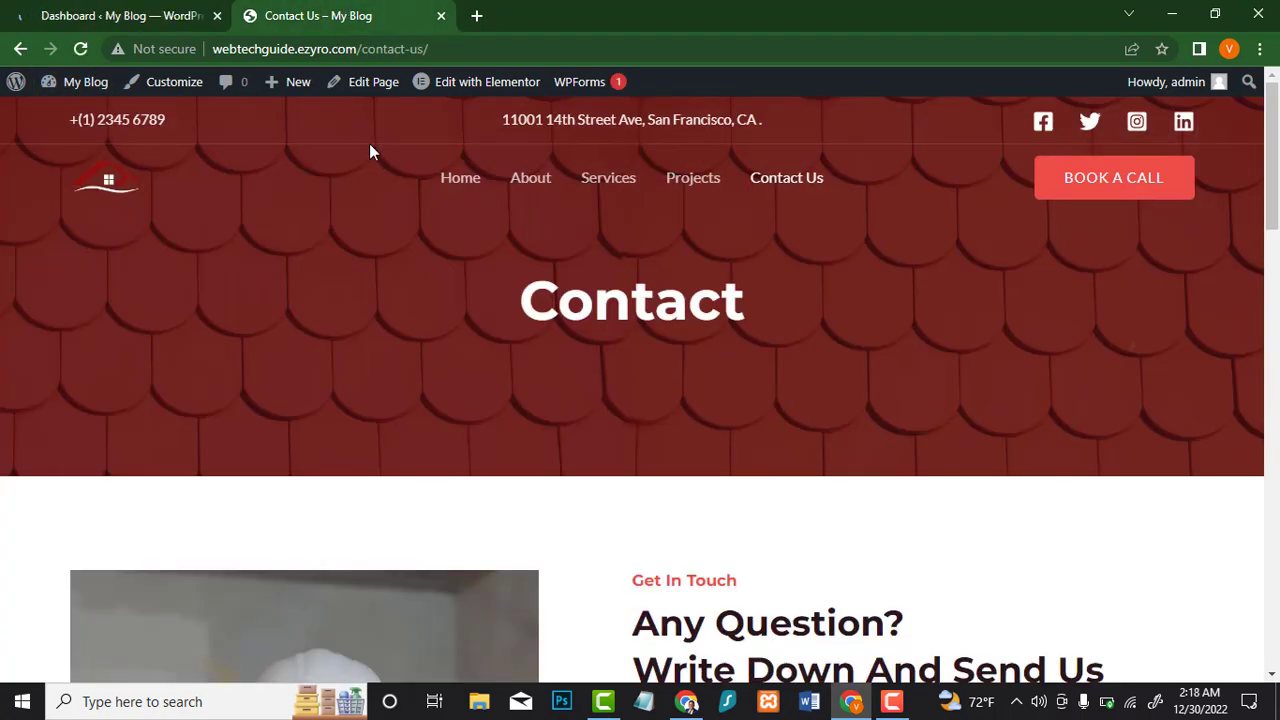
pyautogui.scroll(-7, 509, 440)
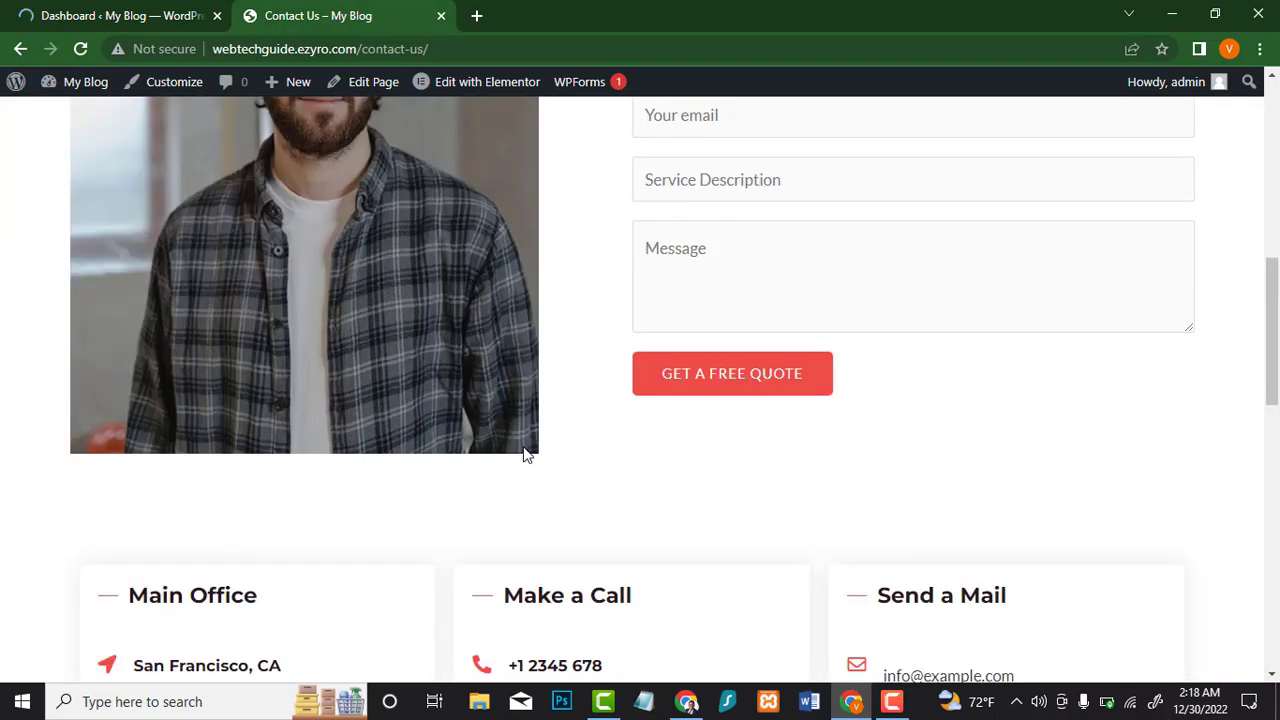
pyautogui.scroll(-5, 531, 443)
pyautogui.scroll(5, 537, 423)
pyautogui.click(88, 12)
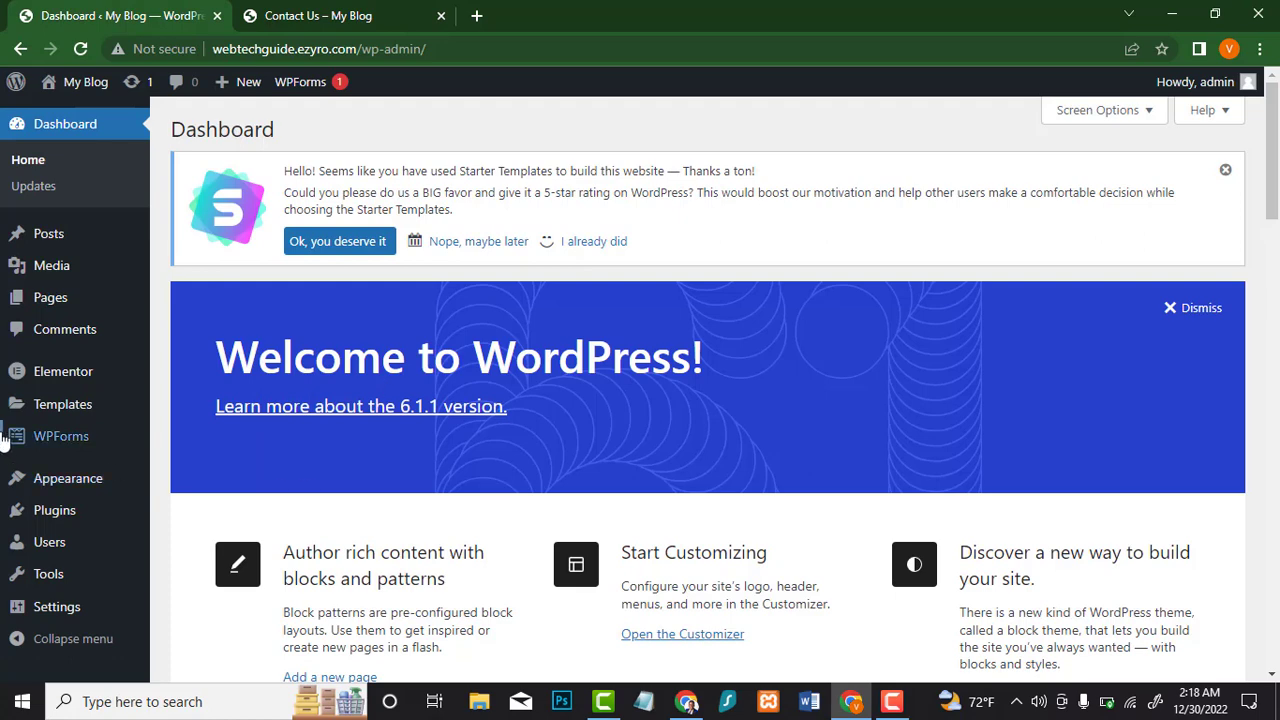
pyautogui.scroll(-2, 60, 470)
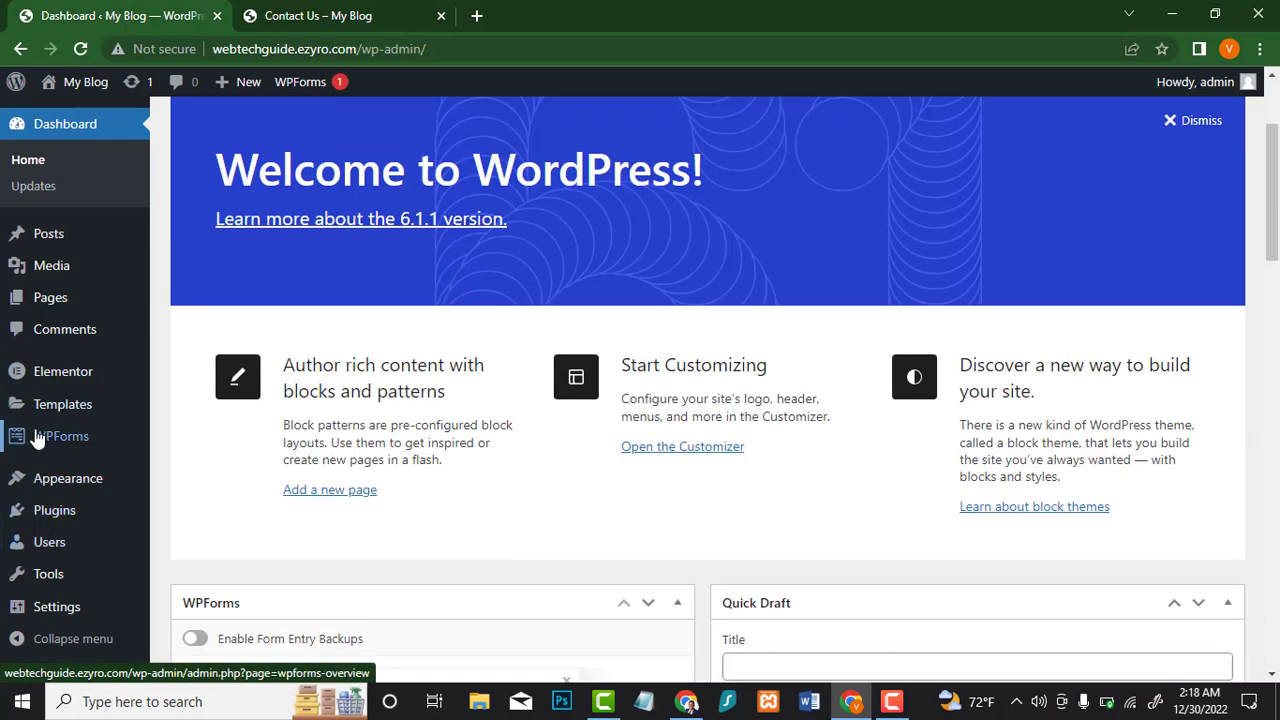
pyautogui.click(318, 15)
pyautogui.scroll(8, 630, 260)
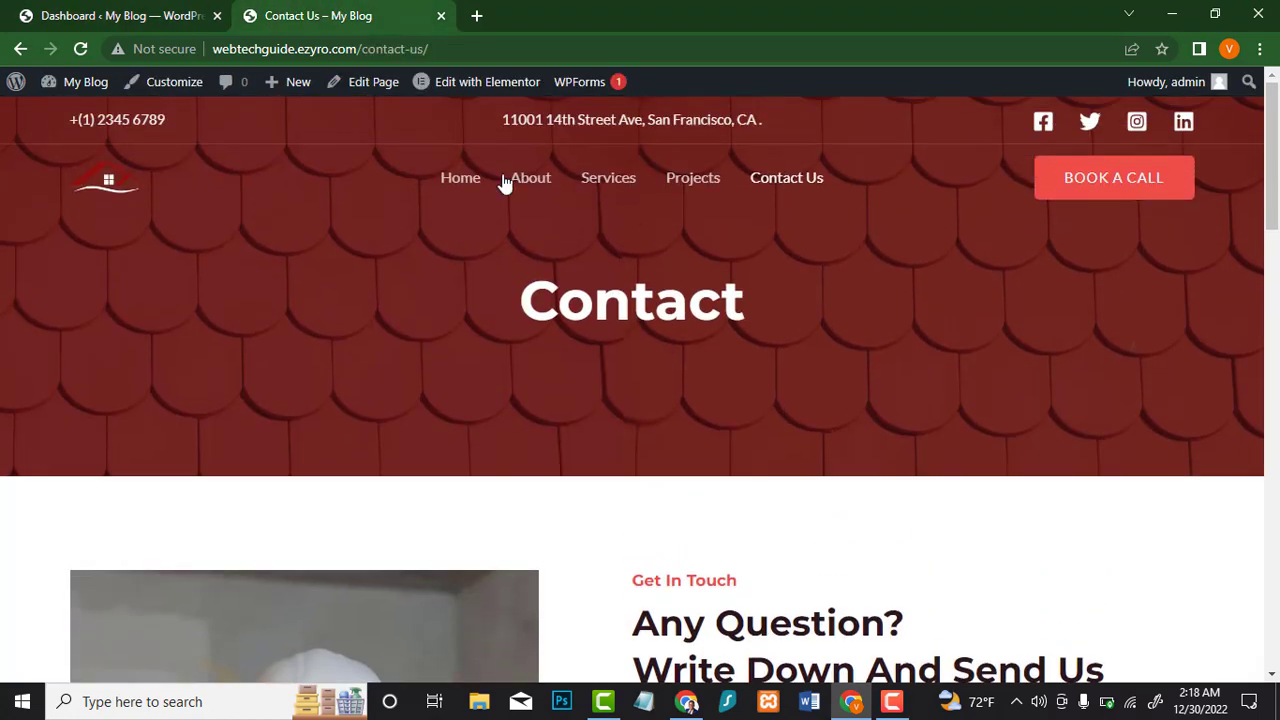
# Load Appearance > Menus in the admin tab, keeping the Contact page in the other tab
pyautogui.click(97, 8)
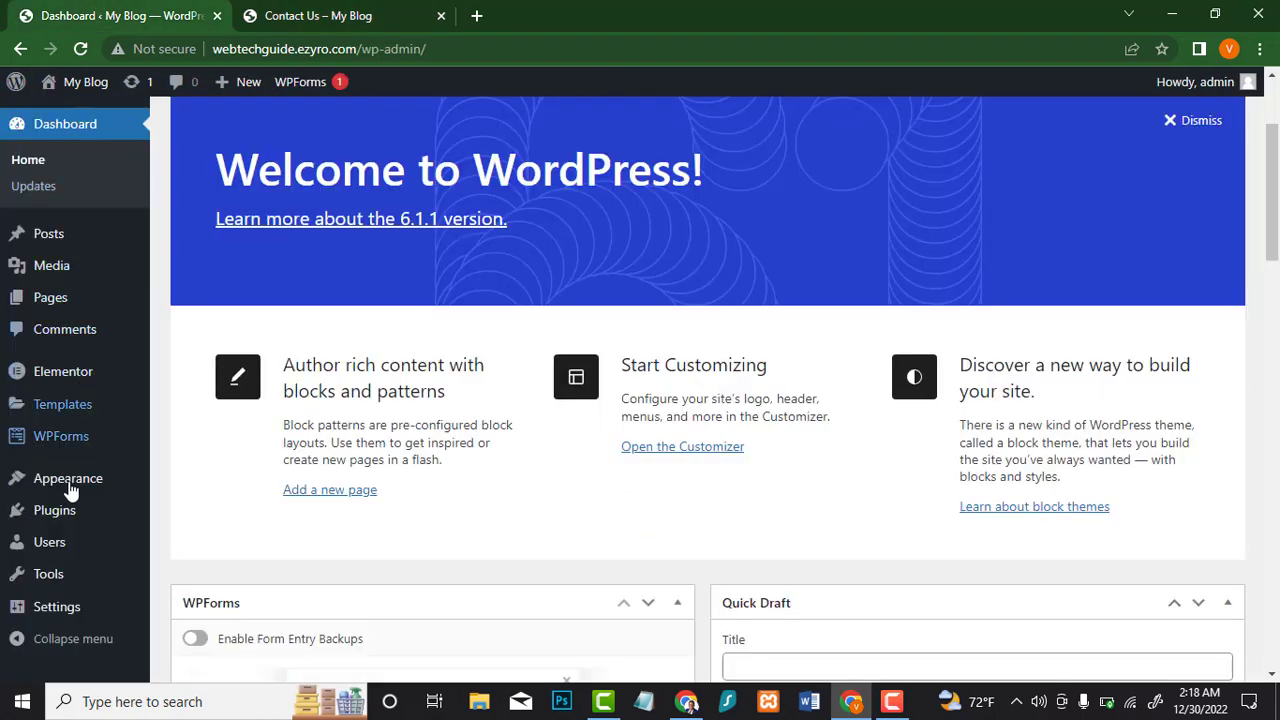
pyautogui.moveTo(60, 478)
pyautogui.click(194, 499)
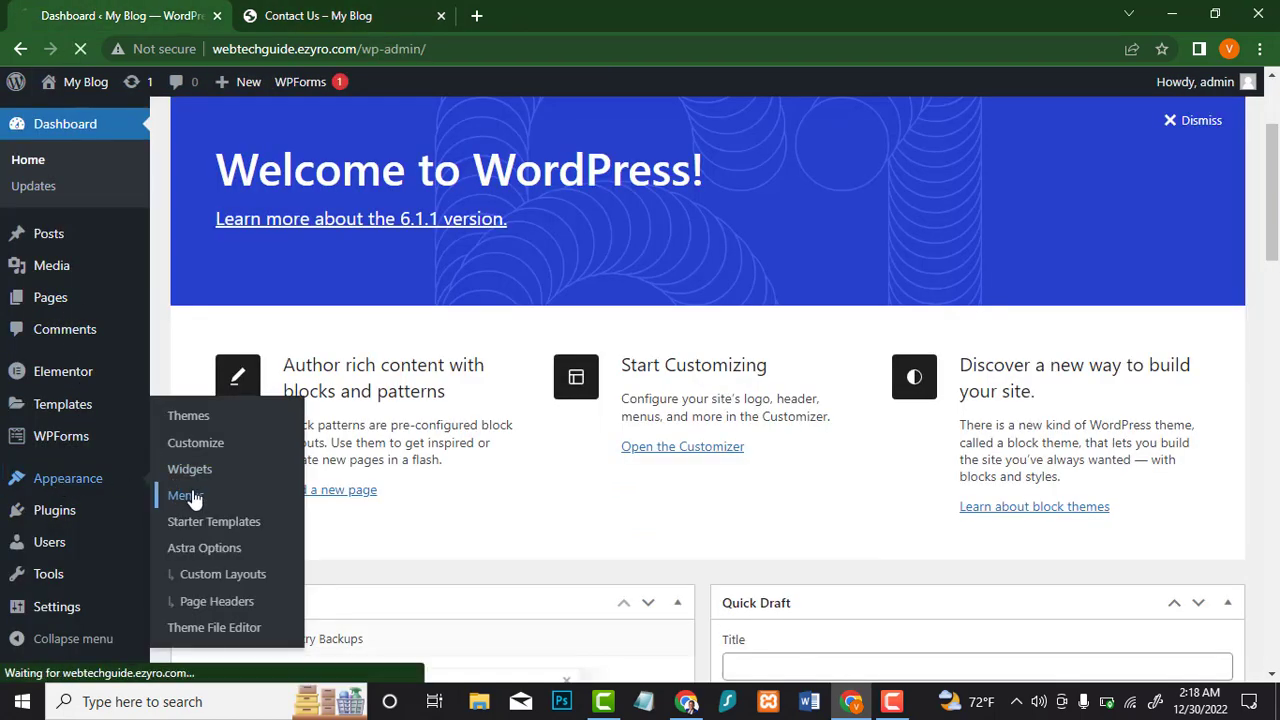
pyautogui.click(320, 15)
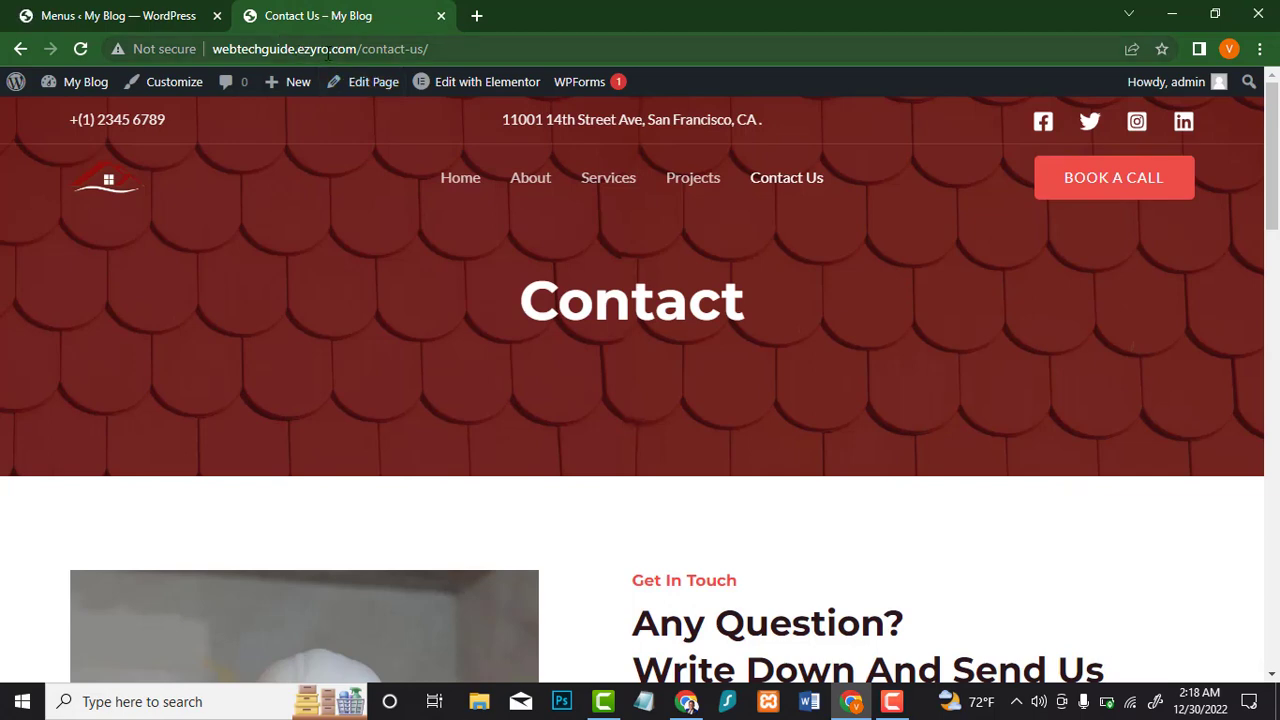
# Go to profreehost.com in a new tab and log in to the hosting account
pyautogui.click(476, 16)
pyautogui.write('profreehost.com')
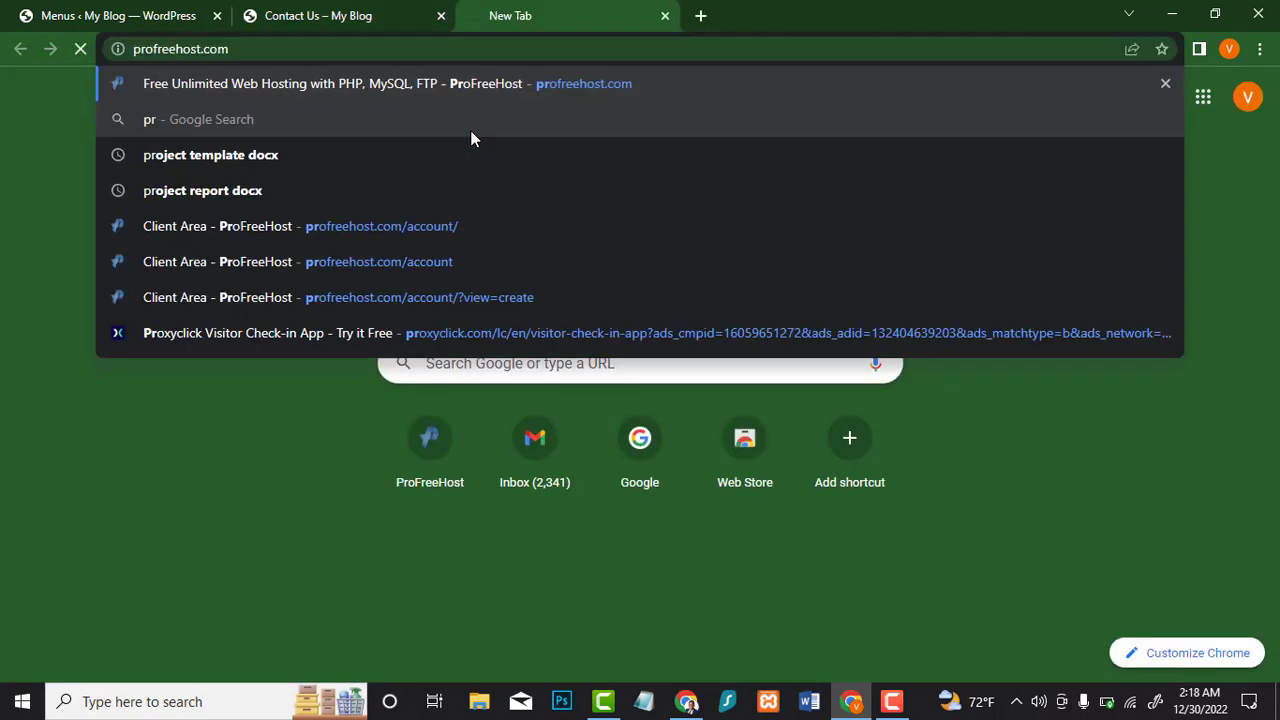
pyautogui.press('Return')
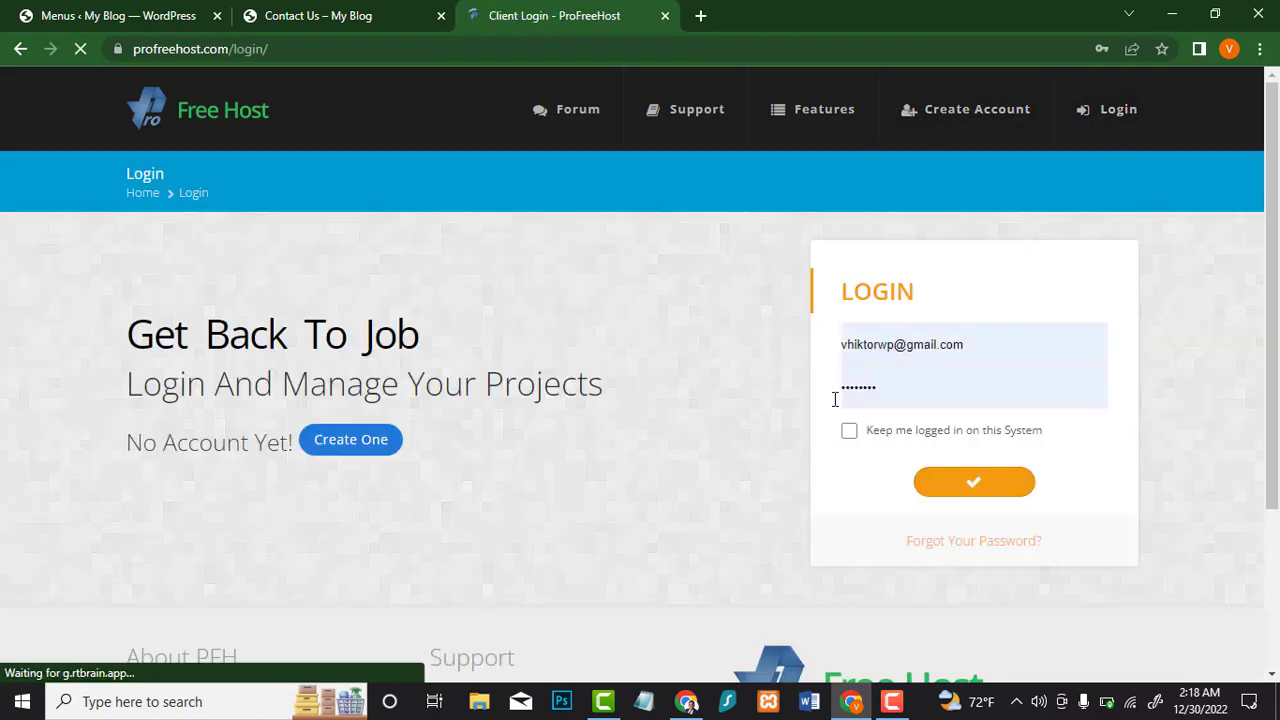
pyautogui.click(965, 490)
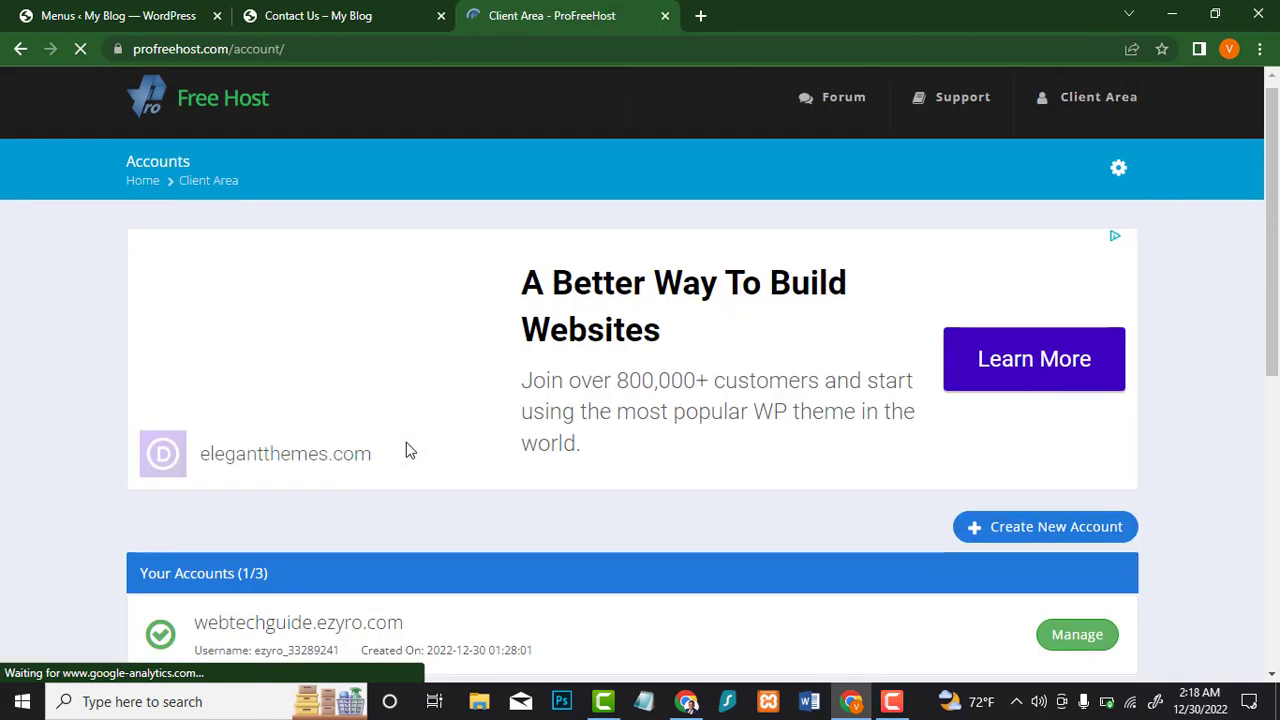
# Manage webtechguide.ezyro.com and open the control panel's Addon Domains page
pyautogui.scroll(-2, 500, 480)
pyautogui.click(1053, 467)
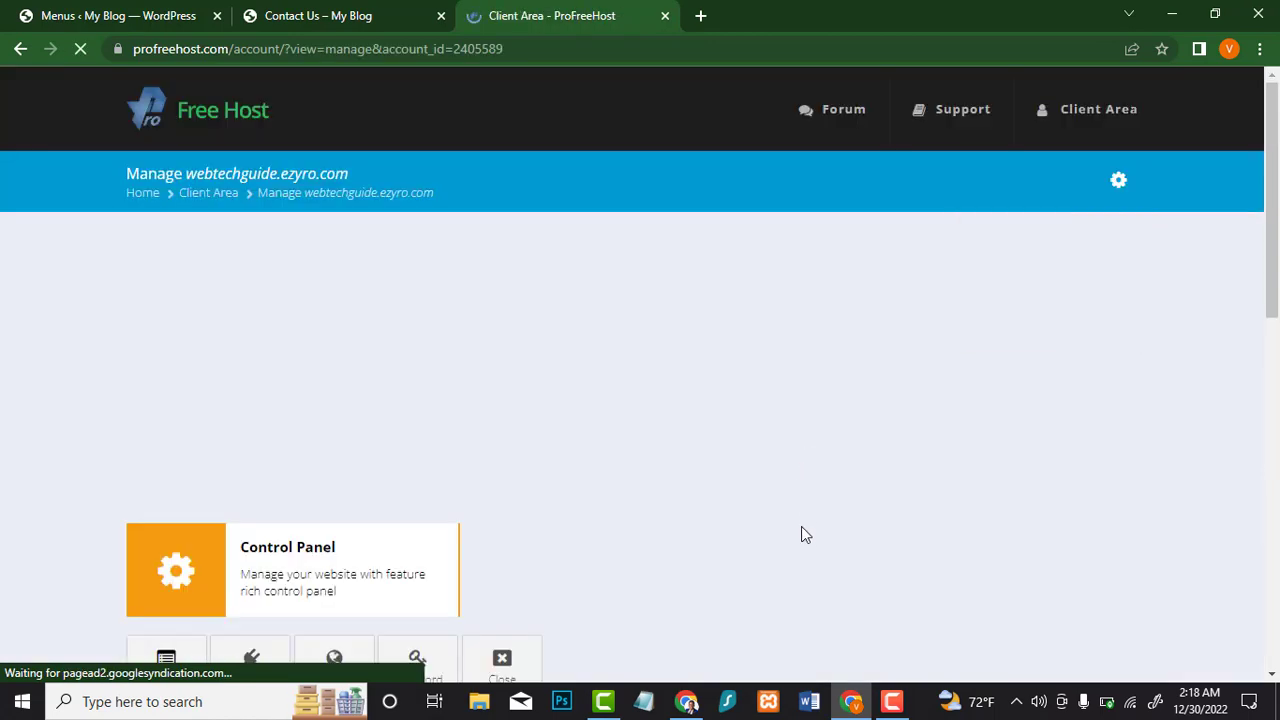
pyautogui.scroll(-2, 430, 492)
pyautogui.click(200, 379)
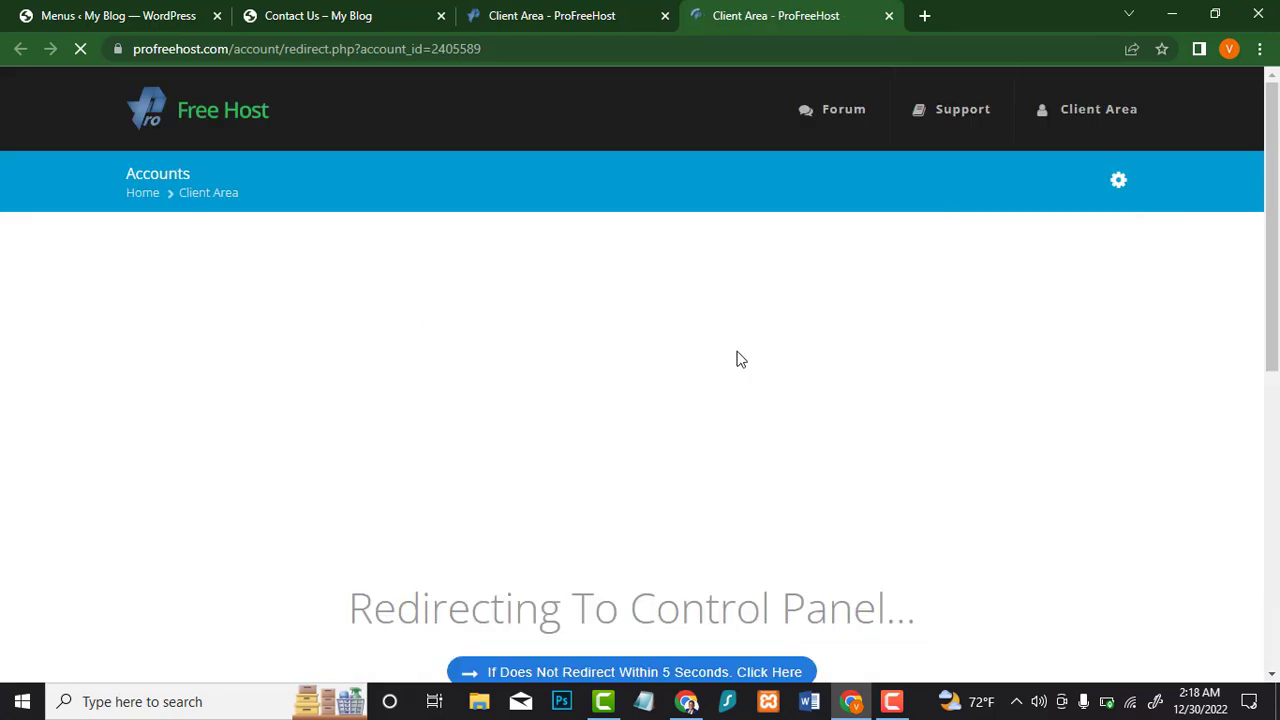
pyautogui.scroll(-5, 737, 360)
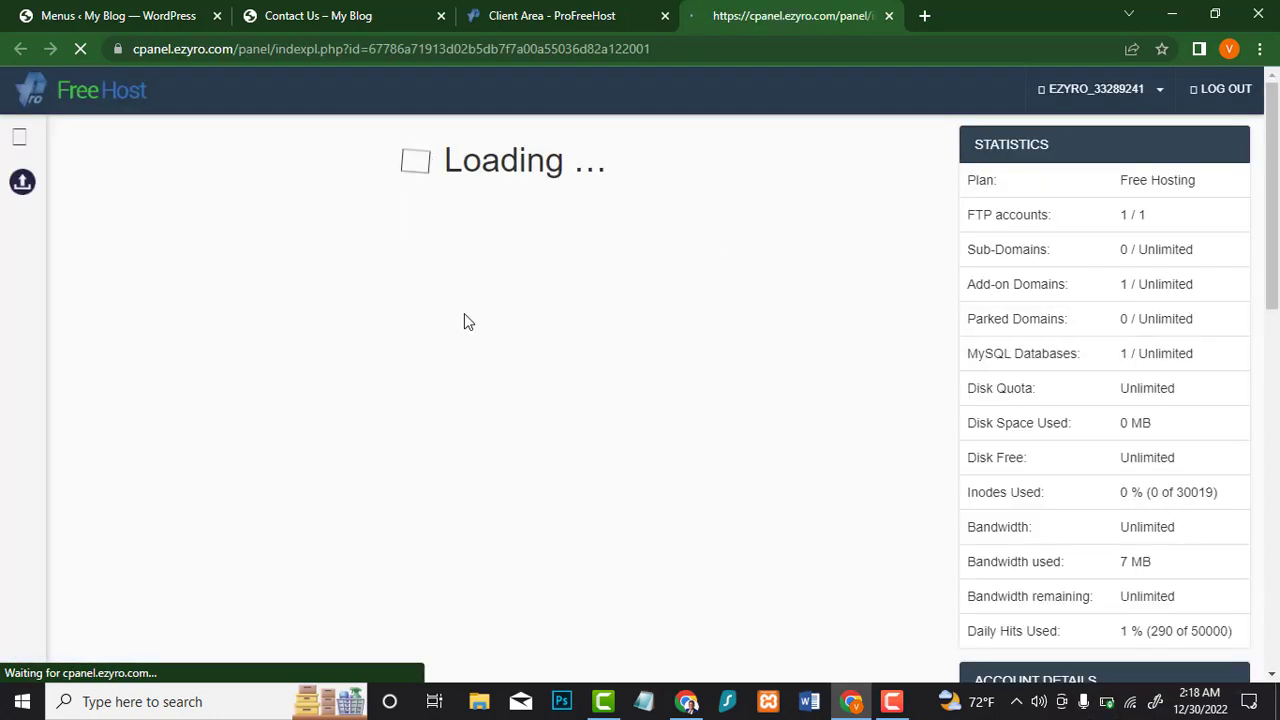
pyautogui.scroll(-3, 163, 394)
pyautogui.scroll(-3, 166, 380)
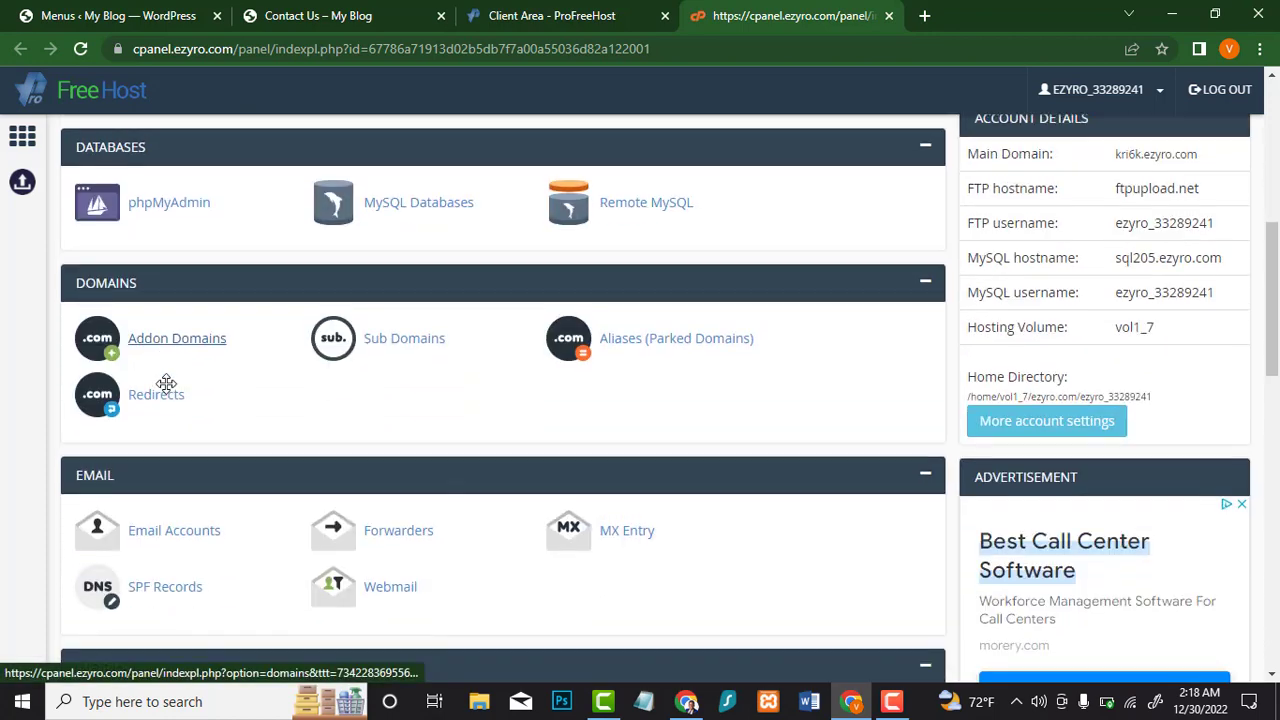
pyautogui.click(177, 341)
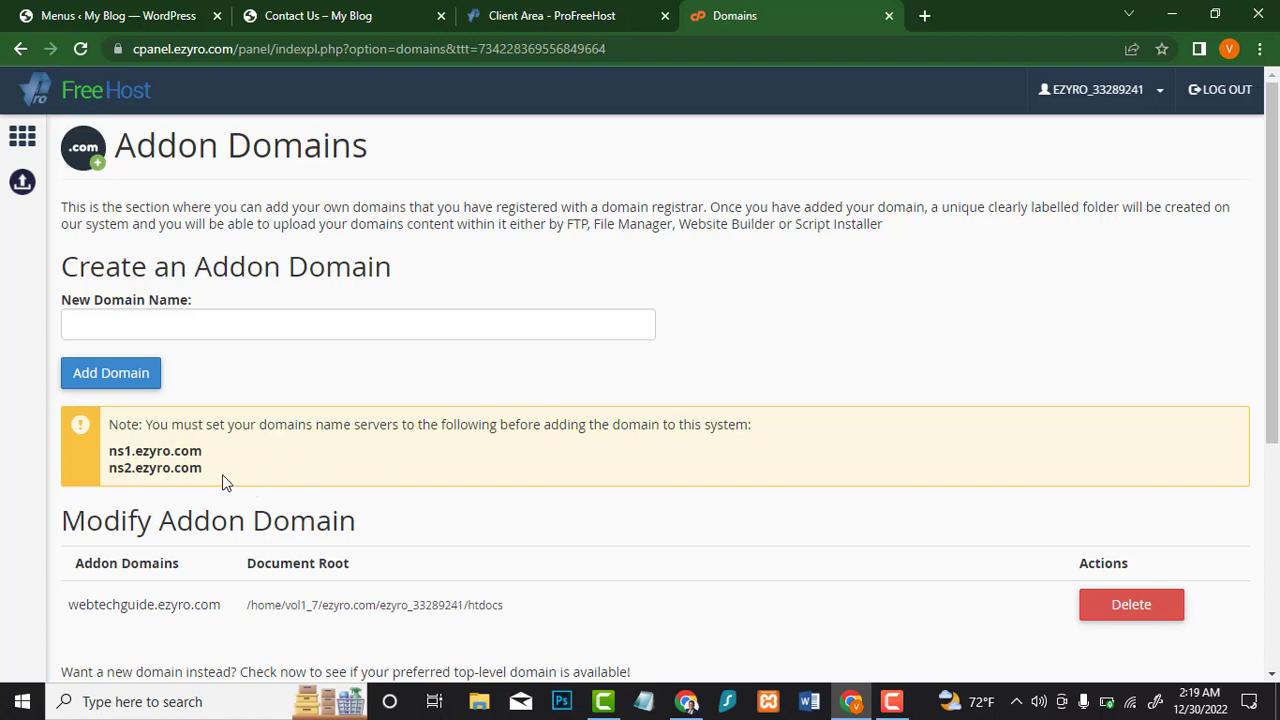
pyautogui.click(154, 326)
# Close the hosting and domain tabs to the right of the Contact Us tab
pyautogui.rightClick(560, 263)
pyautogui.click(488, 258)
pyautogui.click(424, 12)
pyautogui.rightClick(385, 8)
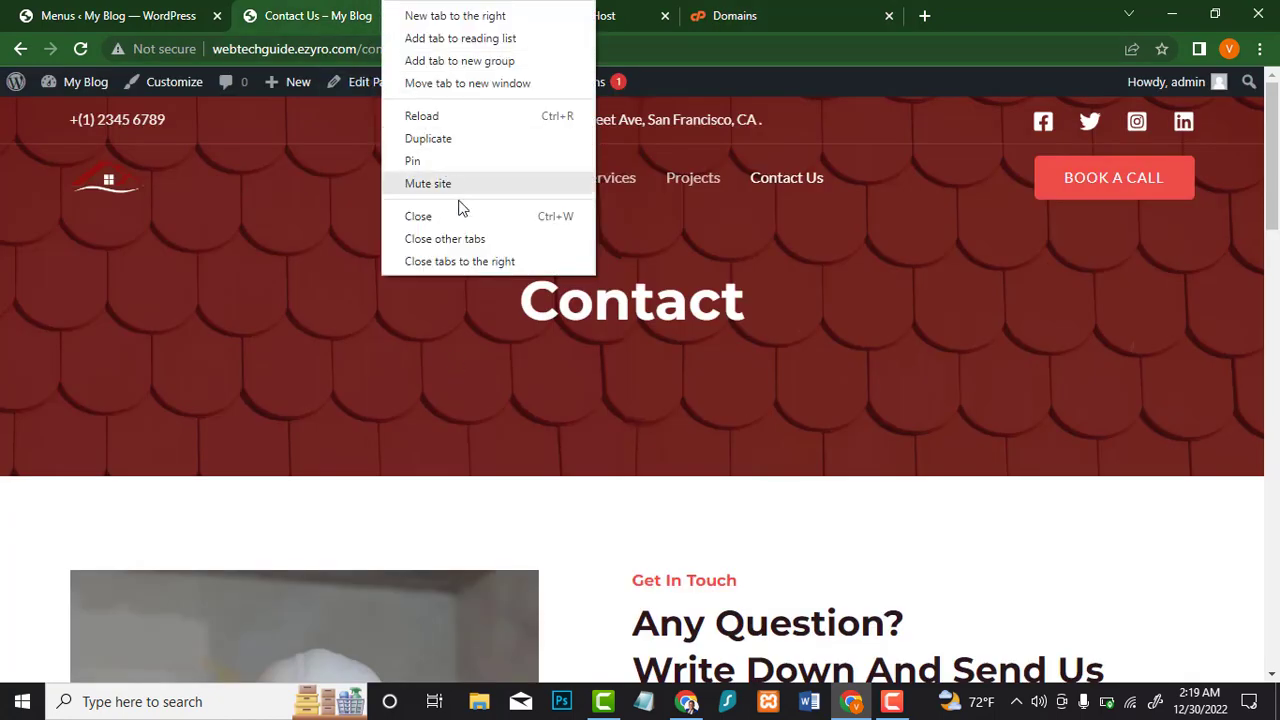
pyautogui.click(482, 262)
# Check the Menus page, then go to the site's Home page through its header menu
pyautogui.click(52, 8)
pyautogui.scroll(-3, 306, 380)
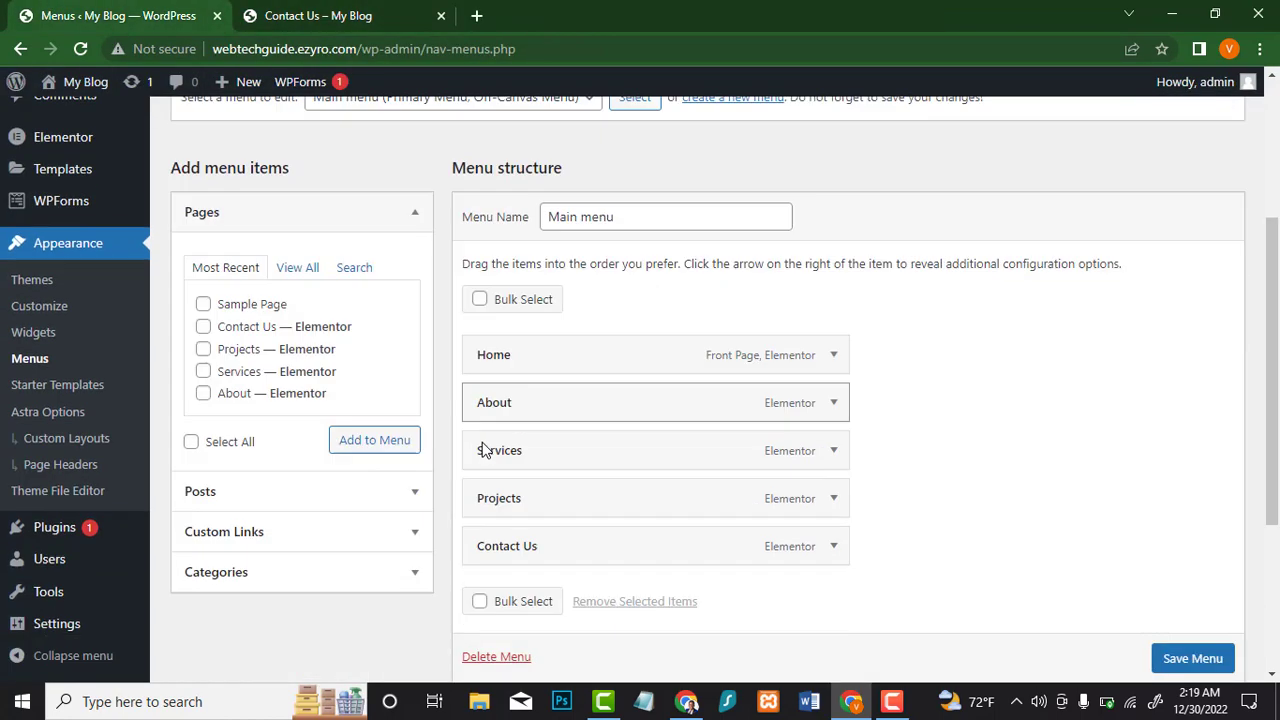
pyautogui.click(305, 12)
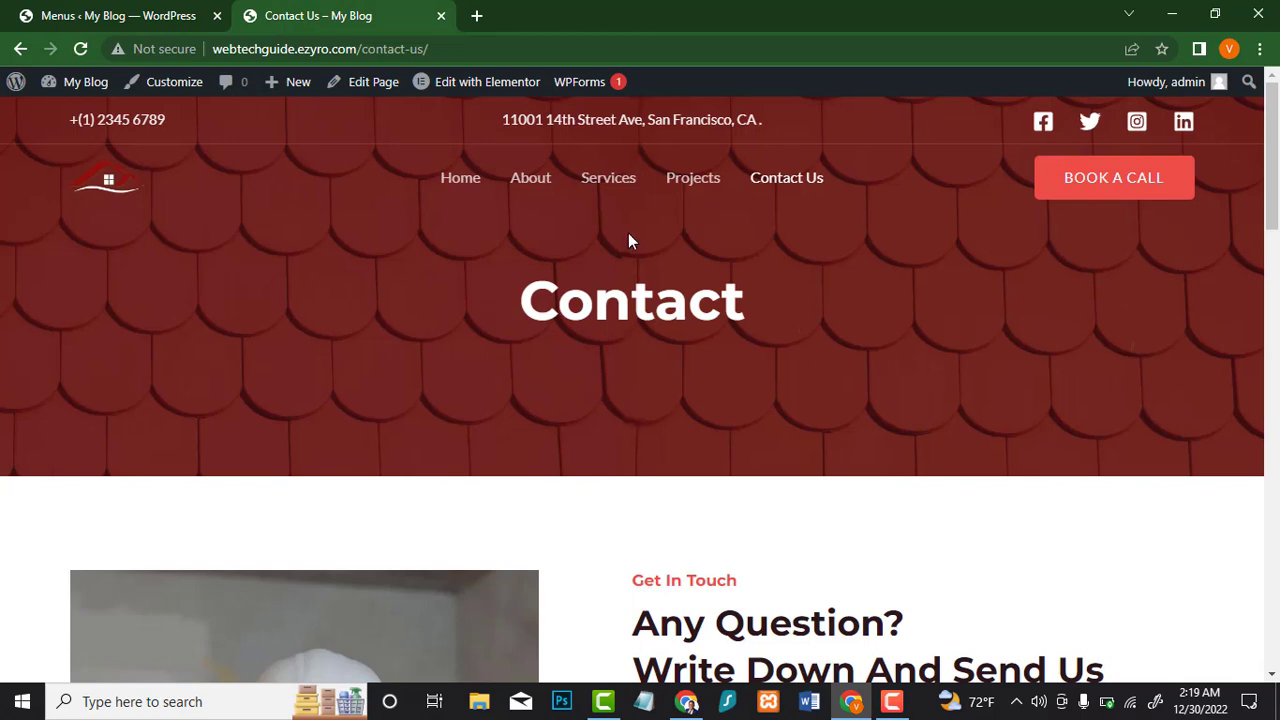
pyautogui.click(458, 178)
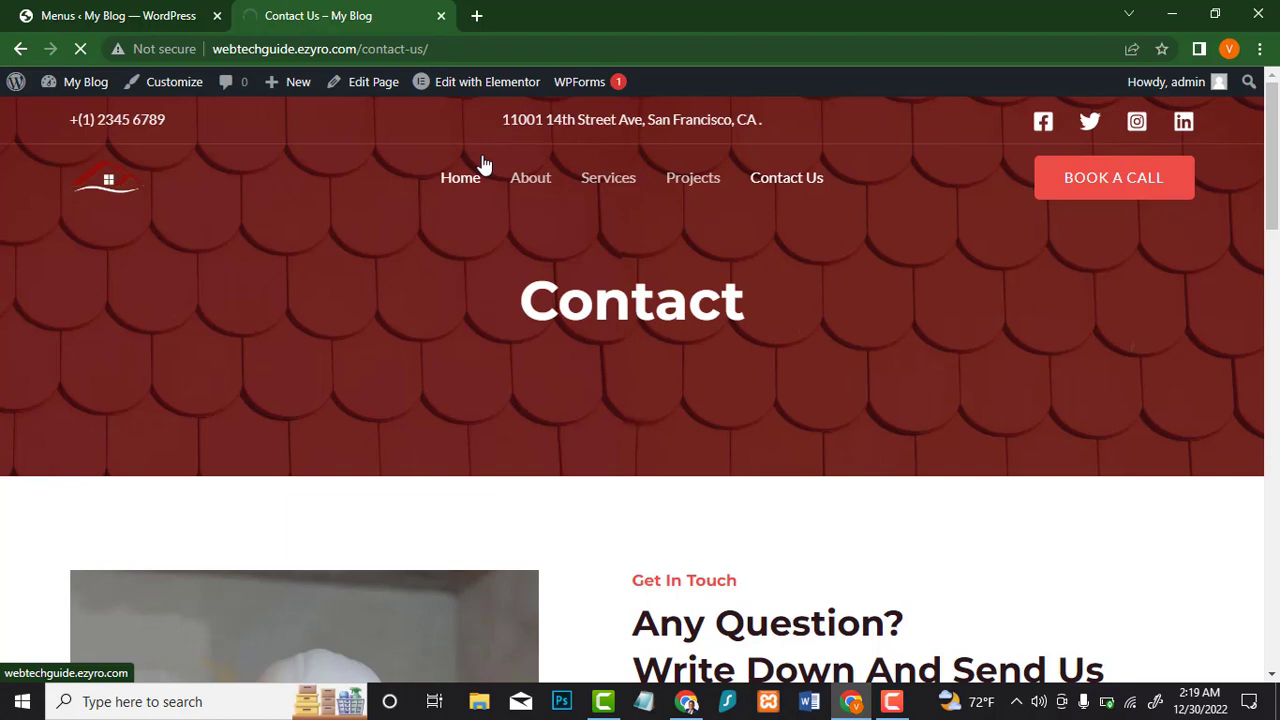
pyautogui.scroll(-2, 512, 287)
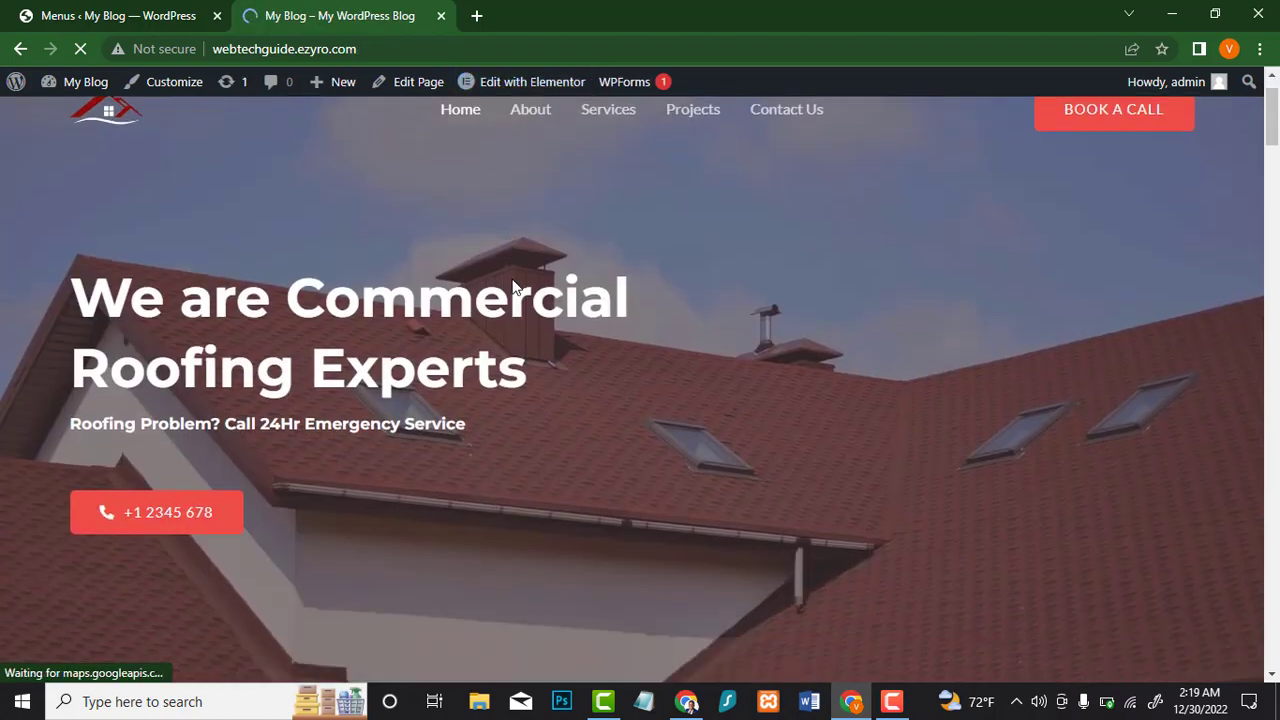
pyautogui.scroll(-8, 512, 279)
pyautogui.scroll(10, 512, 280)
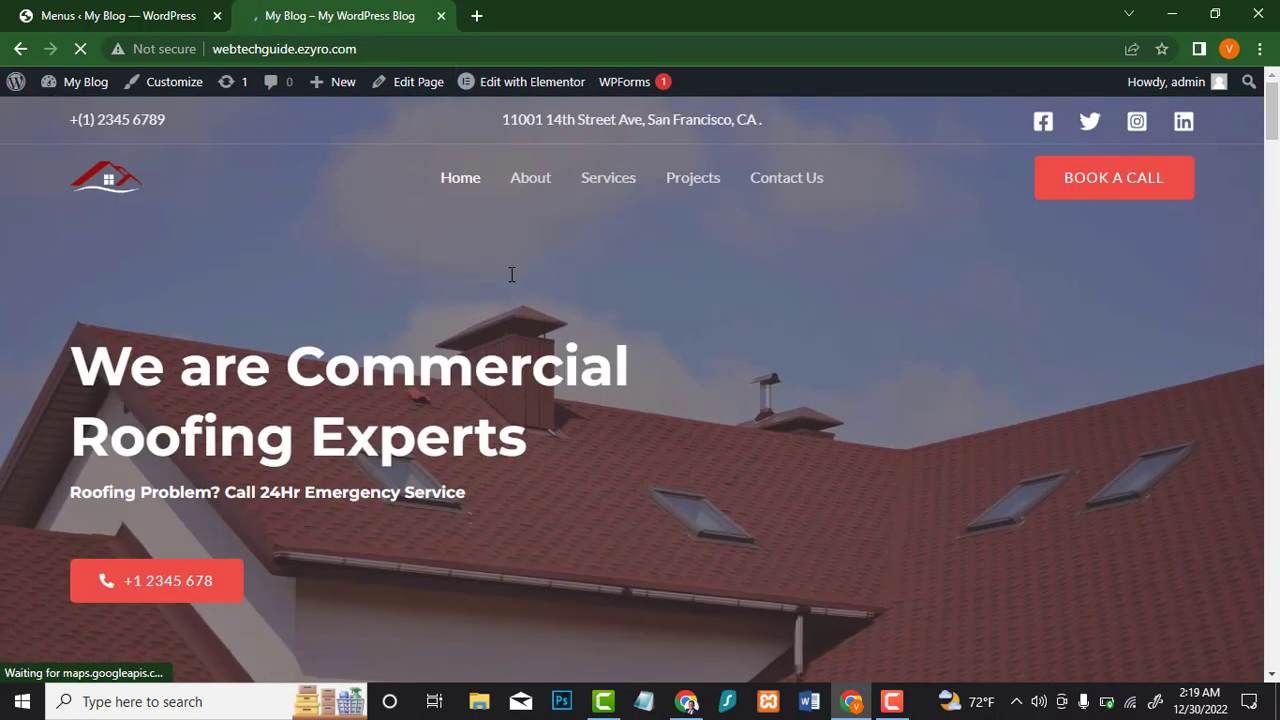
pyautogui.moveTo(500, 92)
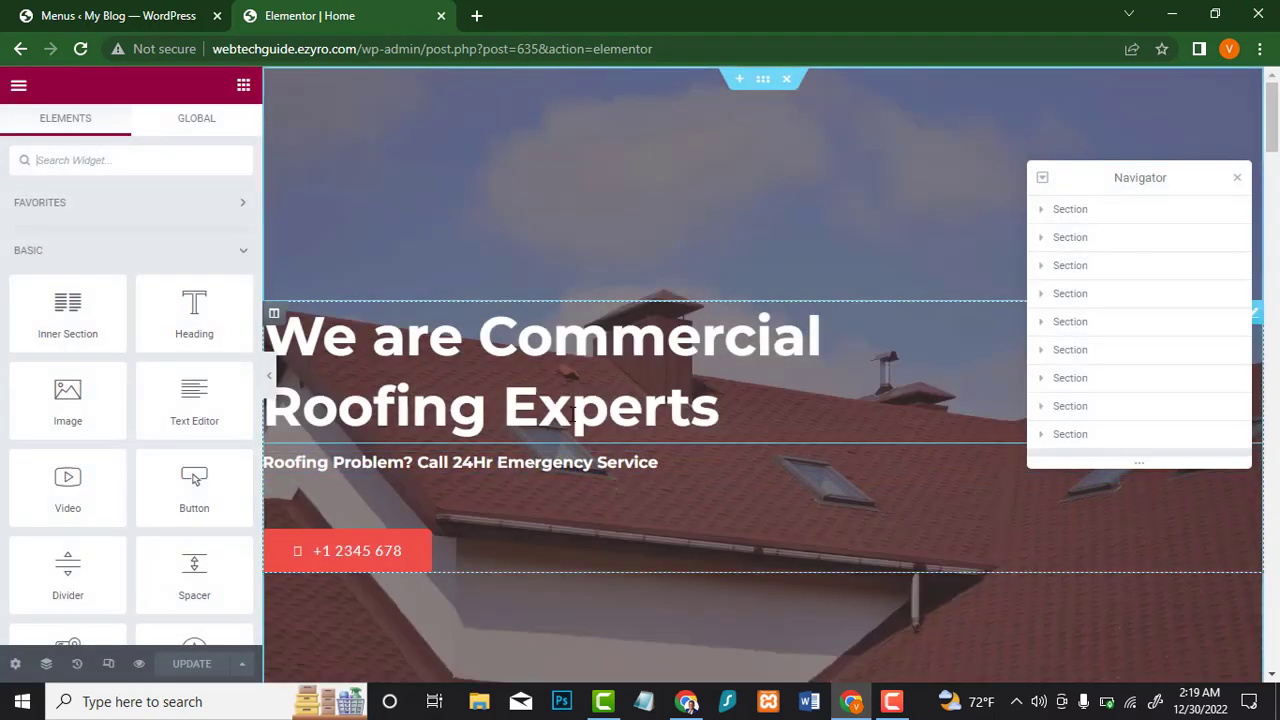
# Try pink on the emergency service subheading, then revert its text colour to white #FFFFFF
pyautogui.click(540, 340)
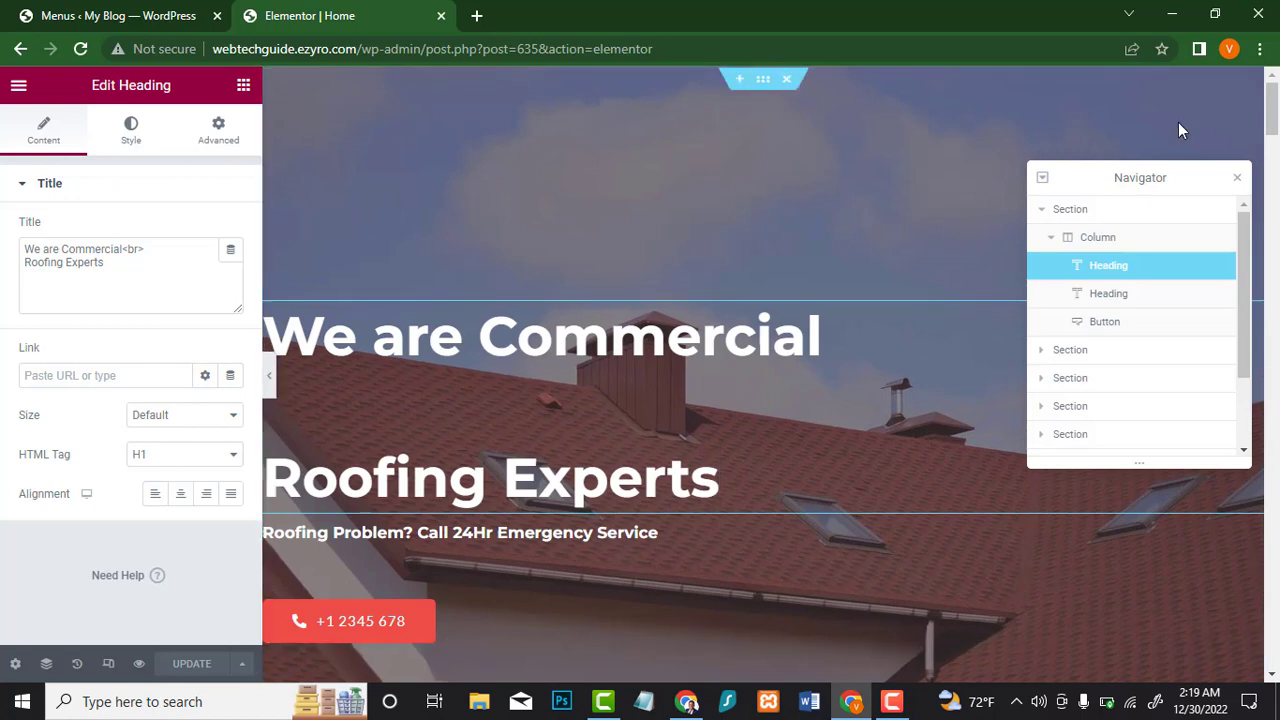
pyautogui.click(1237, 179)
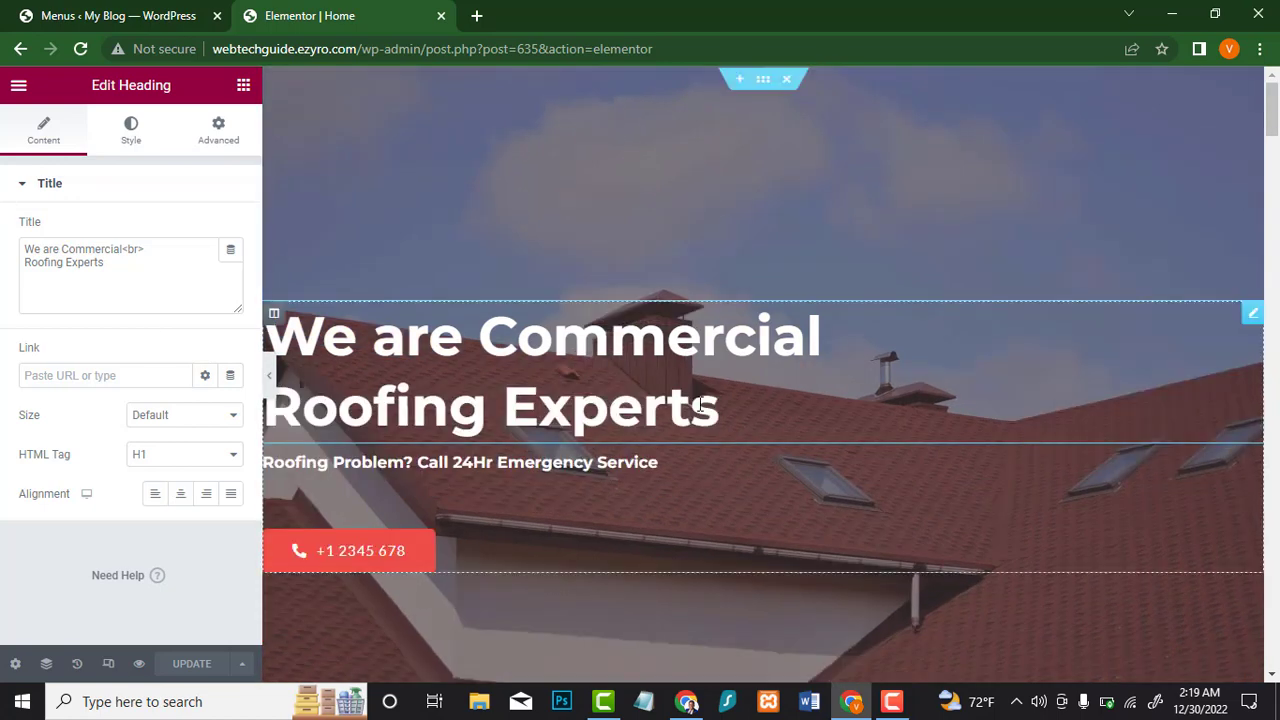
pyautogui.scroll(-1, 631, 480)
pyautogui.click(623, 377)
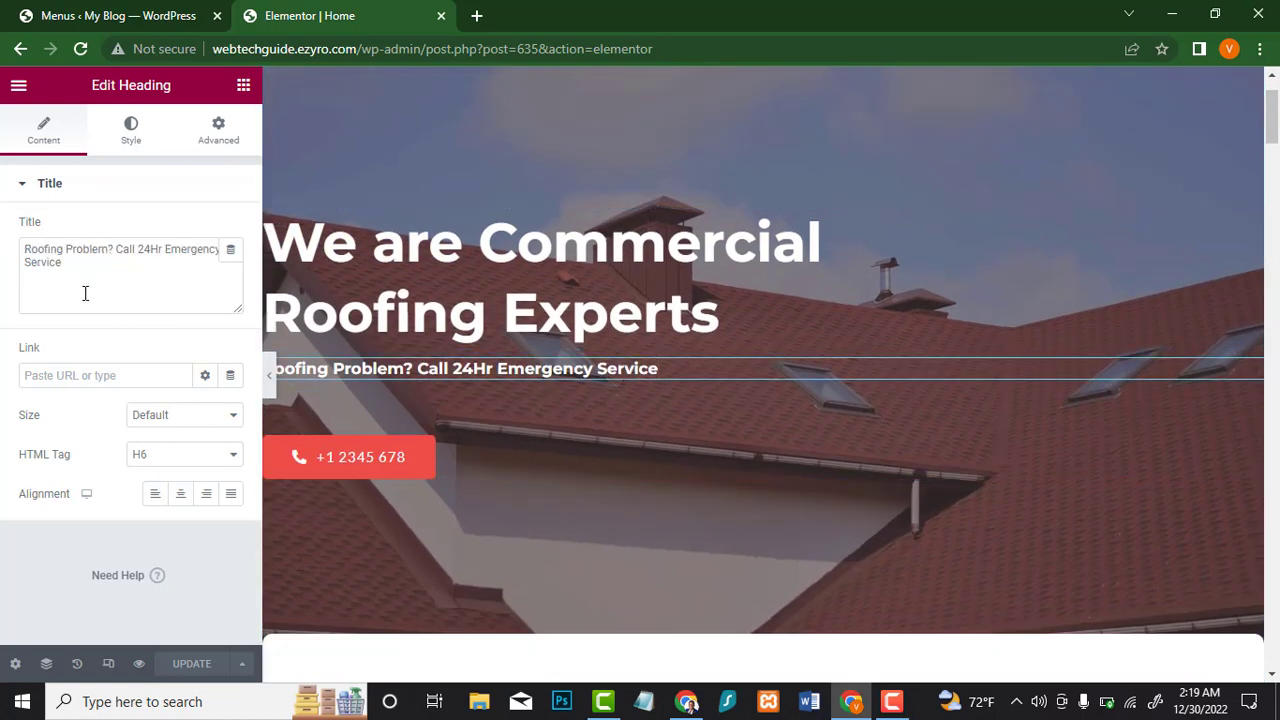
pyautogui.click(130, 140)
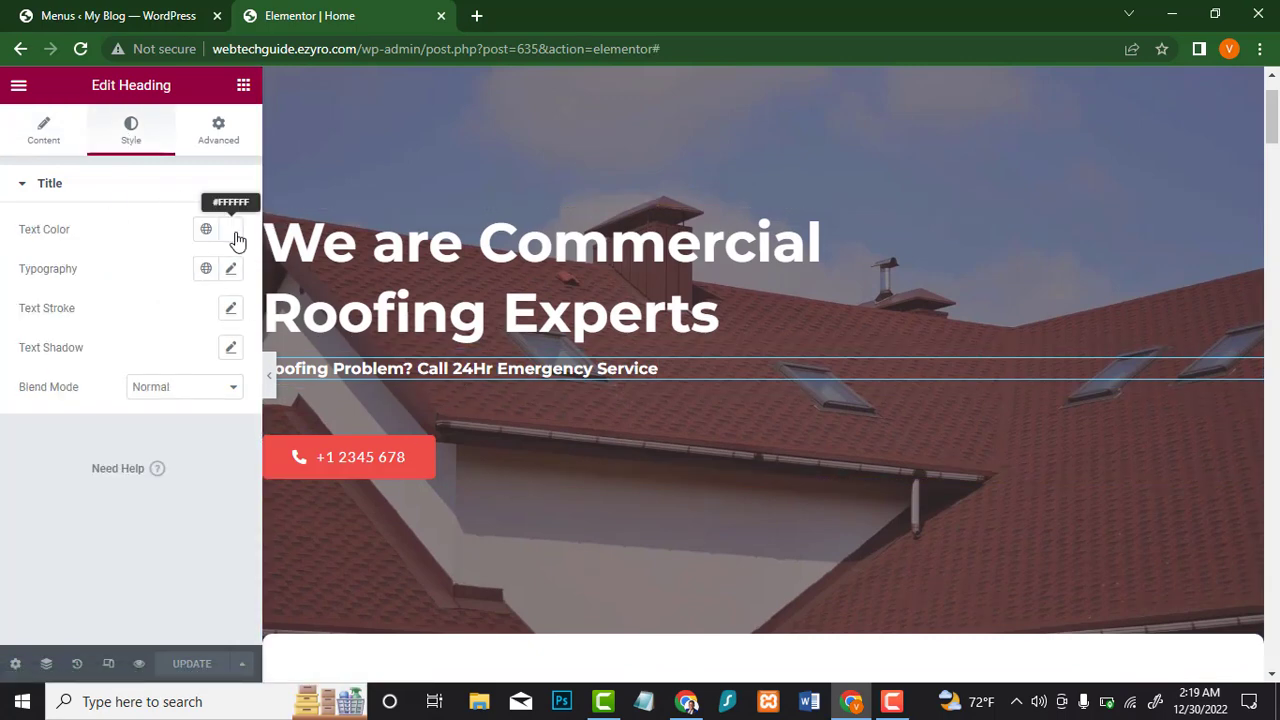
pyautogui.click(231, 232)
pyautogui.click(229, 323)
pyautogui.click(329, 371)
pyautogui.click(217, 317)
pyautogui.moveTo(196, 317); pyautogui.dragTo(40, 235)
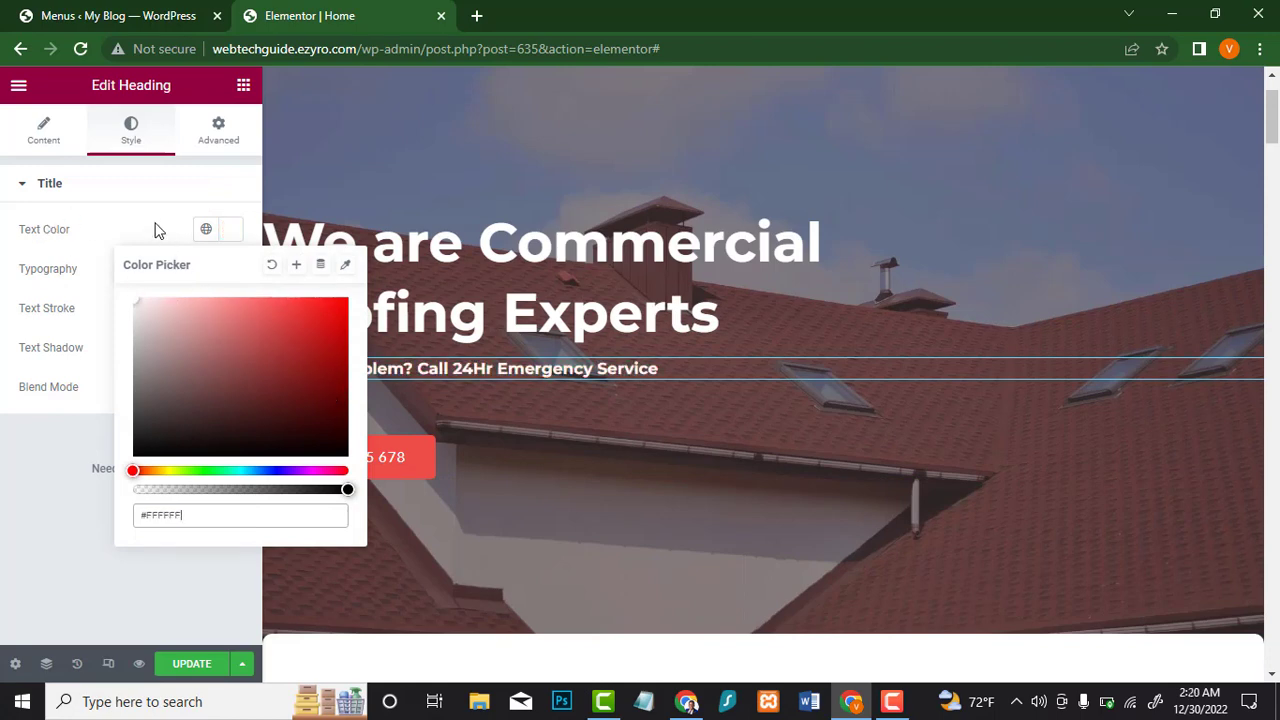
pyautogui.click(326, 414)
# Inspect the phone number button and Certified Company list, then return to the WordPress Menus page
pyautogui.click(462, 463)
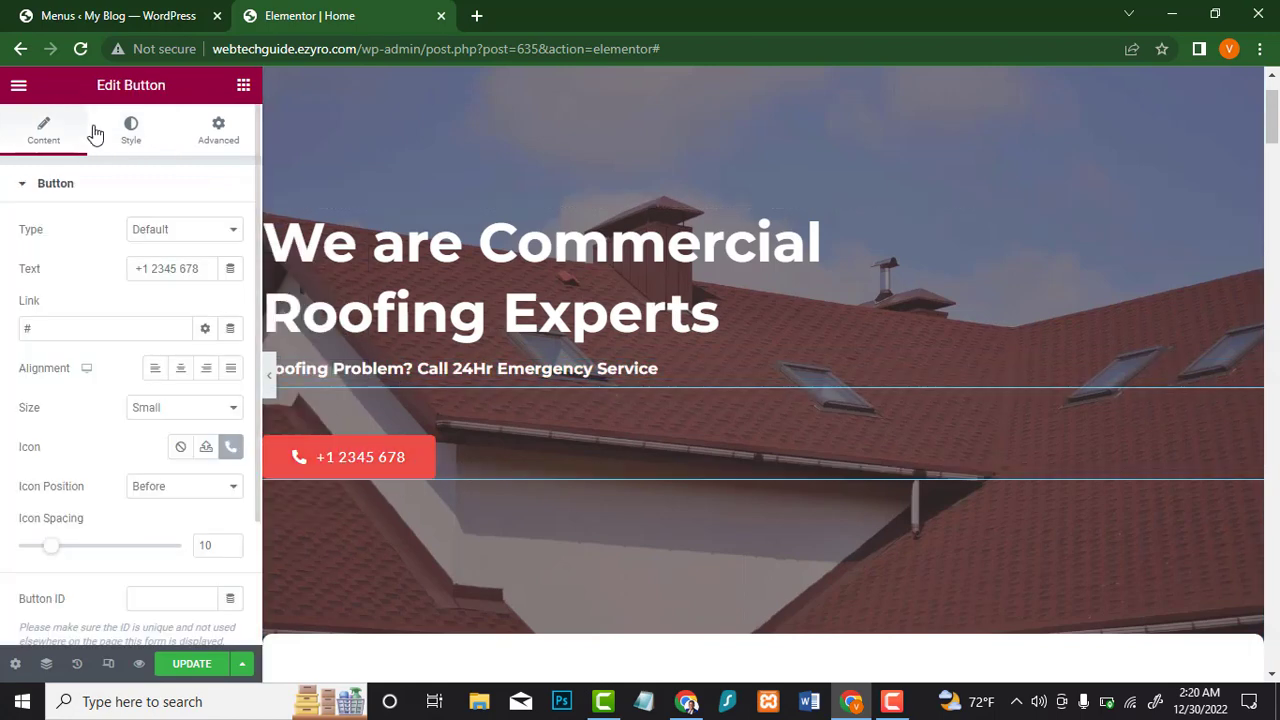
pyautogui.scroll(-5, 446, 451)
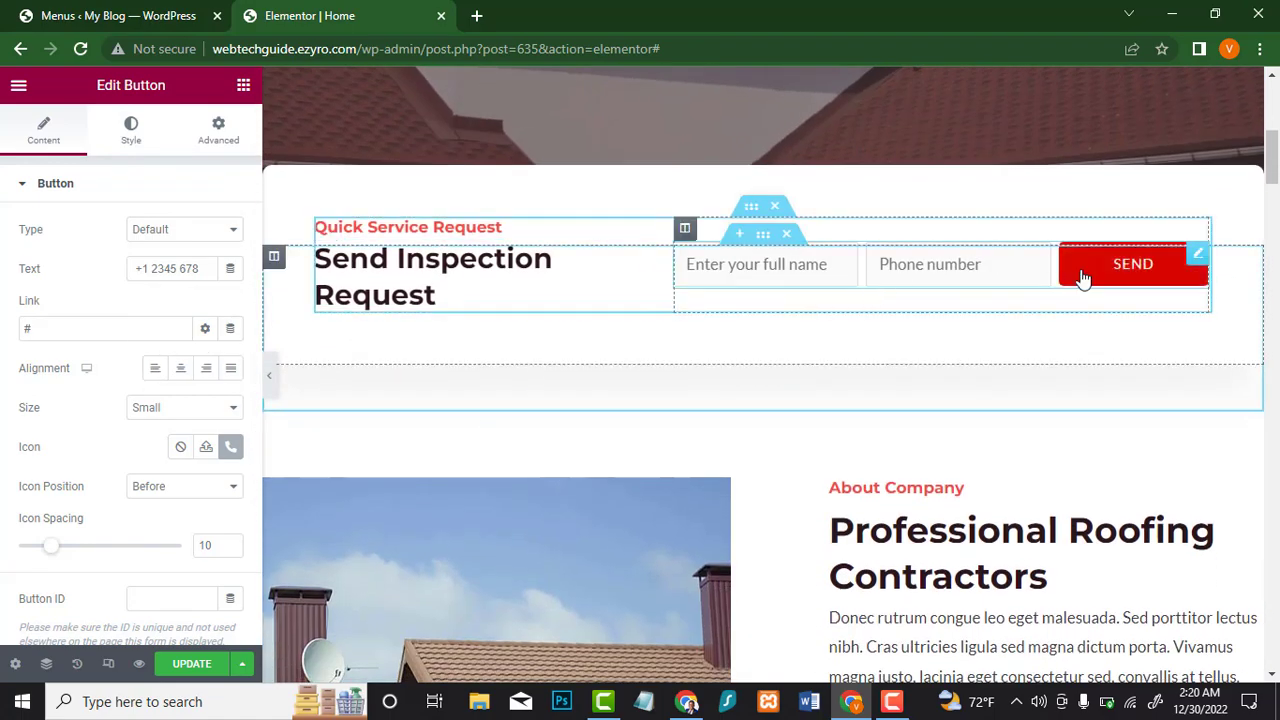
pyautogui.scroll(-8, 334, 434)
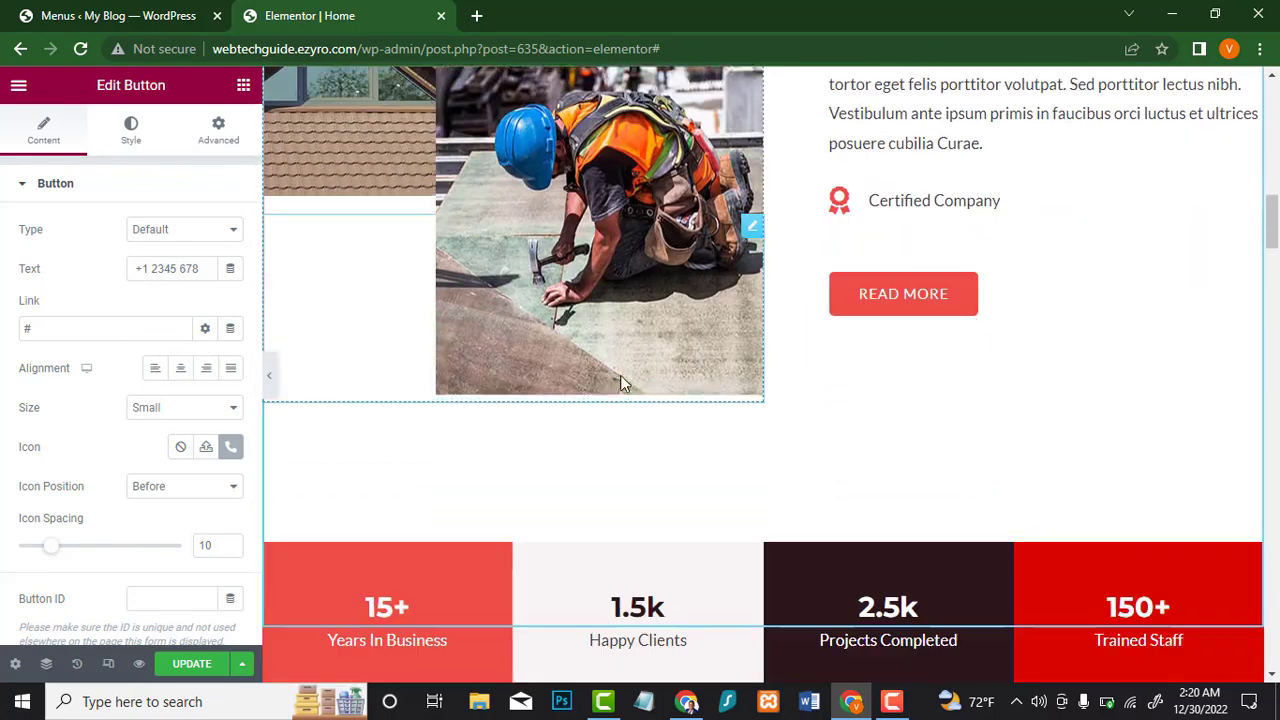
pyautogui.scroll(-4, 946, 286)
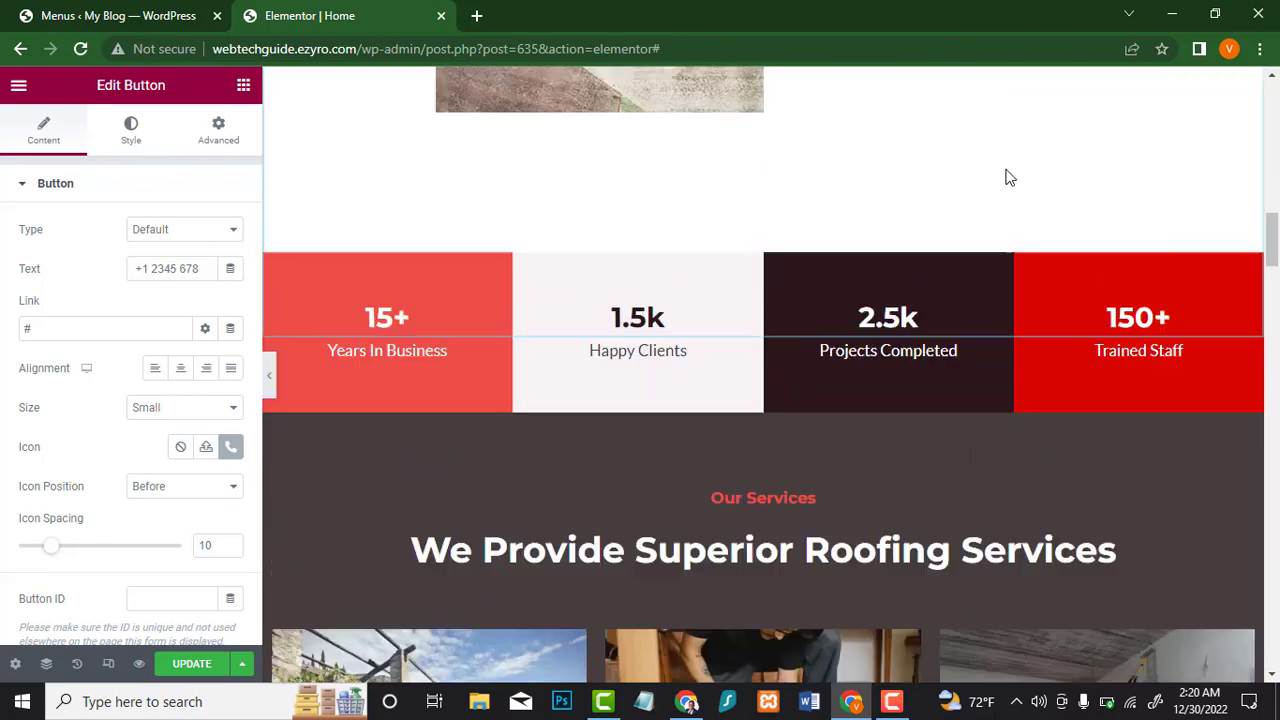
pyautogui.scroll(4, 1007, 174)
pyautogui.click(1018, 199)
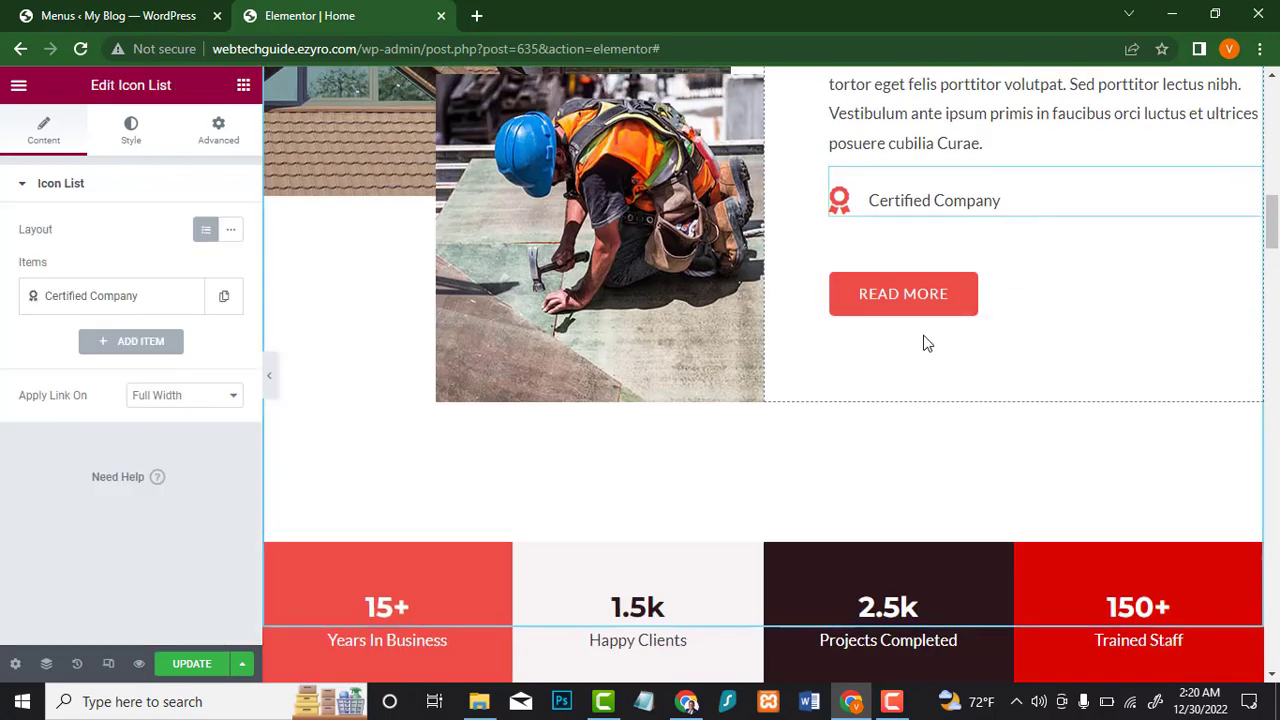
pyautogui.scroll(-4, 926, 343)
pyautogui.scroll(-5, 814, 277)
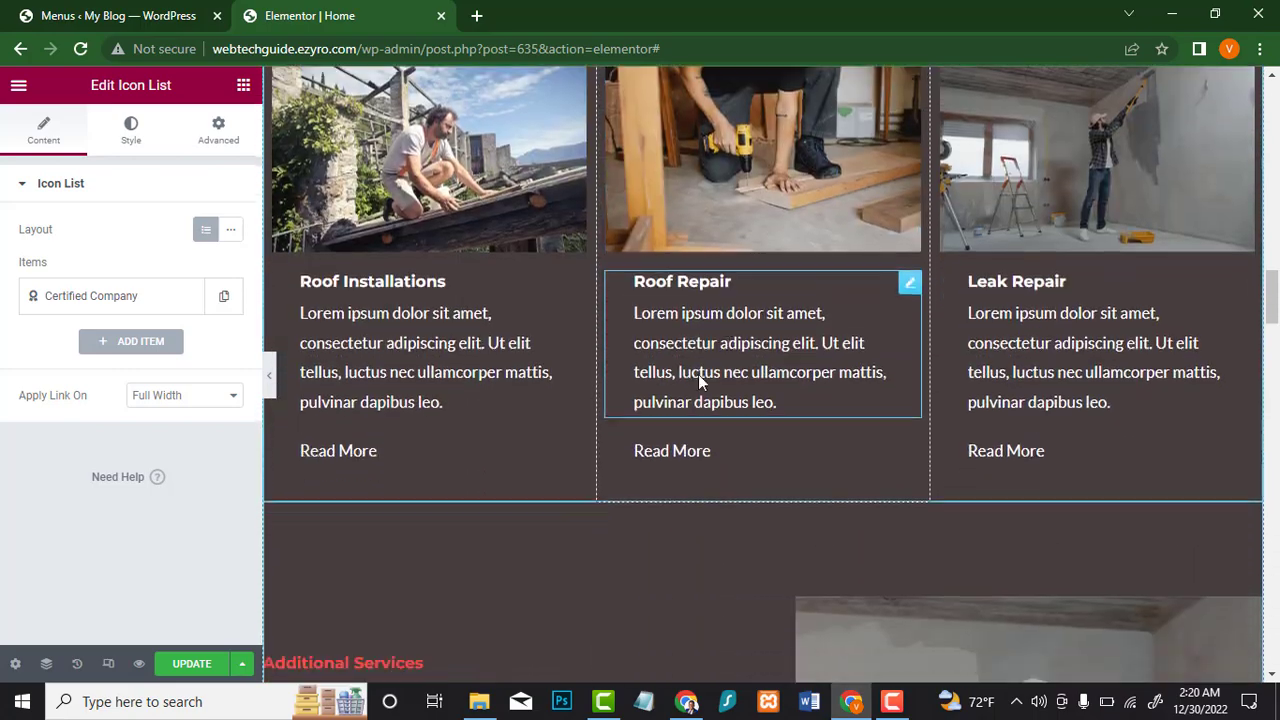
pyautogui.scroll(-15, 680, 386)
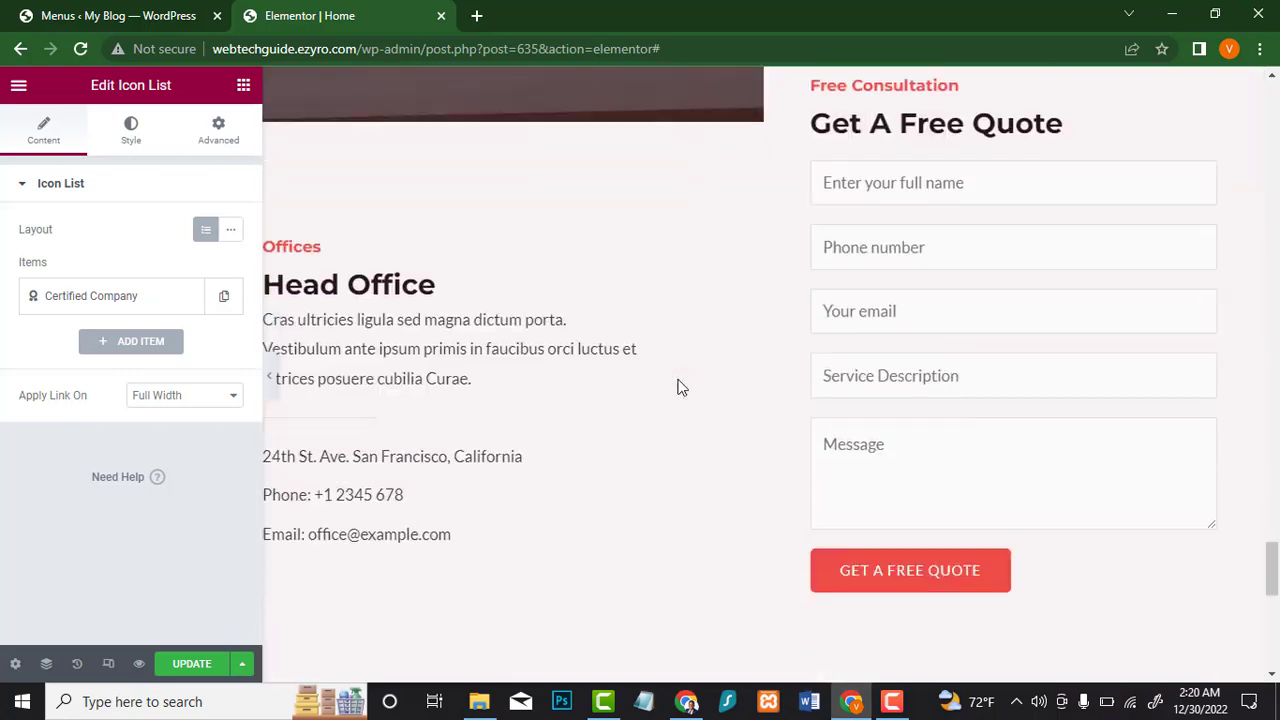
pyautogui.scroll(-5, 678, 383)
pyautogui.click(110, 15)
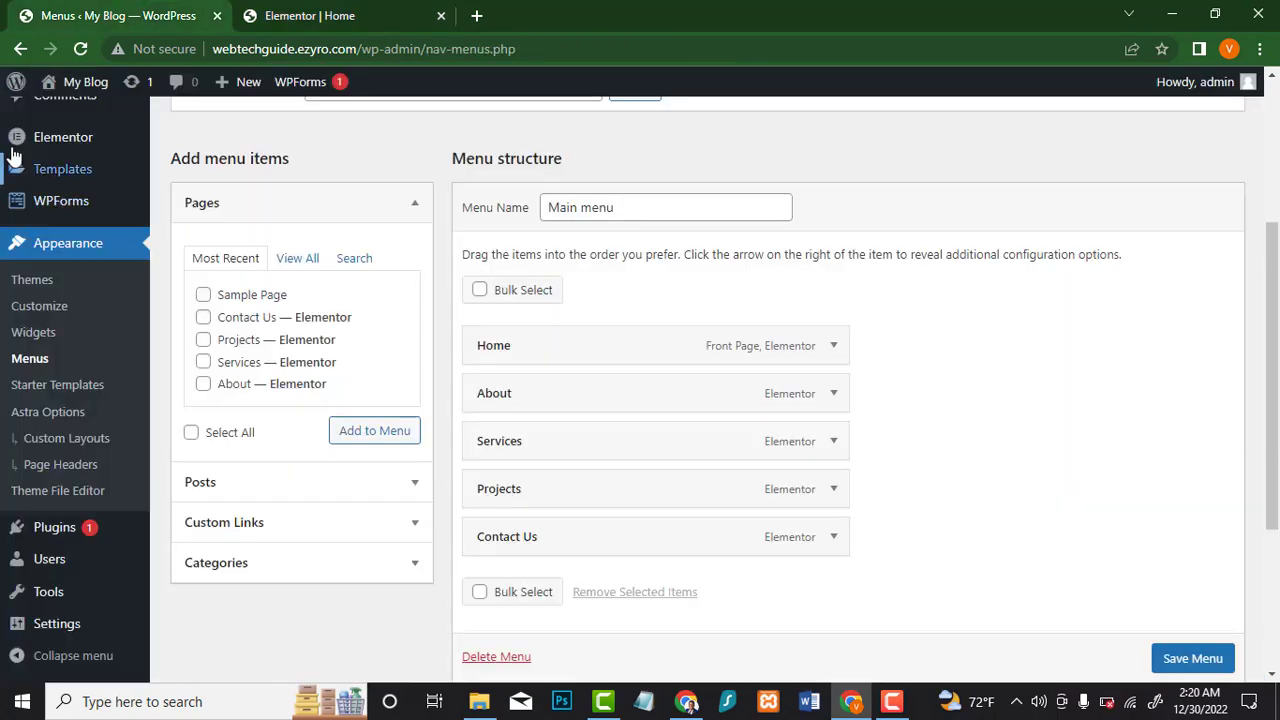
# Visit the live site from My Blog and scroll through its front page
pyautogui.click(82, 52)
pyautogui.moveTo(84, 88)
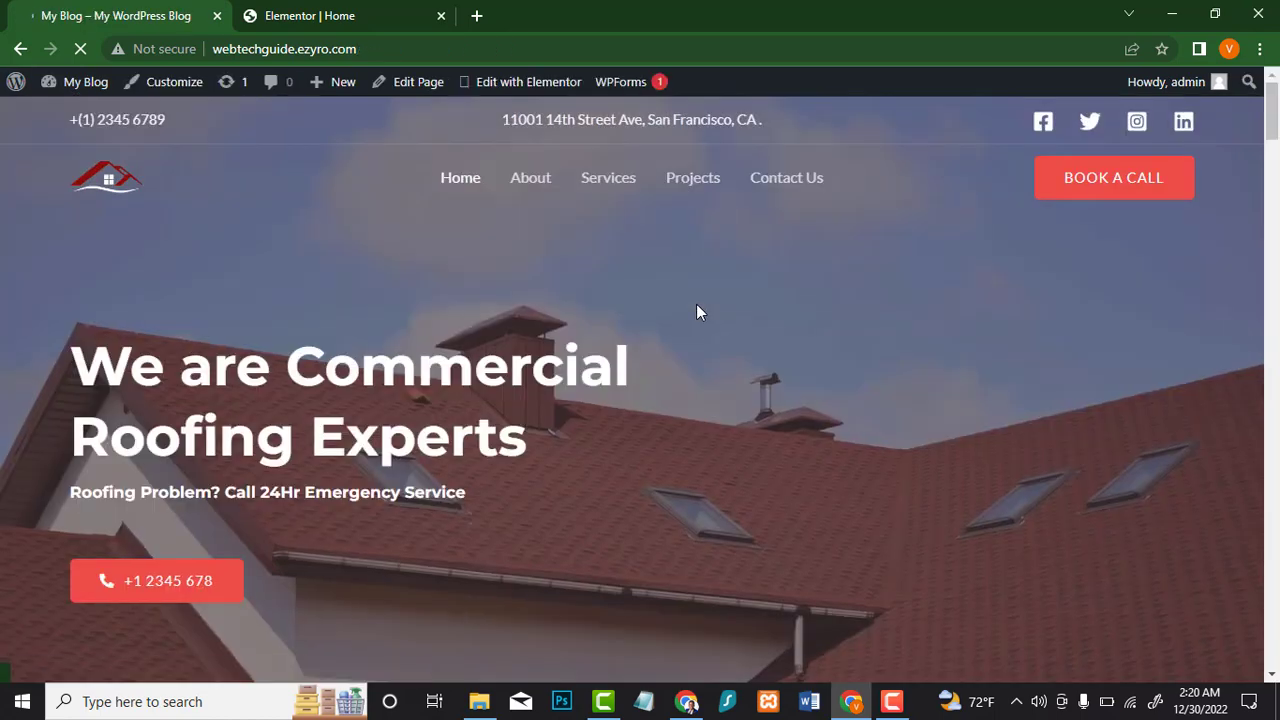
pyautogui.scroll(-8, 697, 312)
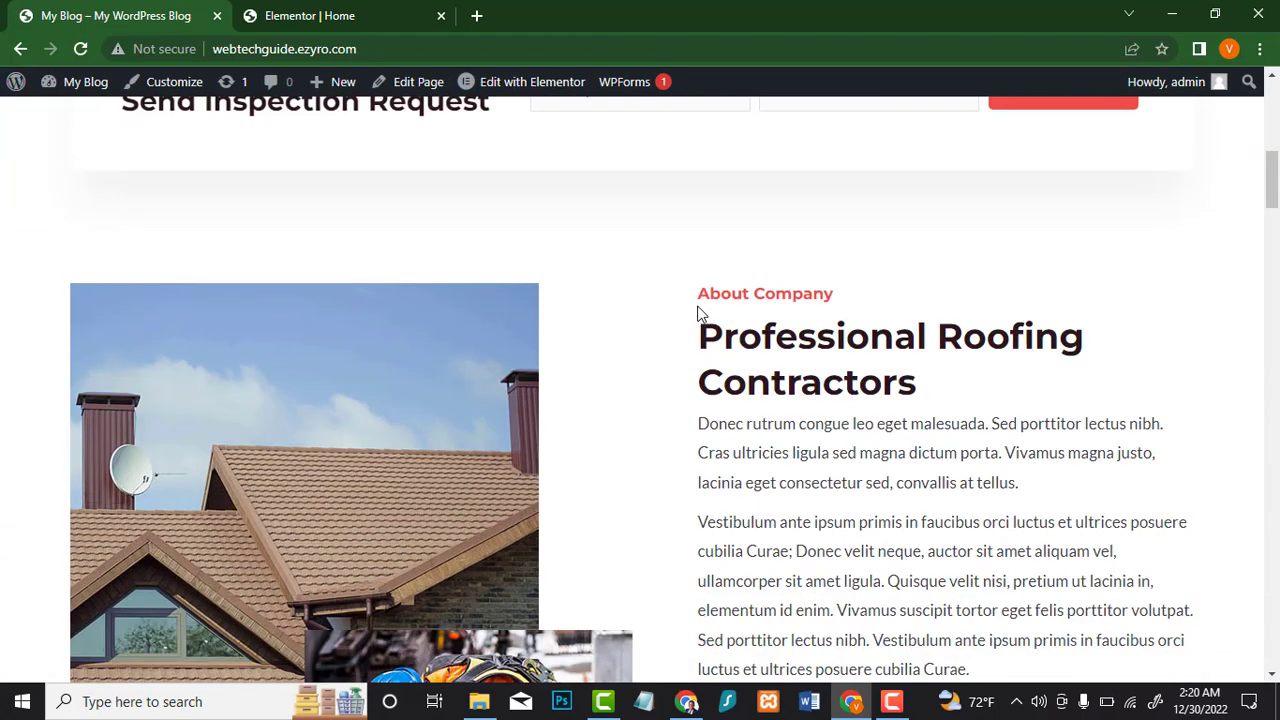
pyautogui.scroll(-15, 700, 312)
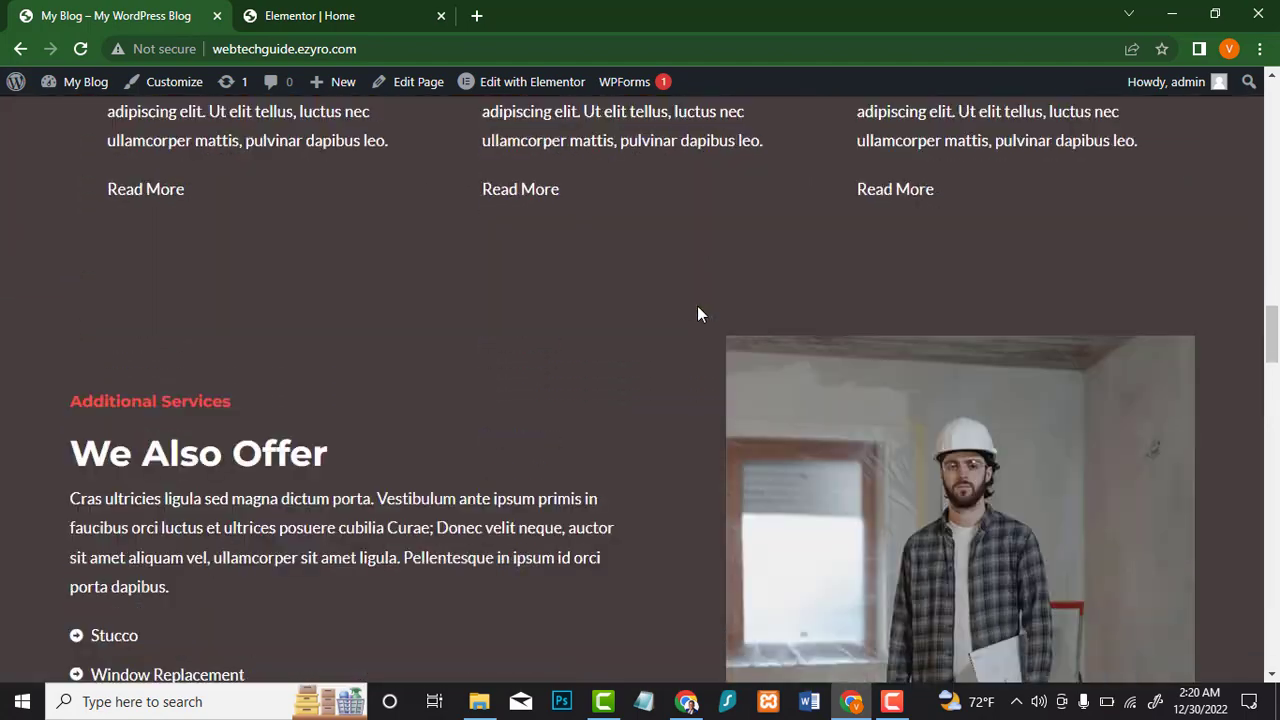
pyautogui.scroll(-15, 698, 314)
pyautogui.scroll(-15, 700, 315)
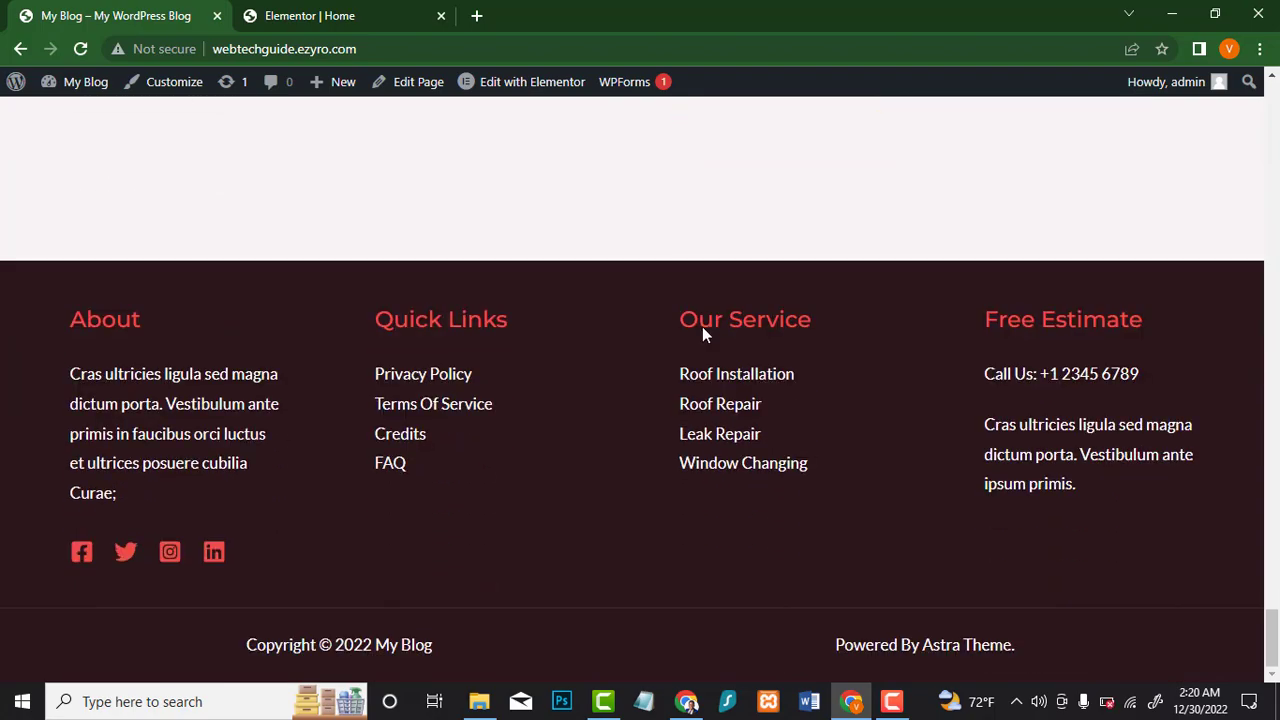
pyautogui.scroll(20, 702, 320)
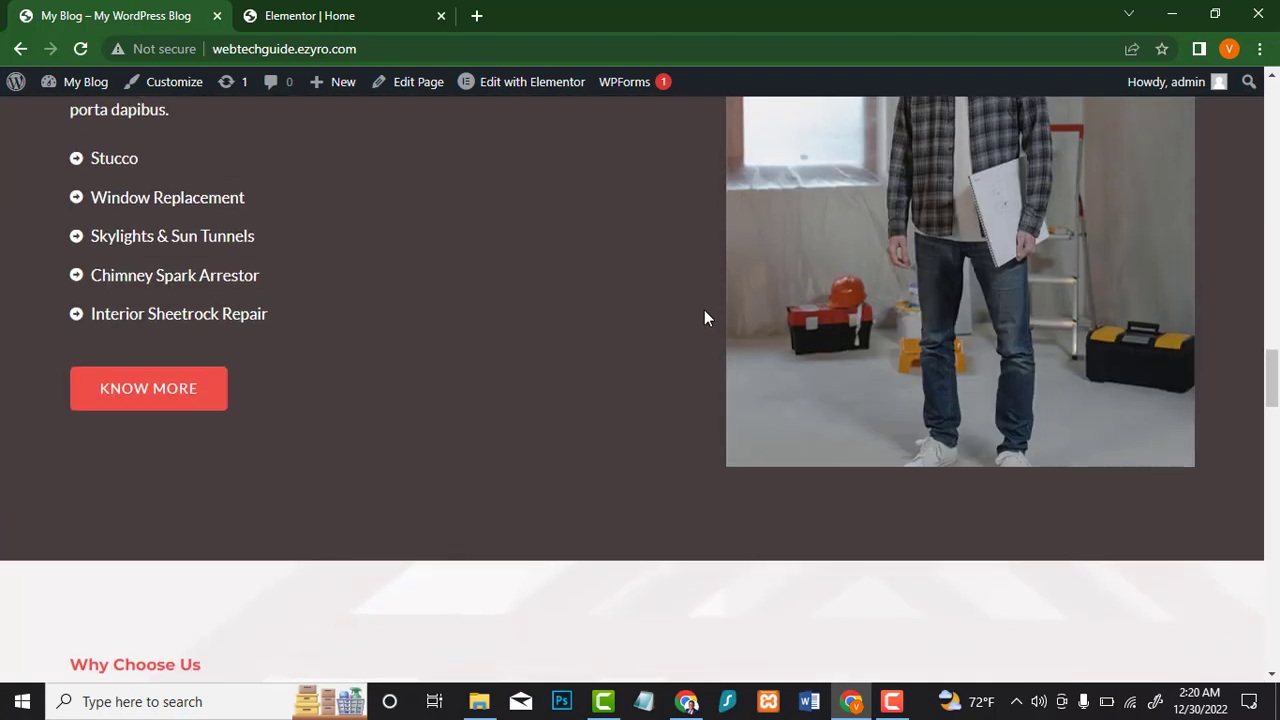
pyautogui.scroll(20, 704, 318)
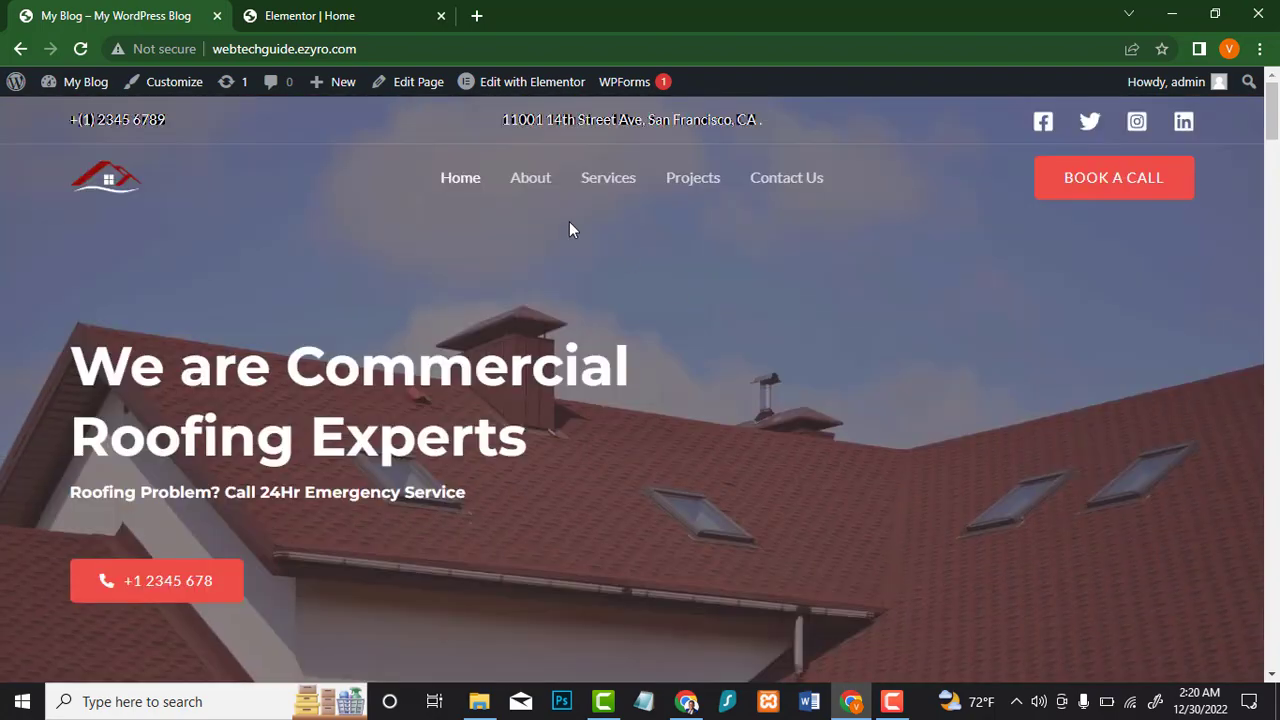
# Open the About Us page from the header menu and scroll through it
pyautogui.click(538, 180)
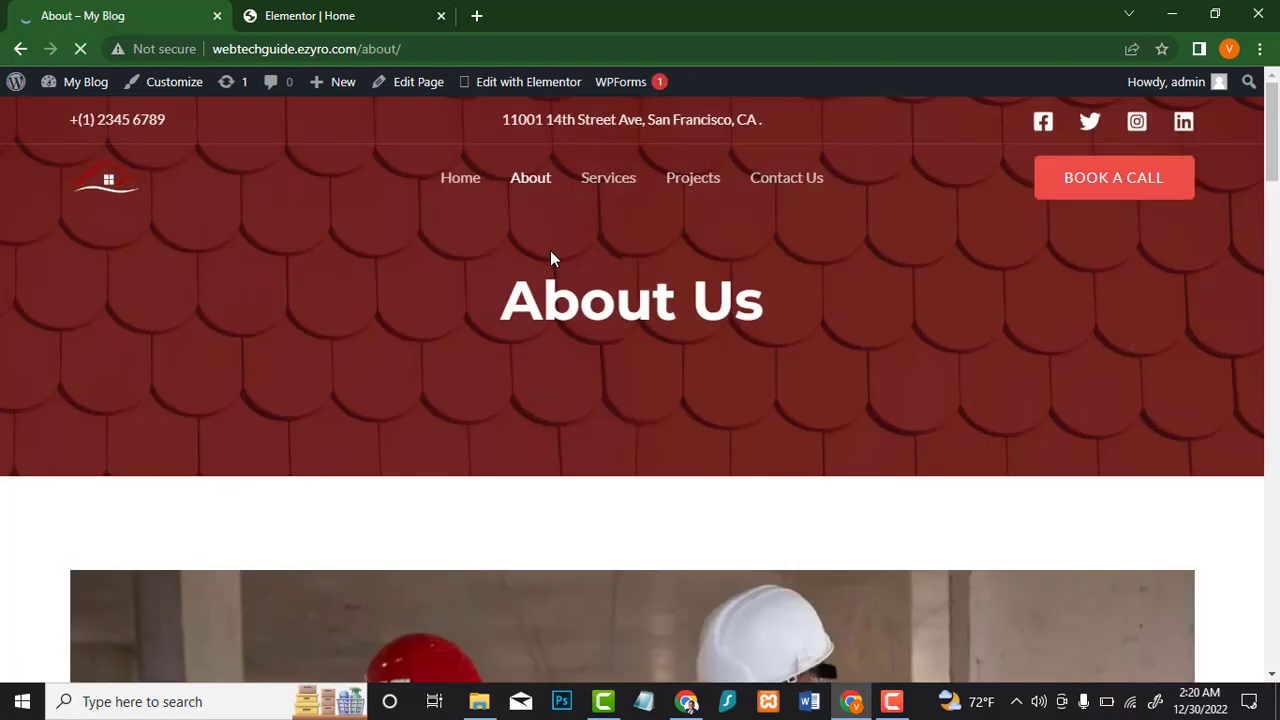
pyautogui.scroll(-8, 550, 255)
pyautogui.scroll(-20, 550, 258)
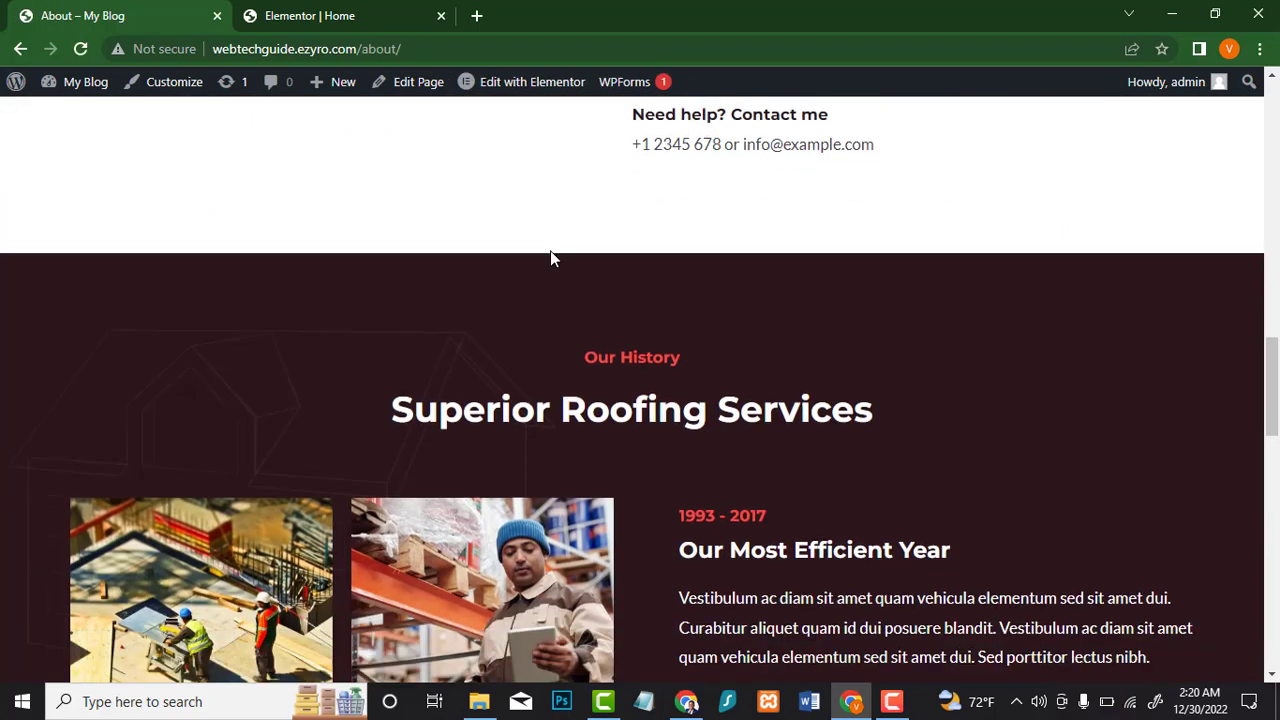
pyautogui.scroll(-3, 550, 258)
pyautogui.scroll(15, 548, 255)
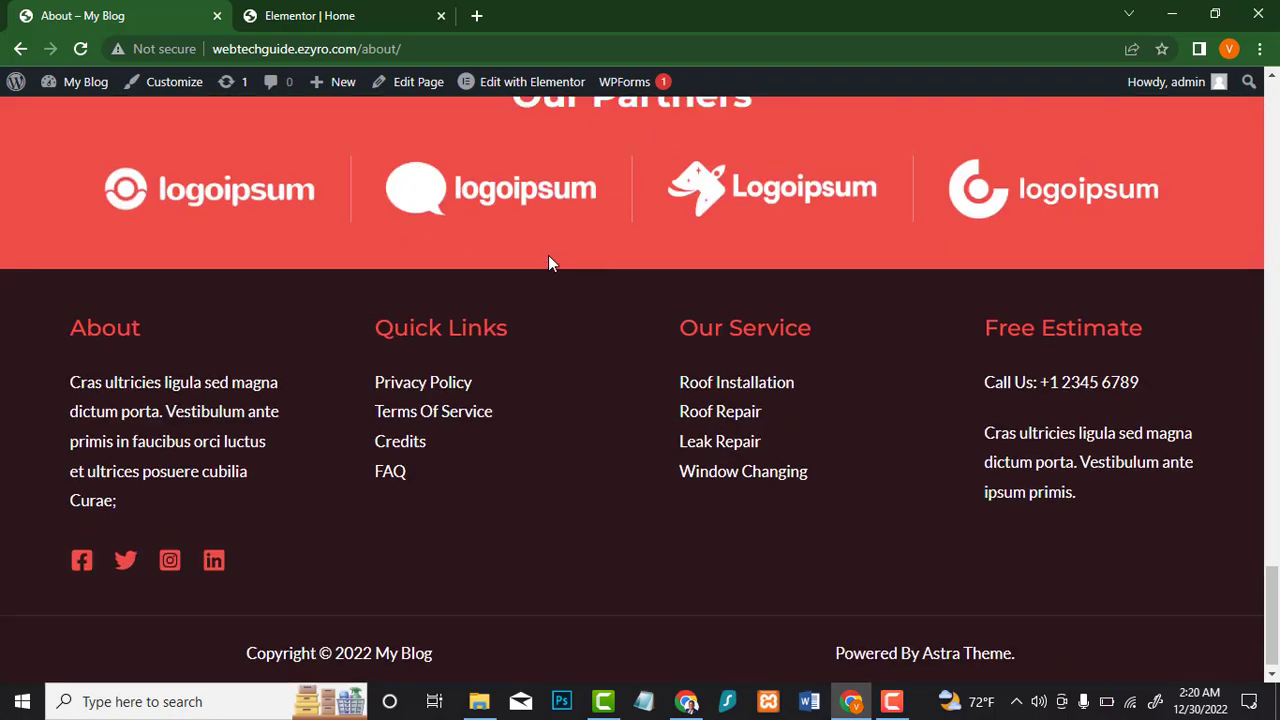
pyautogui.scroll(5, 551, 266)
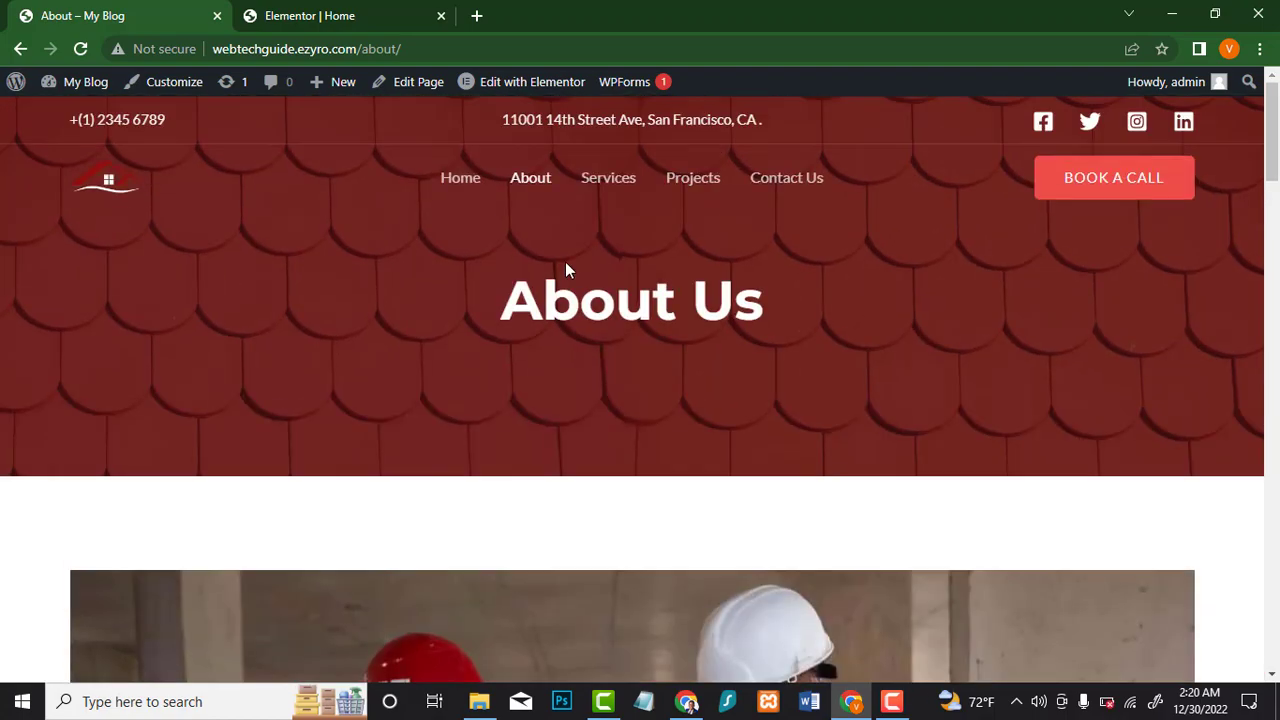
# Open the Services page, "Trust the Experience", from the header menu
pyautogui.click(610, 187)
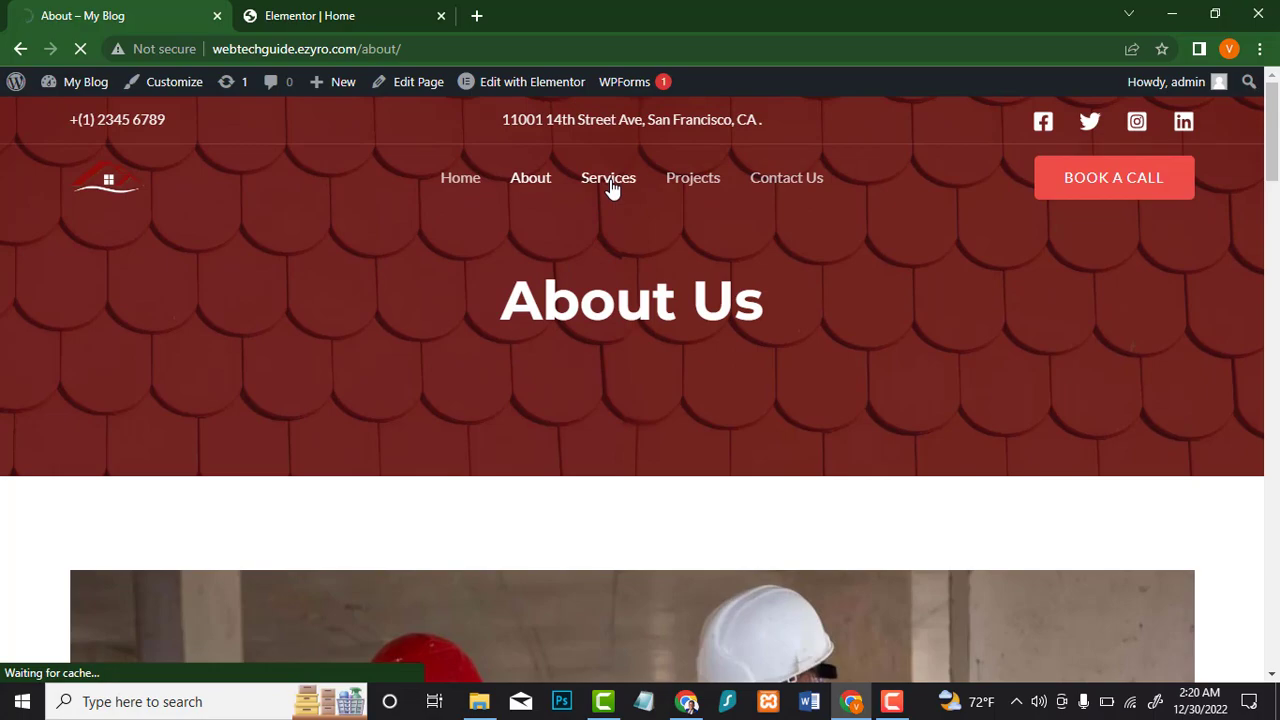
pyautogui.scroll(-15, 561, 320)
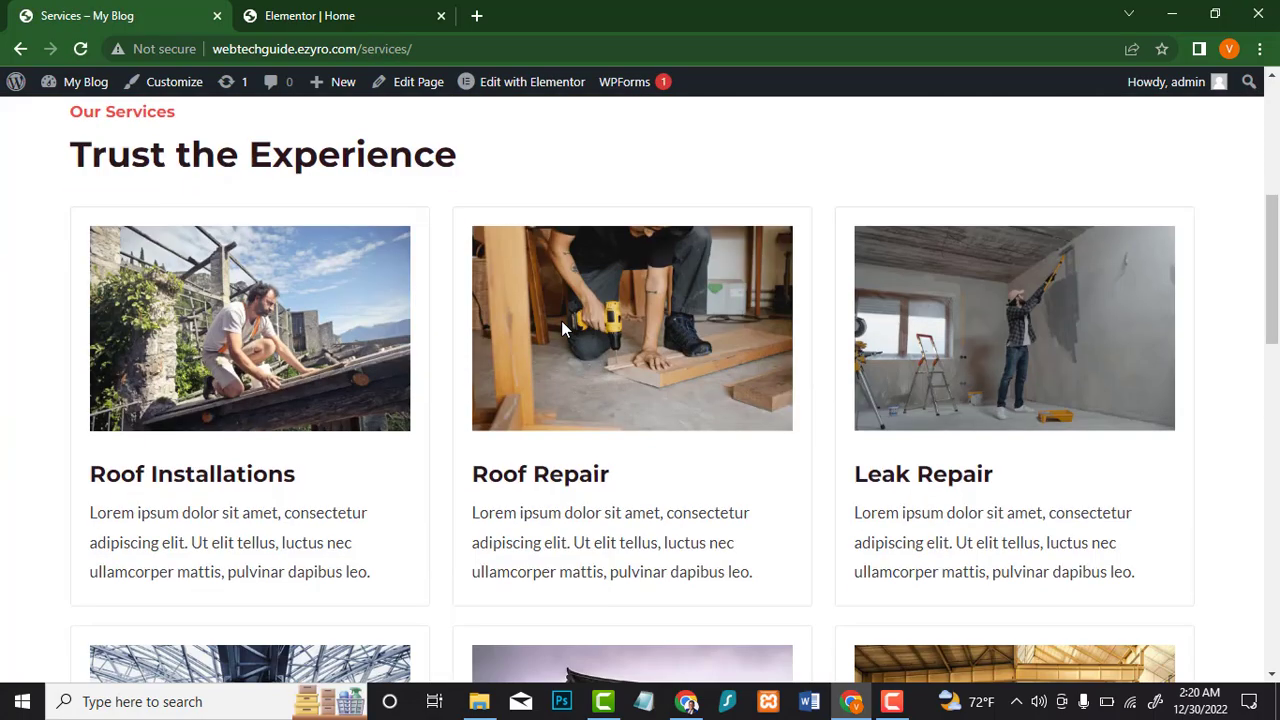
pyautogui.scroll(15, 561, 320)
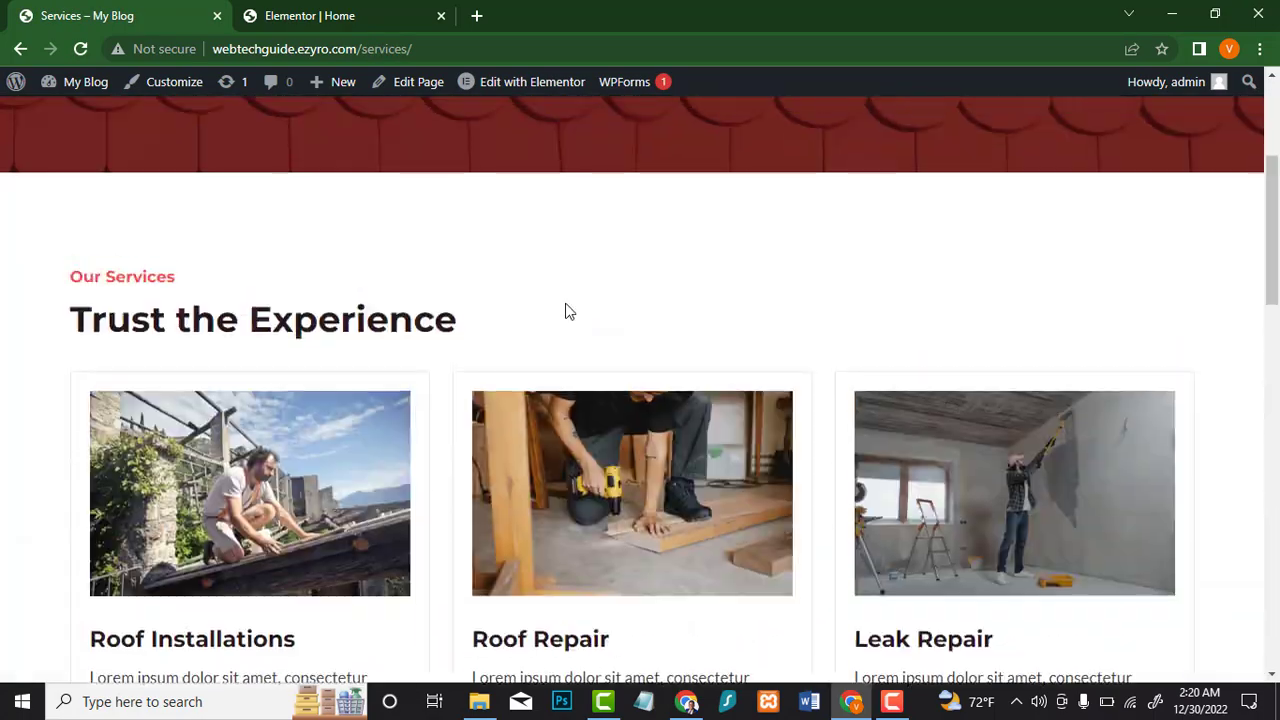